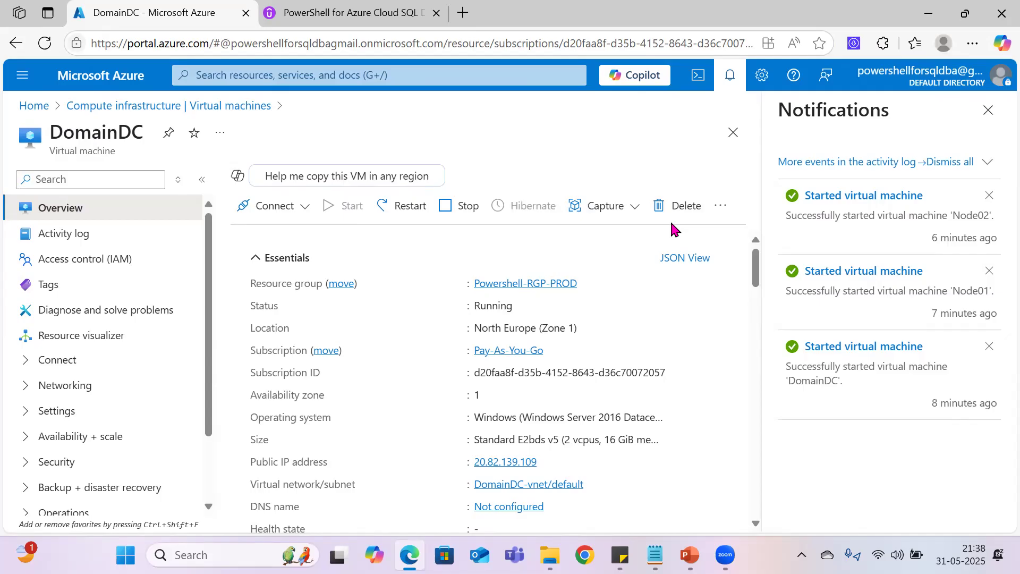
Step: Open Paint and draw two boxes labelled S1 and S2, with a smaller unlabelled box centred below them
{"action": "key", "text": "super"}
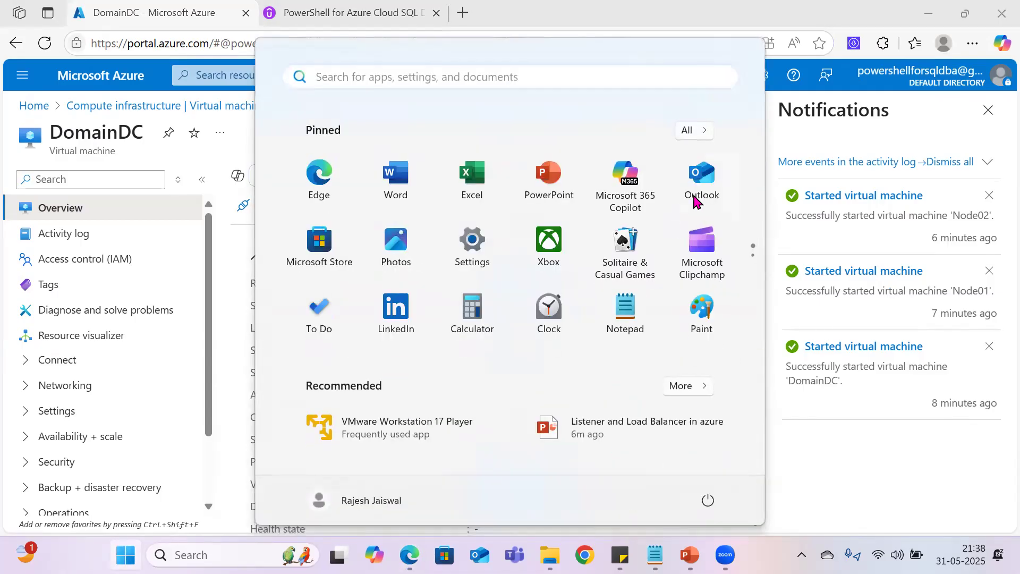
{"action": "left_click", "coordinate": [710, 303]}
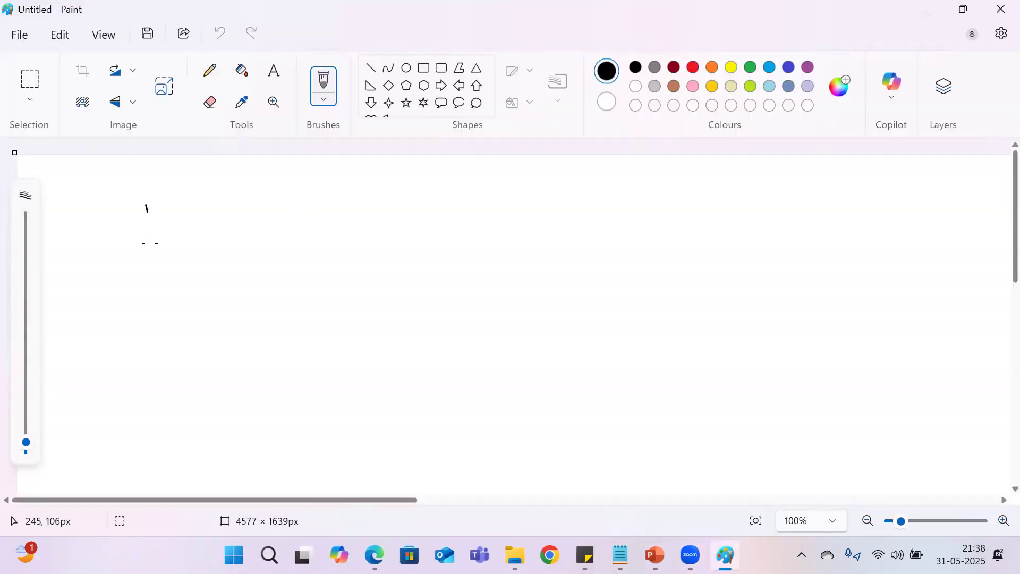
{"action": "mouse_move", "coordinate": [150, 244]}
{"action": "left_mouse_down"}
{"action": "mouse_move", "coordinate": [262, 262]}
{"action": "mouse_move", "coordinate": [187, 189]}
{"action": "mouse_move", "coordinate": [134, 207]}
{"action": "mouse_move", "coordinate": [160, 224]}
{"action": "mouse_move", "coordinate": [165, 246]}
{"action": "left_mouse_up"}
{"action": "left_click_drag", "start_coordinate": [218, 218], "coordinate": [221, 248]}
{"action": "mouse_move", "coordinate": [373, 195]}
{"action": "left_mouse_down"}
{"action": "mouse_move", "coordinate": [387, 260]}
{"action": "mouse_move", "coordinate": [464, 177]}
{"action": "mouse_move", "coordinate": [398, 264]}
{"action": "left_mouse_up"}
{"action": "mouse_move", "coordinate": [410, 210]}
{"action": "left_mouse_down"}
{"action": "mouse_move", "coordinate": [394, 216]}
{"action": "mouse_move", "coordinate": [396, 244]}
{"action": "mouse_move", "coordinate": [441, 219]}
{"action": "mouse_move", "coordinate": [477, 227]}
{"action": "left_mouse_up"}
{"action": "mouse_move", "coordinate": [285, 364]}
{"action": "left_mouse_down"}
{"action": "mouse_move", "coordinate": [291, 403]}
{"action": "mouse_move", "coordinate": [375, 375]}
{"action": "mouse_move", "coordinate": [267, 402]}
{"action": "left_mouse_up"}
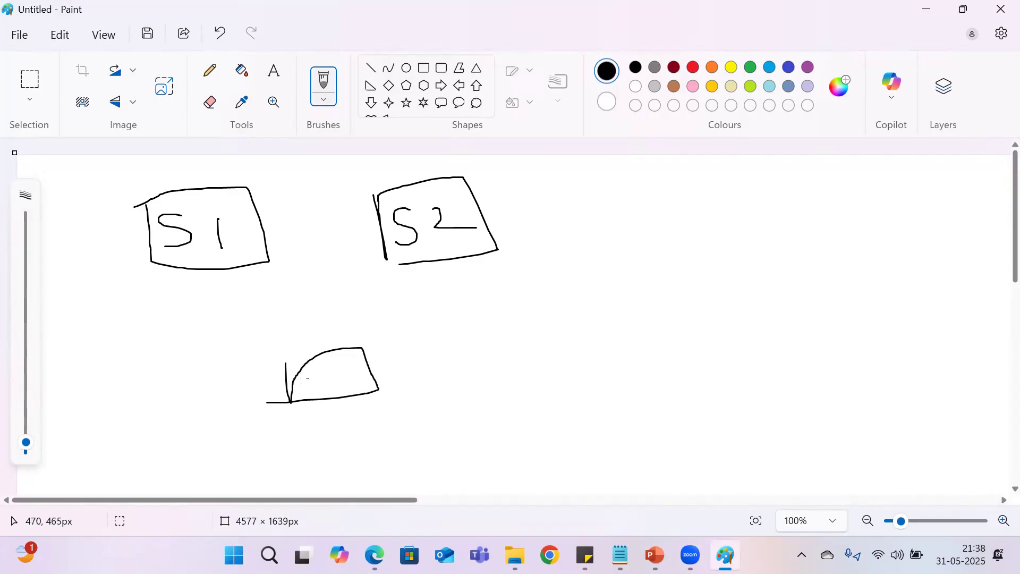
Step: Draw branching arrows from the lower box up to S1 and S2, plus an arrow pointing right from it
{"action": "mouse_move", "coordinate": [324, 371]}
{"action": "left_mouse_down"}
{"action": "mouse_move", "coordinate": [324, 328]}
{"action": "mouse_move", "coordinate": [233, 278]}
{"action": "mouse_move", "coordinate": [225, 294]}
{"action": "mouse_move", "coordinate": [248, 275]}
{"action": "left_mouse_up"}
{"action": "mouse_move", "coordinate": [325, 322]}
{"action": "left_mouse_down"}
{"action": "mouse_move", "coordinate": [445, 274]}
{"action": "mouse_move", "coordinate": [429, 269]}
{"action": "mouse_move", "coordinate": [425, 290]}
{"action": "left_mouse_up"}
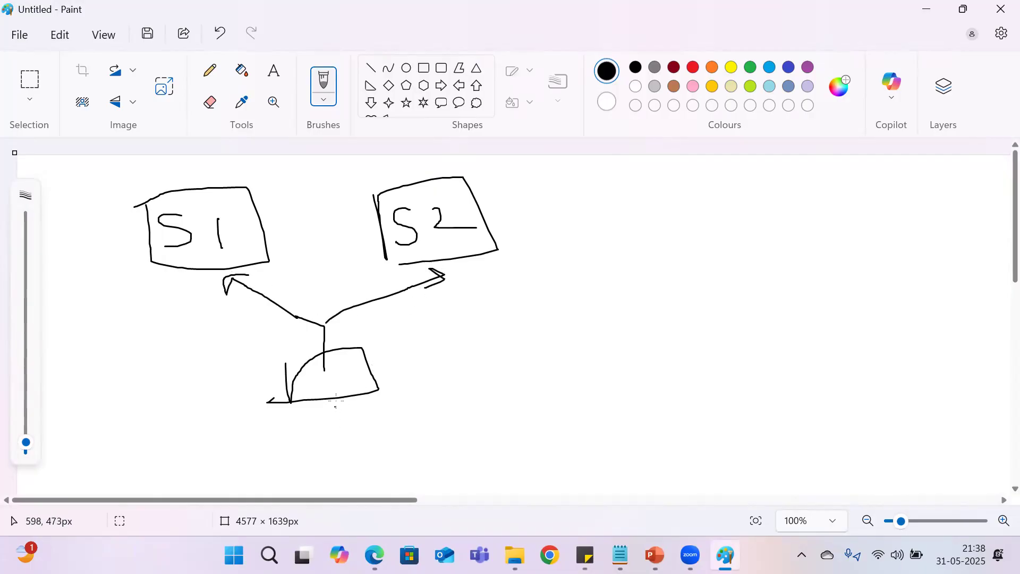
{"action": "mouse_move", "coordinate": [335, 381]}
{"action": "left_mouse_down"}
{"action": "mouse_move", "coordinate": [513, 366]}
{"action": "mouse_move", "coordinate": [489, 386]}
{"action": "left_mouse_up"}
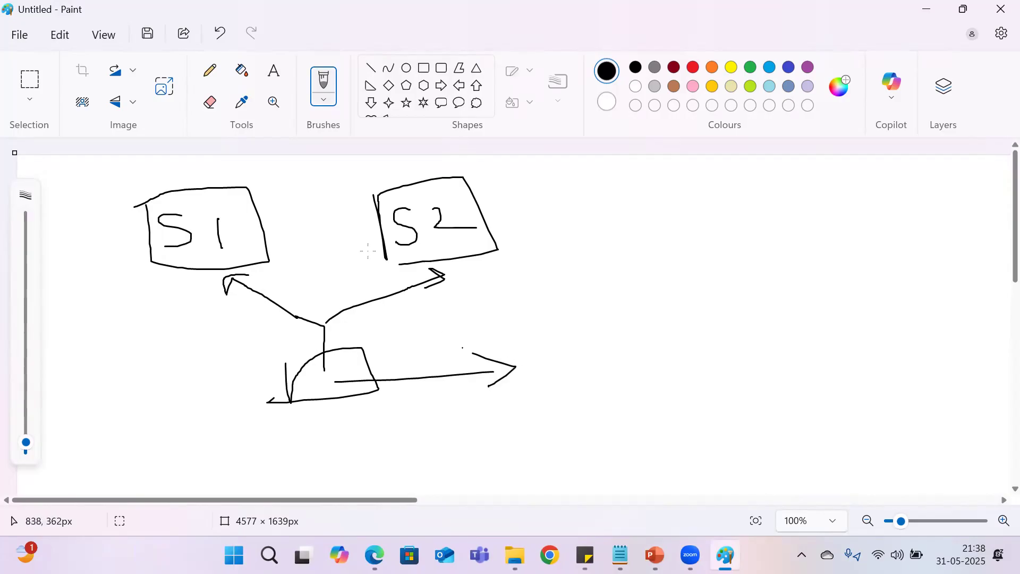
Step: Circle the S1 and S2 boxes, add a small circled box with an arrow into S1, and put a tick beside S2
{"action": "mouse_move", "coordinate": [266, 179]}
{"action": "left_mouse_down"}
{"action": "mouse_move", "coordinate": [114, 227]}
{"action": "mouse_move", "coordinate": [297, 189]}
{"action": "mouse_move", "coordinate": [229, 185]}
{"action": "left_mouse_up"}
{"action": "mouse_move", "coordinate": [418, 162]}
{"action": "left_mouse_down"}
{"action": "mouse_move", "coordinate": [357, 238]}
{"action": "mouse_move", "coordinate": [404, 170]}
{"action": "mouse_move", "coordinate": [358, 170]}
{"action": "left_mouse_up"}
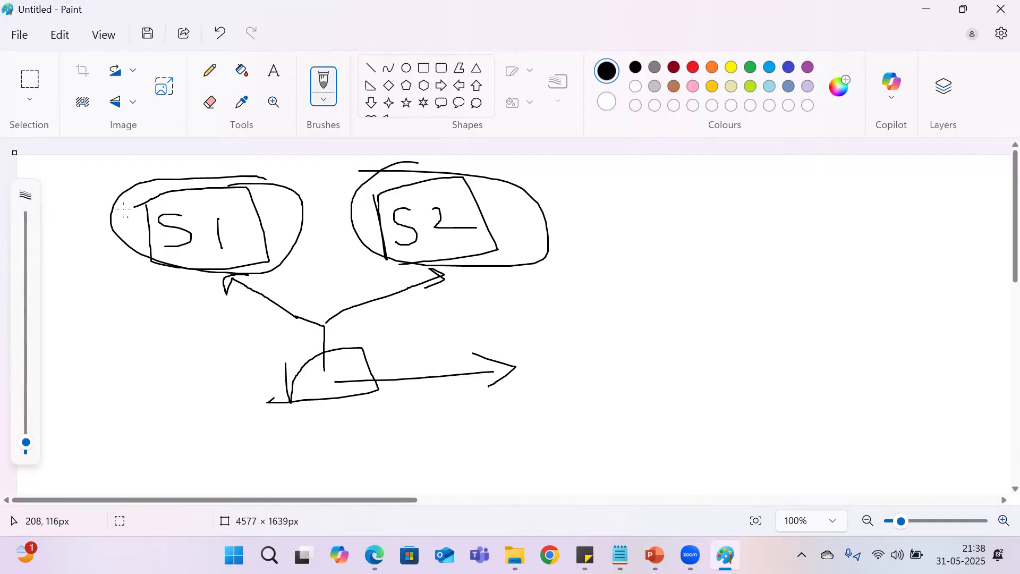
{"action": "mouse_move", "coordinate": [53, 234]}
{"action": "left_mouse_down"}
{"action": "mouse_move", "coordinate": [72, 226]}
{"action": "mouse_move", "coordinate": [81, 258]}
{"action": "mouse_move", "coordinate": [74, 242]}
{"action": "mouse_move", "coordinate": [93, 247]}
{"action": "mouse_move", "coordinate": [99, 282]}
{"action": "mouse_move", "coordinate": [120, 277]}
{"action": "mouse_move", "coordinate": [95, 283]}
{"action": "left_mouse_up"}
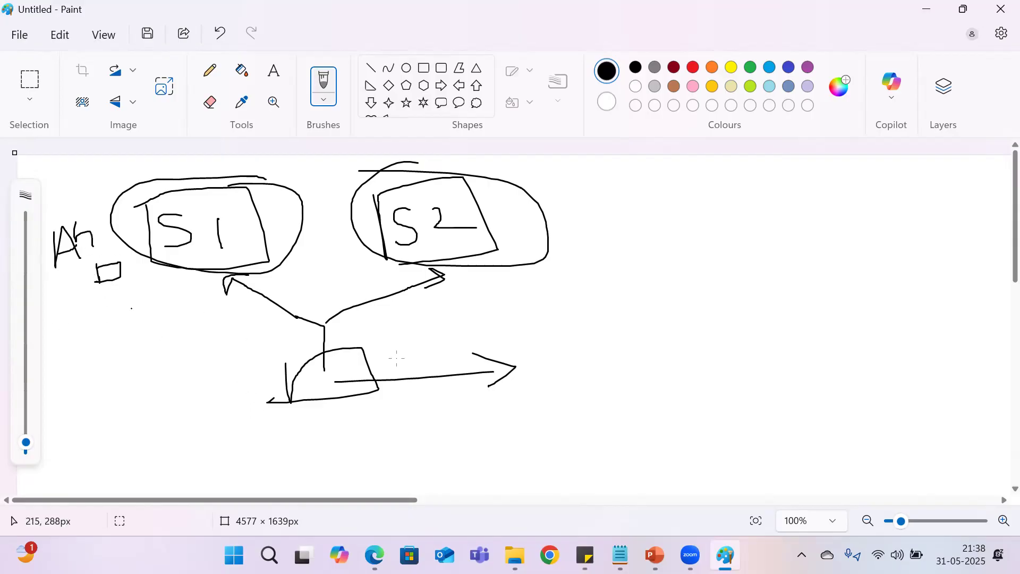
{"action": "mouse_move", "coordinate": [126, 258]}
{"action": "left_mouse_down"}
{"action": "mouse_move", "coordinate": [108, 299]}
{"action": "mouse_move", "coordinate": [126, 260]}
{"action": "mouse_move", "coordinate": [171, 255]}
{"action": "mouse_move", "coordinate": [174, 265]}
{"action": "left_mouse_up"}
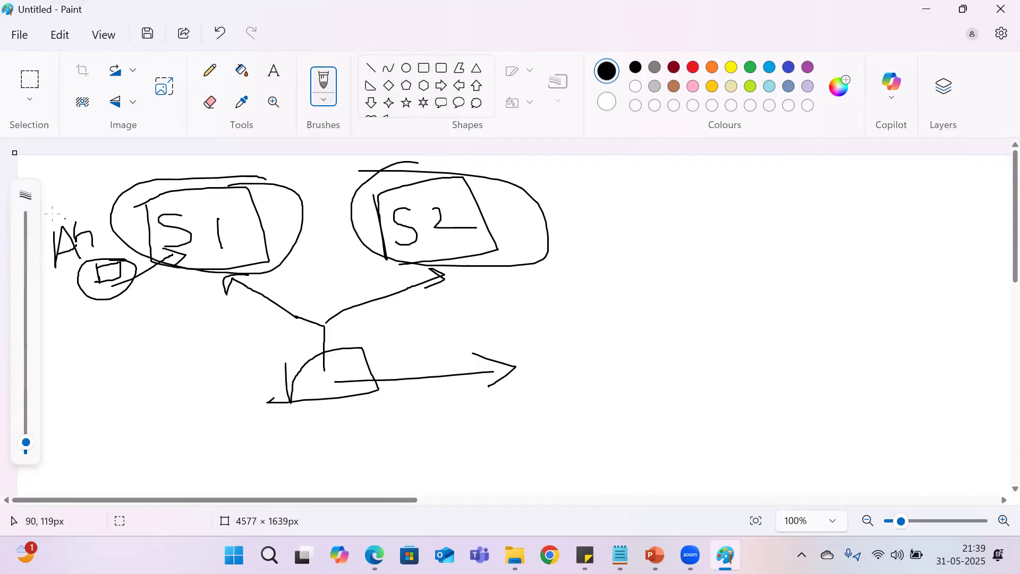
{"action": "mouse_move", "coordinate": [514, 251]}
{"action": "left_mouse_down"}
{"action": "mouse_move", "coordinate": [548, 258]}
{"action": "mouse_move", "coordinate": [574, 242]}
{"action": "left_mouse_up"}
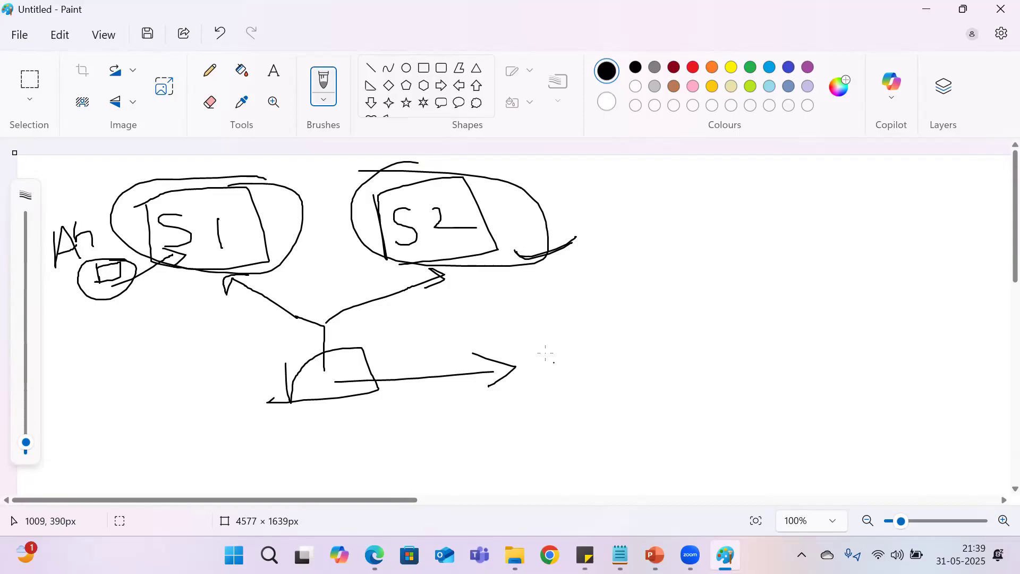
Step: Draw a long rectangle labelled "S1, DB" at the end of the right-pointing arrow and trace the path from it to S1
{"action": "mouse_move", "coordinate": [524, 365]}
{"action": "left_mouse_down"}
{"action": "mouse_move", "coordinate": [528, 383]}
{"action": "mouse_move", "coordinate": [683, 322]}
{"action": "mouse_move", "coordinate": [736, 372]}
{"action": "mouse_move", "coordinate": [528, 394]}
{"action": "left_mouse_up"}
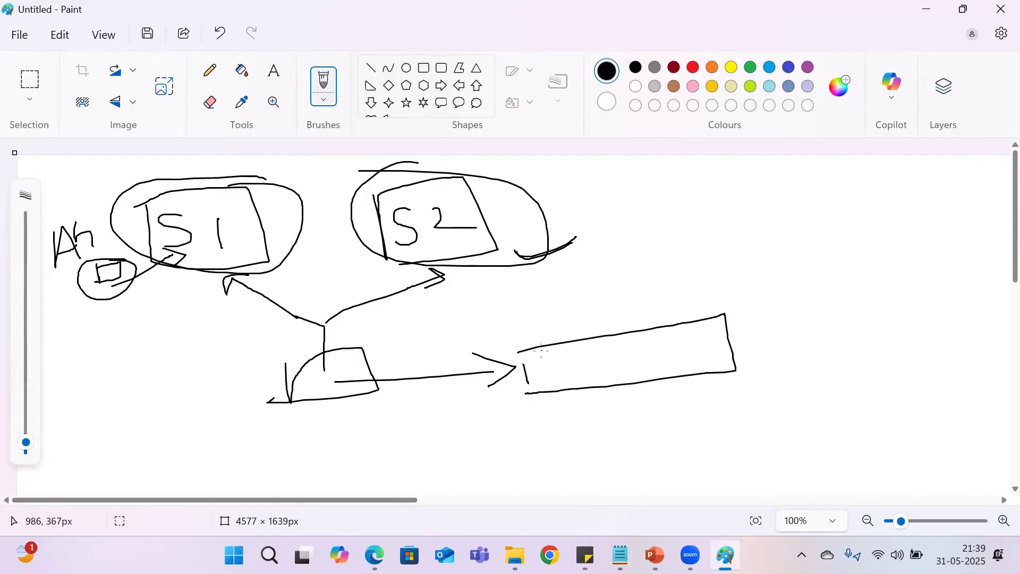
{"action": "mouse_move", "coordinate": [562, 360]}
{"action": "left_mouse_down"}
{"action": "mouse_move", "coordinate": [561, 372]}
{"action": "mouse_move", "coordinate": [537, 379]}
{"action": "mouse_move", "coordinate": [581, 367]}
{"action": "mouse_move", "coordinate": [599, 387]}
{"action": "left_mouse_up"}
{"action": "mouse_move", "coordinate": [618, 350]}
{"action": "left_mouse_down"}
{"action": "mouse_move", "coordinate": [627, 366]}
{"action": "mouse_move", "coordinate": [615, 366]}
{"action": "mouse_move", "coordinate": [678, 353]}
{"action": "mouse_move", "coordinate": [666, 363]}
{"action": "left_mouse_up"}
{"action": "mouse_move", "coordinate": [505, 371]}
{"action": "left_mouse_down"}
{"action": "mouse_move", "coordinate": [346, 383]}
{"action": "mouse_move", "coordinate": [306, 311]}
{"action": "mouse_move", "coordinate": [238, 273]}
{"action": "mouse_move", "coordinate": [242, 294]}
{"action": "mouse_move", "coordinate": [301, 264]}
{"action": "left_mouse_up"}
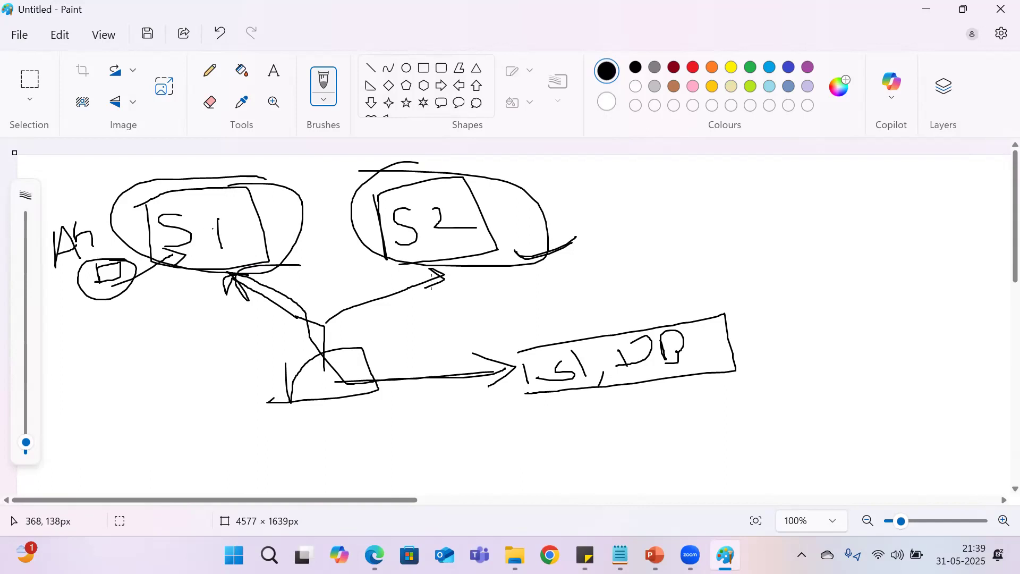
Step: Retrace the tick at S2, draw an X beside the connection rectangle, circle its S1 label, and write S2 below it
{"action": "left_click_drag", "start_coordinate": [517, 263], "coordinate": [577, 240]}
{"action": "left_click_drag", "start_coordinate": [748, 335], "coordinate": [777, 356]}
{"action": "left_click_drag", "start_coordinate": [782, 334], "coordinate": [753, 379]}
{"action": "mouse_move", "coordinate": [554, 333]}
{"action": "left_mouse_down"}
{"action": "mouse_move", "coordinate": [589, 383]}
{"action": "mouse_move", "coordinate": [552, 331]}
{"action": "left_mouse_up"}
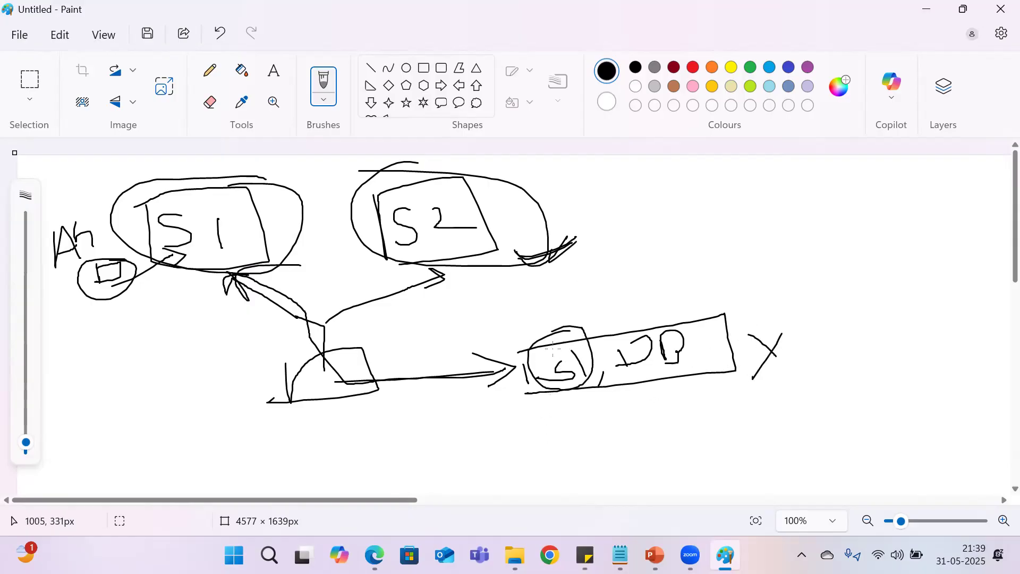
{"action": "mouse_move", "coordinate": [577, 383]}
{"action": "left_mouse_down"}
{"action": "mouse_move", "coordinate": [576, 434]}
{"action": "mouse_move", "coordinate": [641, 421]}
{"action": "left_mouse_up"}
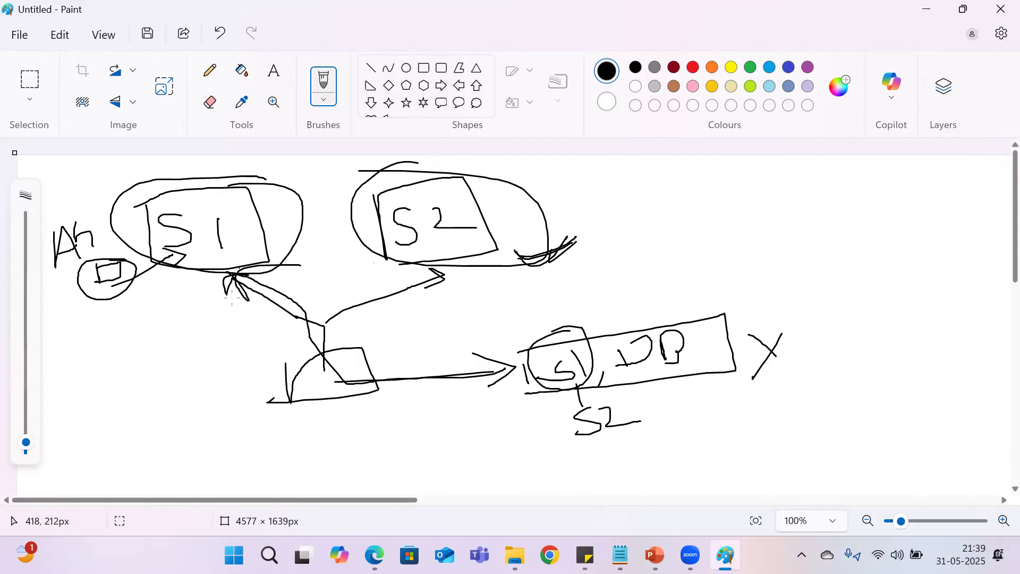
Step: In red, draw a box labelled L below the servers, strike through S1 and S2 at the connection rectangle, and write L there
{"action": "left_click", "coordinate": [693, 67]}
{"action": "mouse_move", "coordinate": [287, 288]}
{"action": "left_mouse_down"}
{"action": "mouse_move", "coordinate": [292, 304]}
{"action": "mouse_move", "coordinate": [323, 286]}
{"action": "mouse_move", "coordinate": [396, 305]}
{"action": "mouse_move", "coordinate": [281, 319]}
{"action": "mouse_move", "coordinate": [286, 279]}
{"action": "mouse_move", "coordinate": [375, 277]}
{"action": "mouse_move", "coordinate": [390, 296]}
{"action": "mouse_move", "coordinate": [353, 308]}
{"action": "left_mouse_up"}
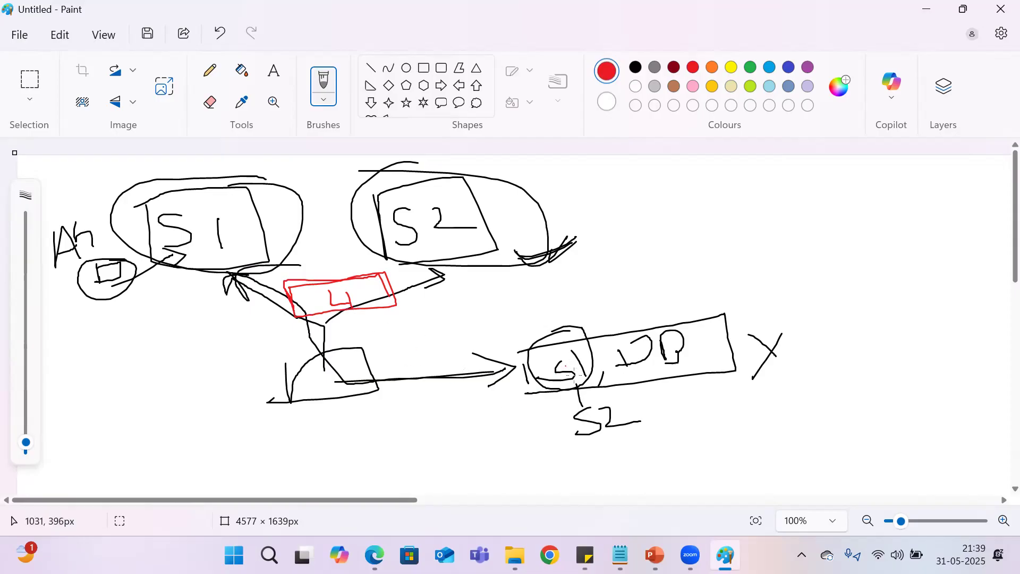
{"action": "left_click_drag", "start_coordinate": [583, 359], "coordinate": [537, 384]}
{"action": "left_click_drag", "start_coordinate": [595, 405], "coordinate": [564, 426]}
{"action": "mouse_move", "coordinate": [590, 346]}
{"action": "left_mouse_down"}
{"action": "mouse_move", "coordinate": [598, 365]}
{"action": "mouse_move", "coordinate": [614, 366]}
{"action": "left_mouse_up"}
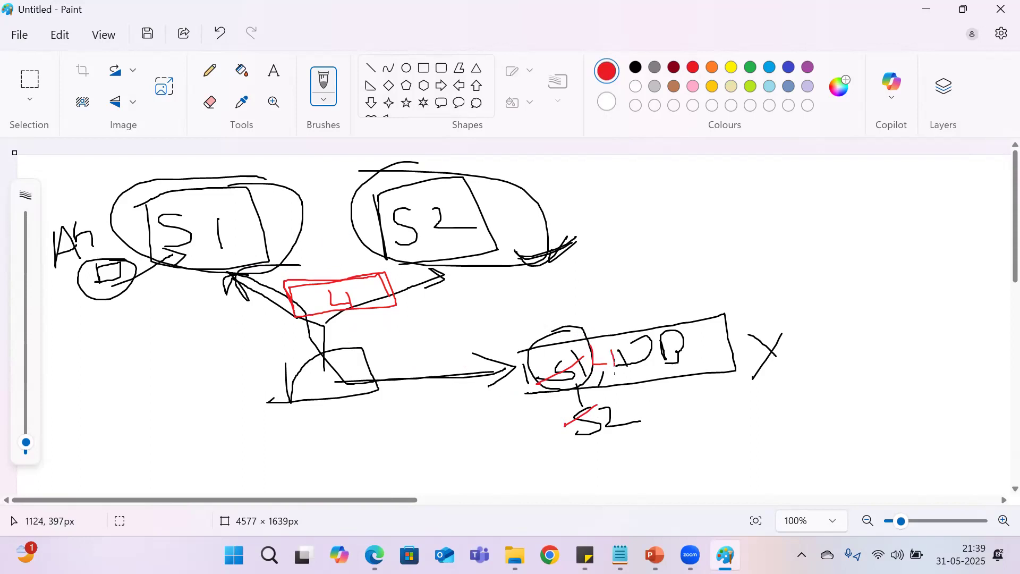
Step: Circle the DB part of the connection rectangle in red and draw red lines from the L box to S1 and S2
{"action": "mouse_move", "coordinate": [639, 325]}
{"action": "left_mouse_down"}
{"action": "mouse_move", "coordinate": [734, 340]}
{"action": "mouse_move", "coordinate": [630, 311]}
{"action": "left_mouse_up"}
{"action": "mouse_move", "coordinate": [332, 302]}
{"action": "left_mouse_down"}
{"action": "mouse_move", "coordinate": [367, 272]}
{"action": "mouse_move", "coordinate": [203, 261]}
{"action": "mouse_move", "coordinate": [228, 296]}
{"action": "mouse_move", "coordinate": [225, 252]}
{"action": "mouse_move", "coordinate": [241, 255]}
{"action": "left_mouse_up"}
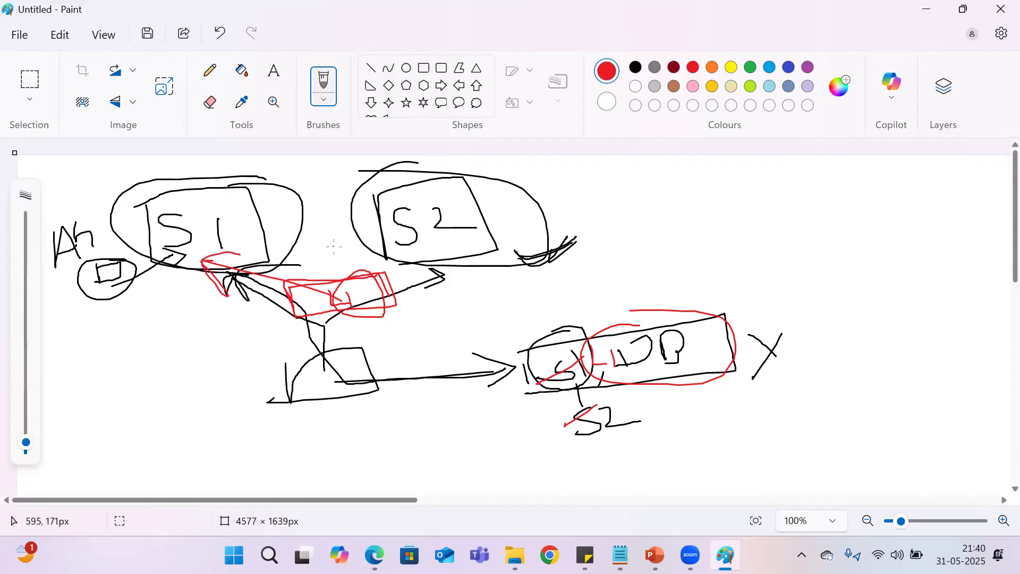
{"action": "mouse_move", "coordinate": [340, 299]}
{"action": "left_mouse_down"}
{"action": "mouse_move", "coordinate": [451, 263]}
{"action": "mouse_move", "coordinate": [455, 245]}
{"action": "left_mouse_up"}
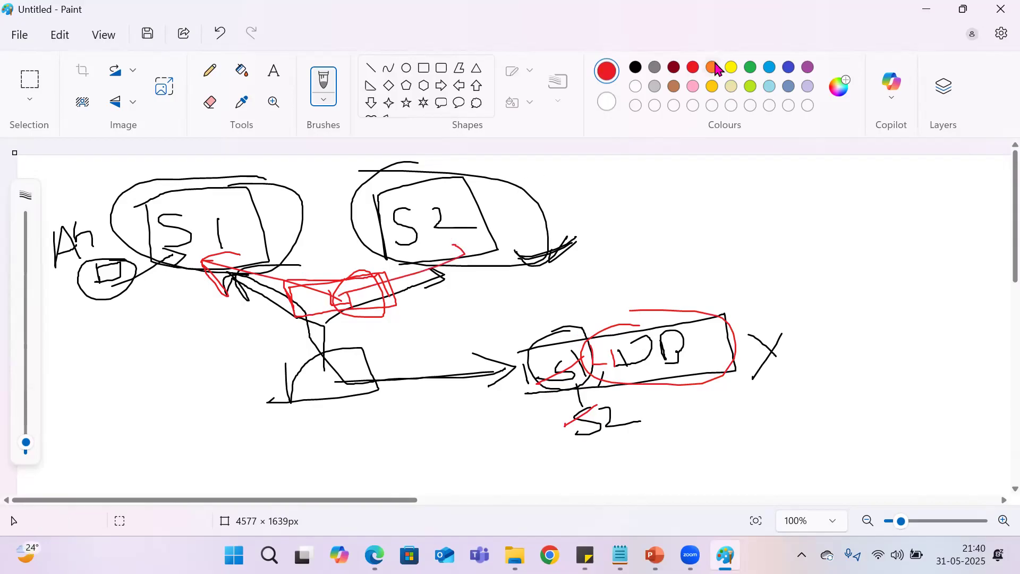
Step: In blue, circle the S2 server and draw a line from the L box to it, and minimize the drawing
{"action": "left_click", "coordinate": [770, 67]}
{"action": "mouse_move", "coordinate": [482, 165]}
{"action": "left_mouse_down"}
{"action": "mouse_move", "coordinate": [403, 176]}
{"action": "mouse_move", "coordinate": [387, 156]}
{"action": "mouse_move", "coordinate": [524, 292]}
{"action": "left_mouse_up"}
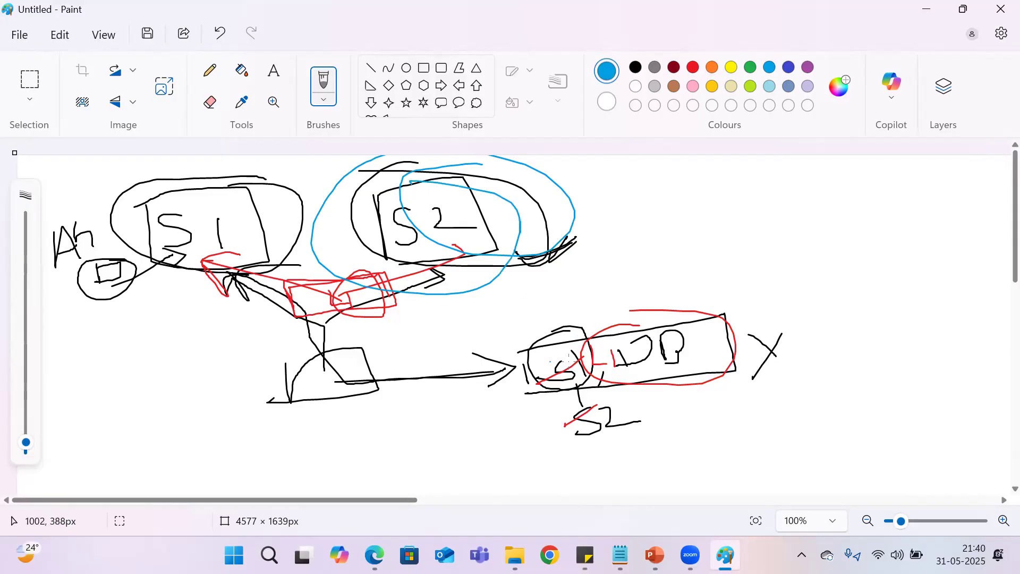
{"action": "mouse_move", "coordinate": [336, 287]}
{"action": "left_mouse_down"}
{"action": "mouse_move", "coordinate": [343, 306]}
{"action": "mouse_move", "coordinate": [364, 308]}
{"action": "mouse_move", "coordinate": [362, 298]}
{"action": "mouse_move", "coordinate": [431, 272]}
{"action": "left_mouse_up"}
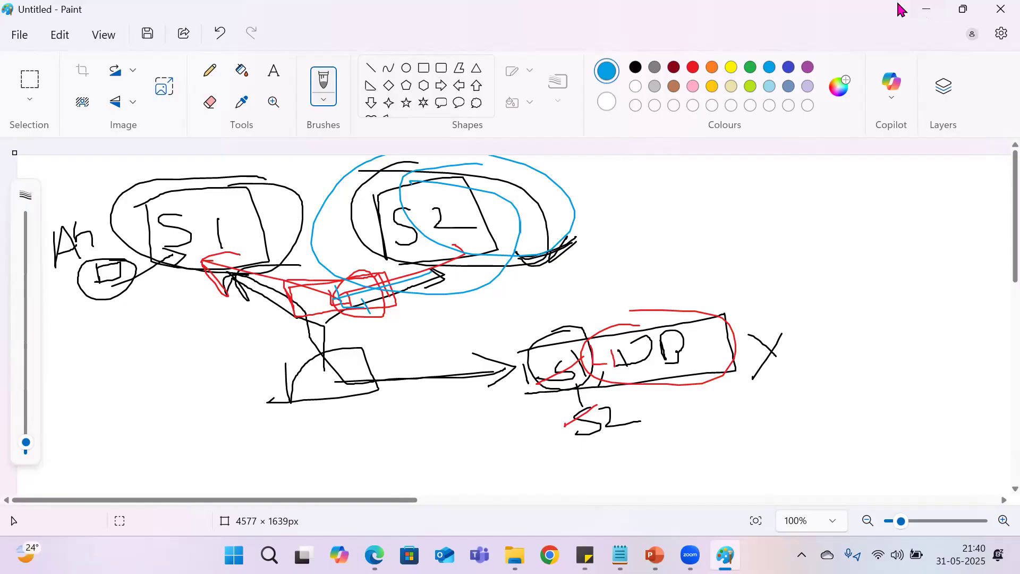
{"action": "left_click", "coordinate": [925, 10]}
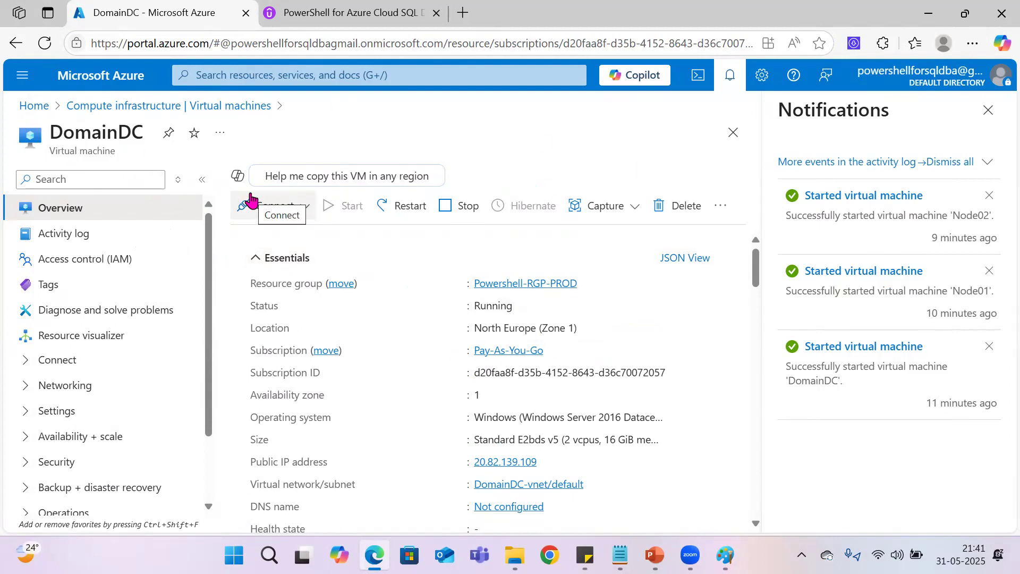
Step: Switch to the Notepad IP address notes and add a dashed separator line below the Node -2 entries
{"action": "left_click", "coordinate": [620, 556]}
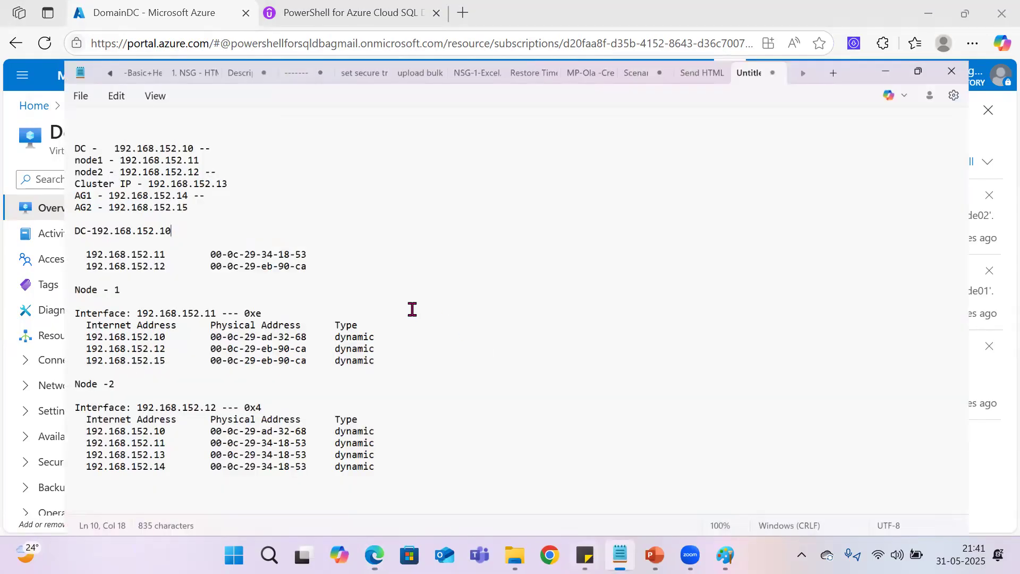
{"action": "left_click_drag", "start_coordinate": [369, 448], "coordinate": [21, 123]}
{"action": "left_click", "coordinate": [258, 301]}
{"action": "left_click", "coordinate": [407, 467]}
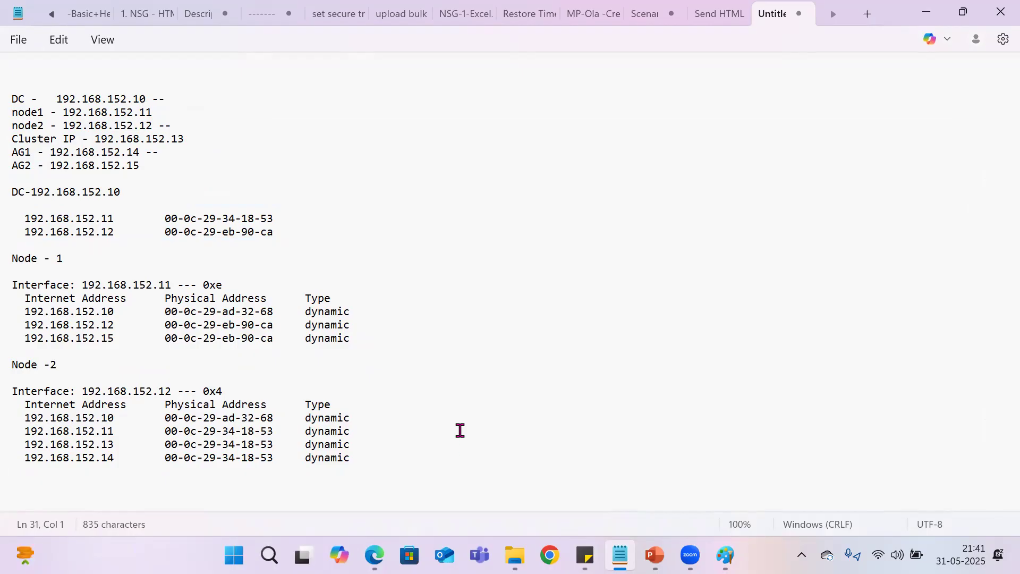
{"action": "type", "text": "------------------------------------------------------------------------"}
Step: Add blank lines below the separator and enter the heading "Azure"
{"action": "key", "text": "Return"}
{"action": "key", "text": "Return"}
{"action": "key", "text": "Return"}
{"action": "key", "text": "Return"}
{"action": "key", "text": "Return"}
{"action": "key", "text": "Return"}
{"action": "key", "text": "Return"}
{"action": "key", "text": "Return"}
{"action": "key", "text": "Return"}
{"action": "key", "text": "Return"}
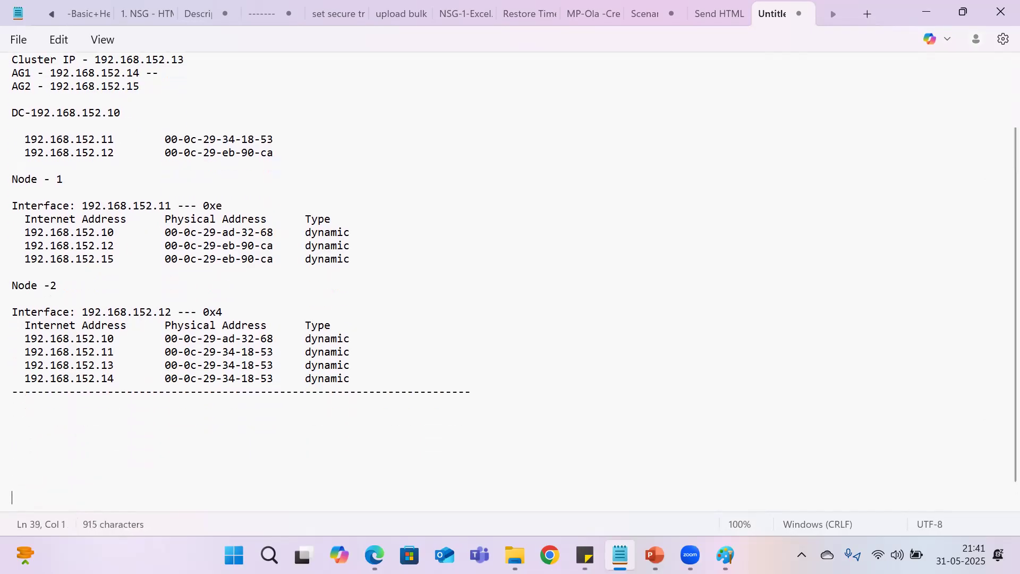
{"action": "key", "text": "Up"}
{"action": "key", "text": "Up"}
{"action": "key", "text": "Up"}
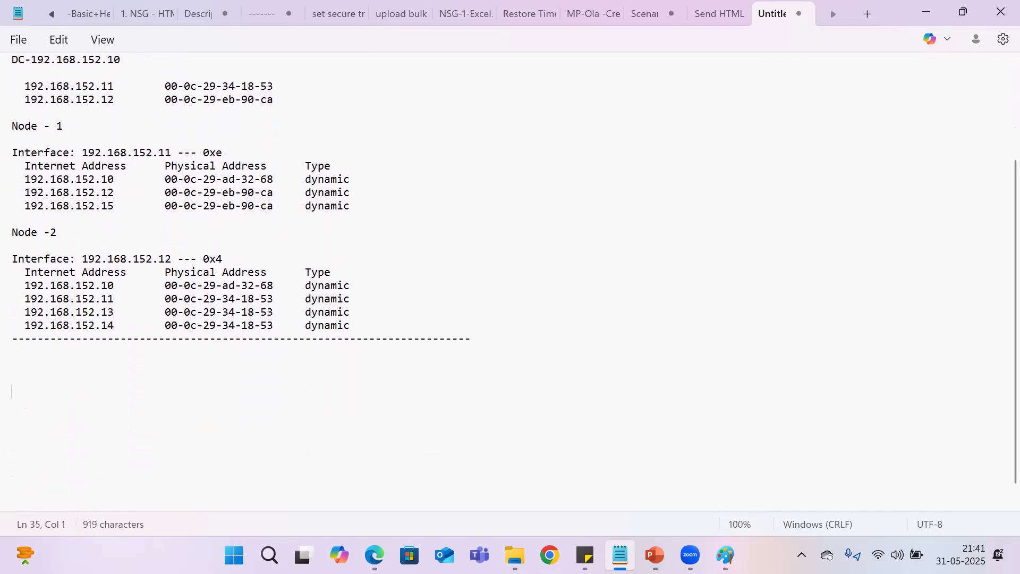
{"action": "type", "text": "Azure"}
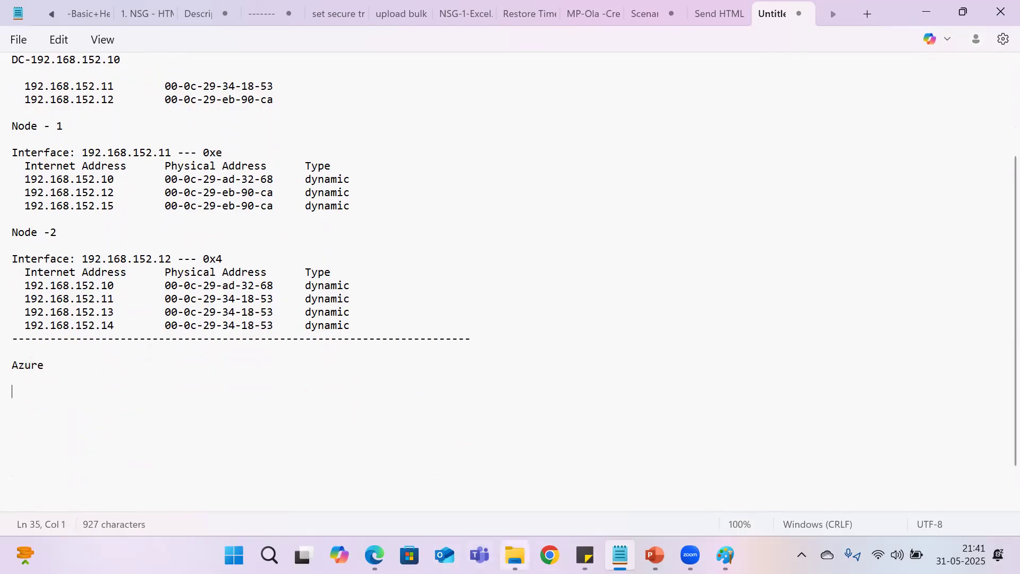
Step: Copy the virtual machine name DomainDC from the Azure portal in Edge into the Notepad notes under Azure, followed by a hyphen
{"action": "left_click", "coordinate": [375, 556]}
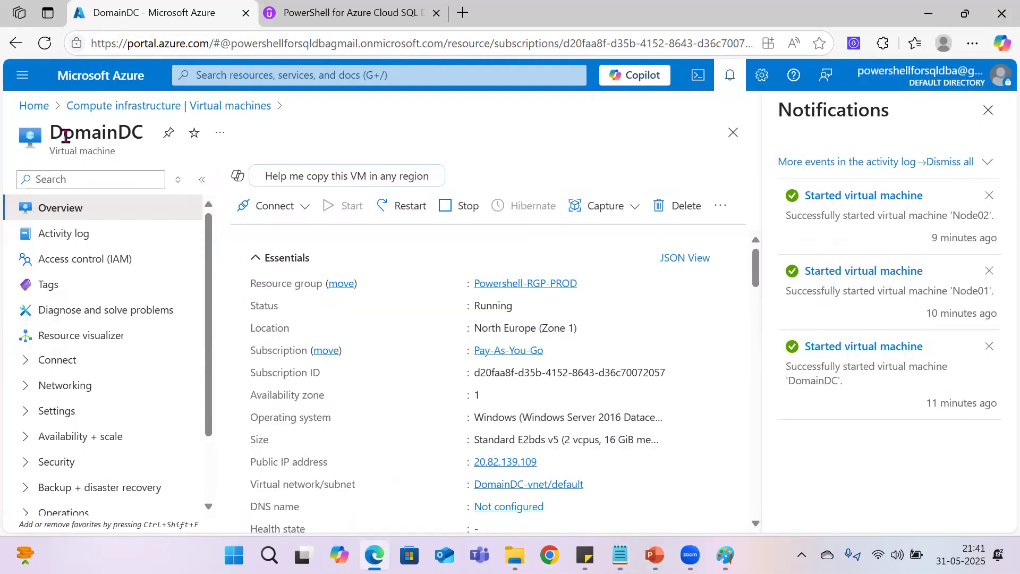
{"action": "left_click_drag", "start_coordinate": [48, 132], "coordinate": [138, 132]}
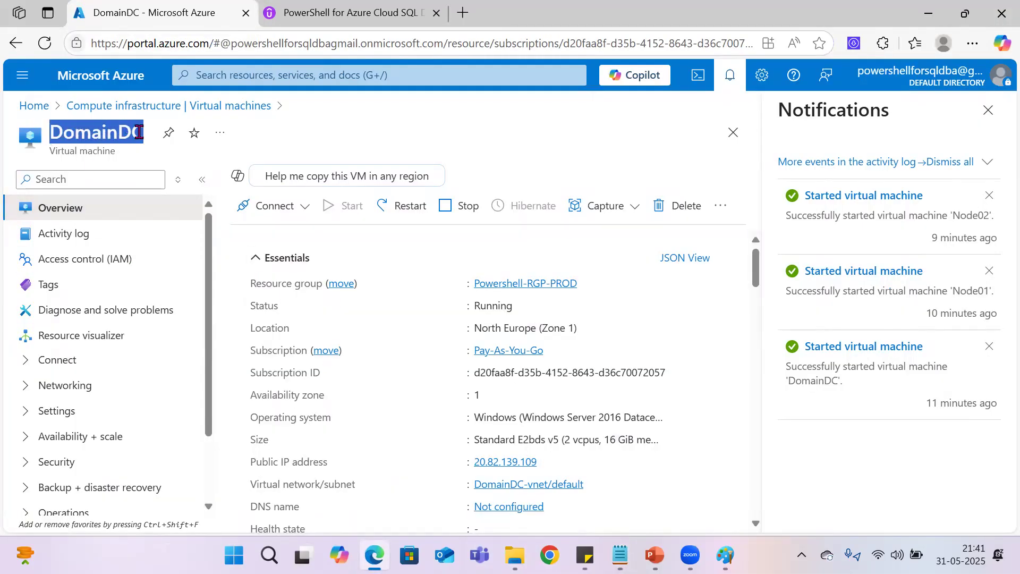
{"action": "right_click", "coordinate": [139, 132]}
{"action": "left_click", "coordinate": [186, 150]}
{"action": "left_click", "coordinate": [620, 555]}
{"action": "key", "text": "ctrl+v"}
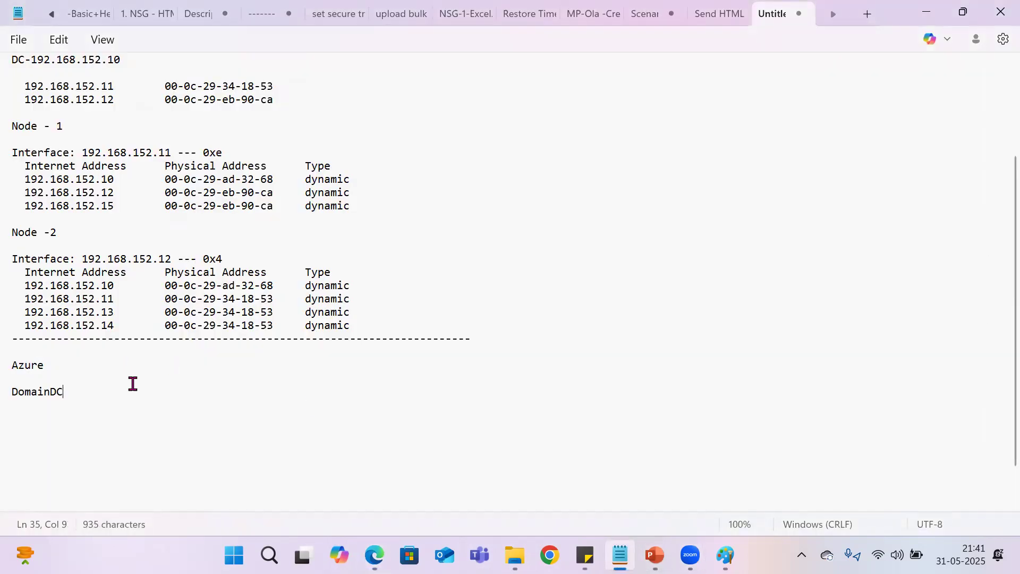
{"action": "type", "text": "-"}
Step: Copy DomainDC's private IP address 10.0.0.4 from its Azure overview properties onto a new line below its name in the Notepad notes
{"action": "key", "text": "alt+Tab"}
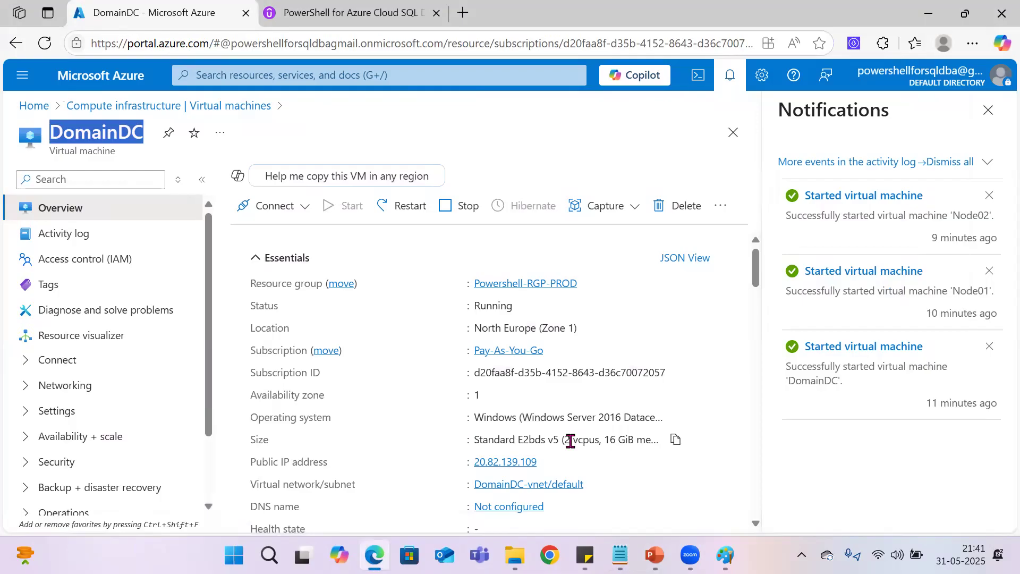
{"action": "left_click", "coordinate": [988, 110]}
{"action": "scroll", "coordinate": [711, 399], "scroll_direction": "down", "scroll_amount": 7}
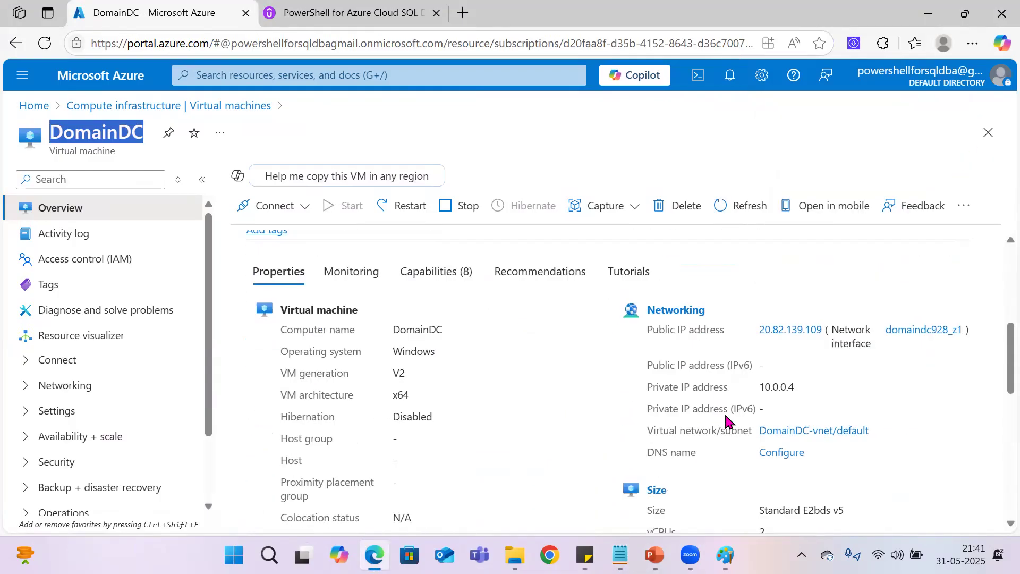
{"action": "left_click_drag", "start_coordinate": [805, 334], "coordinate": [759, 334]}
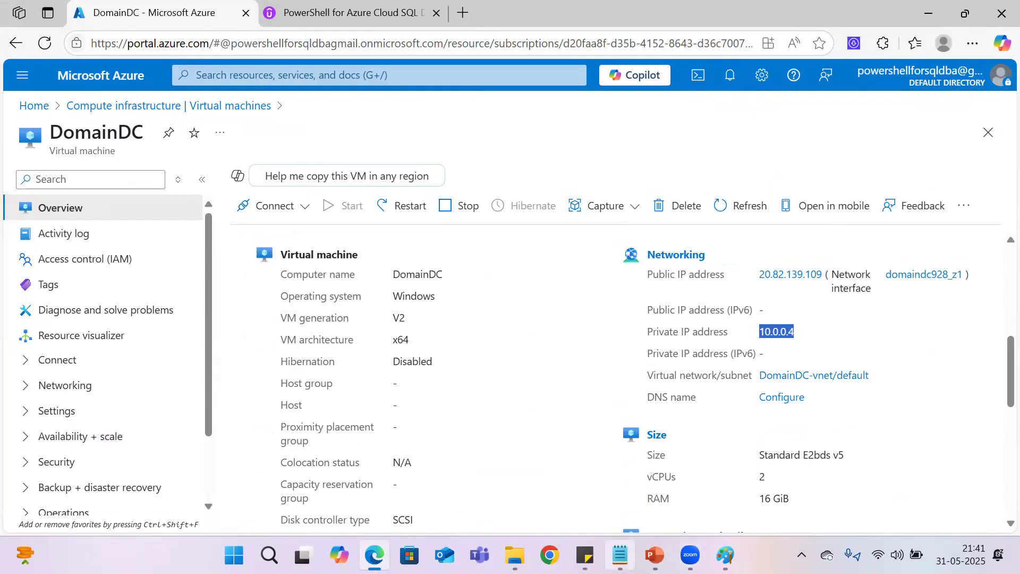
{"action": "left_click", "coordinate": [620, 555]}
{"action": "key", "text": "Return"}
{"action": "key", "text": "ctrl+v"}
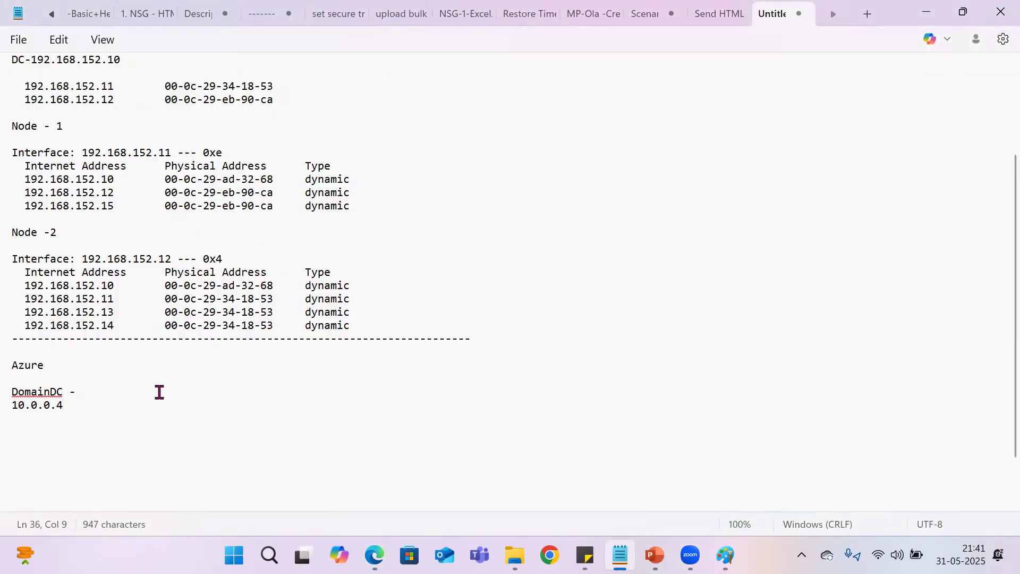
{"action": "key", "text": "Return"}
{"action": "key", "text": "ctrl+v"}
{"action": "left_click", "coordinate": [95, 396]}
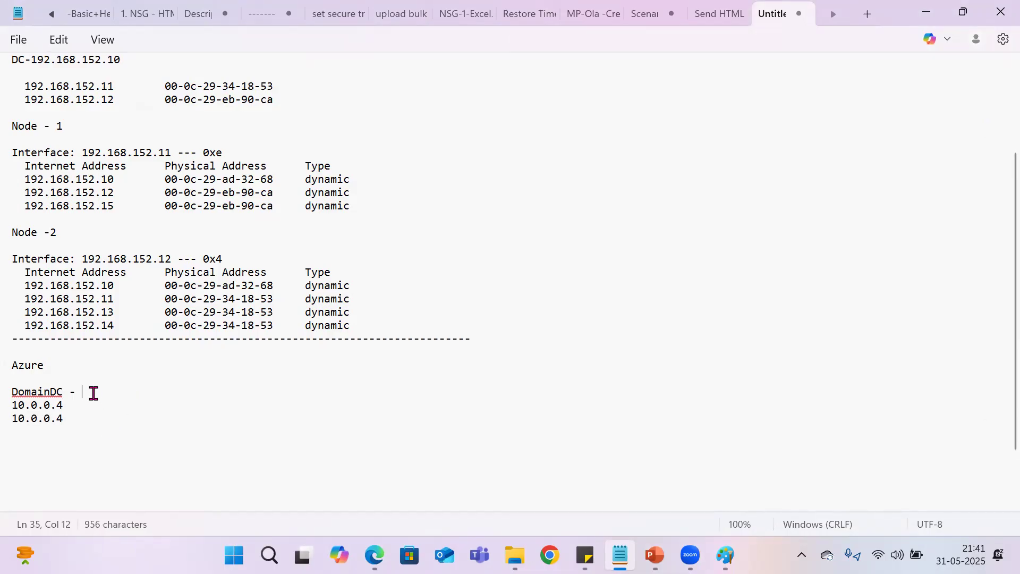
{"action": "key", "text": "ctrl+End"}
{"action": "key", "text": "Return"}
{"action": "key", "text": "ctrl+v"}
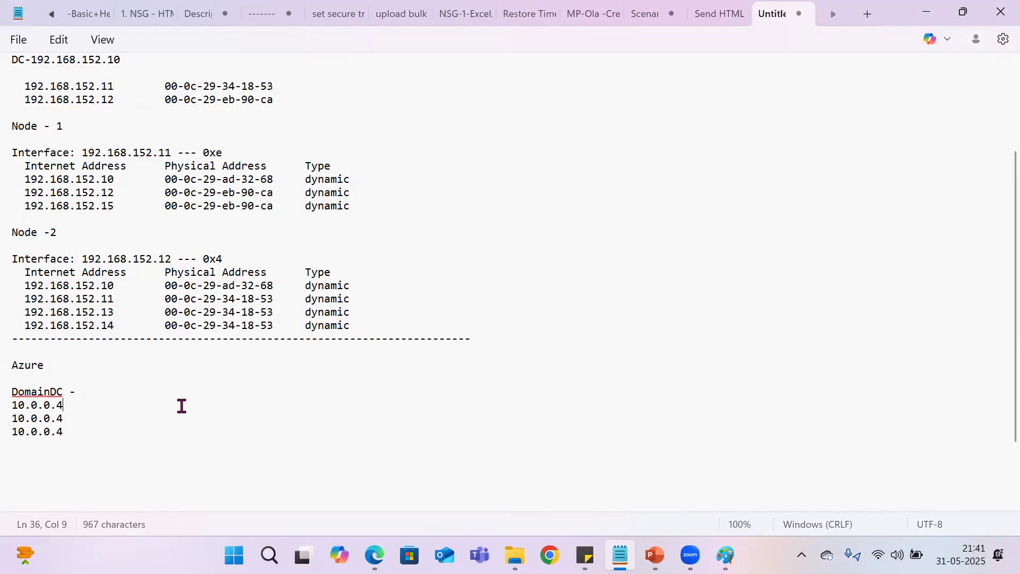
{"action": "left_click_drag", "start_coordinate": [63, 432], "coordinate": [13, 431]}
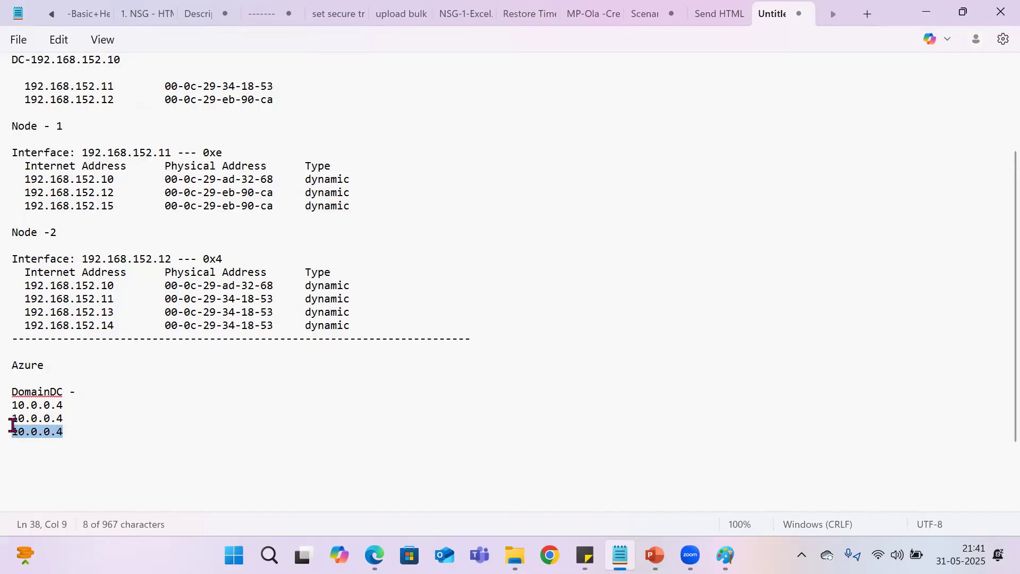
Step: Move 10.0.0.4 up onto the DomainDC line in the notes and delete the duplicate addresses below it
{"action": "left_click", "coordinate": [11, 404]}
{"action": "key", "text": "BackSpace"}
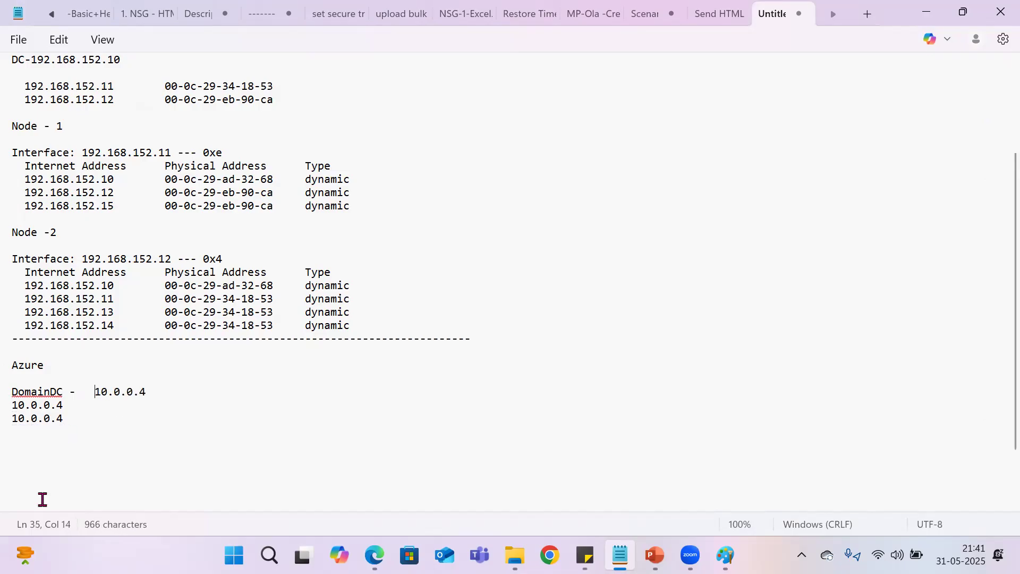
{"action": "left_click_drag", "start_coordinate": [109, 432], "coordinate": [11, 409]}
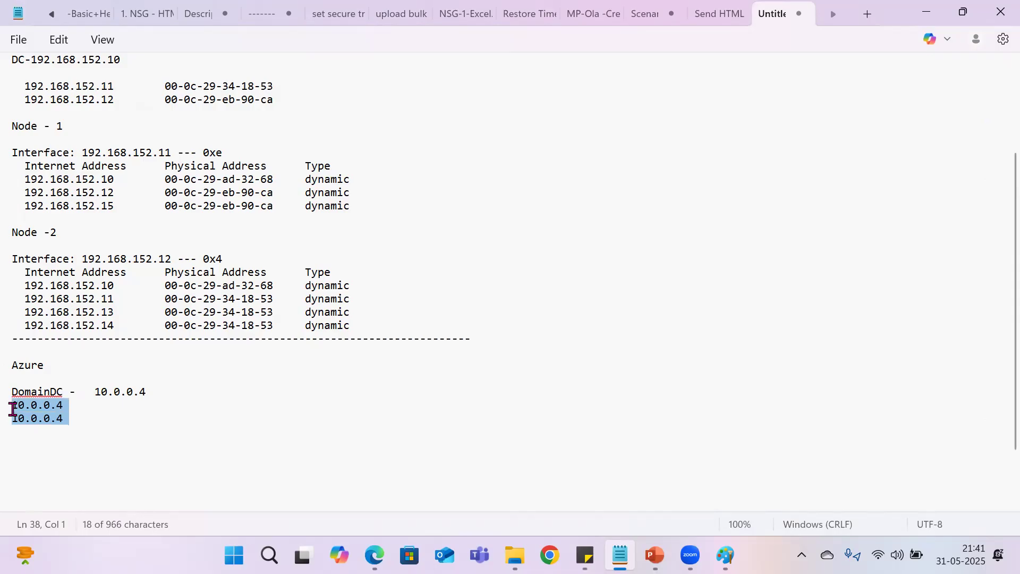
{"action": "key", "text": "BackSpace"}
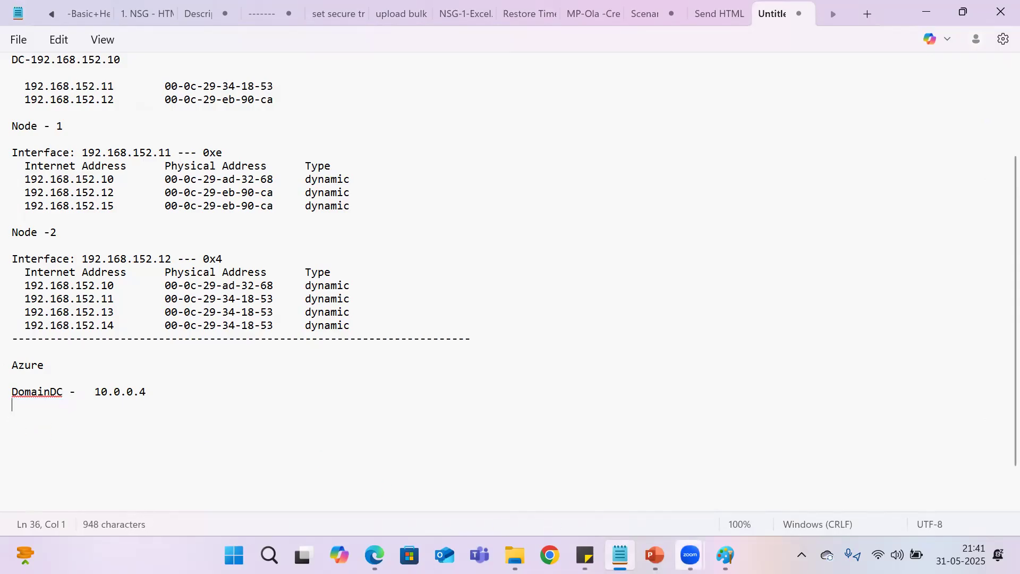
Step: Copy the virtual machine name Node01 from the Azure portal in Edge into the Notepad notes below DomainDC, followed by a hyphen
{"action": "left_click", "coordinate": [375, 555]}
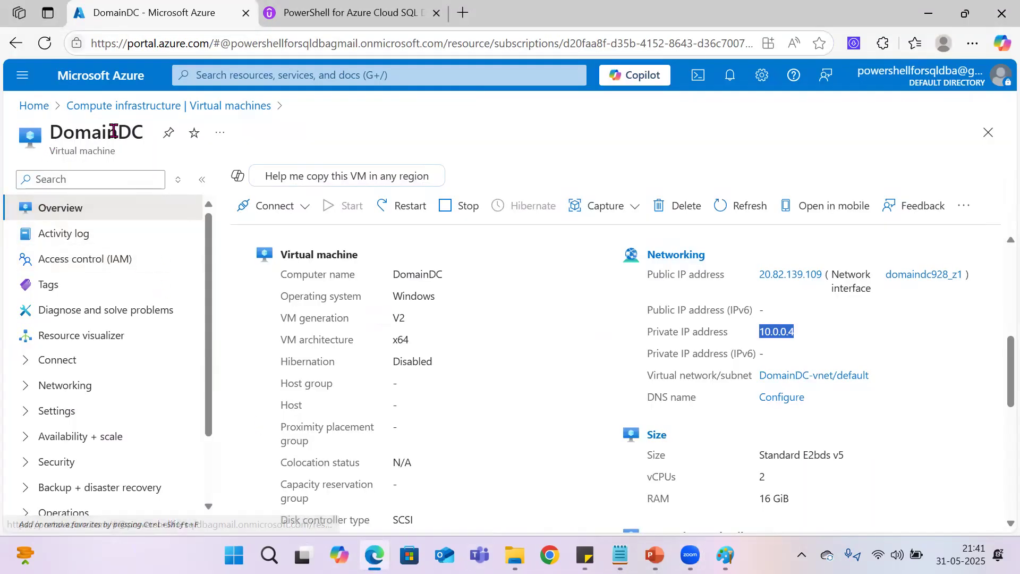
{"action": "left_click", "coordinate": [34, 105]}
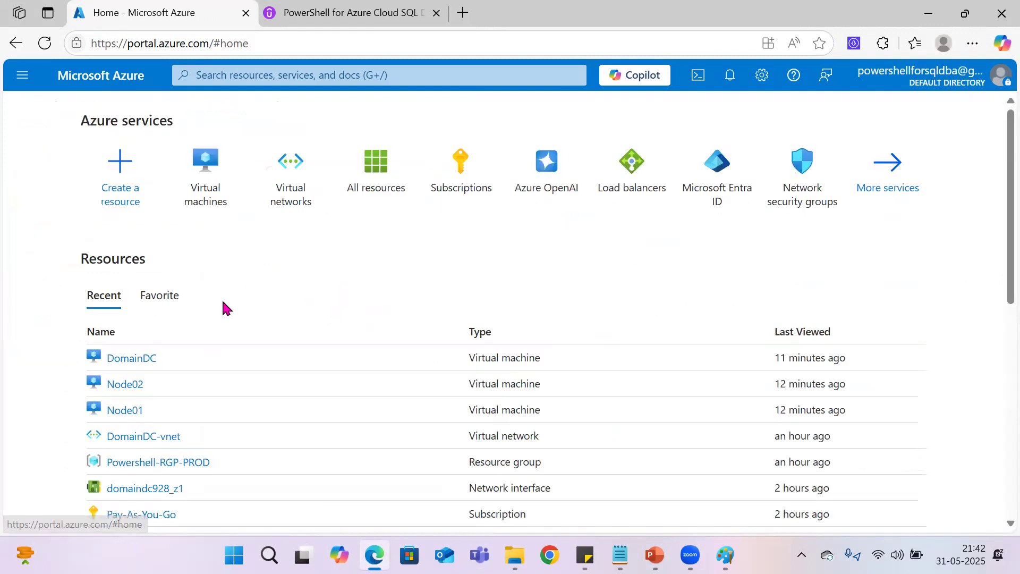
{"action": "left_click", "coordinate": [111, 412]}
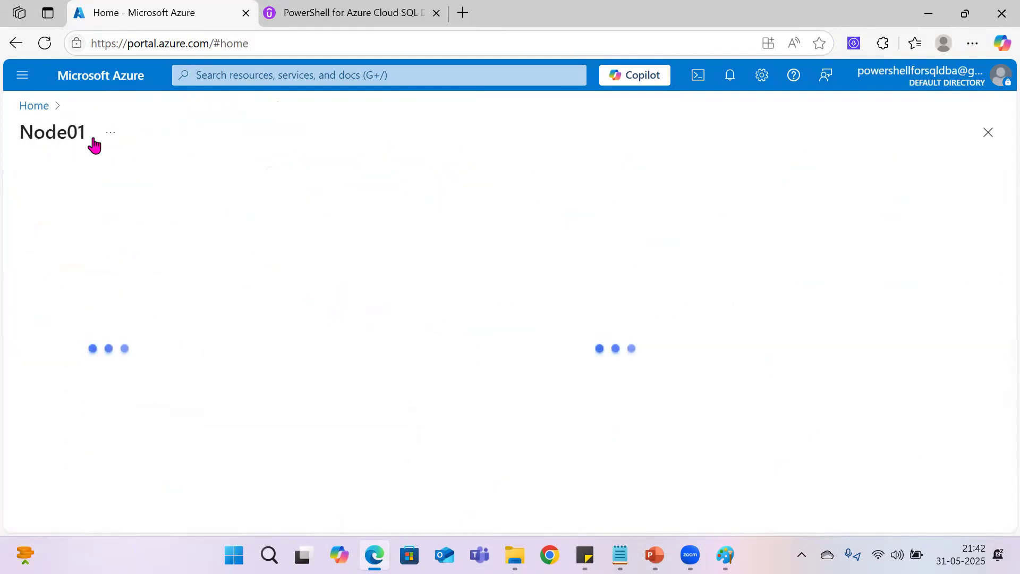
{"action": "left_click_drag", "start_coordinate": [115, 133], "coordinate": [55, 133]}
{"action": "key", "text": "ctrl+c"}
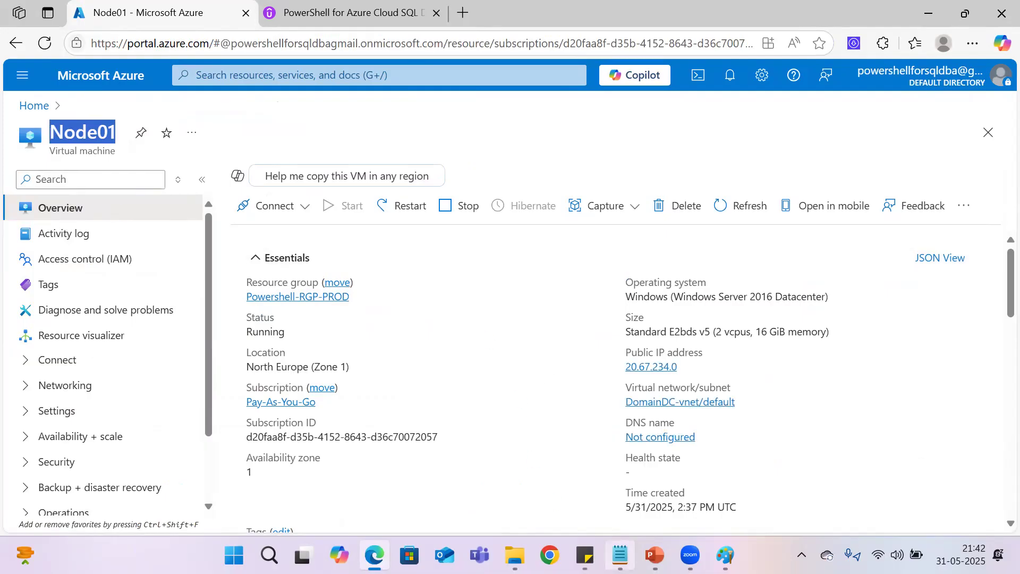
{"action": "key", "text": "alt+Tab"}
{"action": "key", "text": "ctrl+v"}
{"action": "type", "text": "-"}
Step: Copy Node01's private IP address 10.0.0.5 from its Azure overview properties in Edge onto the Node01 line in the Notepad notes
{"action": "key", "text": "alt+Tab"}
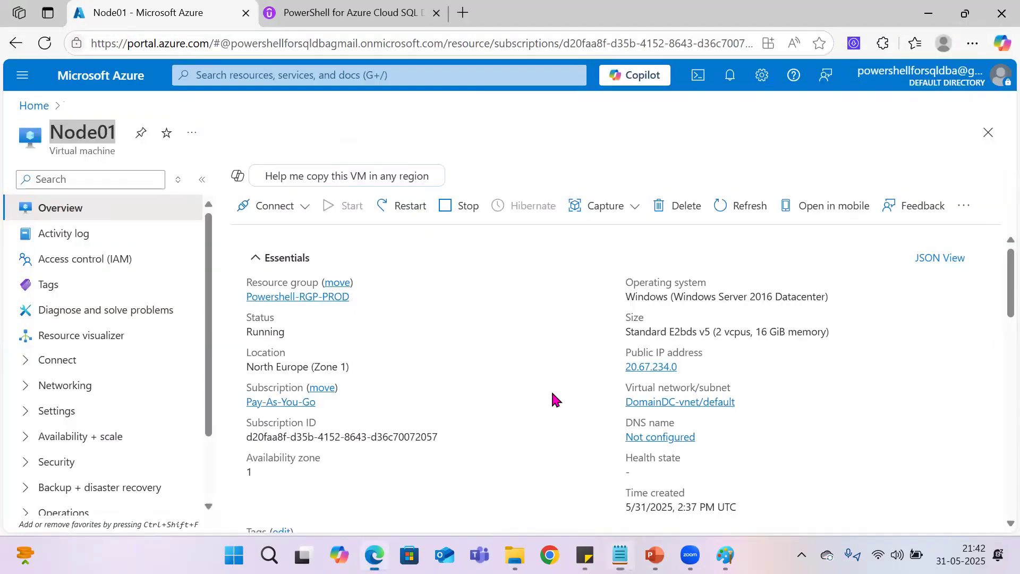
{"action": "scroll", "coordinate": [748, 422], "scroll_direction": "down", "scroll_amount": 5}
{"action": "double_click", "coordinate": [772, 331]}
{"action": "key", "text": "ctrl+c"}
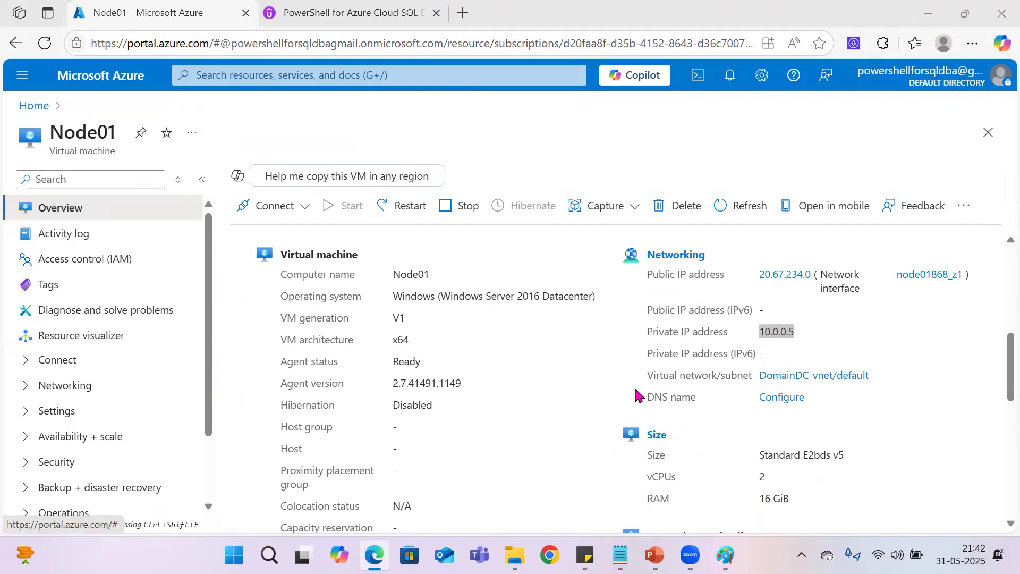
{"action": "key", "text": "alt+Tab"}
{"action": "key", "text": "Return"}
{"action": "key", "text": "ctrl+v"}
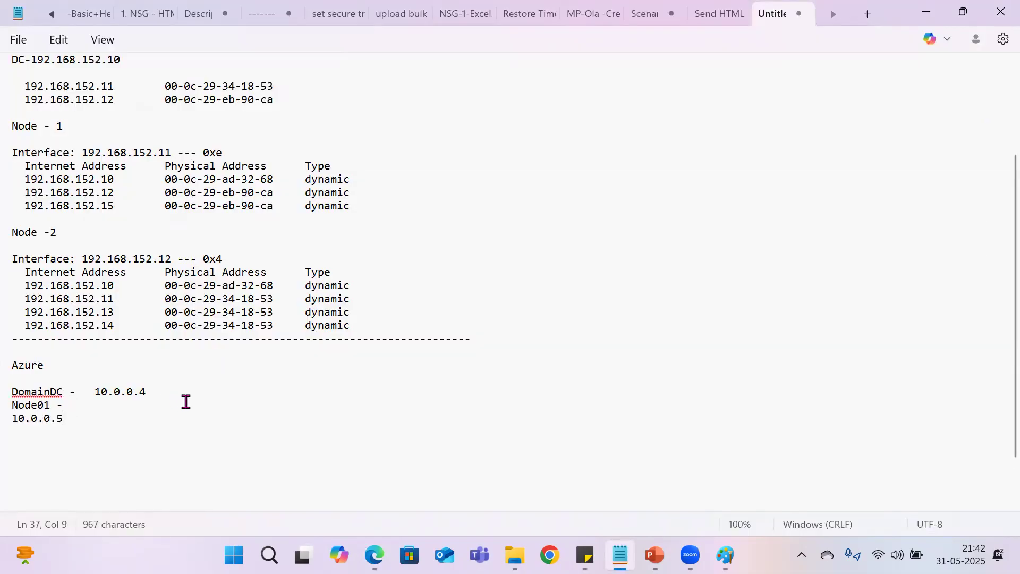
{"action": "left_click", "coordinate": [11, 418]}
{"action": "key", "text": "BackSpace"}
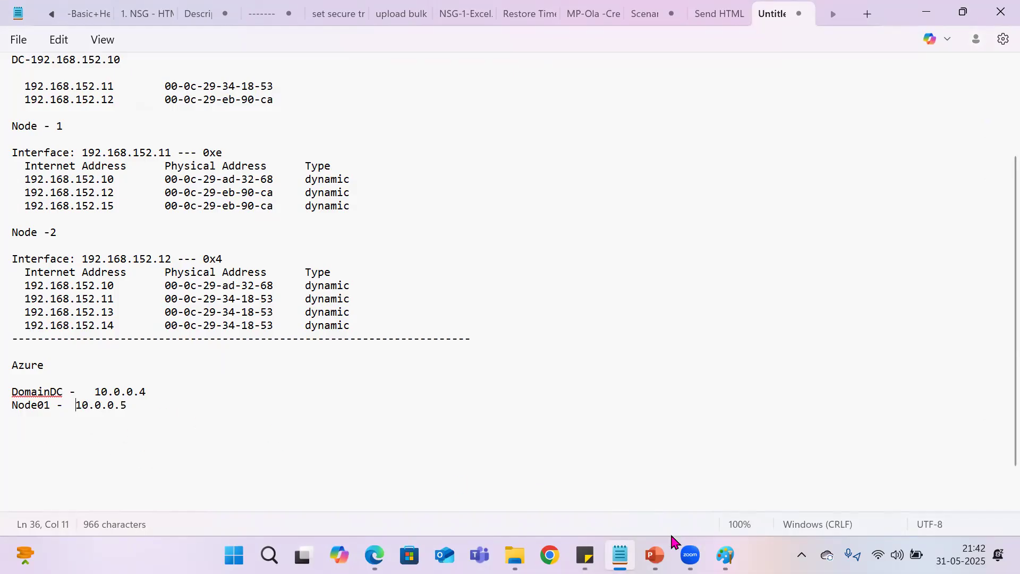
Step: Copy the virtual machine name Node02 from the Azure portal in Edge onto a new line below Node01 in Notepad, followed by a hyphen
{"action": "left_click", "coordinate": [375, 555]}
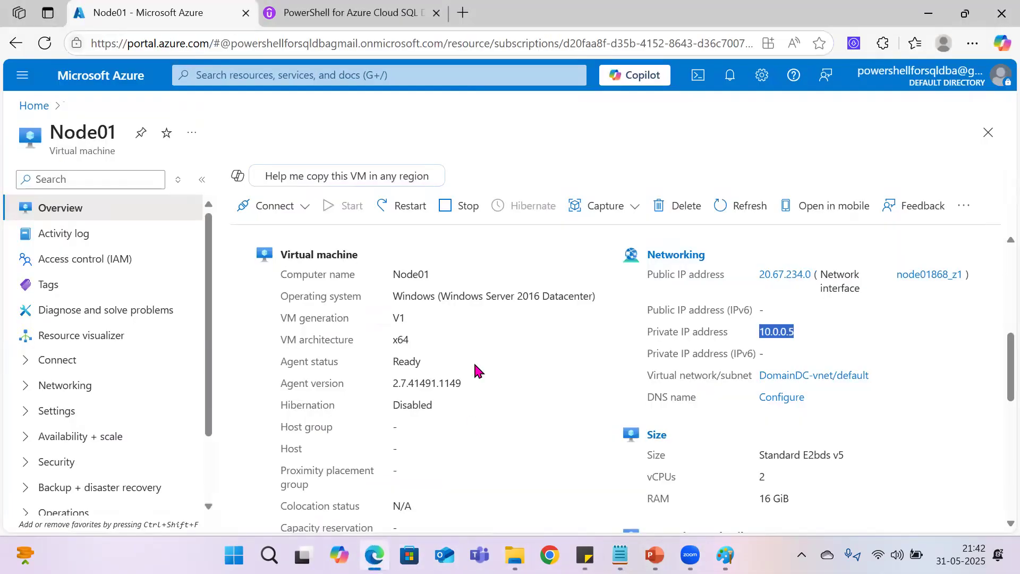
{"action": "left_click", "coordinate": [33, 106]}
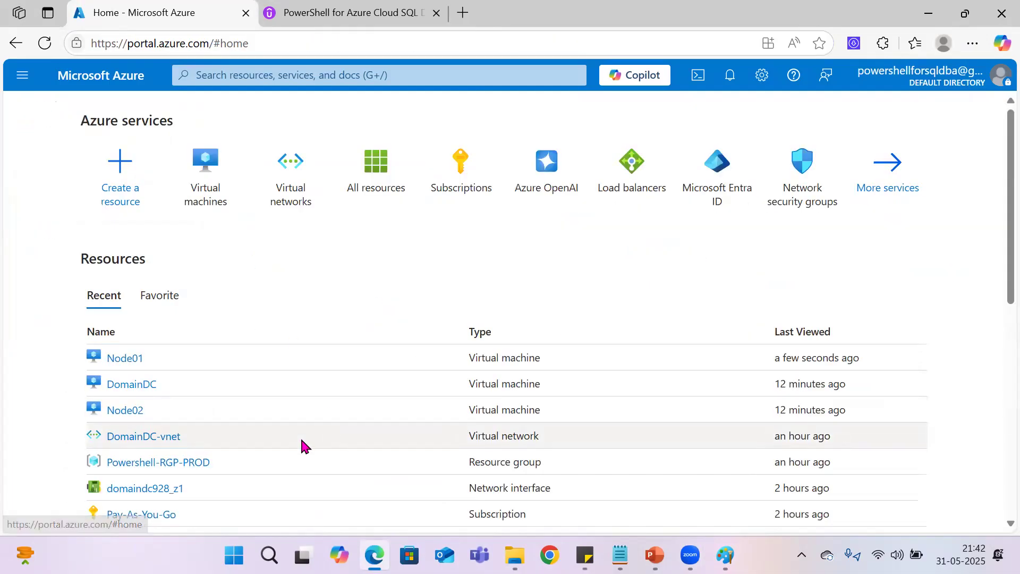
{"action": "left_click", "coordinate": [130, 411]}
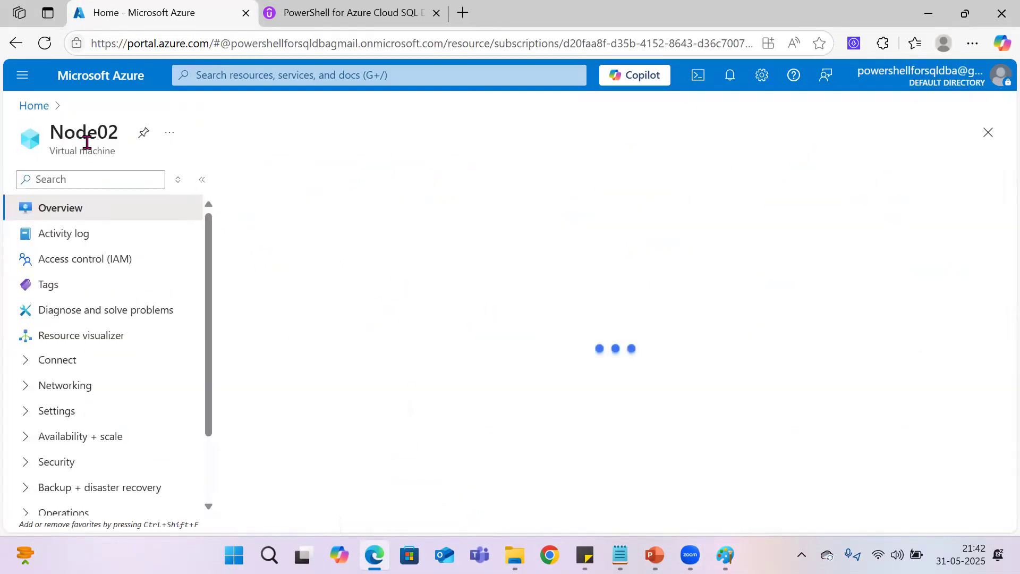
{"action": "left_click_drag", "start_coordinate": [119, 133], "coordinate": [53, 136]}
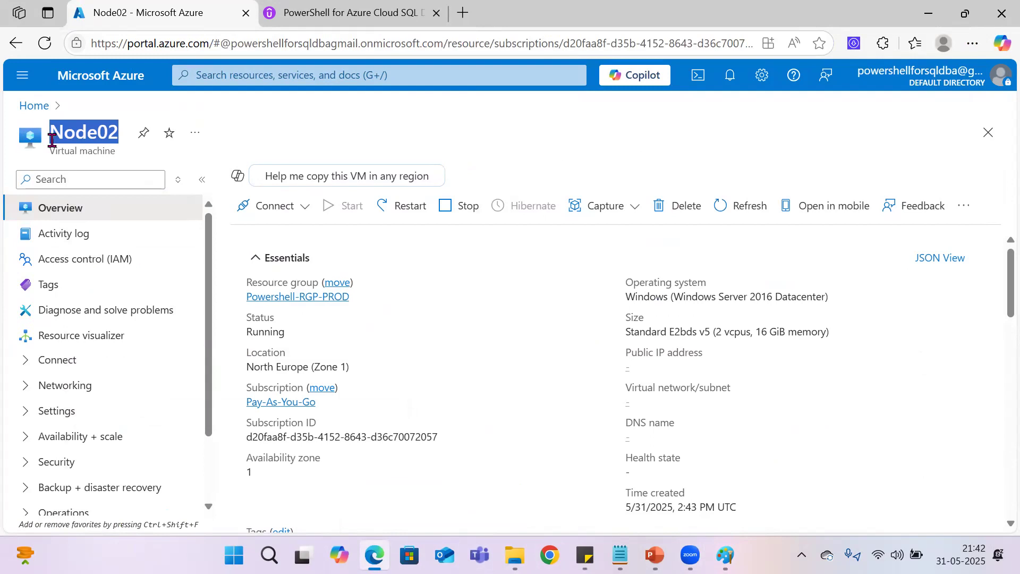
{"action": "key", "text": "alt+Tab"}
{"action": "key", "text": "Return"}
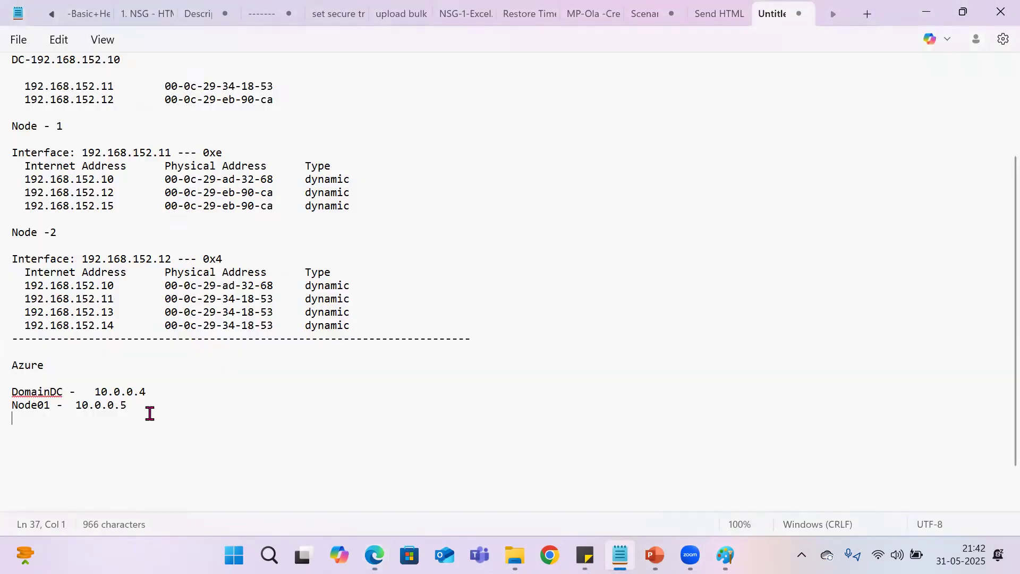
{"action": "key", "text": "ctrl+v"}
{"action": "type", "text": "-"}
Step: Copy Node02's private IP address 10.0.0.6 from its Azure overview properties in Edge onto the Node02 line in the Notepad notes
{"action": "key", "text": "alt+Tab"}
{"action": "scroll", "coordinate": [805, 372], "scroll_direction": "down", "scroll_amount": 5}
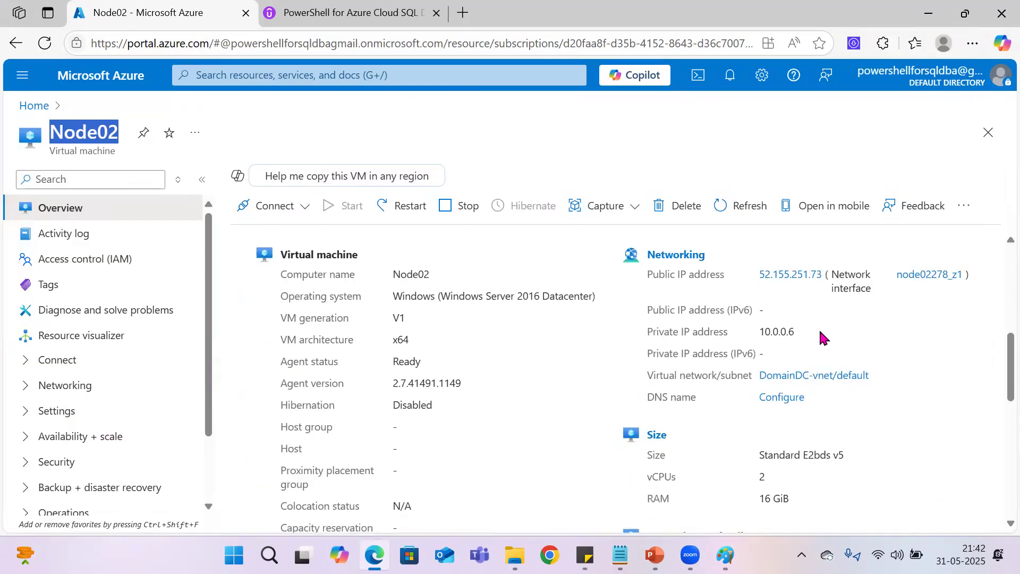
{"action": "left_click_drag", "start_coordinate": [819, 331], "coordinate": [752, 334]}
{"action": "key", "text": "ctrl+c"}
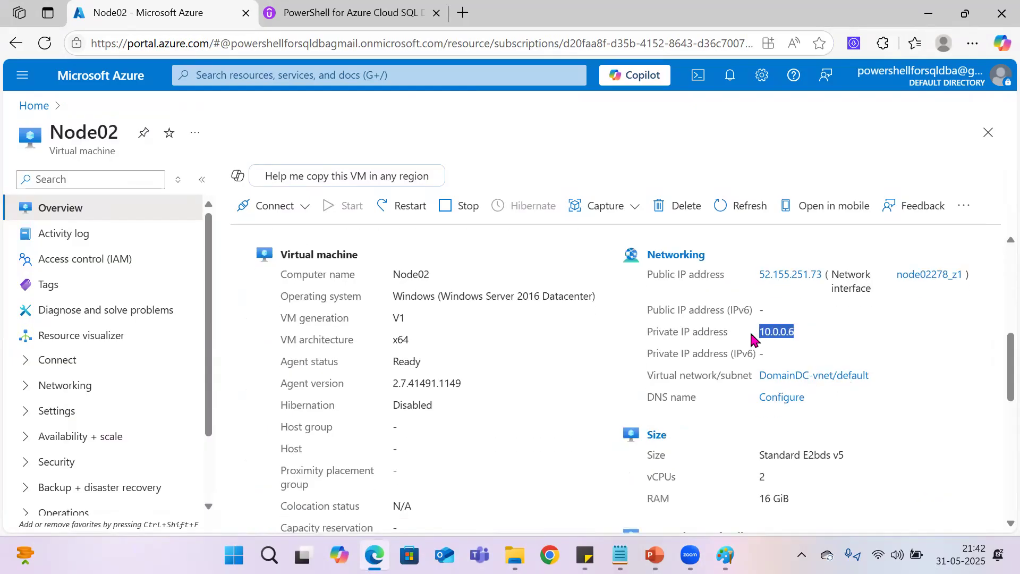
{"action": "key", "text": "alt+Tab"}
{"action": "left_click", "coordinate": [78, 419]}
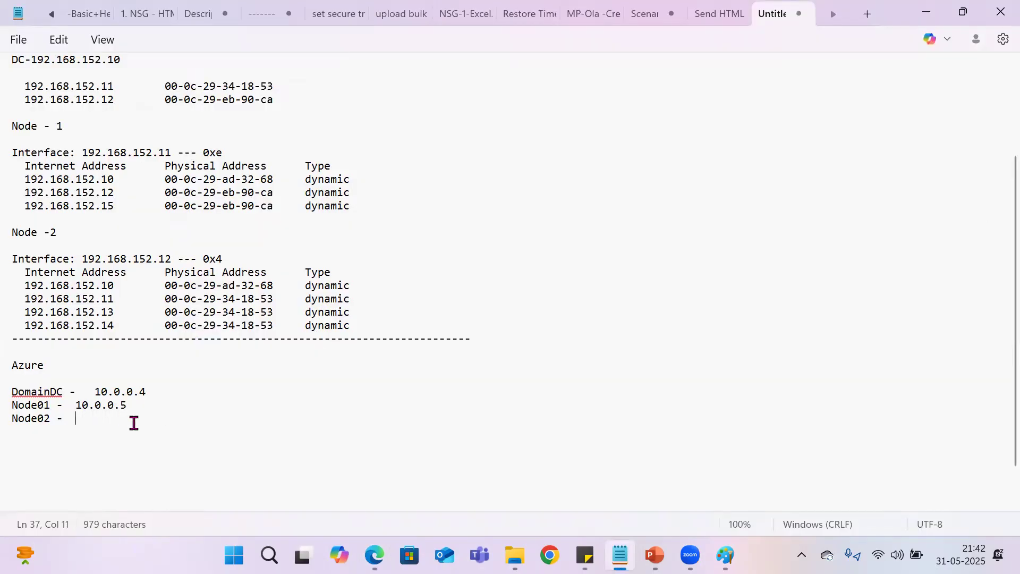
{"action": "key", "text": "ctrl+v"}
{"action": "left_click", "coordinate": [11, 432]}
{"action": "key", "text": "BackSpace"}
Step: Highlight the DomainDC entry and the Node02 entry in the Azure section of the notes to review them
{"action": "left_click", "coordinate": [167, 394]}
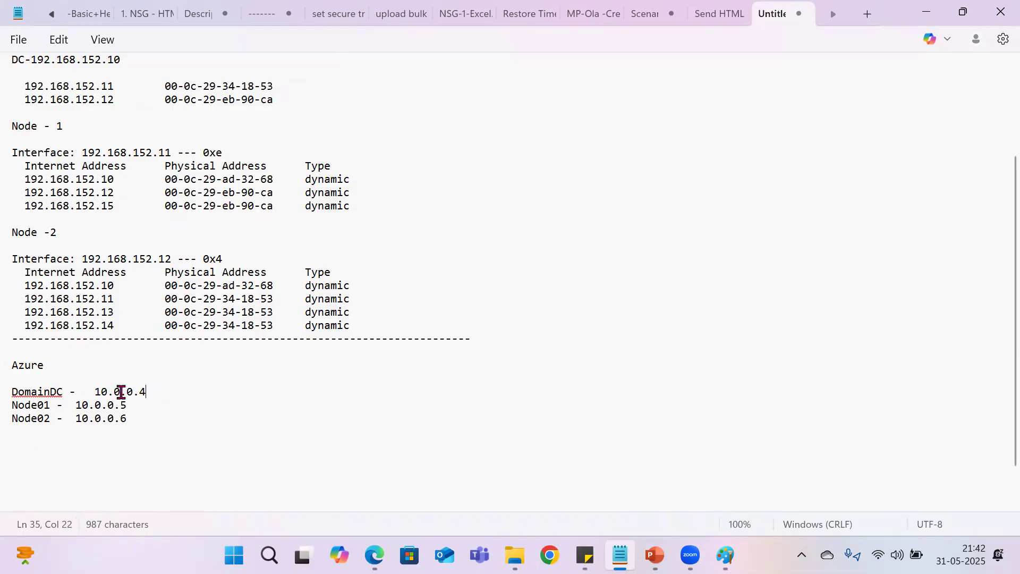
{"action": "left_click_drag", "start_coordinate": [147, 392], "coordinate": [11, 393]}
{"action": "left_click_drag", "start_coordinate": [144, 420], "coordinate": [12, 417]}
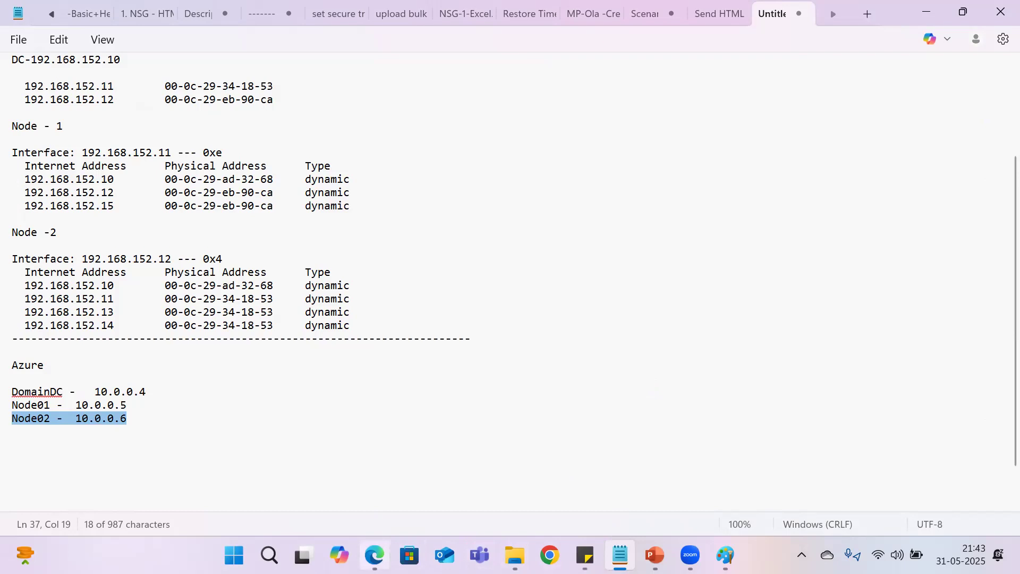
Step: Switch to the Azure portal in Edge and open the Connect page of the Node02 virtual machine
{"action": "left_click", "coordinate": [374, 555]}
{"action": "left_click", "coordinate": [267, 211]}
{"action": "left_click", "coordinate": [269, 232]}
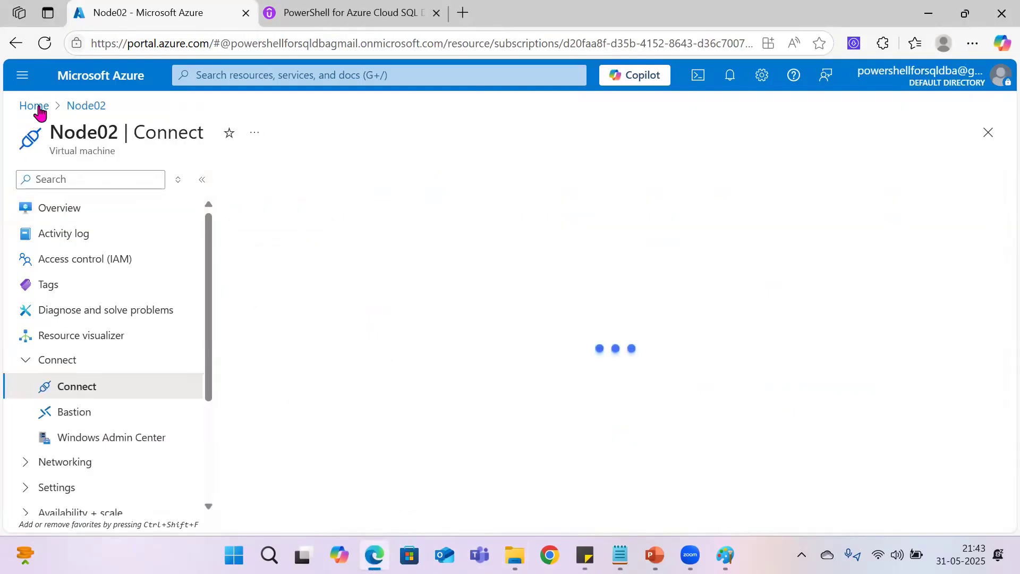
Step: Open the Connect page of the DomainDC virtual machine from the Azure home page and download its native RDP file
{"action": "left_click", "coordinate": [35, 107]}
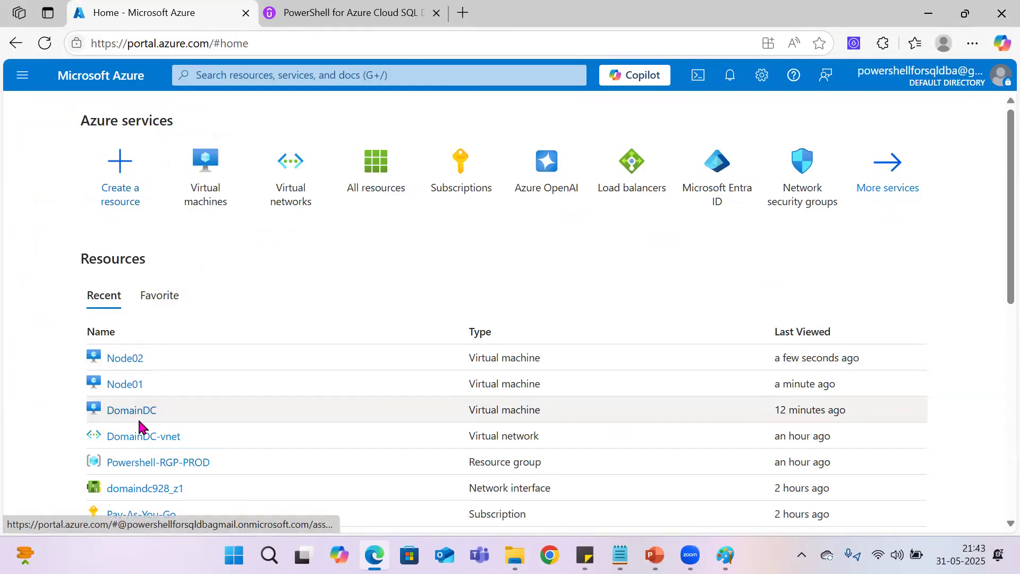
{"action": "left_click", "coordinate": [145, 410]}
{"action": "left_click", "coordinate": [274, 205]}
{"action": "left_click", "coordinate": [266, 231]}
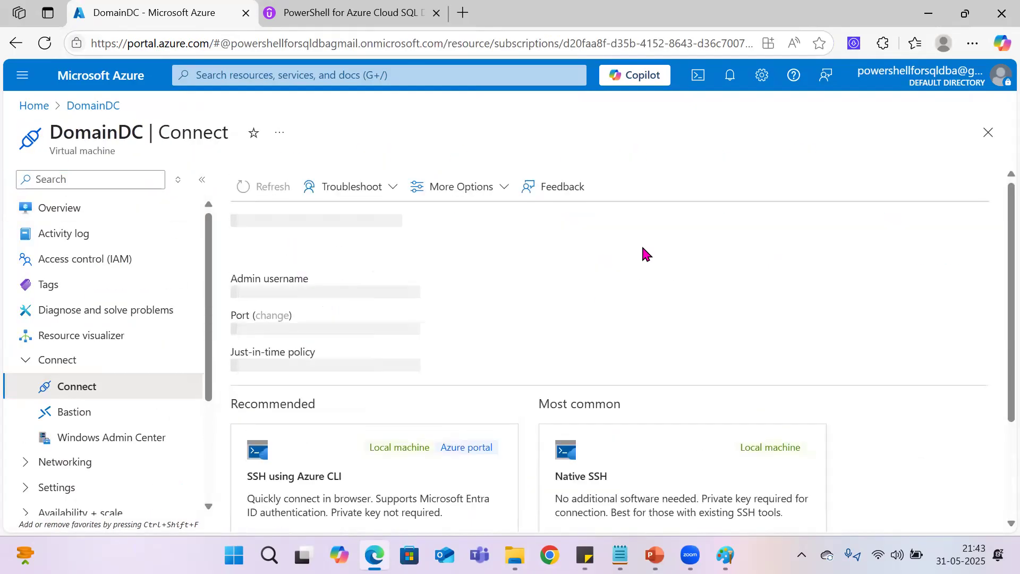
{"action": "scroll", "coordinate": [384, 346], "scroll_direction": "down", "scroll_amount": 3}
{"action": "left_click", "coordinate": [341, 465]}
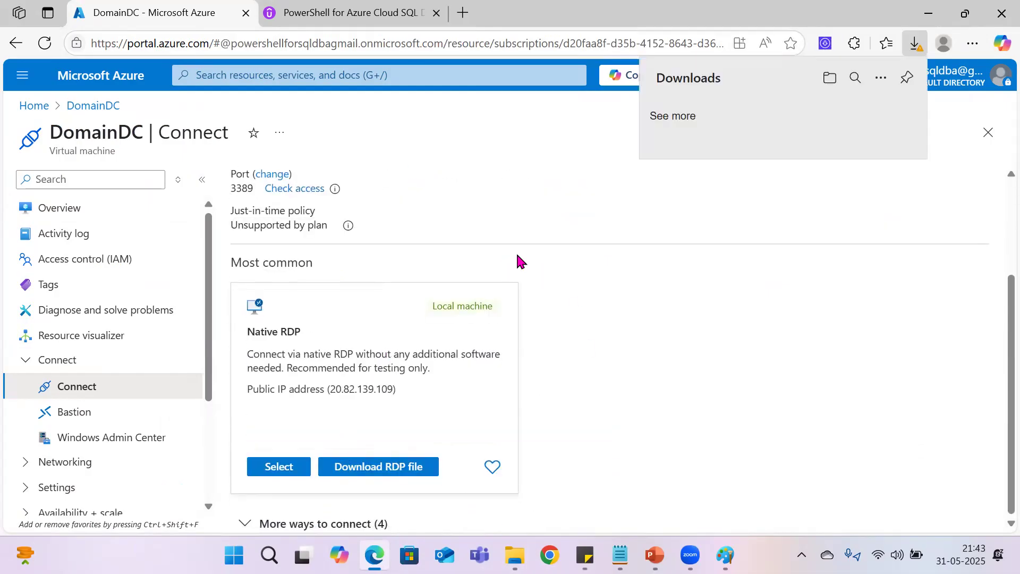
Step: Open the downloaded DomainDC (15).rdp file, accept the unknown-publisher connection, and choose to sign in with a different account
{"action": "left_click", "coordinate": [702, 139]}
{"action": "left_click", "coordinate": [682, 123]}
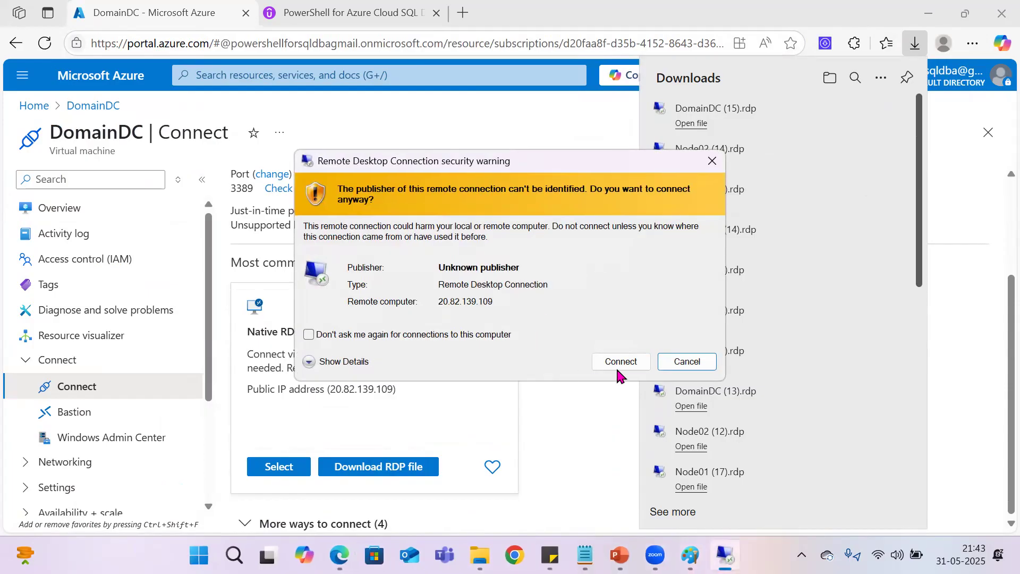
{"action": "left_click", "coordinate": [617, 363]}
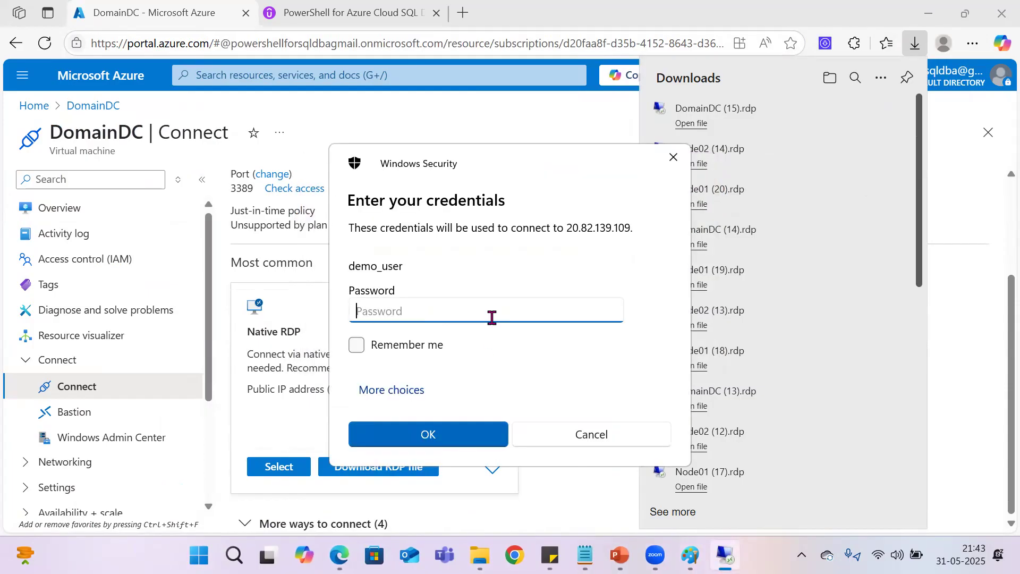
{"action": "left_click", "coordinate": [415, 395]}
{"action": "left_click", "coordinate": [421, 451]}
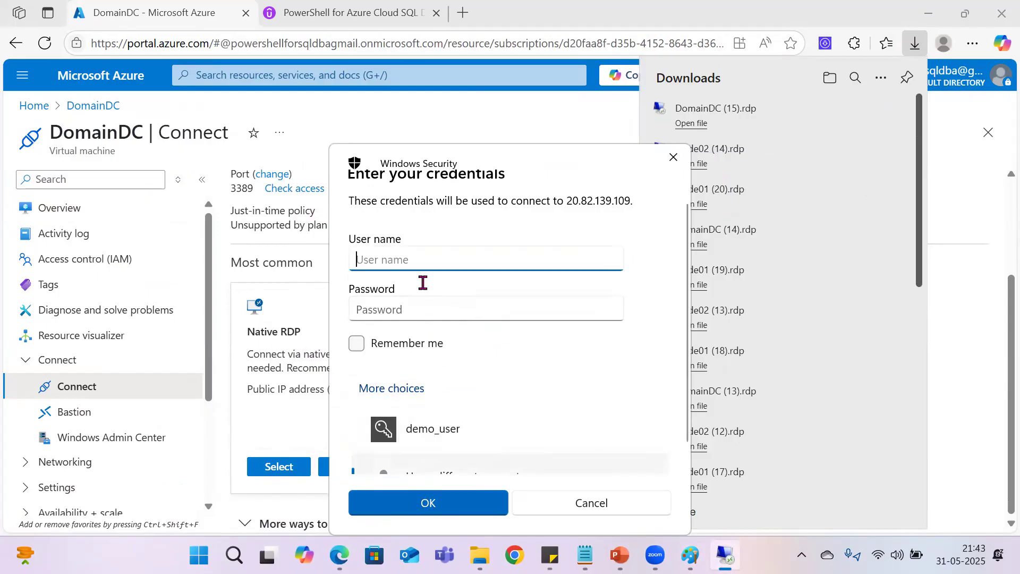
Step: Enter the user name Powershell\demo_user and the account password for the DomainDC remote desktop connection, and submit the credentials
{"action": "type", "text": "Powershell\\demo_user"}
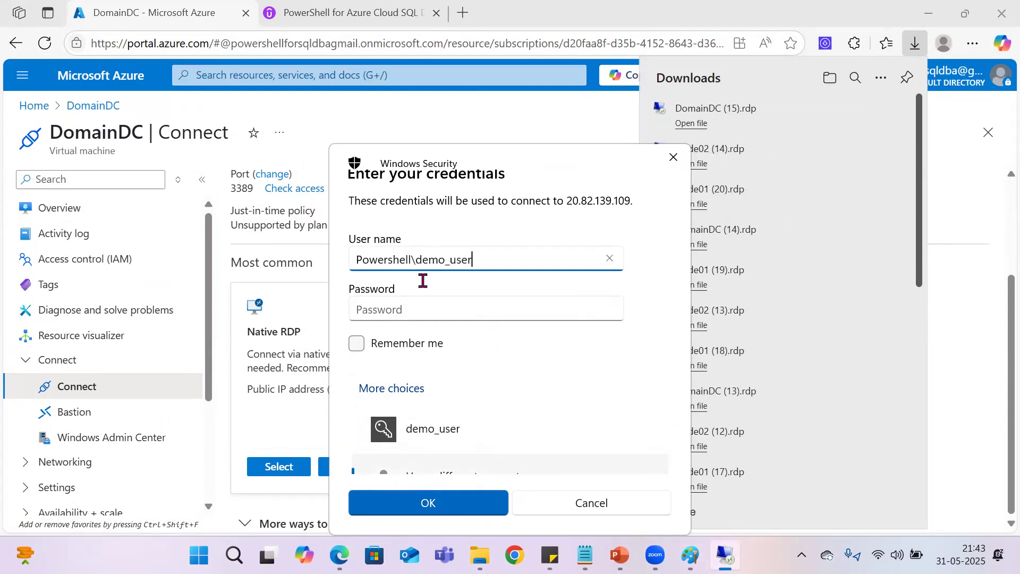
{"action": "key", "text": "Tab"}
{"action": "type", "text": "****"}
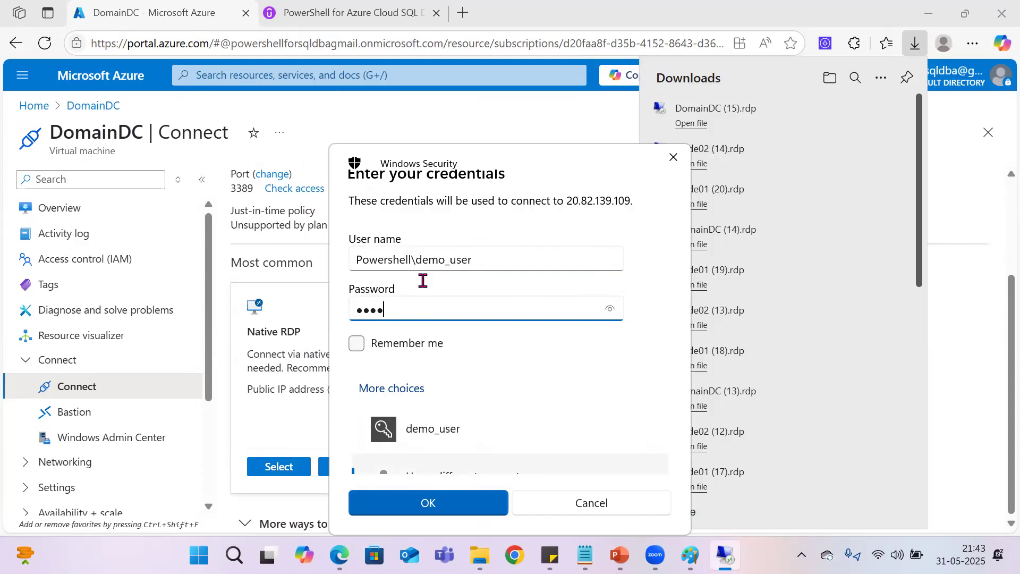
{"action": "type", "text": "********"}
{"action": "key", "text": "shift+Tab"}
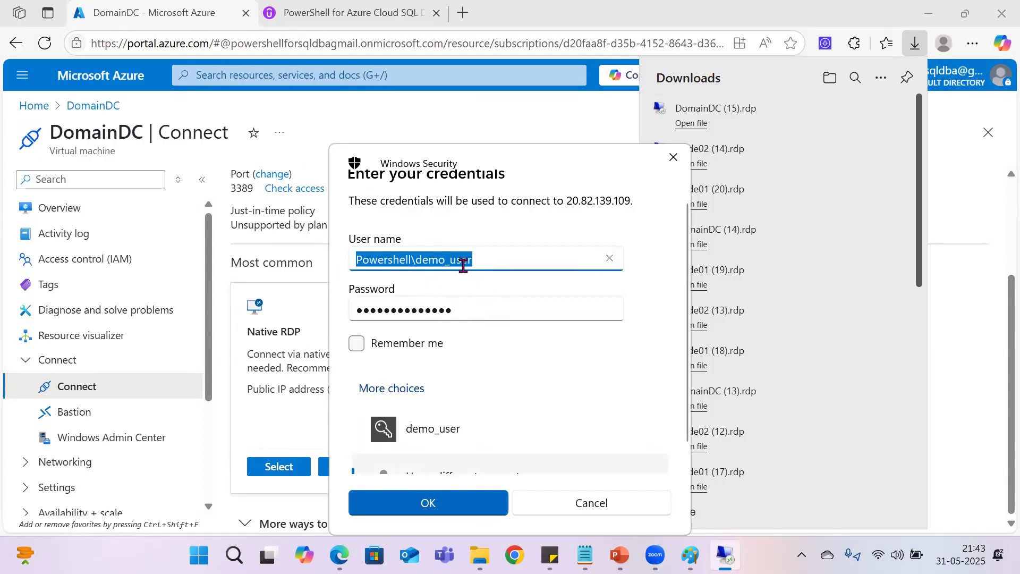
{"action": "left_click", "coordinate": [434, 502]}
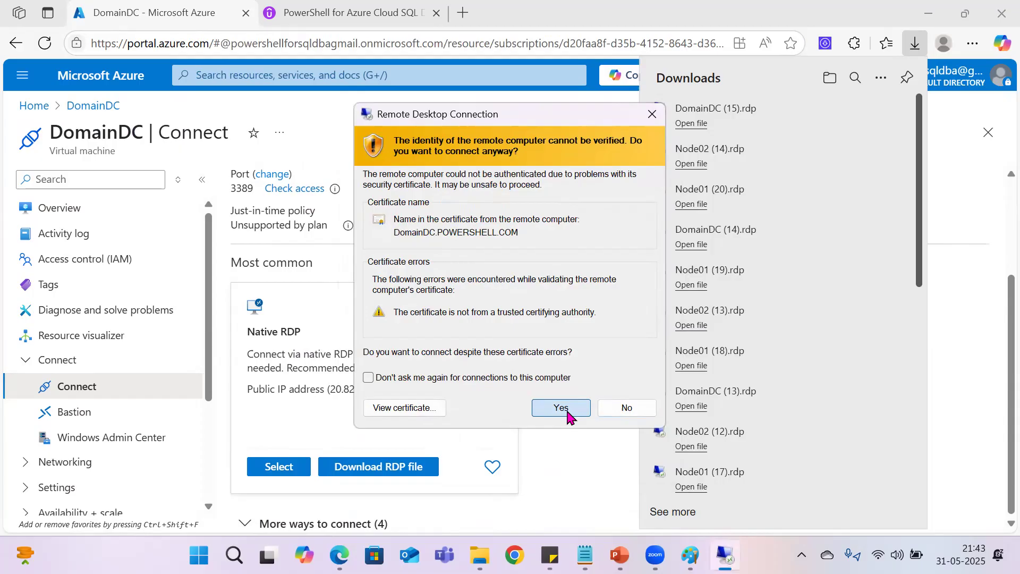
Step: Accept the certificate warning for the DomainDC connection and open the Connect page of the Node01 virtual machine from the Azure home page
{"action": "left_click", "coordinate": [562, 407]}
{"action": "left_click", "coordinate": [20, 105]}
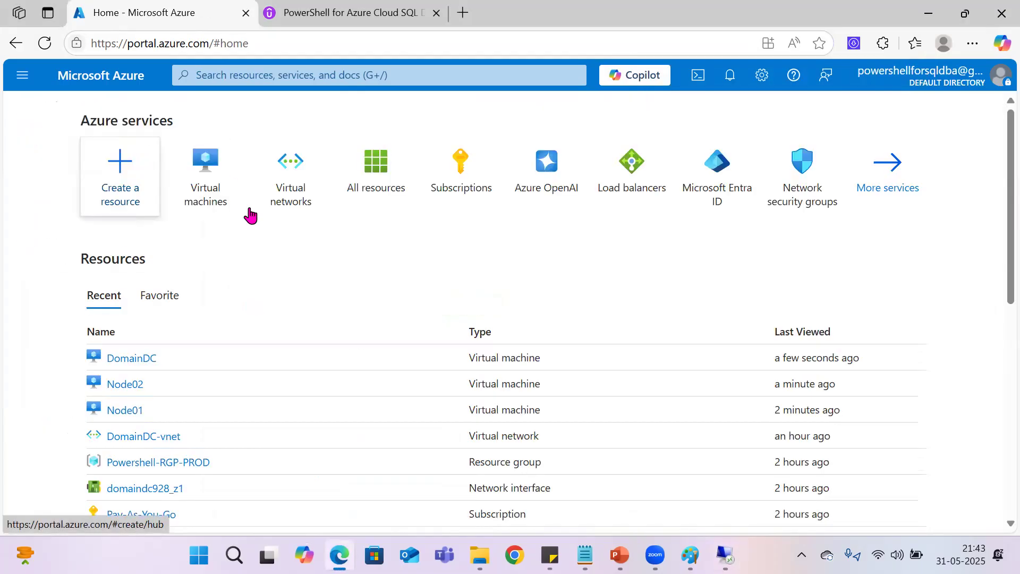
{"action": "left_click", "coordinate": [125, 409]}
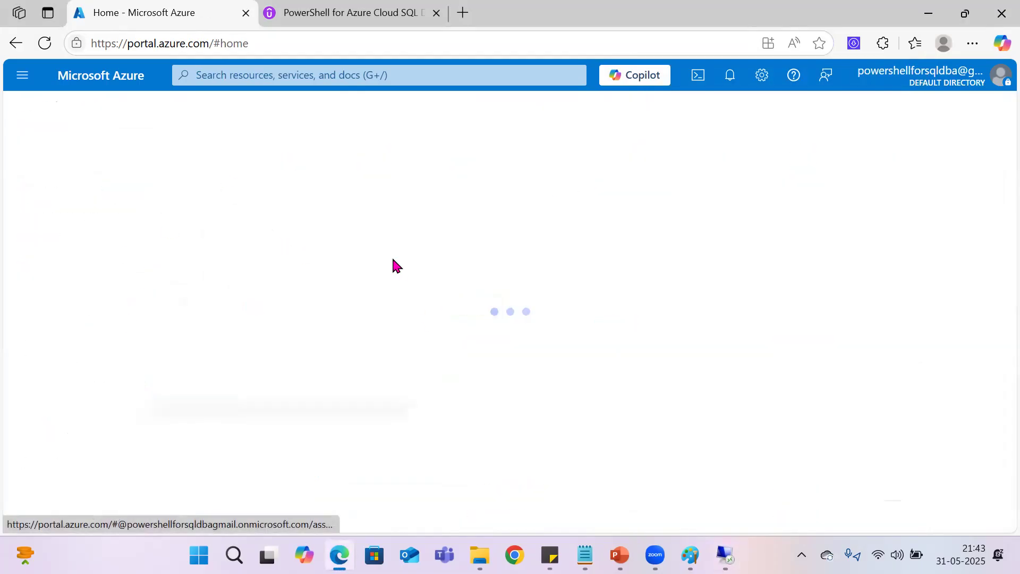
{"action": "left_click", "coordinate": [262, 205]}
{"action": "left_click", "coordinate": [255, 230]}
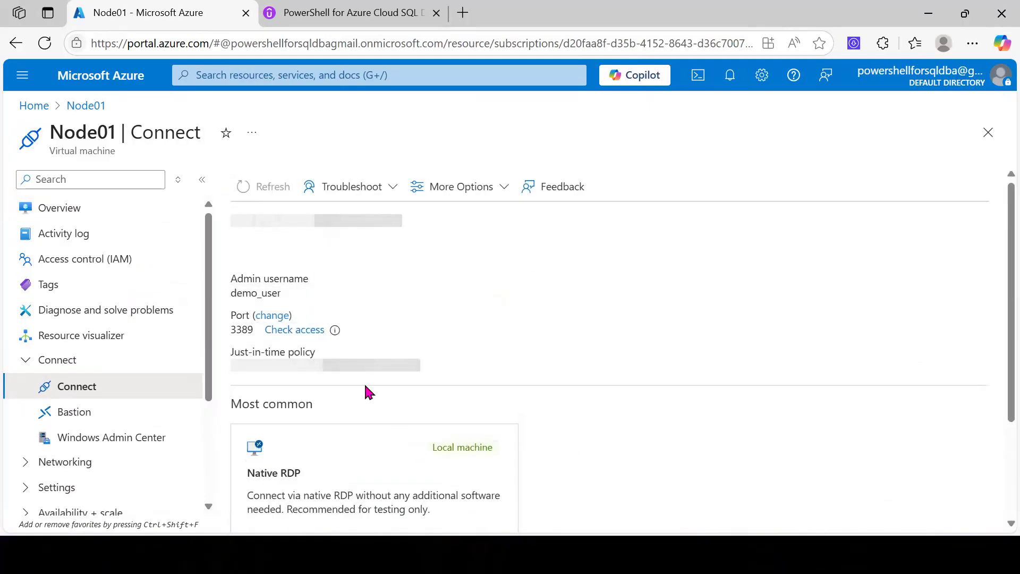
Step: Download the native RDP file of the Node01 virtual machine and keep the downloaded file
{"action": "left_click", "coordinate": [964, 13]}
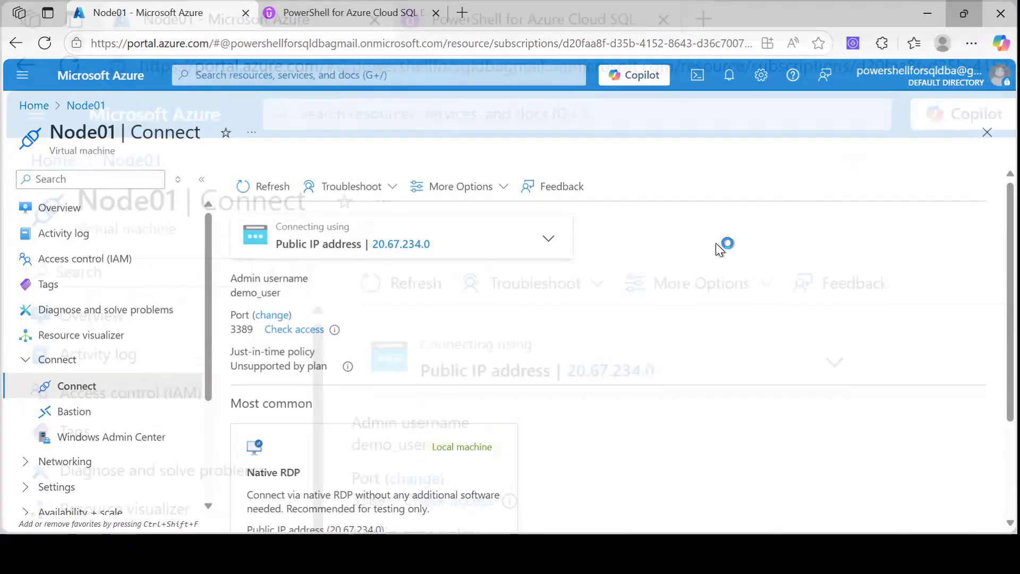
{"action": "left_click", "coordinate": [620, 16]}
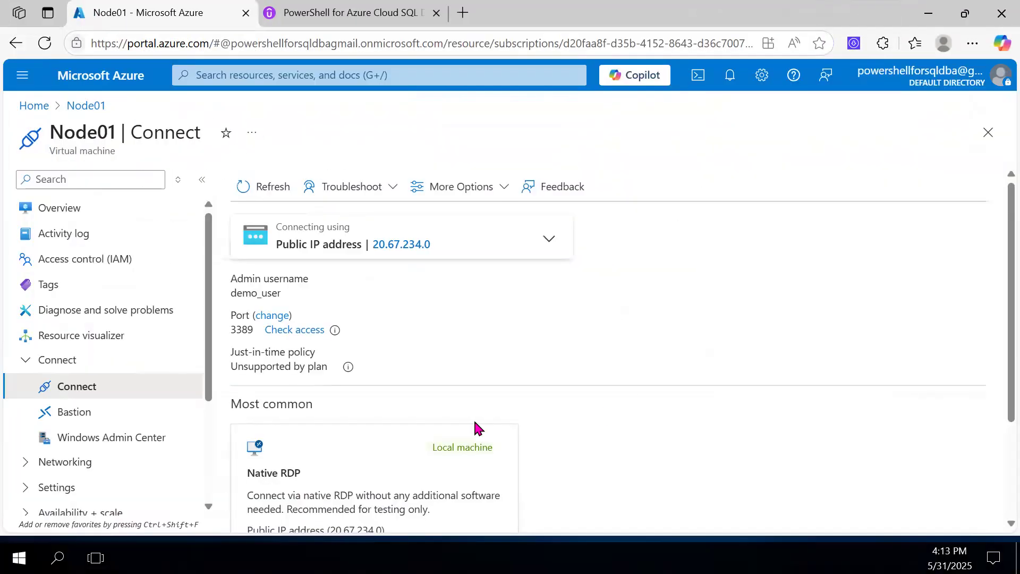
{"action": "scroll", "coordinate": [408, 368], "scroll_direction": "down", "scroll_amount": 3}
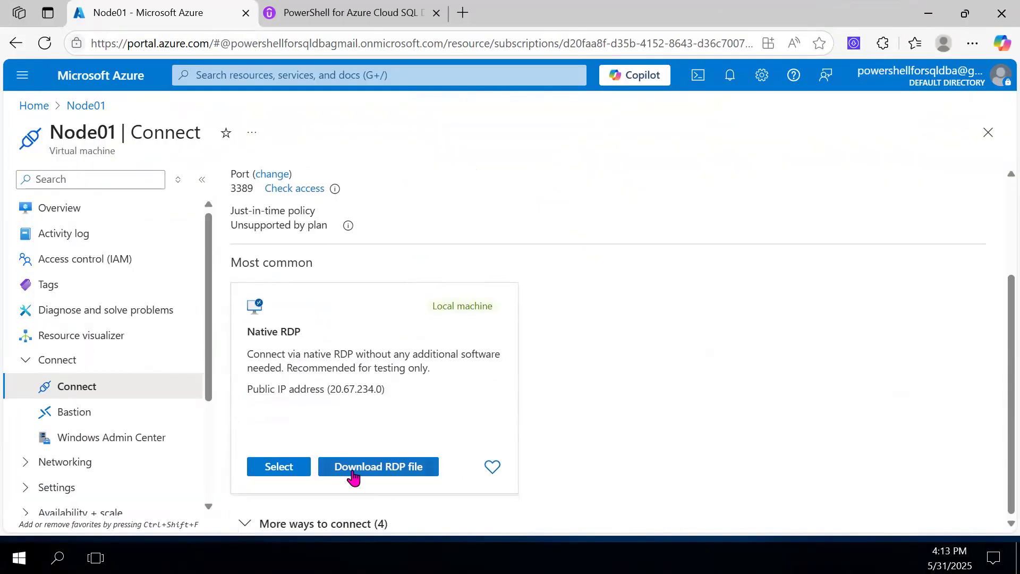
{"action": "left_click", "coordinate": [353, 471]}
{"action": "left_click", "coordinate": [696, 140]}
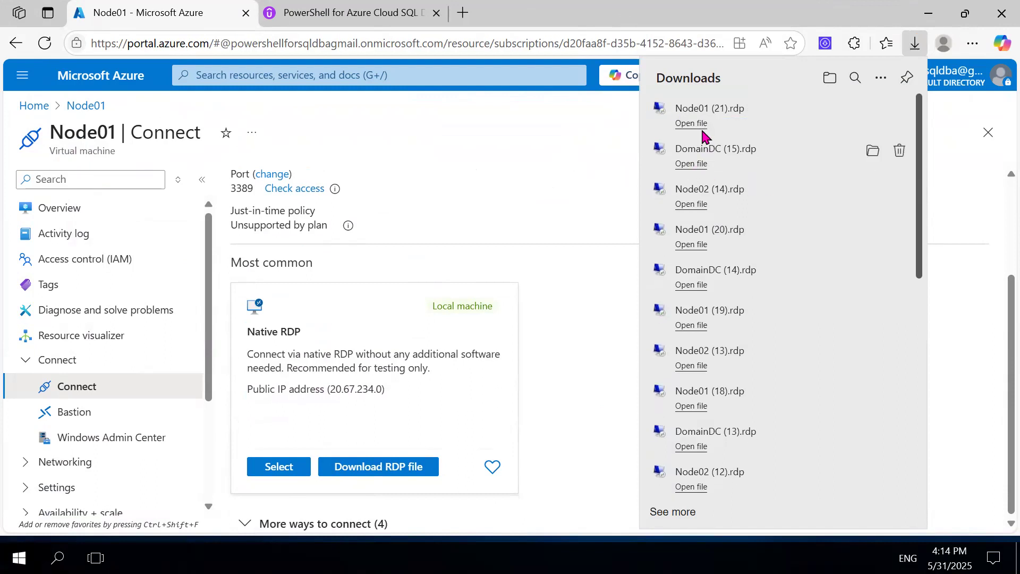
Step: Open the downloaded Node01 (21).rdp file, accept the unknown-publisher connection, and choose to sign in with a different account
{"action": "left_click", "coordinate": [691, 124]}
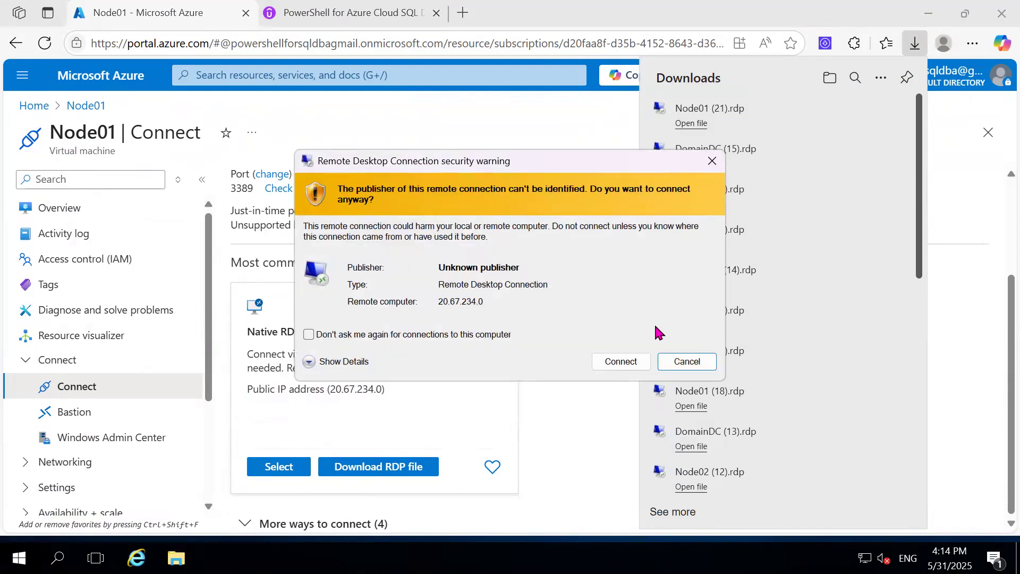
{"action": "left_click", "coordinate": [621, 362]}
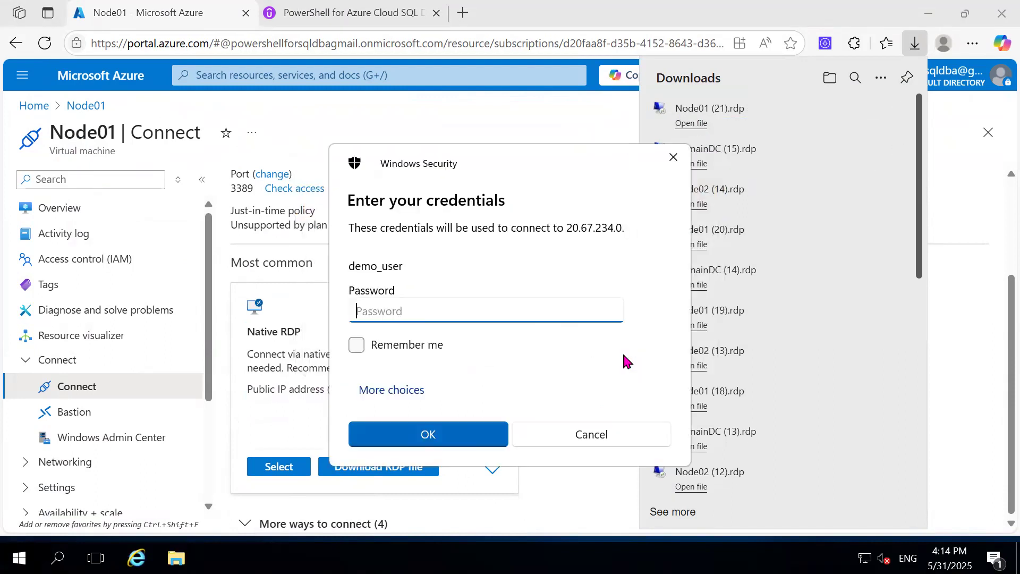
{"action": "left_click", "coordinate": [407, 391]}
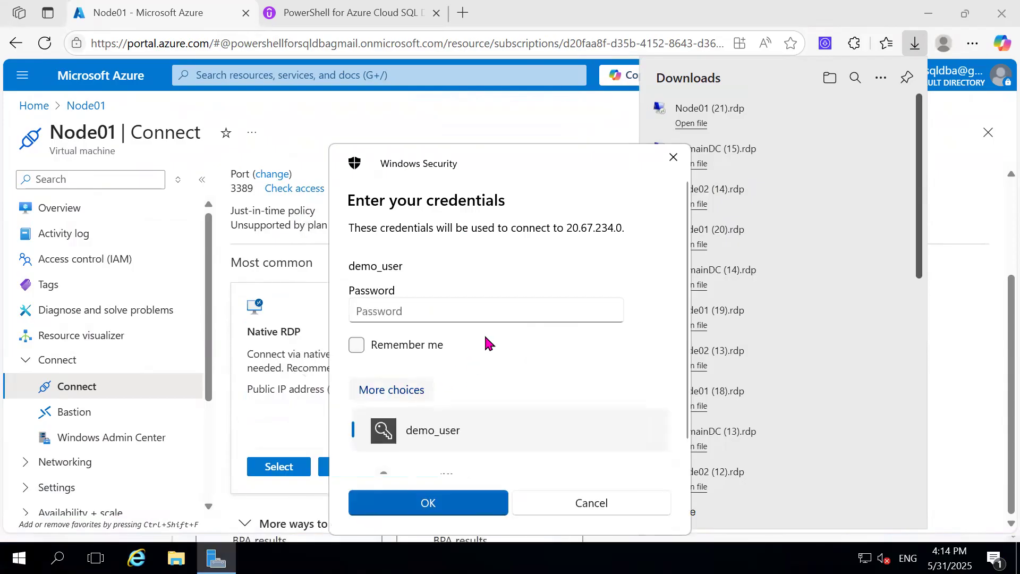
{"action": "left_click", "coordinate": [462, 464]}
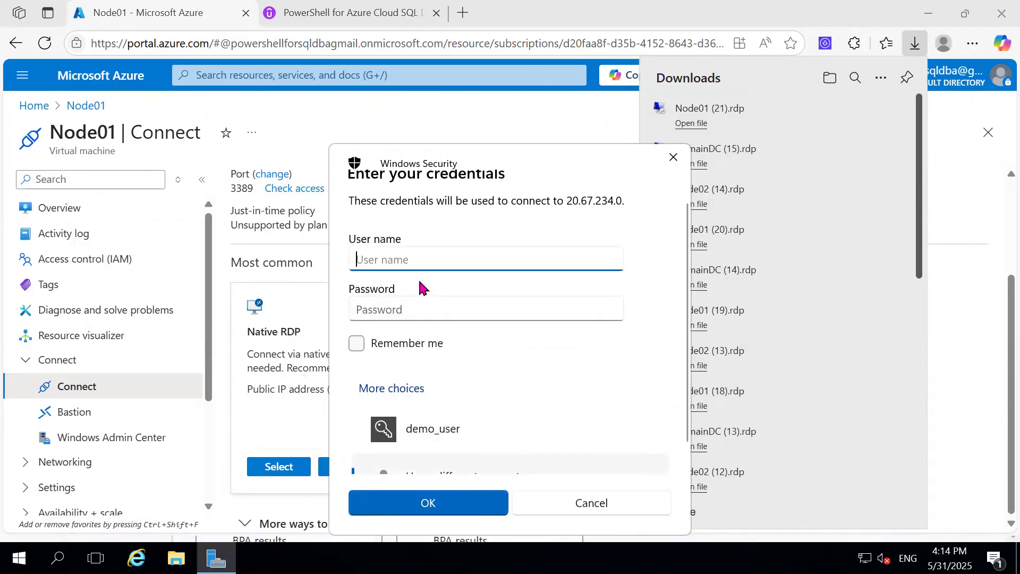
Step: Sign in to Node01 with the user name Powershell\demo_user and the account password, and accept the certificate warning
{"action": "key", "text": "ctrl+v"}
{"action": "left_click", "coordinate": [423, 310]}
{"action": "type", "text": "••••••"}
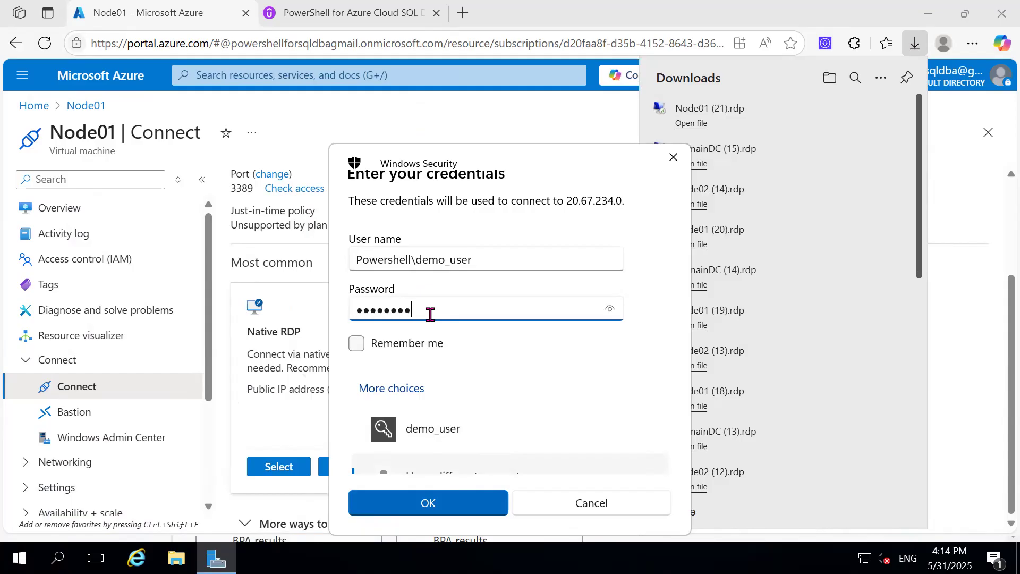
{"action": "type", "text": "•••••••"}
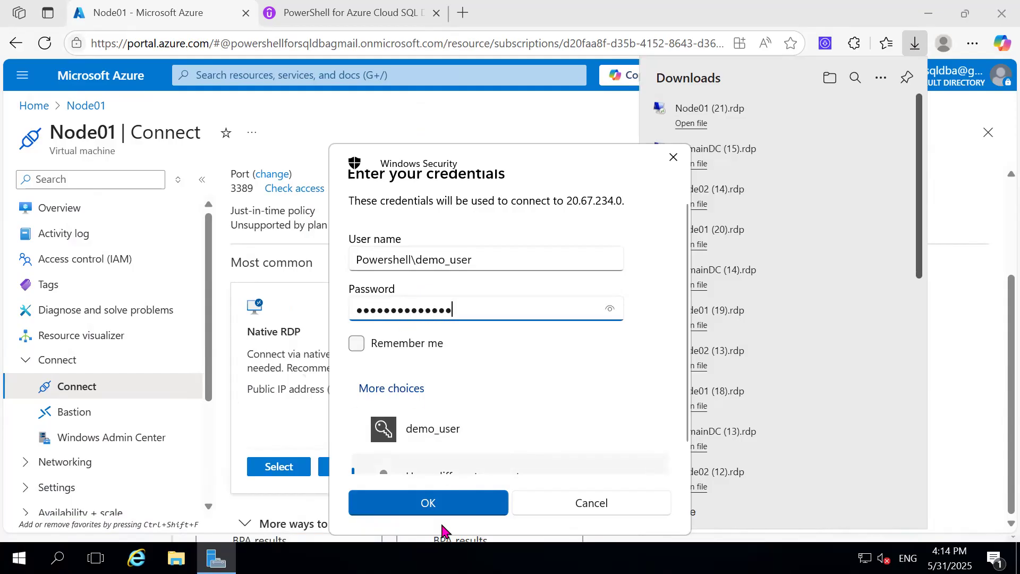
{"action": "left_click", "coordinate": [449, 510]}
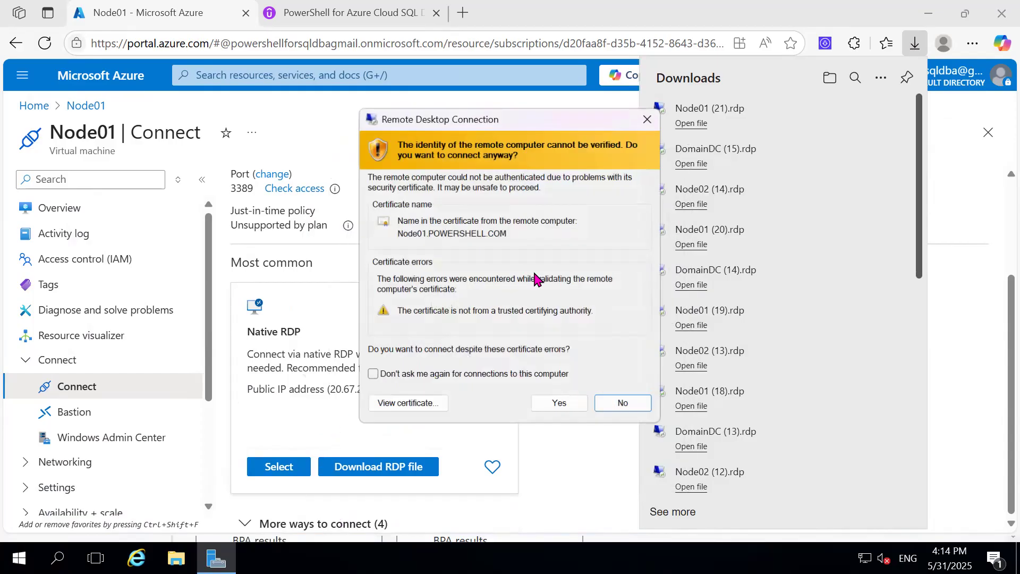
{"action": "left_click", "coordinate": [563, 408]}
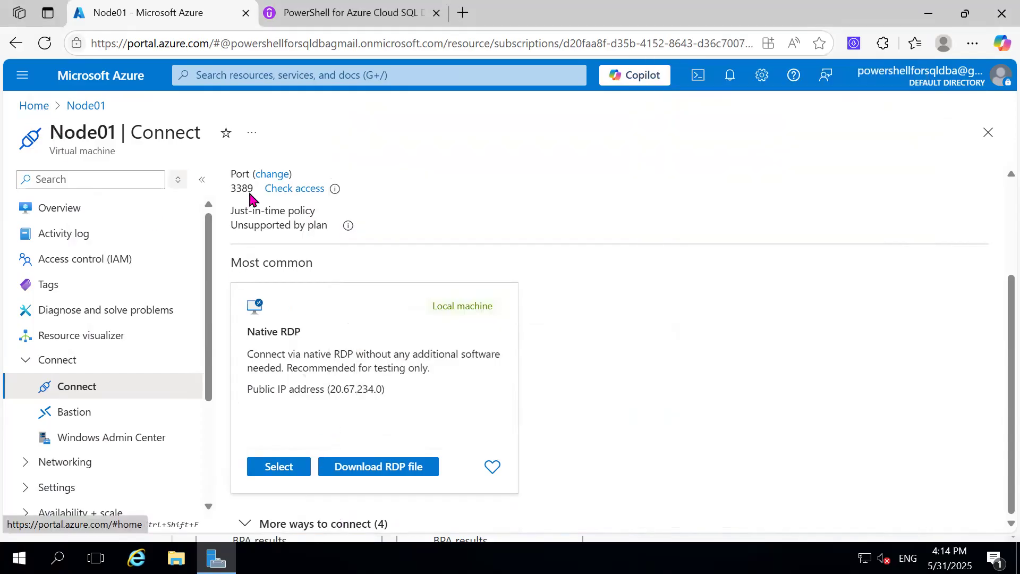
Step: Open the Connect page of the Node02 virtual machine from the Azure home page and download its native RDP file
{"action": "left_click", "coordinate": [35, 106]}
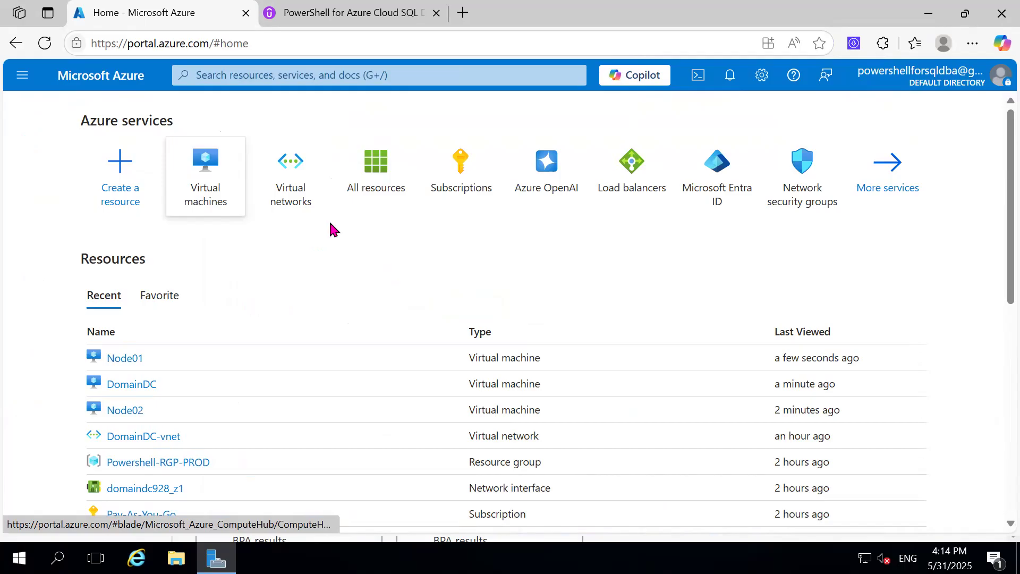
{"action": "left_click", "coordinate": [128, 412]}
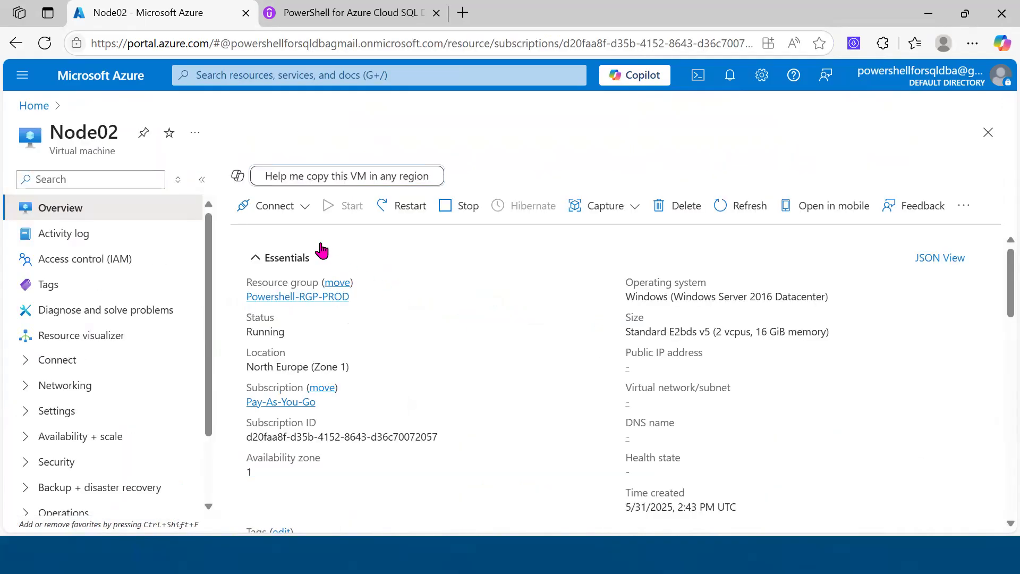
{"action": "left_click", "coordinate": [275, 207]}
{"action": "left_click", "coordinate": [255, 231]}
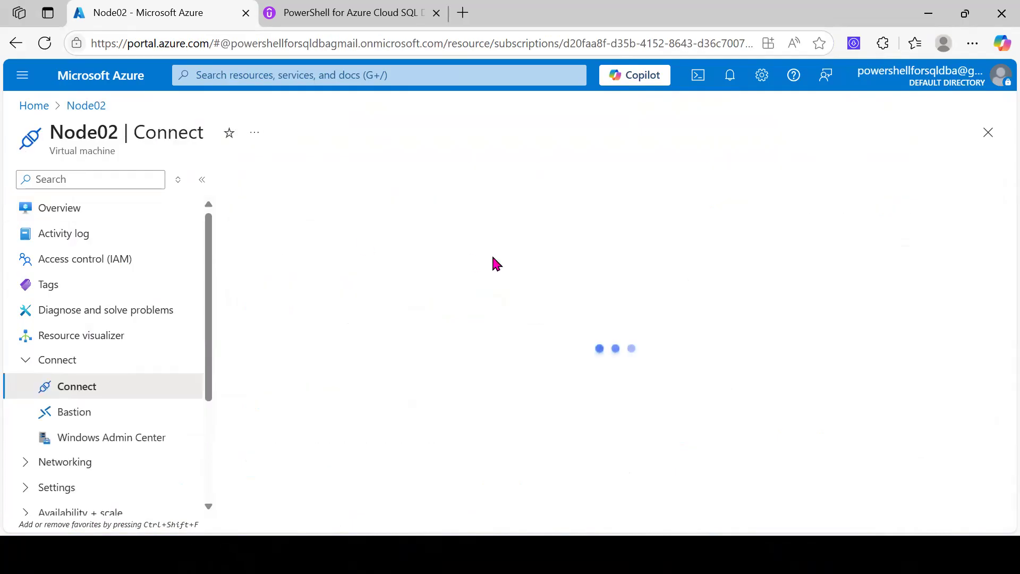
{"action": "scroll", "coordinate": [553, 281], "scroll_direction": "down", "scroll_amount": 3}
{"action": "left_click", "coordinate": [412, 465]}
{"action": "left_click", "coordinate": [696, 139]}
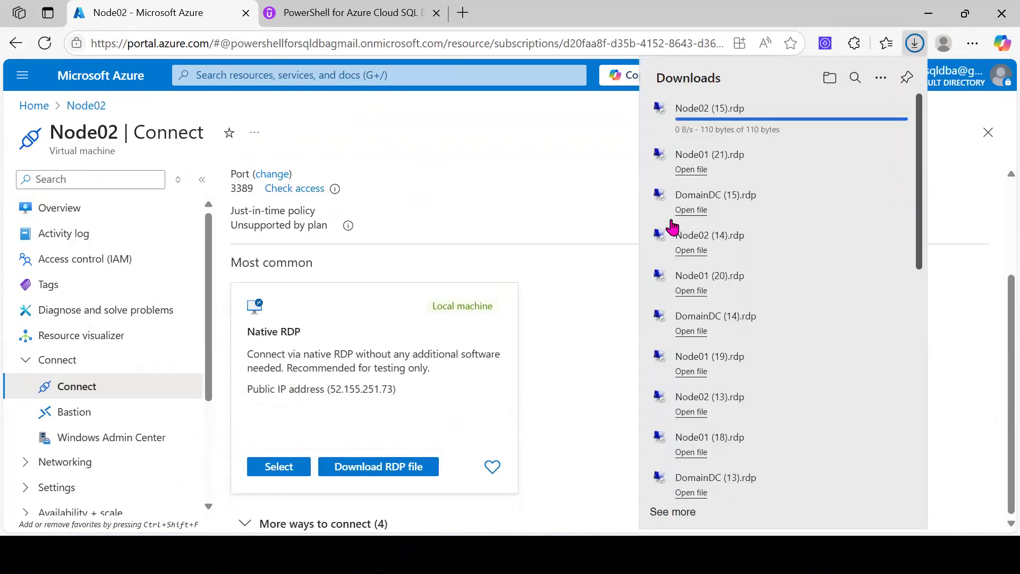
Step: Open the downloaded Node02 (15).rdp file, accept the unknown-publisher connection, and choose to sign in with a different account
{"action": "left_click", "coordinate": [691, 123]}
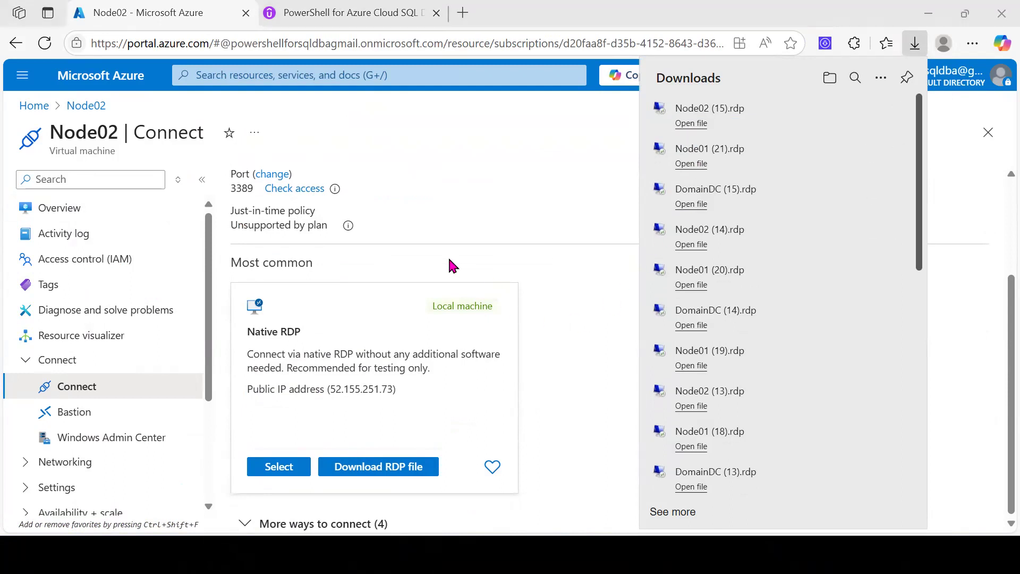
{"action": "left_click", "coordinate": [627, 361]}
{"action": "left_click", "coordinate": [403, 390]}
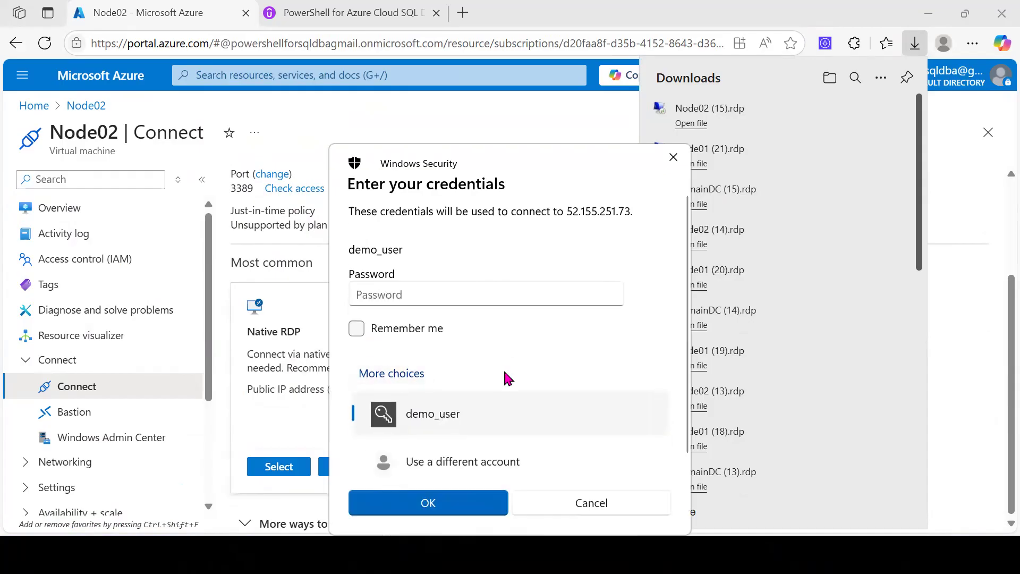
{"action": "left_click", "coordinate": [454, 460]}
Step: Sign in to Node02 with the user name Powershell\demo_user and the account password, and accept the certificate warning
{"action": "key", "text": "ctrl+v"}
{"action": "left_click", "coordinate": [388, 313]}
{"action": "type", "text": "••••"}
{"action": "key", "text": "BackSpace"}
{"action": "key", "text": "BackSpace"}
{"action": "type", "text": "••••••••"}
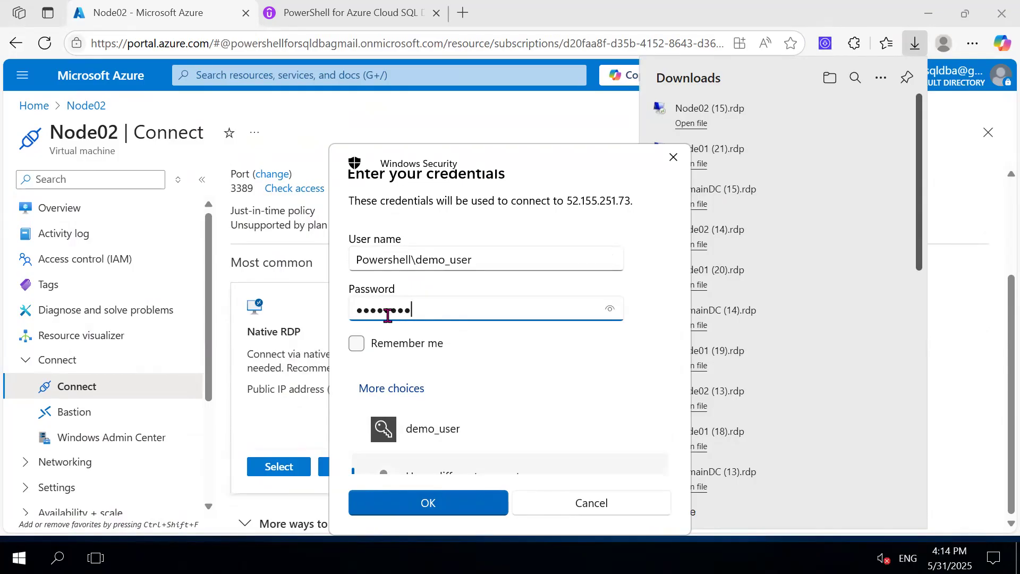
{"action": "type", "text": "•"}
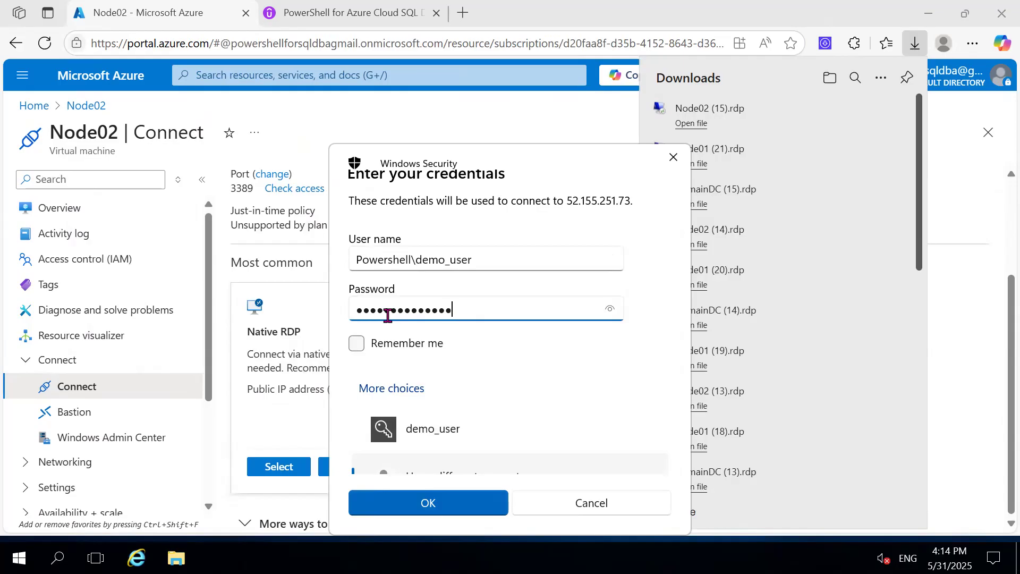
{"action": "left_click", "coordinate": [432, 497]}
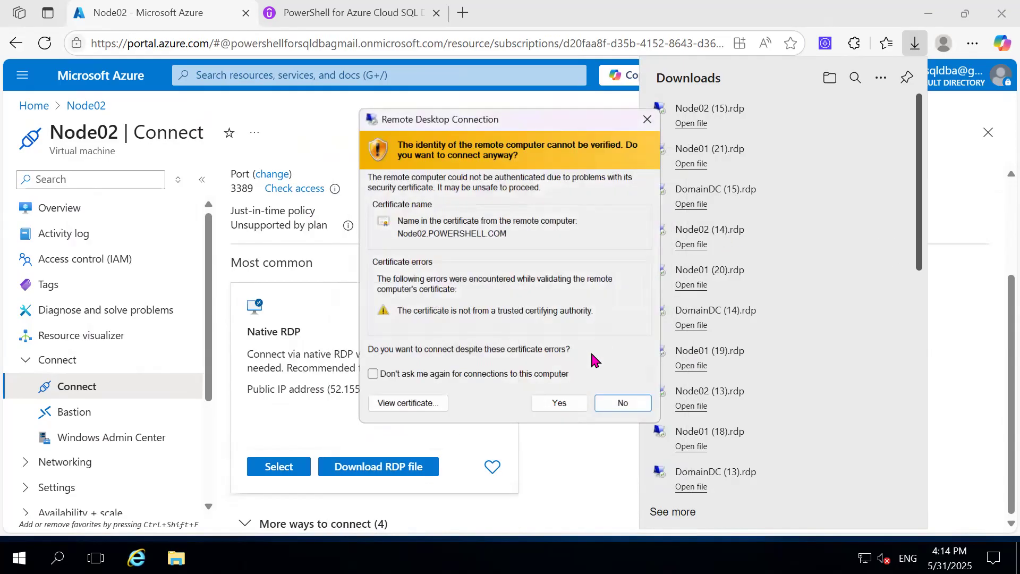
{"action": "left_click", "coordinate": [560, 404]}
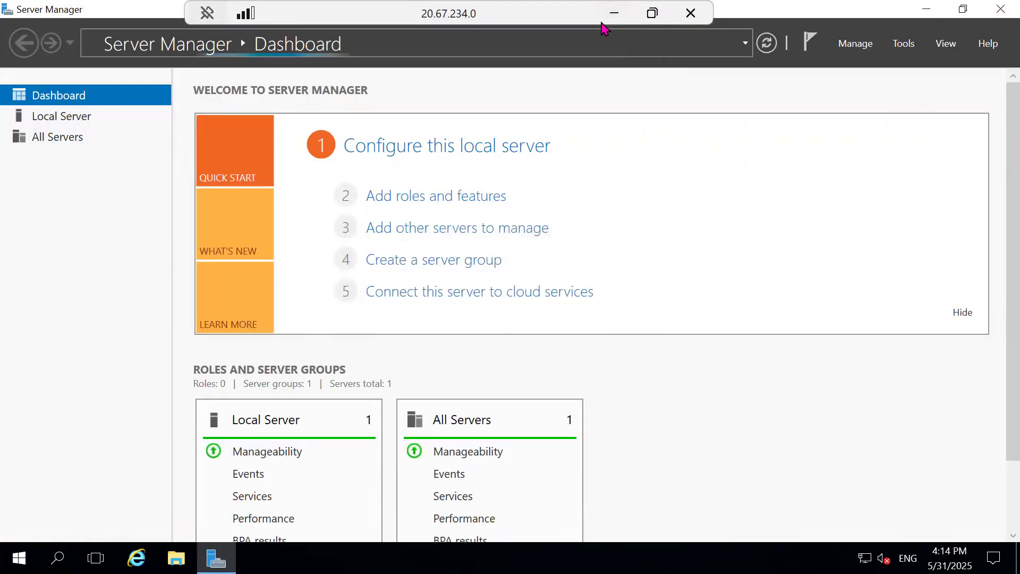
Step: Minimize the open remote desktop windows and switch to the DomainDC remote session
{"action": "left_click", "coordinate": [614, 13]}
{"action": "left_click", "coordinate": [614, 13]}
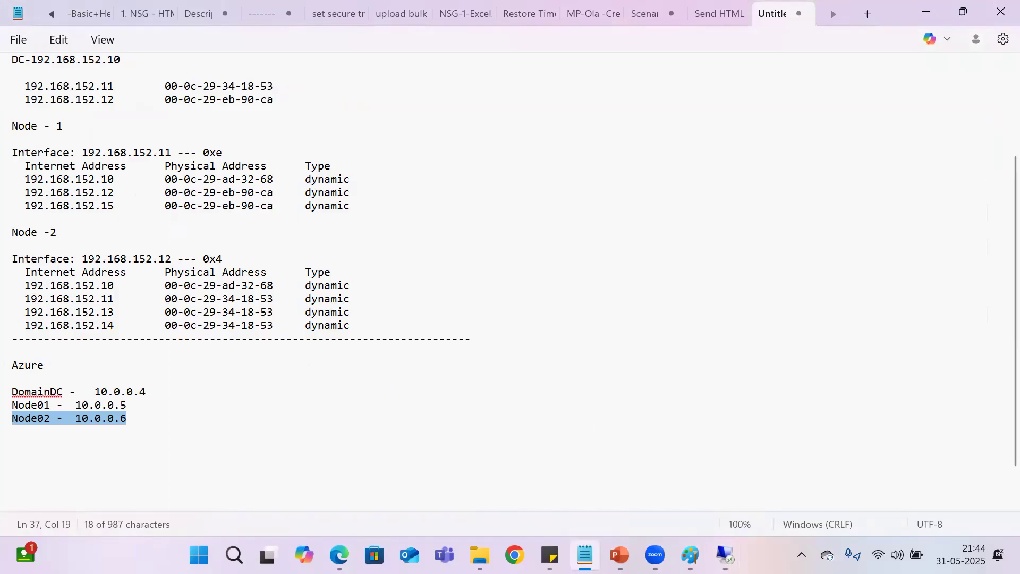
{"action": "left_click", "coordinate": [726, 555]}
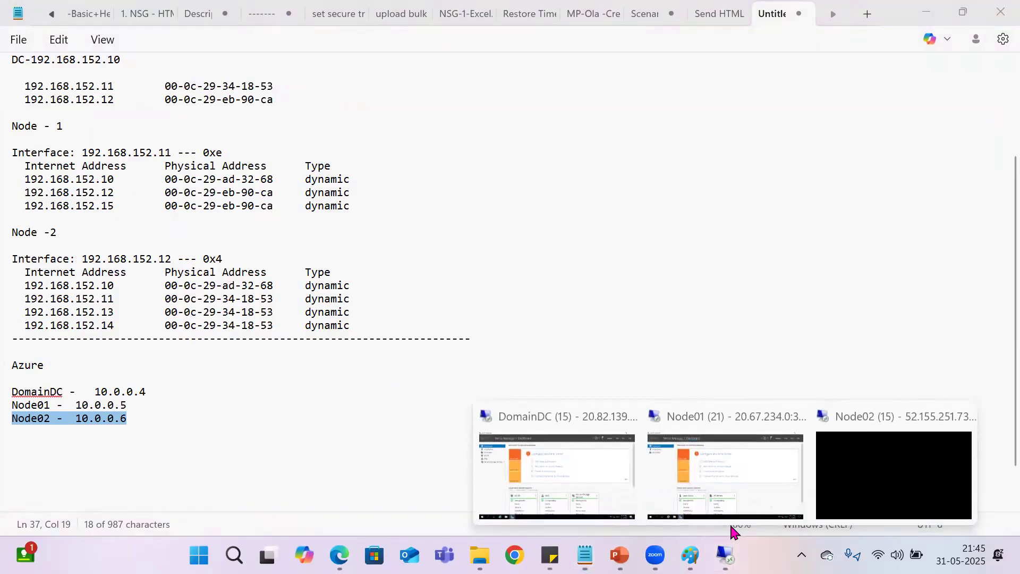
{"action": "left_click", "coordinate": [577, 458]}
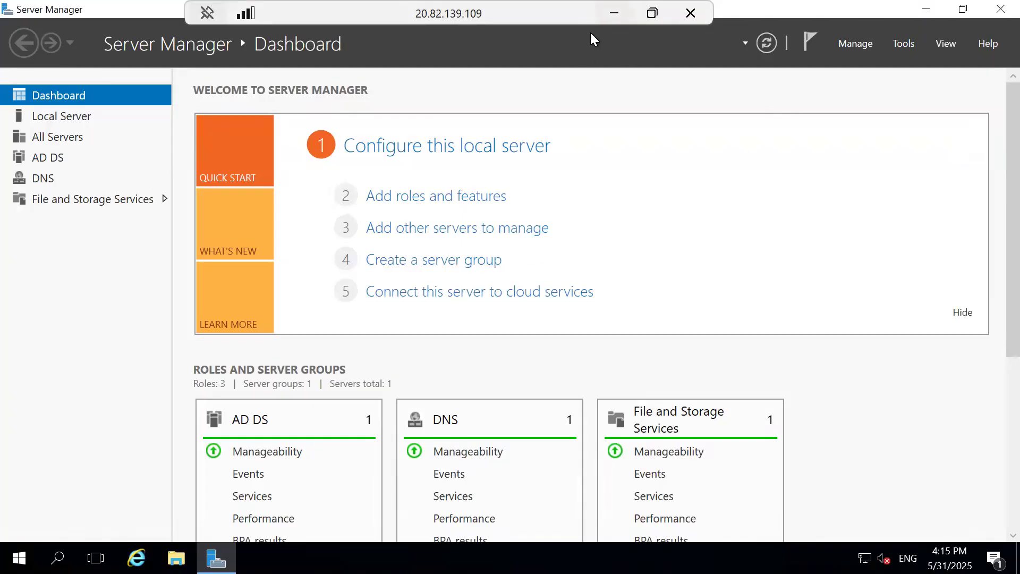
Step: Open DNS Manager for the DomainDC server from the DNS role in Server Manager
{"action": "left_click", "coordinate": [44, 160]}
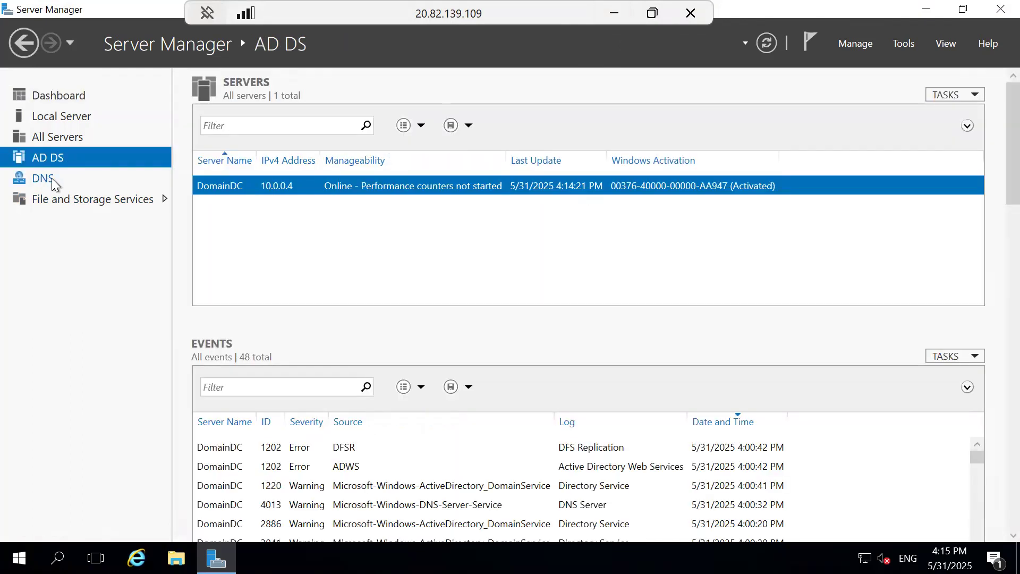
{"action": "left_click", "coordinate": [44, 179]}
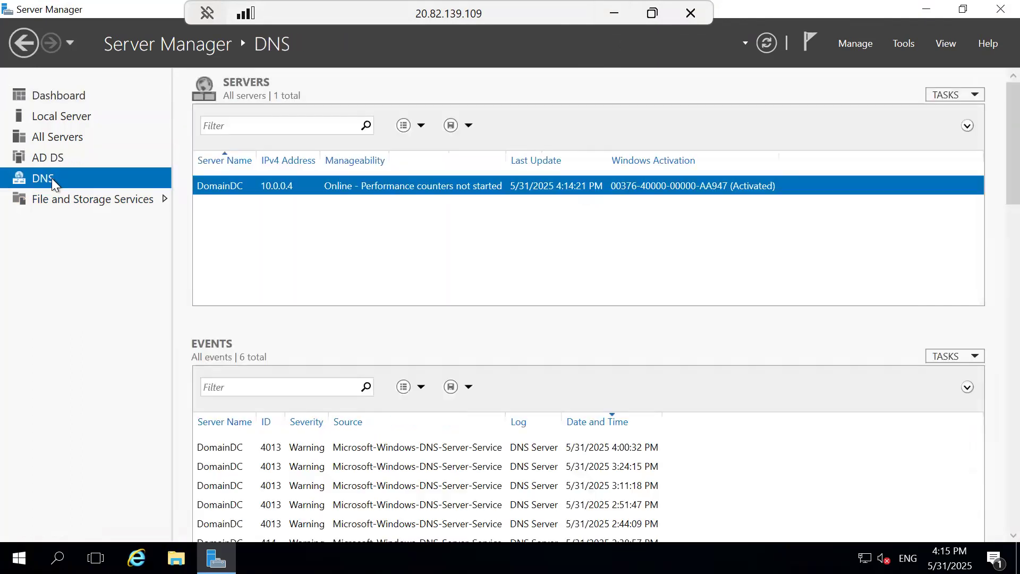
{"action": "right_click", "coordinate": [290, 196]}
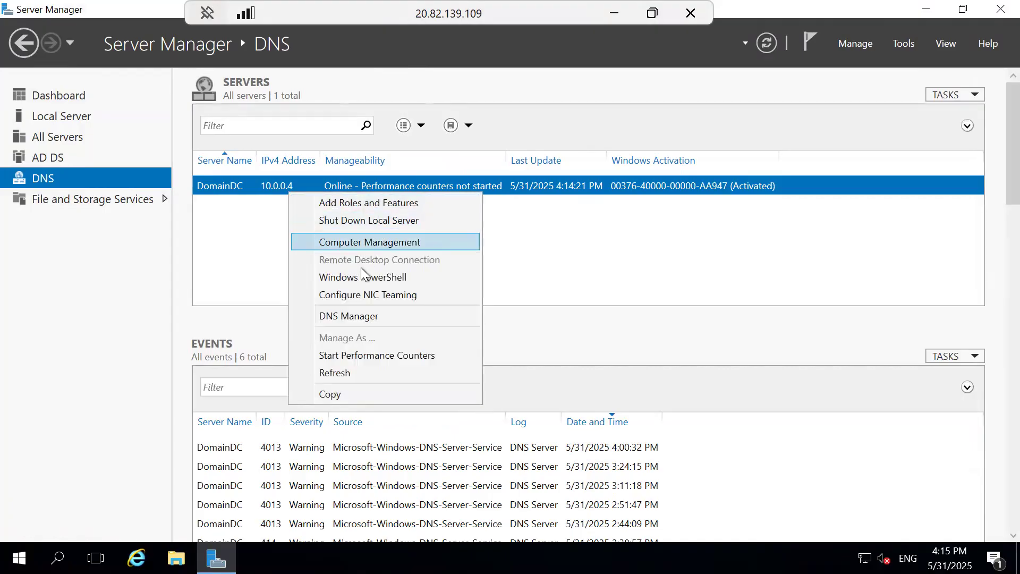
{"action": "left_click", "coordinate": [346, 317]}
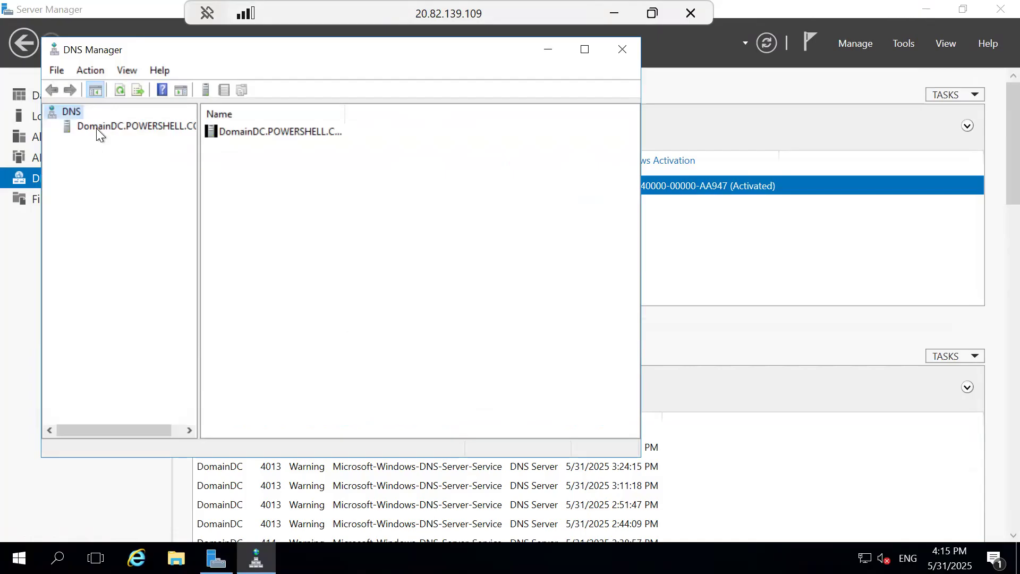
Step: Expand DomainDC's forward lookup zones in DNS Manager and display the host records of the POWERSHELL.COM zone
{"action": "left_click", "coordinate": [96, 129]}
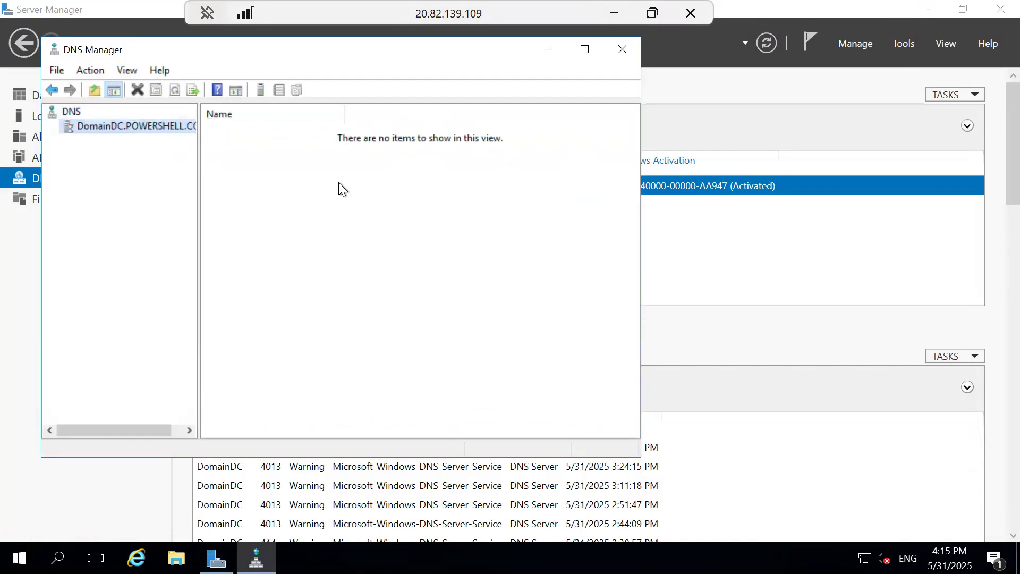
{"action": "left_click", "coordinate": [51, 127]}
{"action": "left_click", "coordinate": [100, 137]}
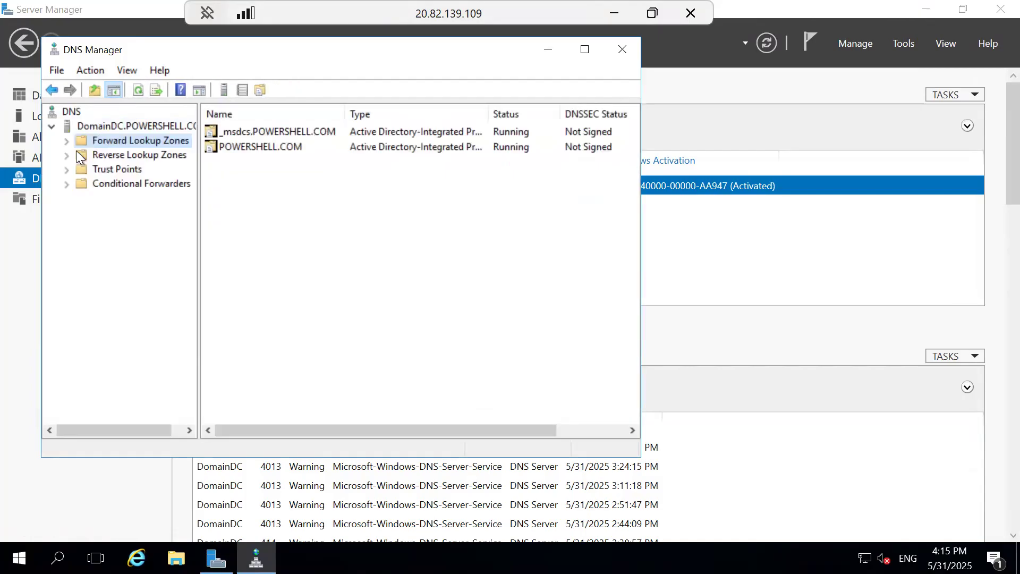
{"action": "left_click", "coordinate": [66, 142]}
{"action": "left_click", "coordinate": [132, 168]}
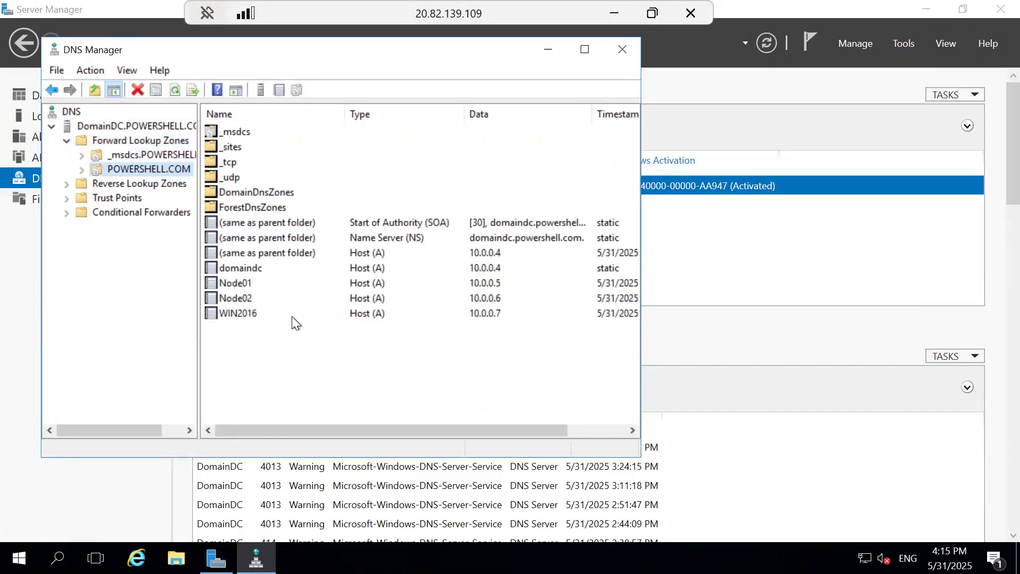
Step: Examine the host records of WIN2016 and Node01 in the POWERSHELL.COM zone
{"action": "left_click", "coordinate": [213, 315]}
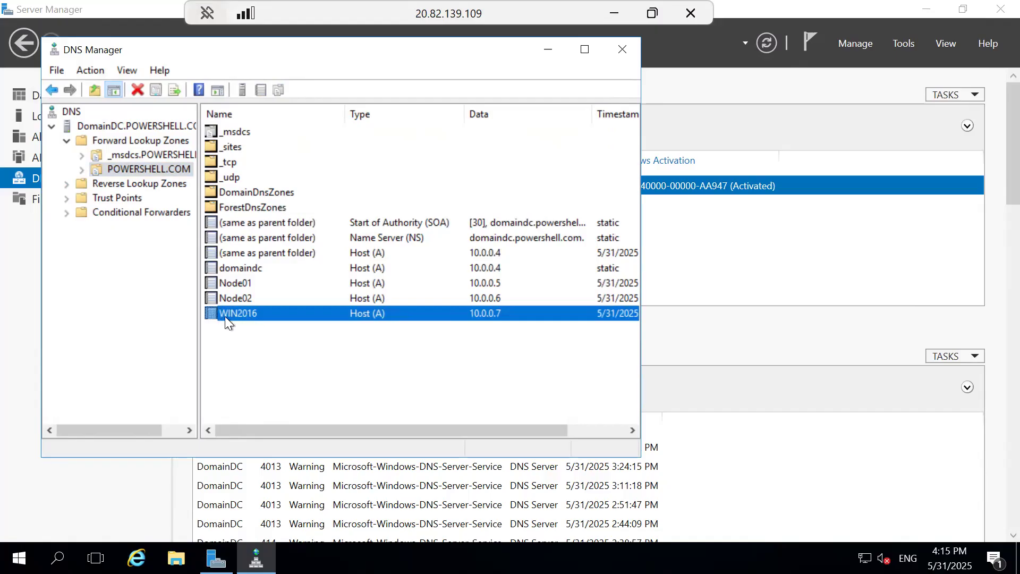
{"action": "left_click", "coordinate": [238, 284]}
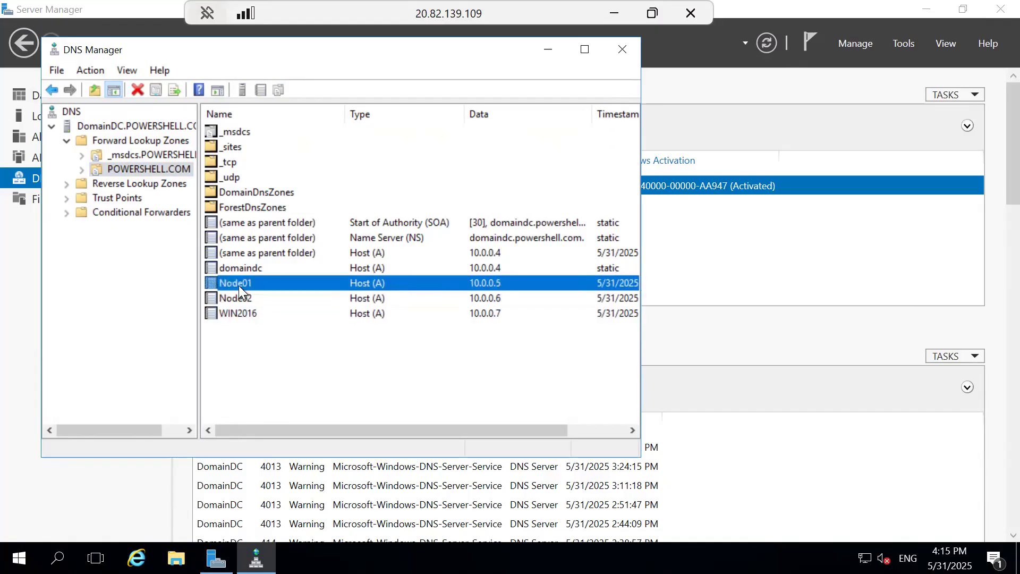
{"action": "left_click", "coordinate": [503, 314]}
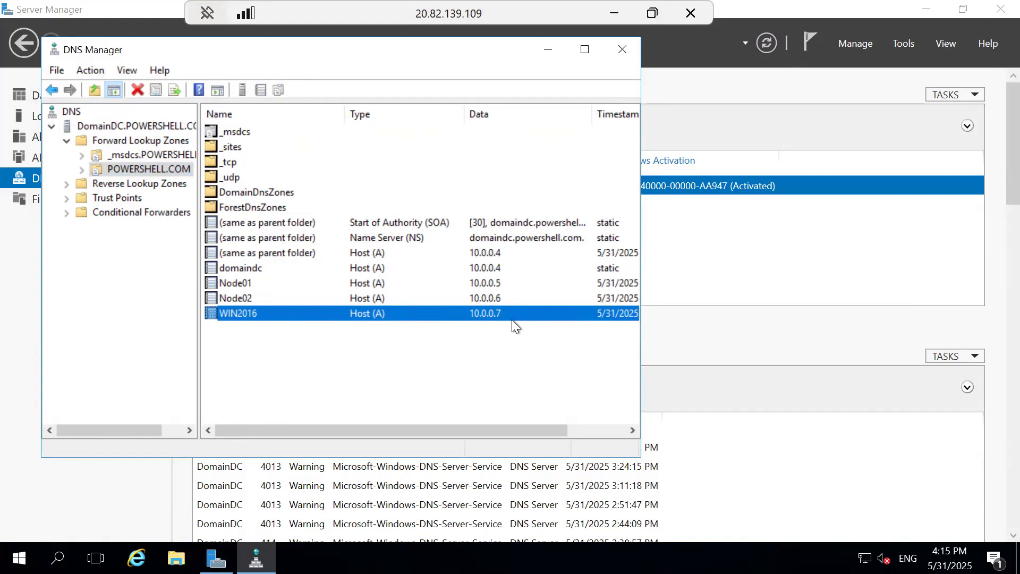
Step: Switch to the Node01 remote session and open Failover Cluster Manager by running cluadmin.msc
{"action": "left_click", "coordinate": [615, 13]}
{"action": "mouse_move", "coordinate": [726, 556]}
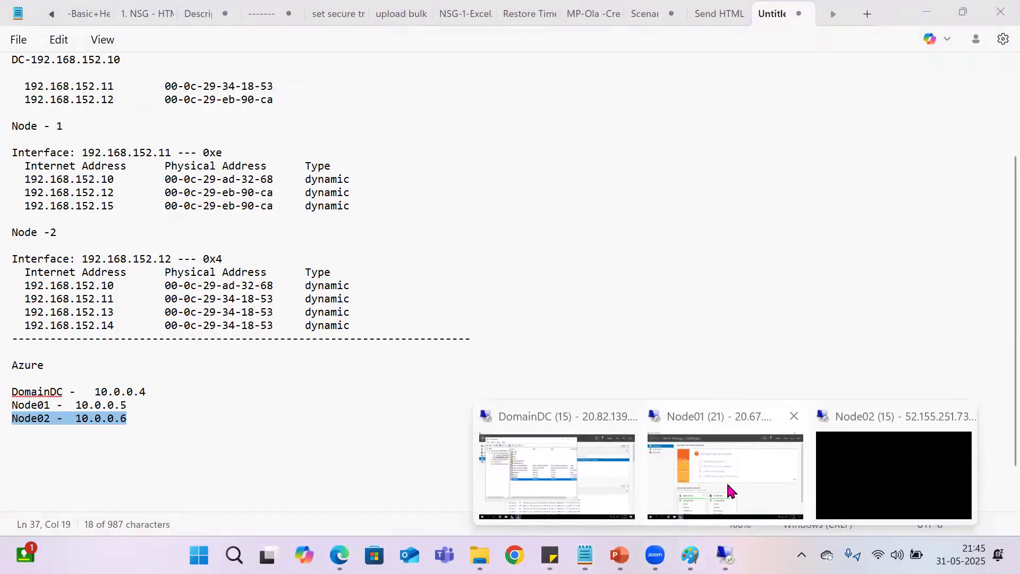
{"action": "left_click", "coordinate": [723, 486]}
{"action": "key", "text": "super+r"}
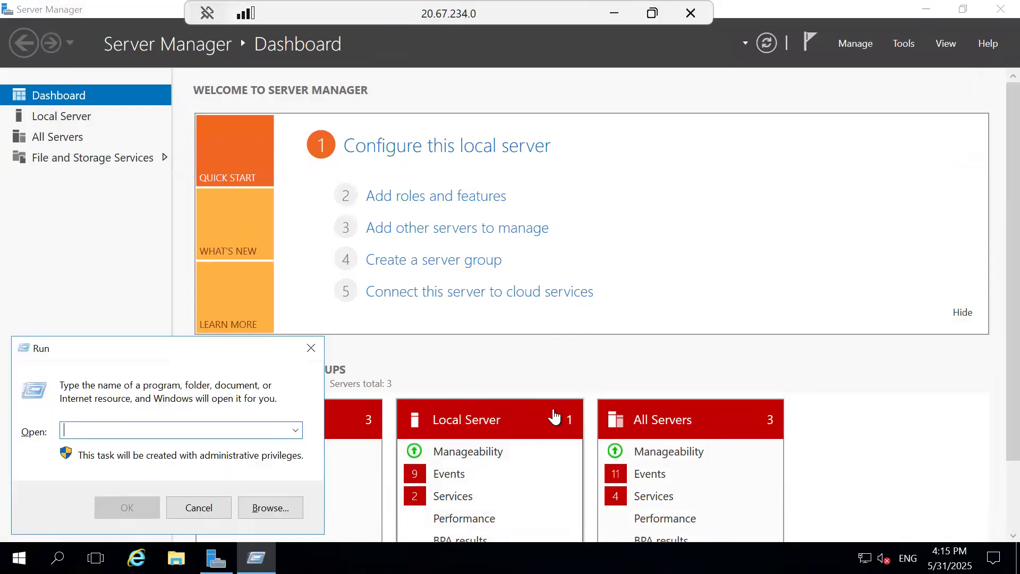
{"action": "type", "text": "cluadmin.msc"}
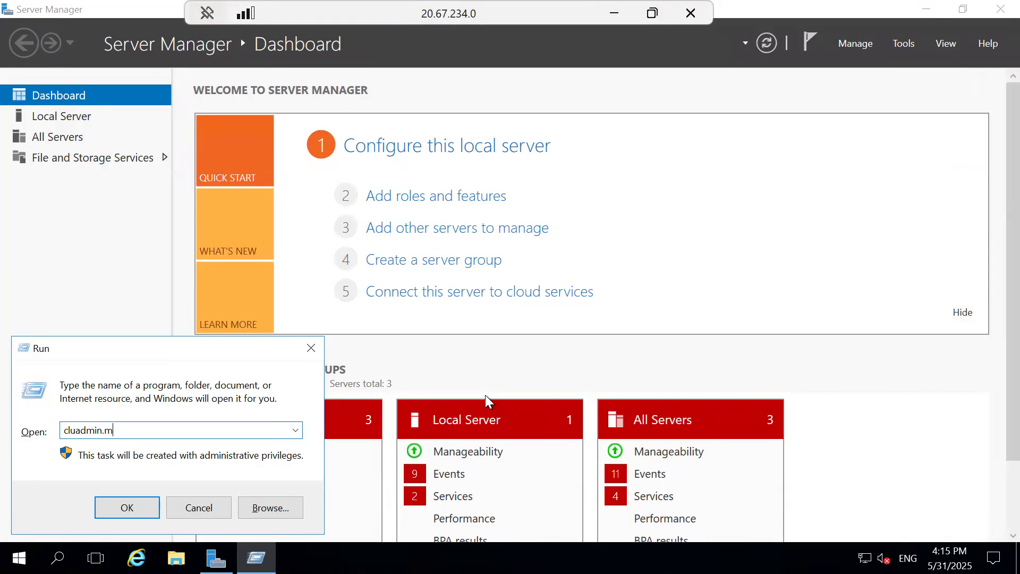
{"action": "left_click", "coordinate": [112, 505]}
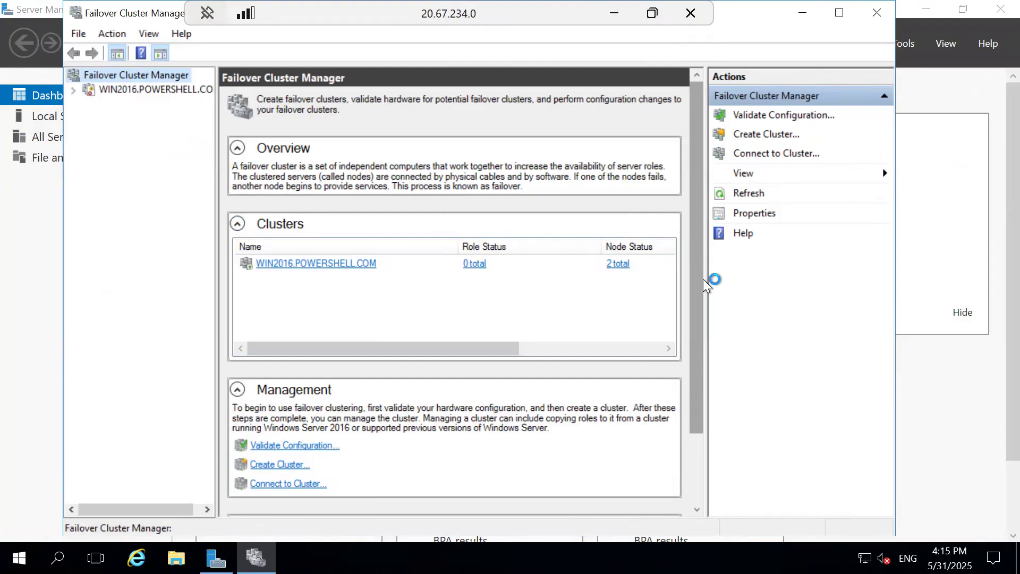
Step: Select the WIN2016.POWERSHELL.COM cluster and expand its server name under Cluster Core Resources to check the IP address
{"action": "left_click_drag", "start_coordinate": [703, 279], "coordinate": [718, 420]}
{"action": "left_click", "coordinate": [135, 93]}
{"action": "left_click_drag", "start_coordinate": [700, 274], "coordinate": [669, 493]}
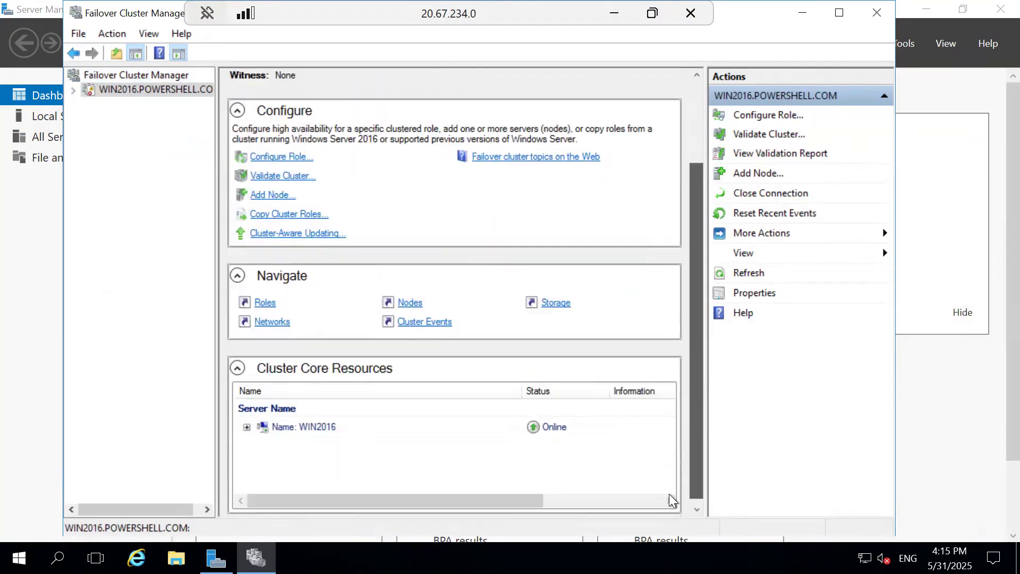
{"action": "left_click", "coordinate": [248, 421]}
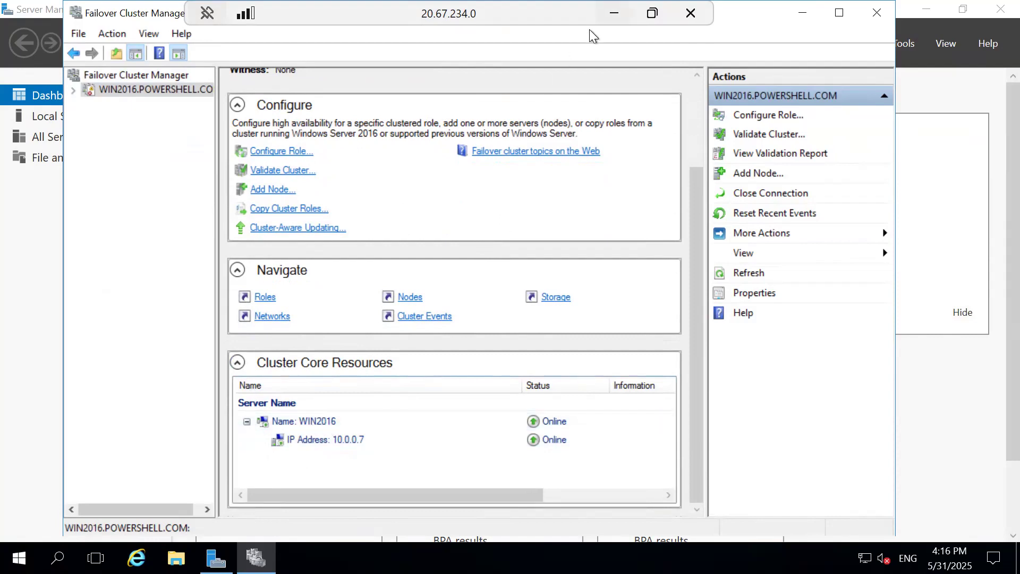
Step: Add the line "WIN2016 - 10.0.0.7" below the Node02 entry of the Azure notes in Notepad
{"action": "left_click", "coordinate": [613, 13]}
{"action": "left_click", "coordinate": [179, 432]}
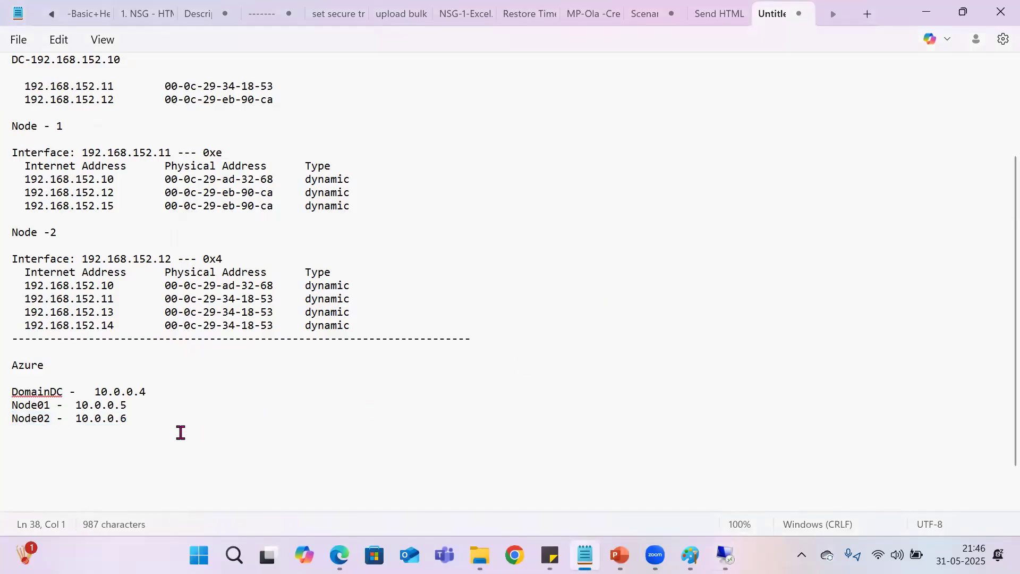
{"action": "type", "text": "WIN2016 - 10.0"}
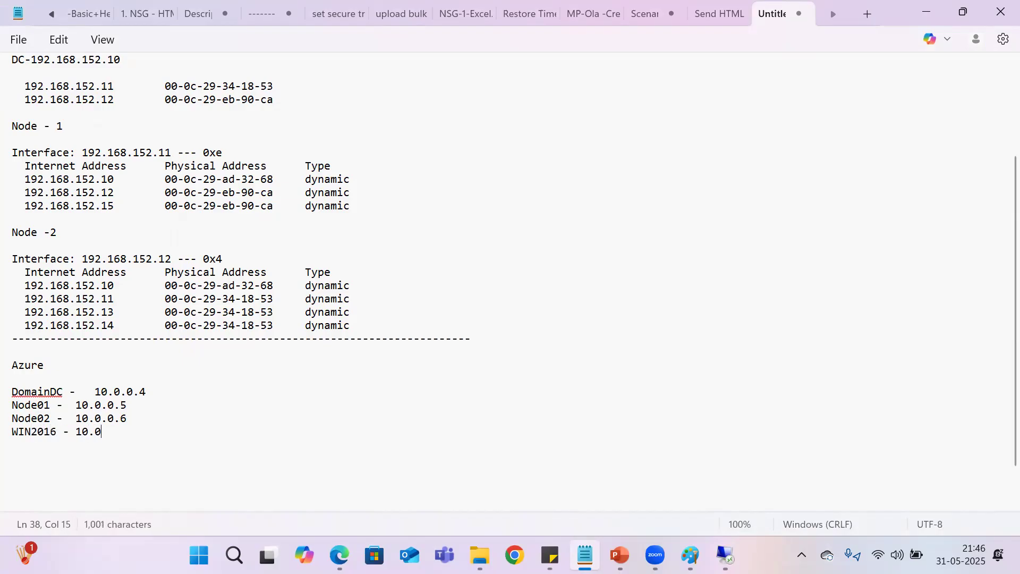
{"action": "type", "text": ".0.7"}
Step: Return to the DomainDC remote session and review the WIN2016 host record in DNS Manager
{"action": "mouse_move", "coordinate": [725, 555]}
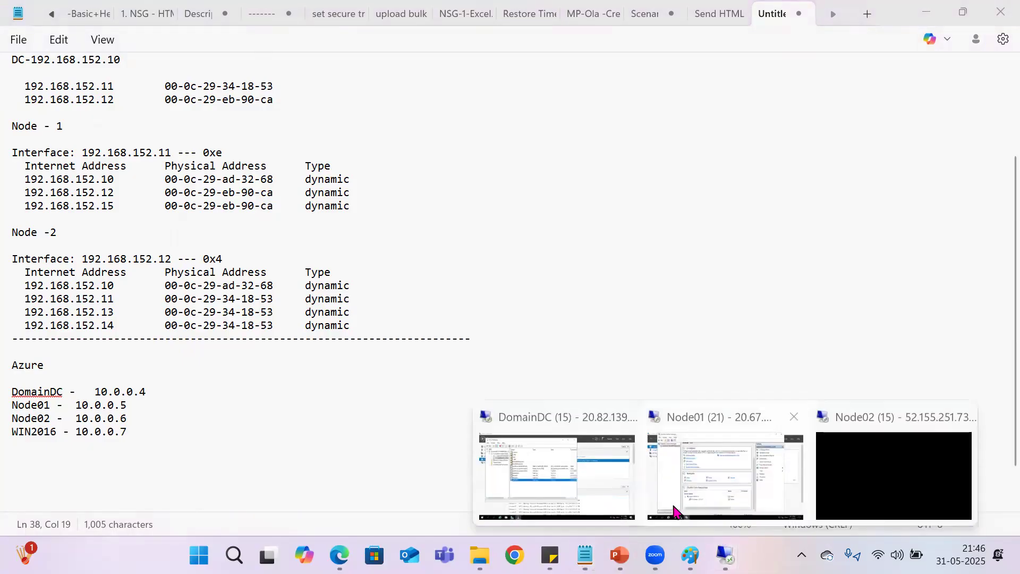
{"action": "left_click", "coordinate": [589, 470]}
{"action": "left_click", "coordinate": [309, 309]}
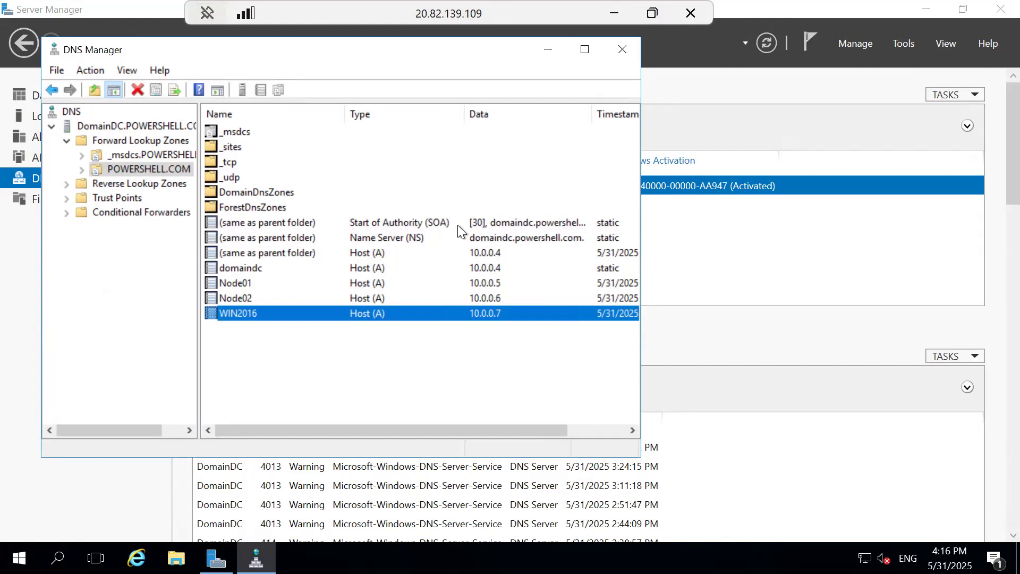
{"action": "left_click", "coordinate": [622, 24]}
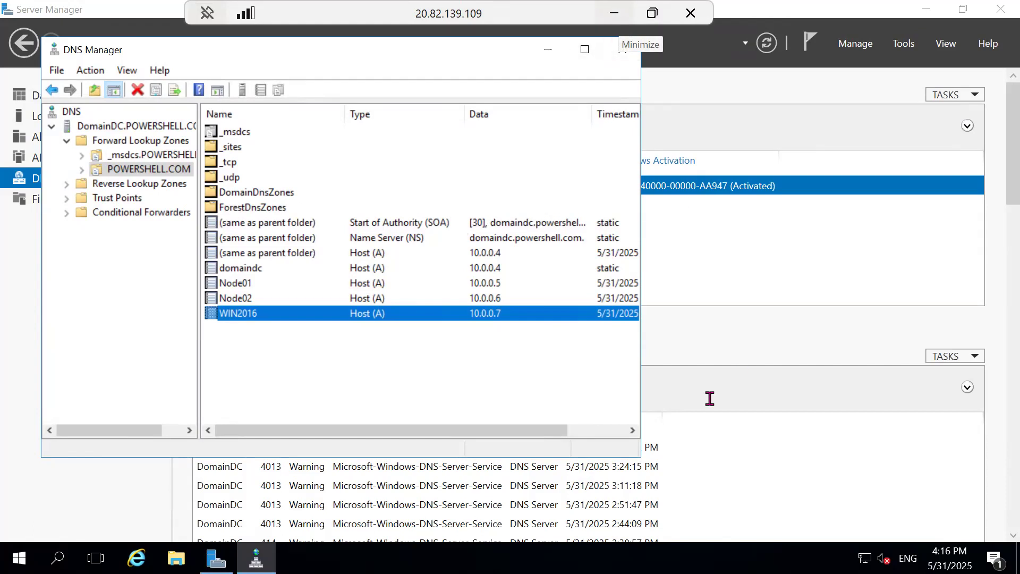
Step: Switch to the Node01 remote session, minimize its open windows and launch SQL Server Management Studio
{"action": "mouse_move", "coordinate": [725, 555]}
{"action": "left_click", "coordinate": [695, 471]}
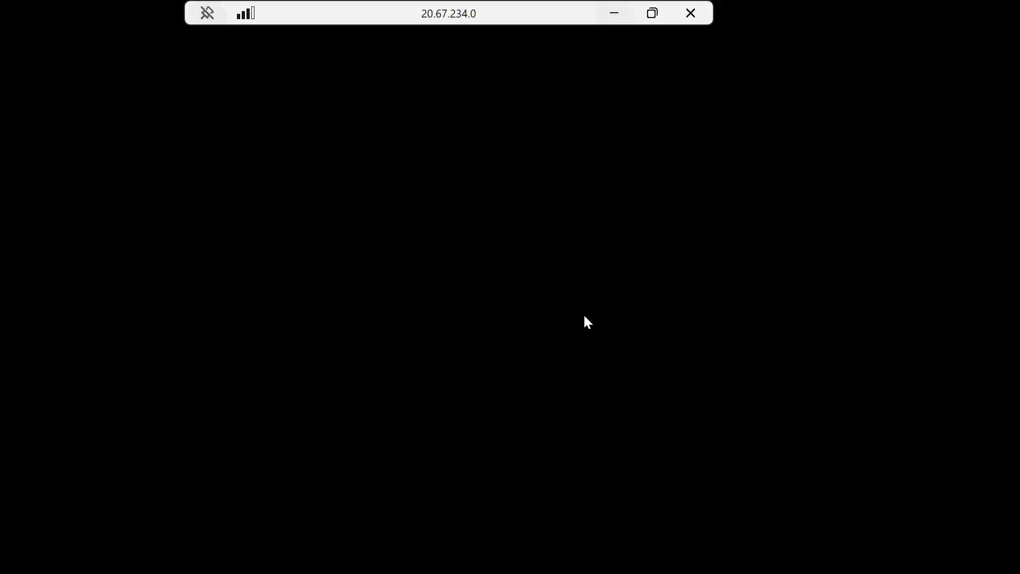
{"action": "left_click", "coordinate": [805, 20]}
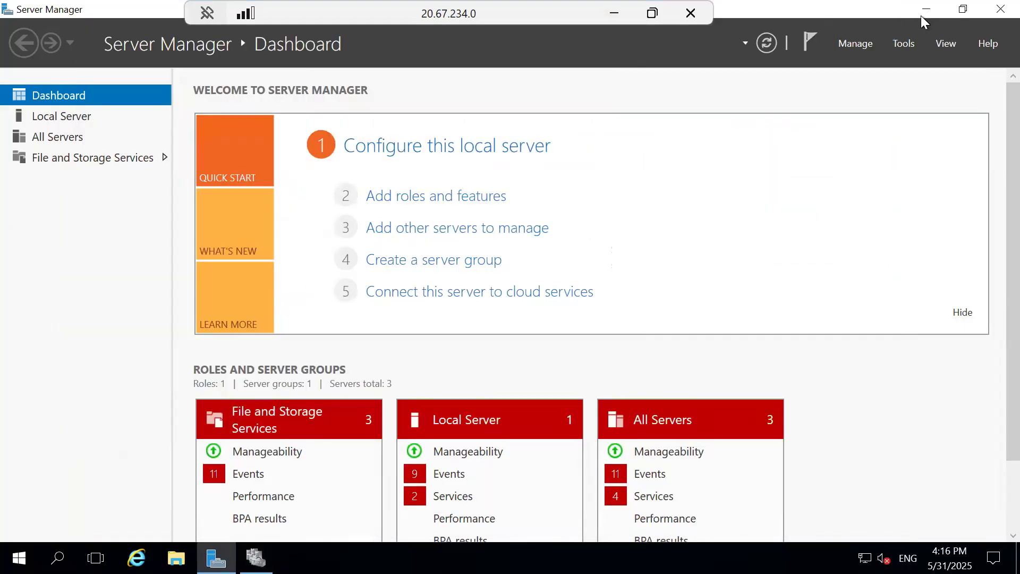
{"action": "key", "text": "super+d"}
{"action": "key", "text": "super"}
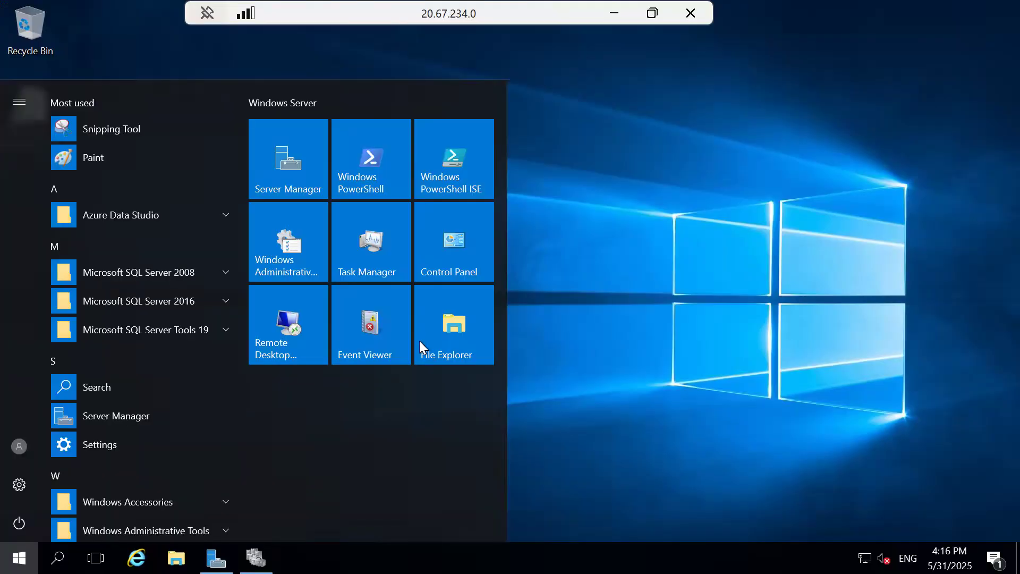
{"action": "left_click", "coordinate": [423, 314]}
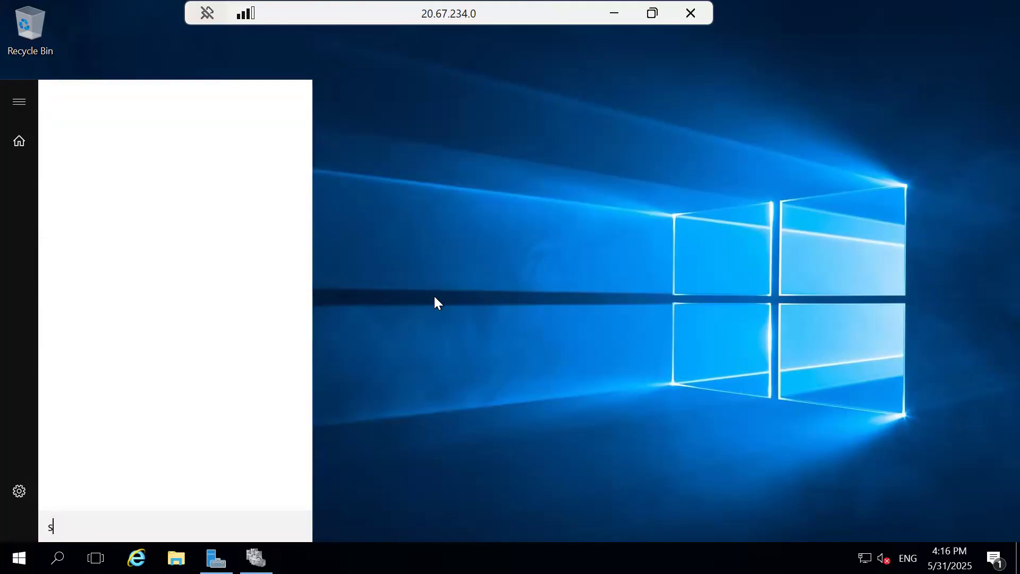
{"action": "type", "text": "ssm"}
{"action": "left_click", "coordinate": [165, 143]}
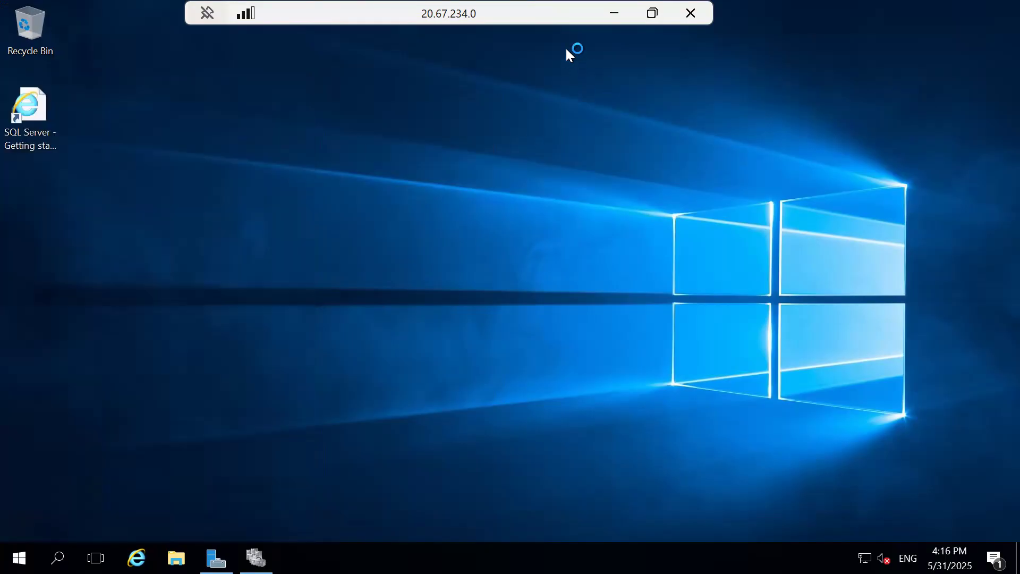
Step: Switch to the Node02 remote session, minimize Server Manager and launch SQL Server Management Studio 19
{"action": "left_click", "coordinate": [613, 21]}
{"action": "mouse_move", "coordinate": [725, 555]}
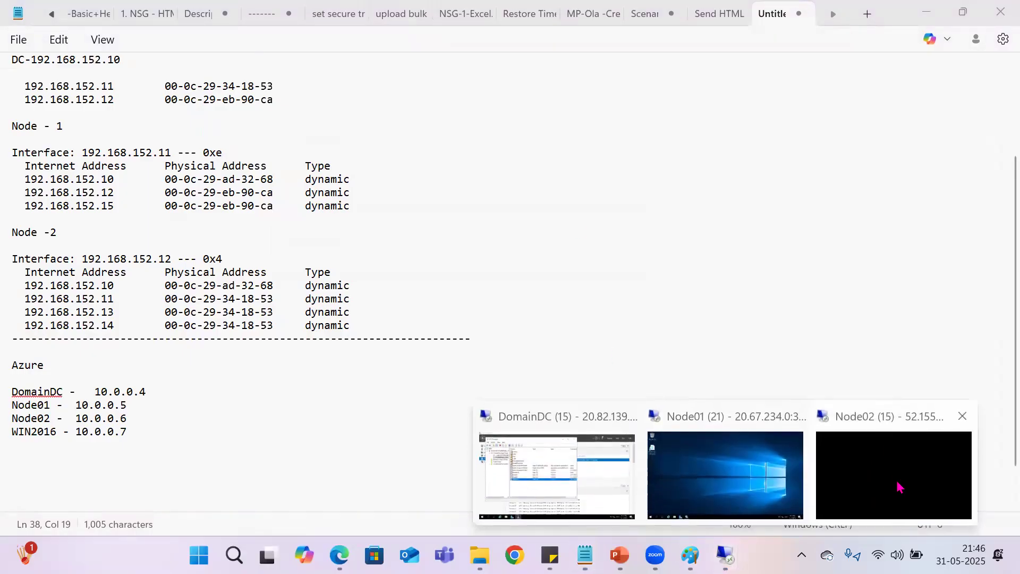
{"action": "left_click", "coordinate": [899, 486]}
{"action": "left_click", "coordinate": [924, 11]}
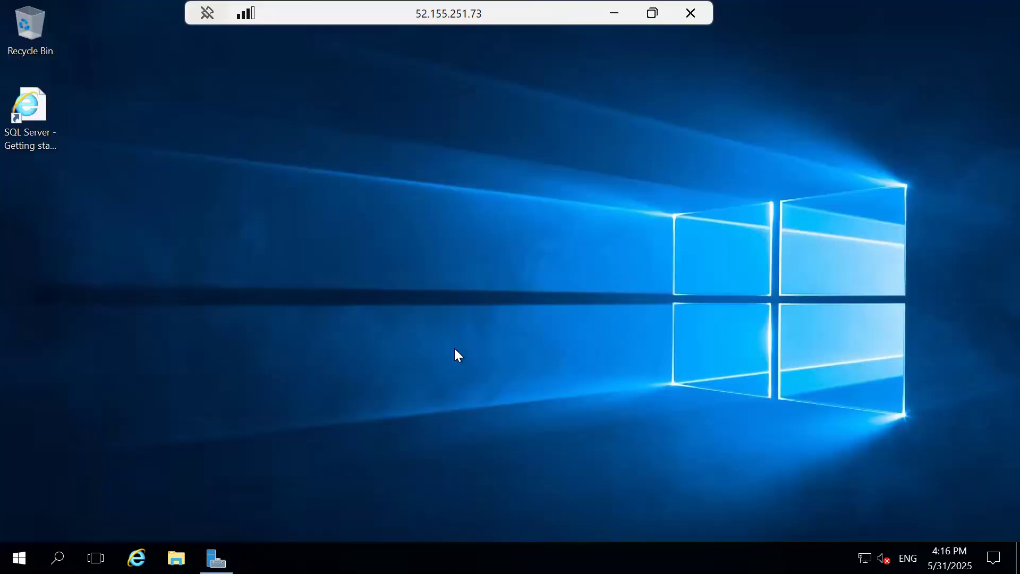
{"action": "key", "text": "super"}
{"action": "type", "text": "s"}
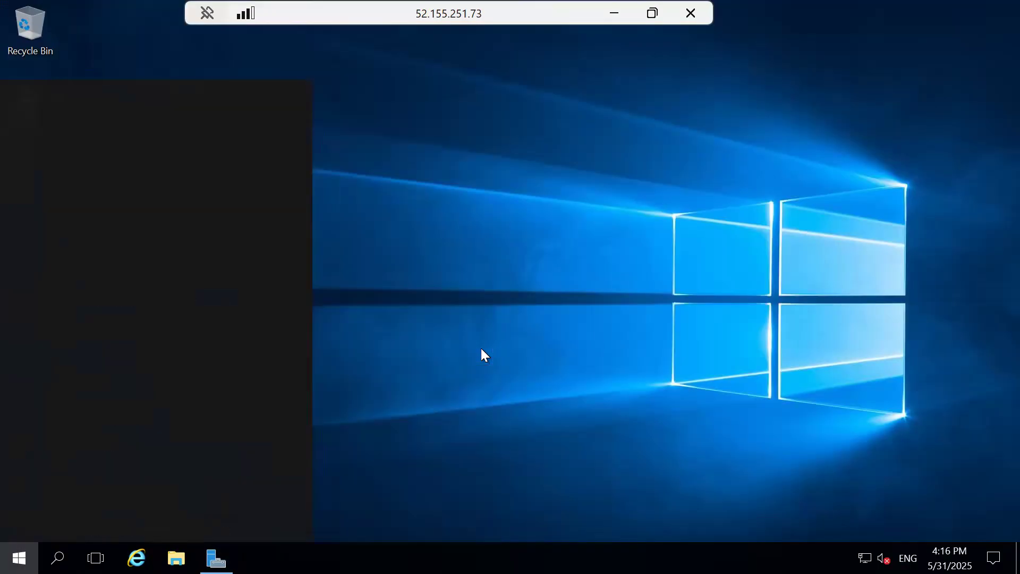
{"action": "type", "text": "sms"}
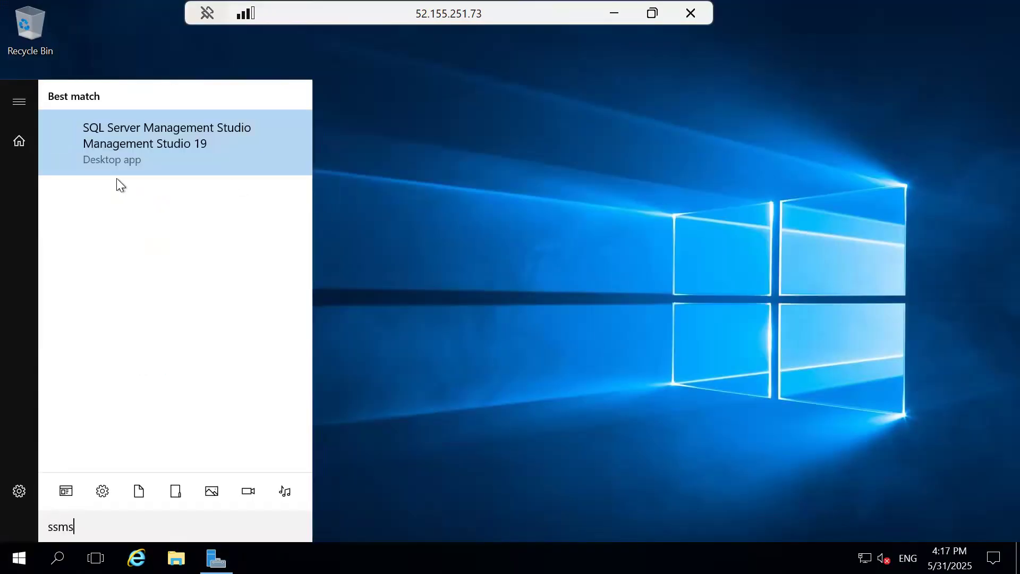
{"action": "left_click", "coordinate": [115, 159]}
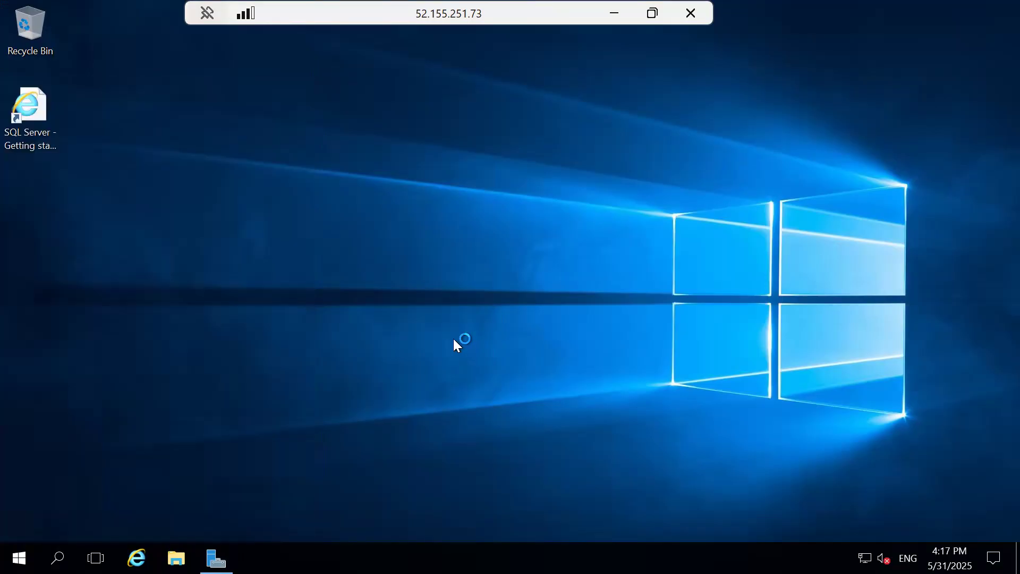
Step: Open a command prompt on Node02 and run hostname to check the machine's name
{"action": "key", "text": "super+r"}
{"action": "type", "text": "cmd"}
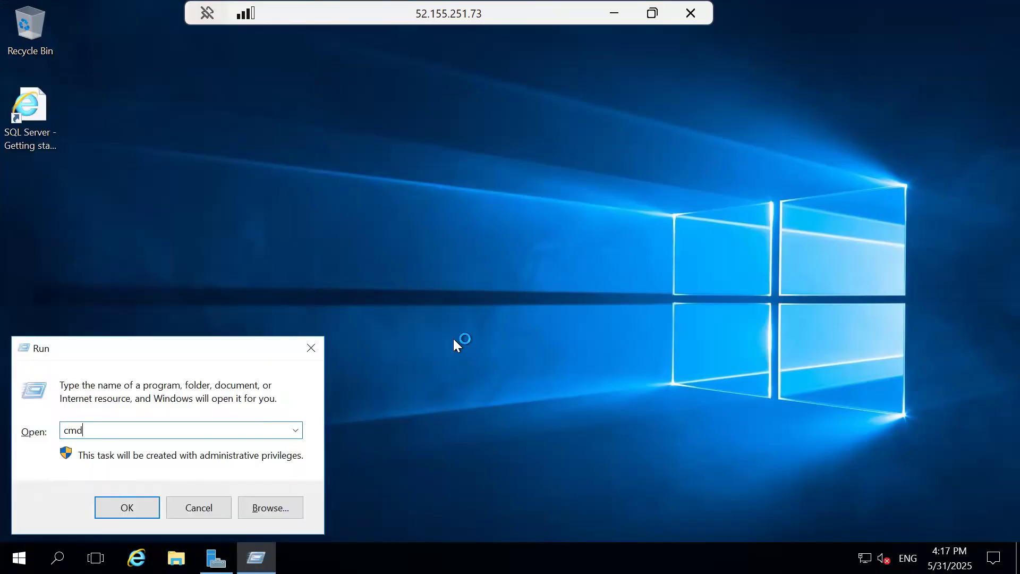
{"action": "key", "text": "Return"}
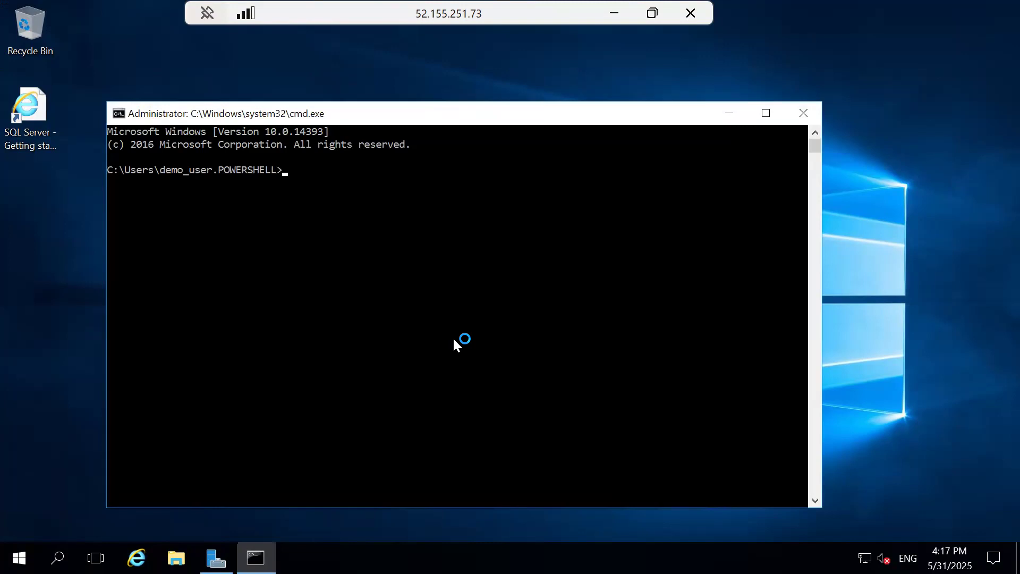
{"action": "type", "text": "node"}
{"action": "key", "text": "BackSpace"}
{"action": "key", "text": "BackSpace"}
{"action": "key", "text": "BackSpace"}
{"action": "key", "text": "BackSpace"}
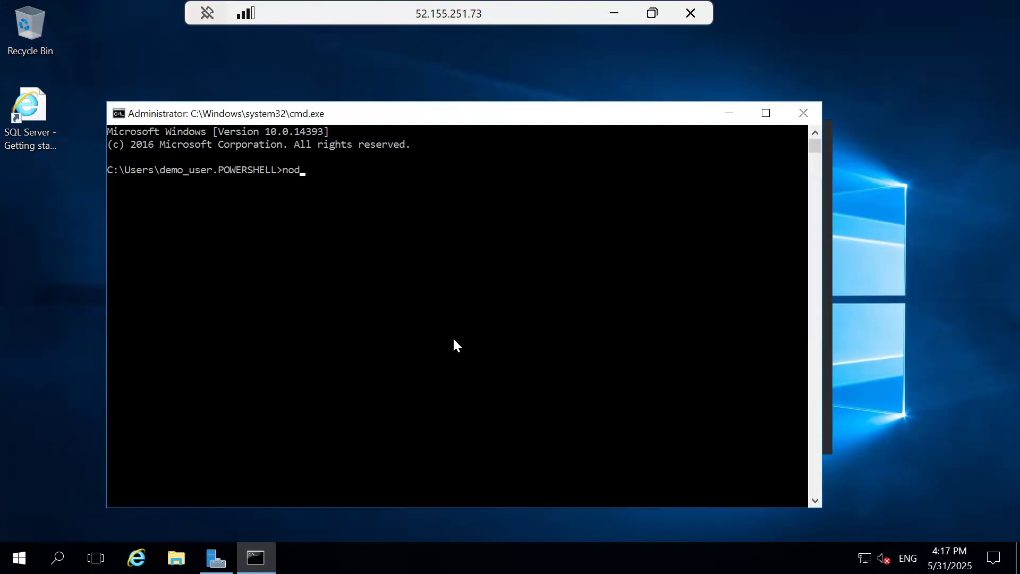
{"action": "type", "text": "hostname"}
{"action": "key", "text": "Return"}
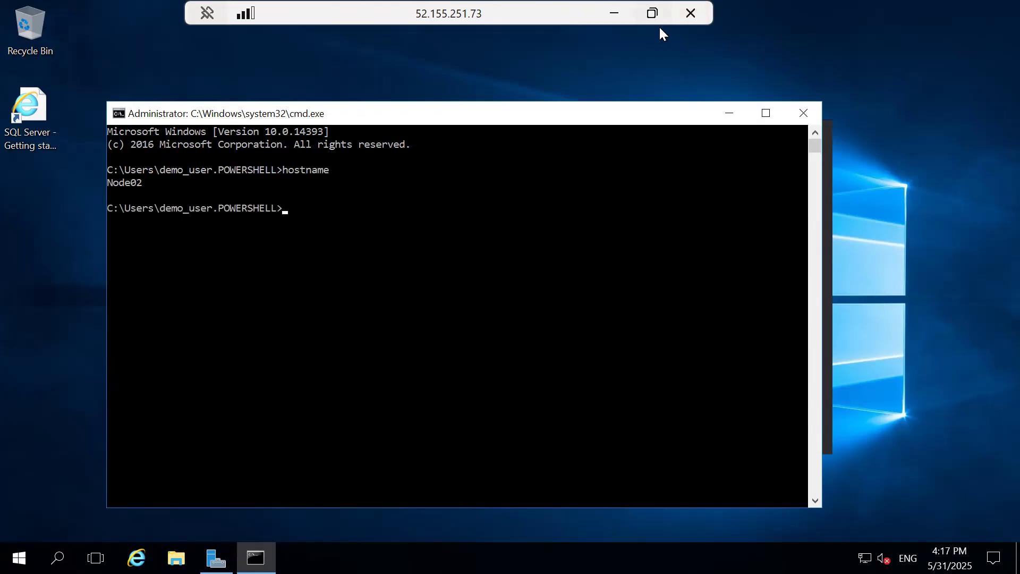
Step: Switch to the Node01 remote session and run hostname in a new command prompt
{"action": "left_click", "coordinate": [614, 14]}
{"action": "mouse_move", "coordinate": [725, 556]}
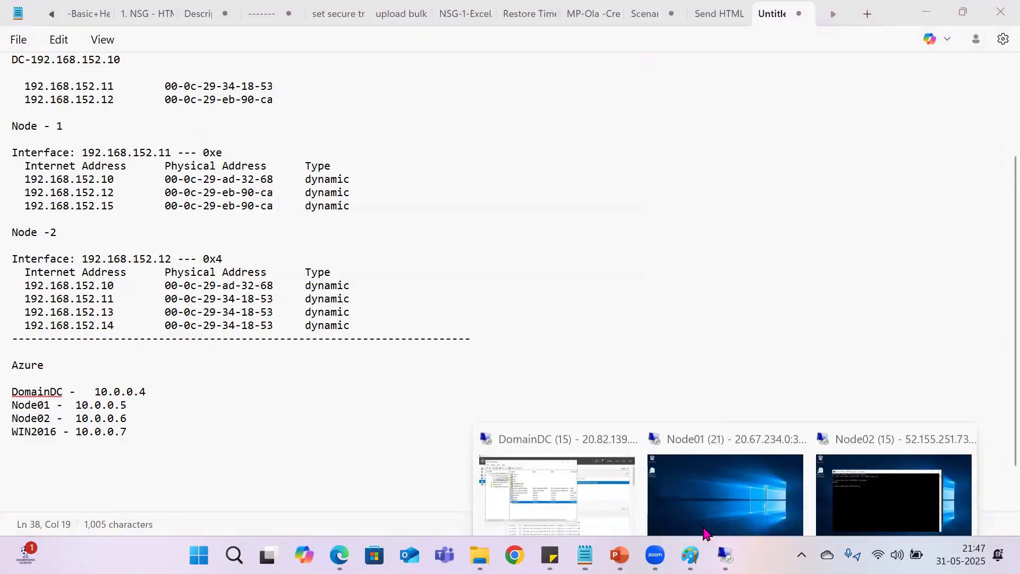
{"action": "left_click", "coordinate": [726, 479]}
{"action": "key", "text": "super+r"}
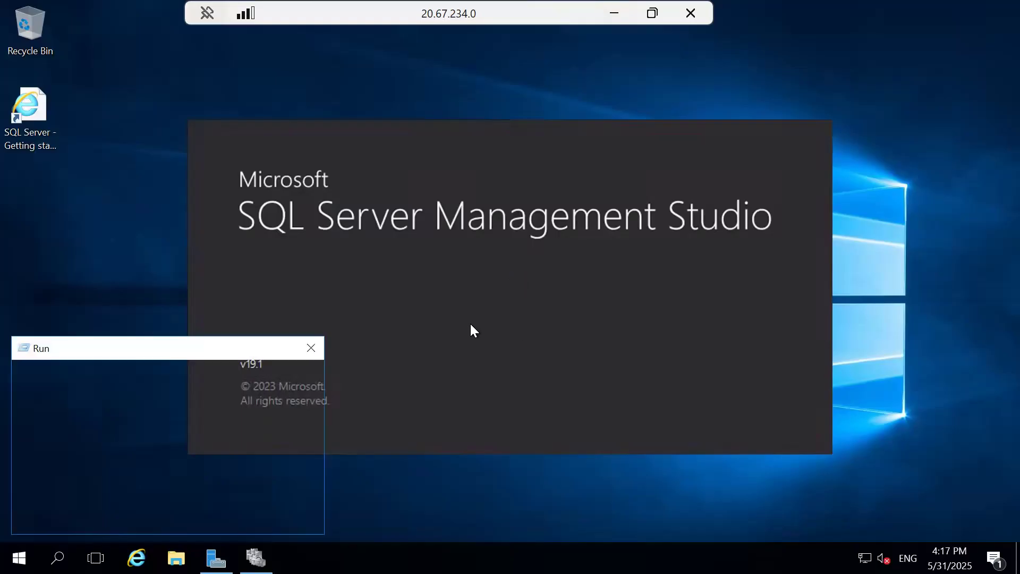
{"action": "type", "text": "cmd"}
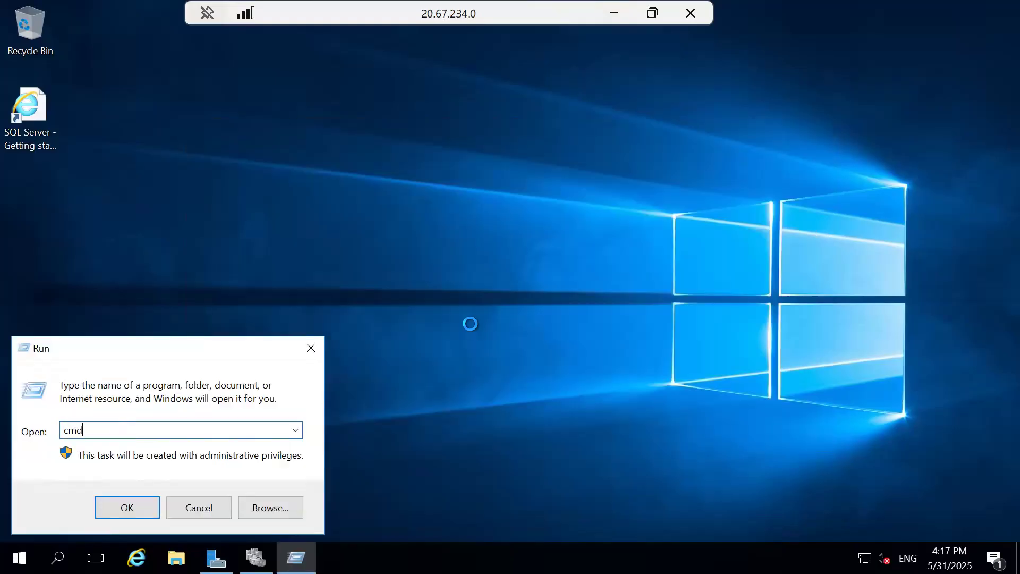
{"action": "key", "text": "Return"}
{"action": "type", "text": "hostname"}
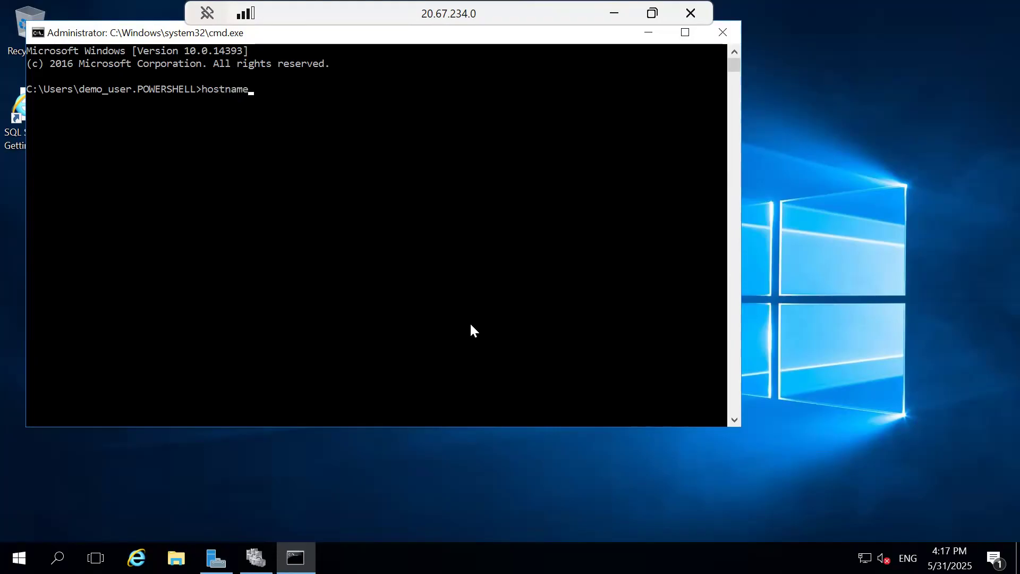
{"action": "key", "text": "Return"}
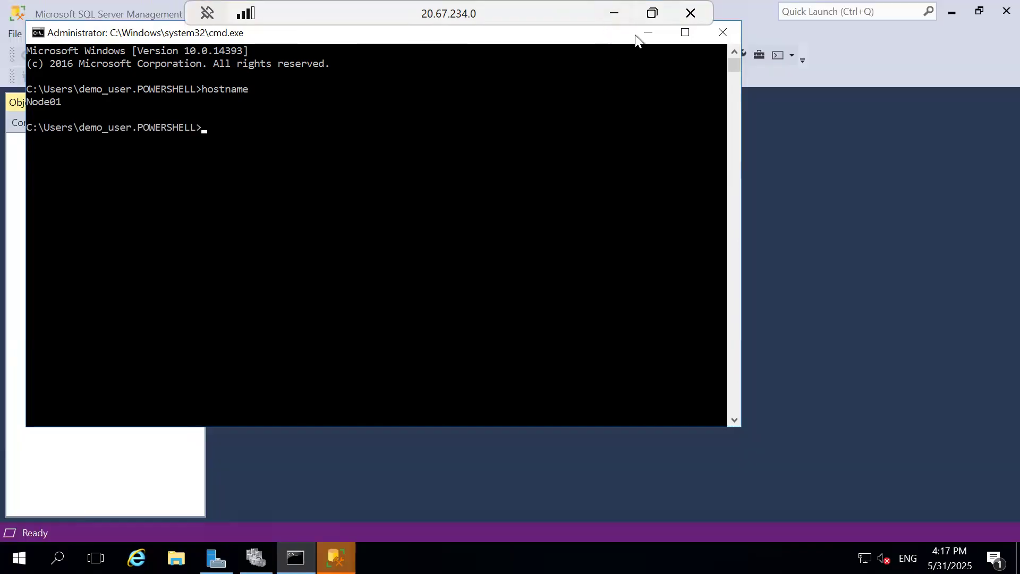
Step: Minimize the command prompt and connect SQL Server Management Studio to the NODE01 database engine with Windows Authentication
{"action": "left_click", "coordinate": [640, 33]}
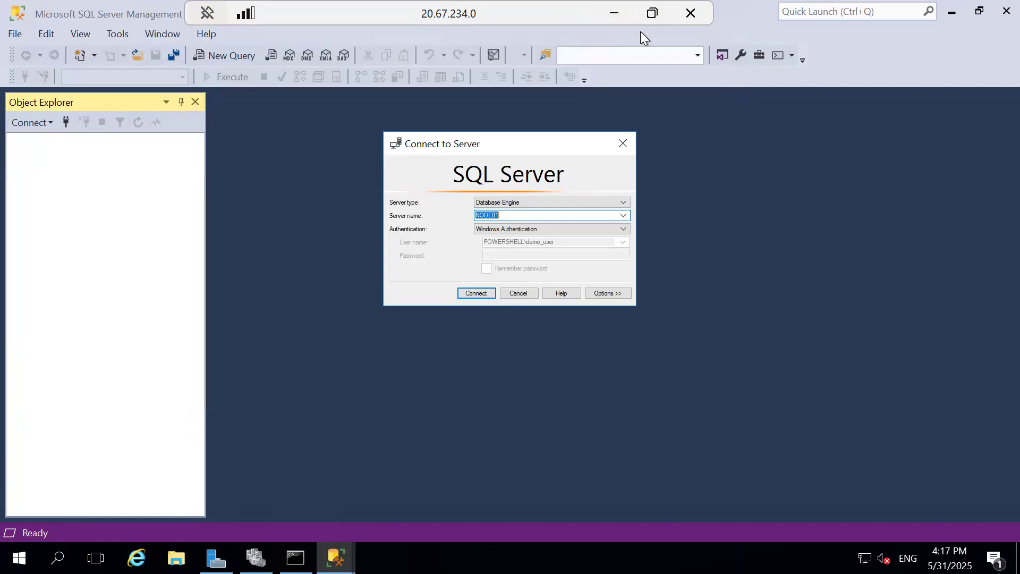
{"action": "left_click", "coordinate": [477, 294]}
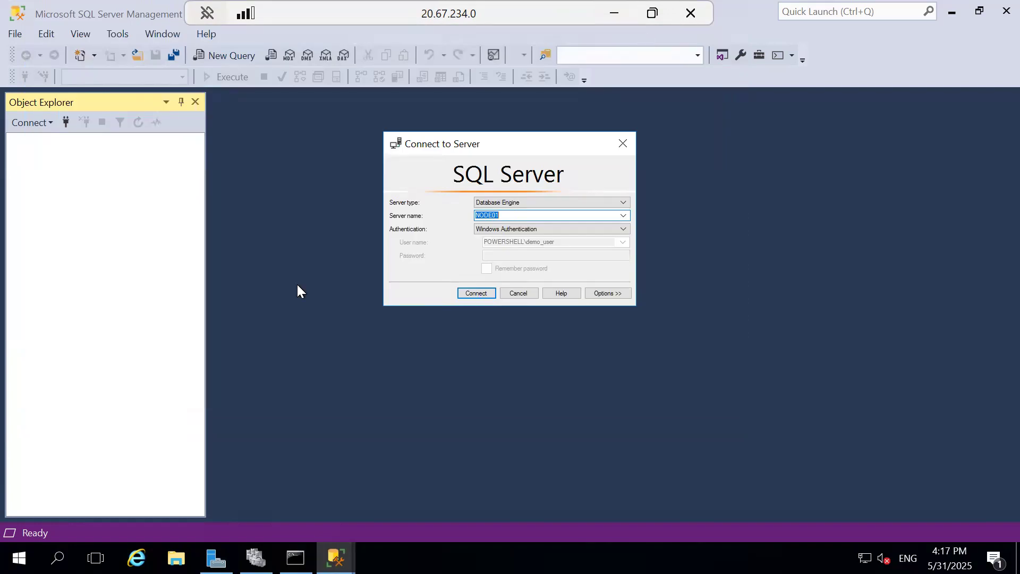
Step: Connect to the NODE02 database engine with Windows Authentication alongside the existing NODE01 connection
{"action": "left_click", "coordinate": [68, 128]}
{"action": "left_click", "coordinate": [623, 216]}
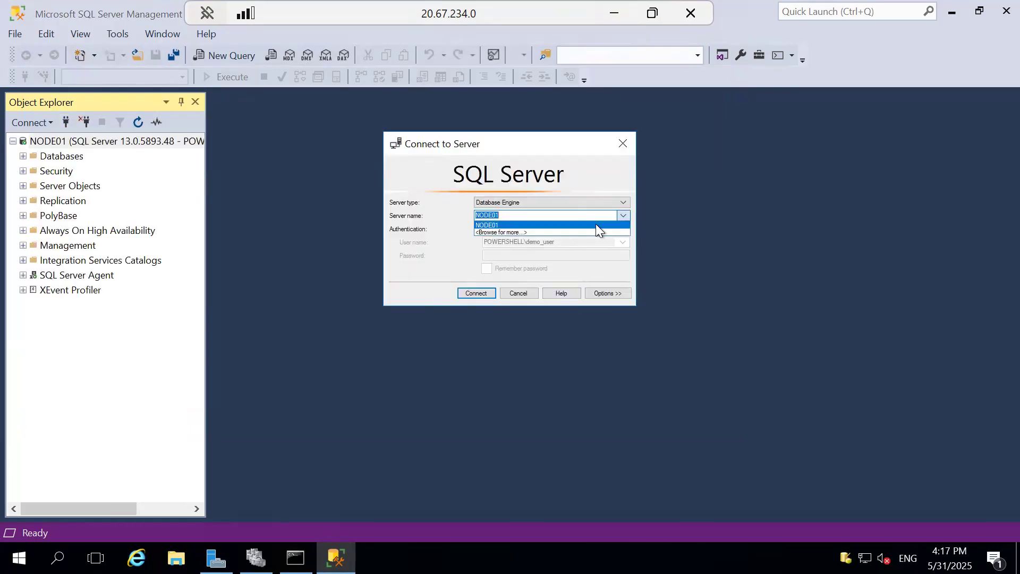
{"action": "left_click", "coordinate": [534, 218]}
{"action": "left_click", "coordinate": [535, 217]}
{"action": "type", "text": "2"}
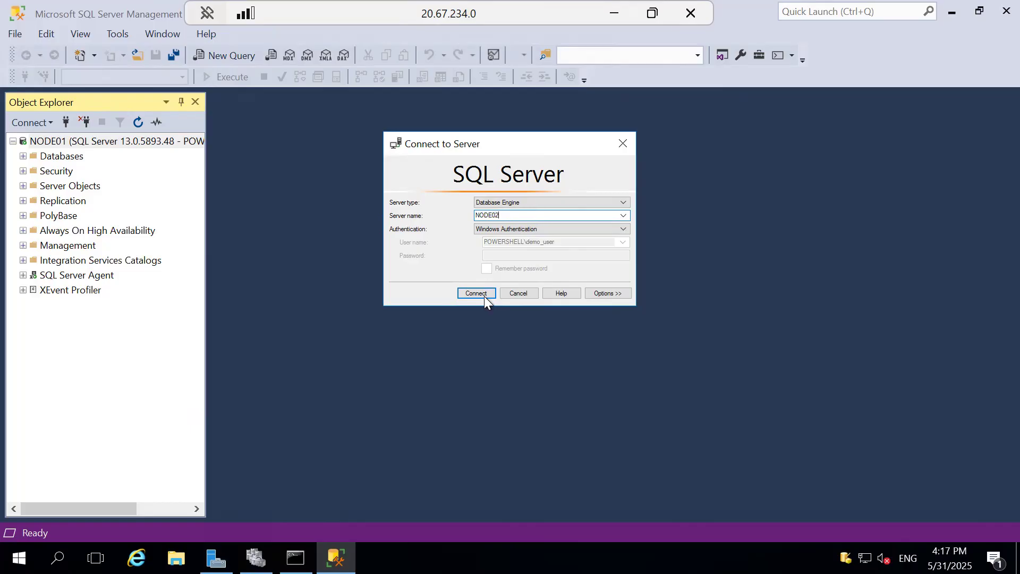
{"action": "left_click", "coordinate": [483, 295]}
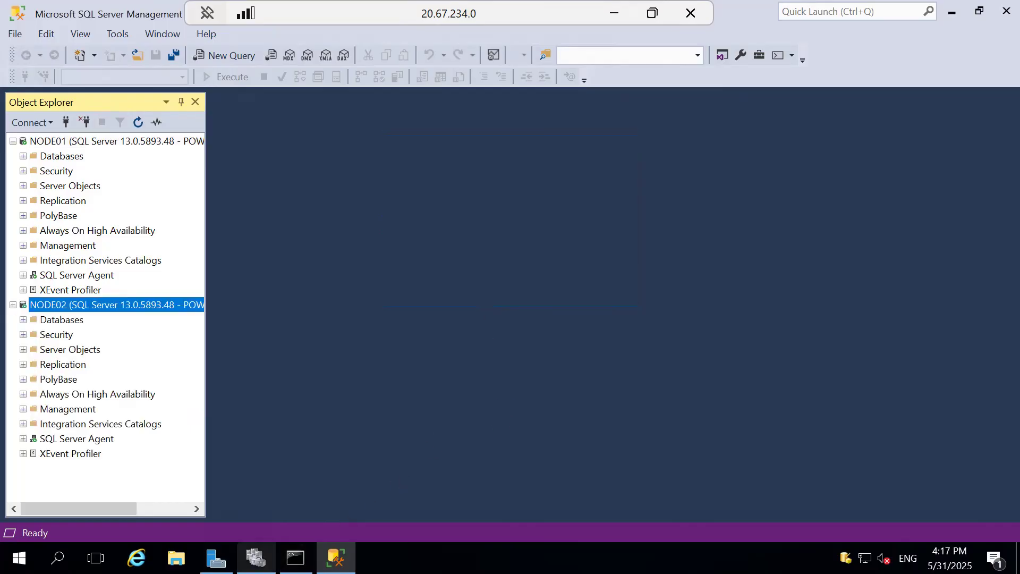
Step: Check the roles and nodes of the WIN2016 cluster in Failover Cluster Manager, then minimize it
{"action": "left_click", "coordinate": [256, 558]}
{"action": "left_click", "coordinate": [73, 89]}
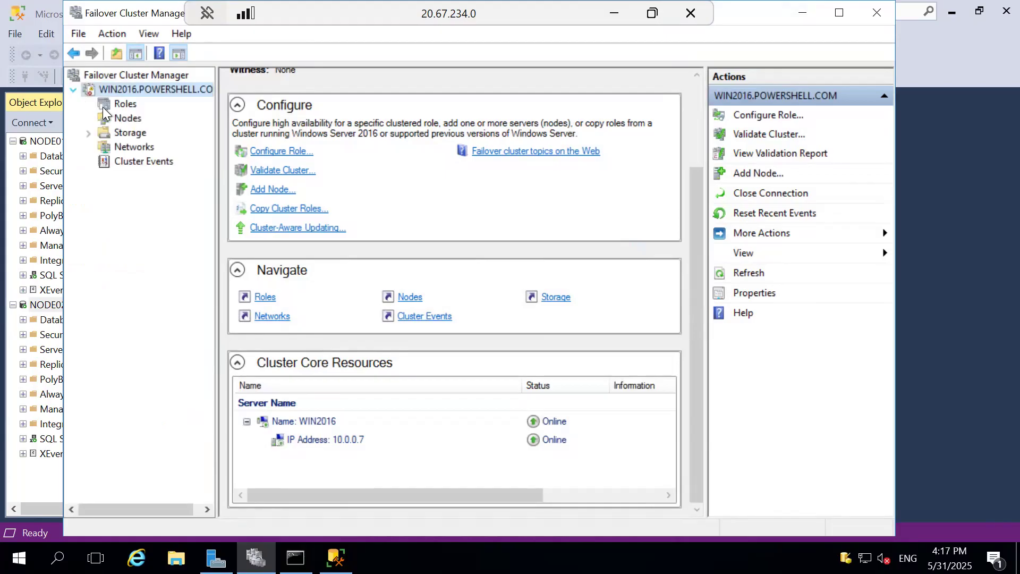
{"action": "left_click", "coordinate": [115, 104]}
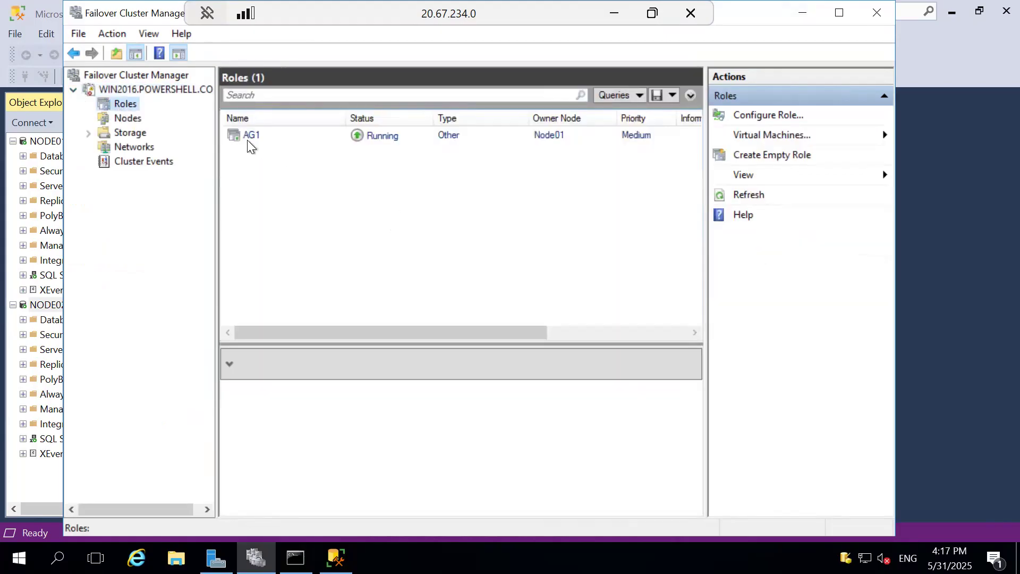
{"action": "left_click", "coordinate": [118, 117]}
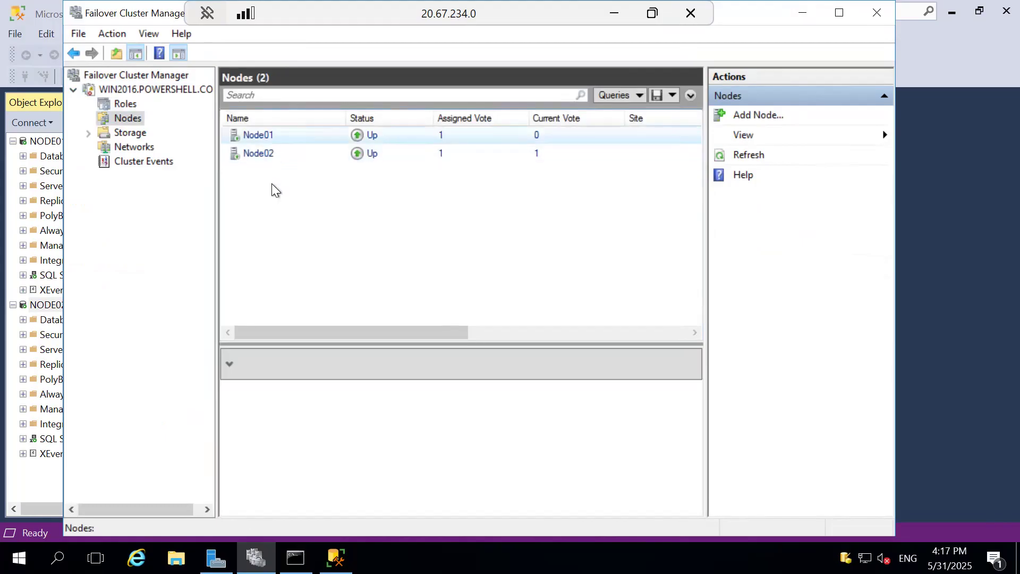
{"action": "left_click", "coordinate": [793, 16]}
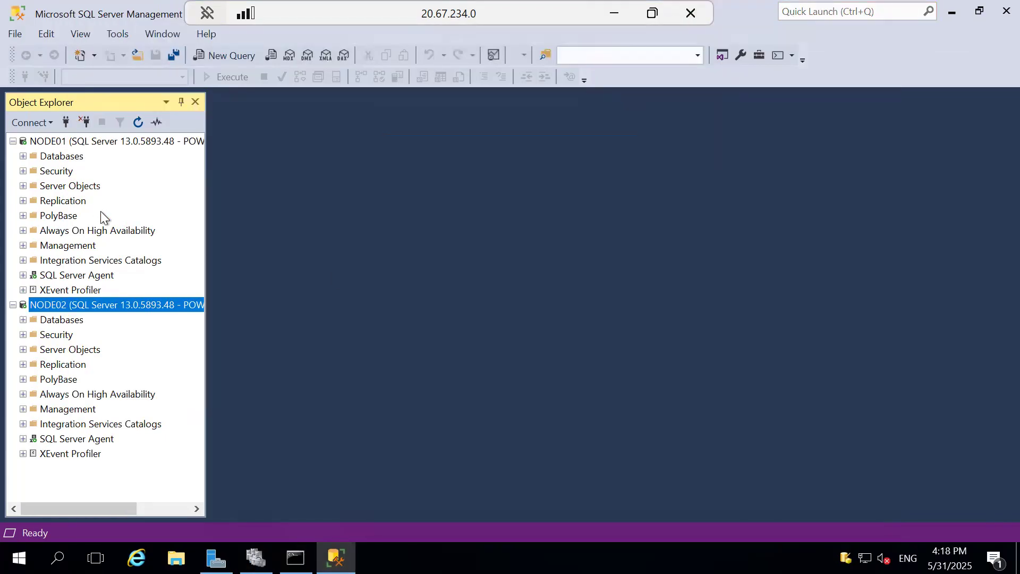
Step: Expand the databases on NODE01 and check the synchronization state of DB1
{"action": "left_click", "coordinate": [79, 201]}
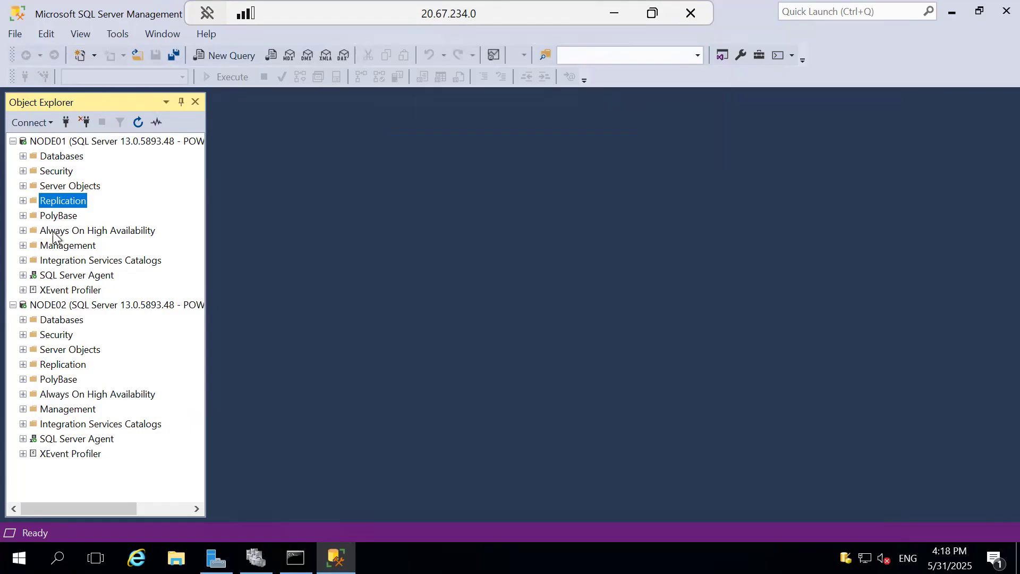
{"action": "left_click", "coordinate": [53, 231]}
{"action": "left_click", "coordinate": [23, 155]}
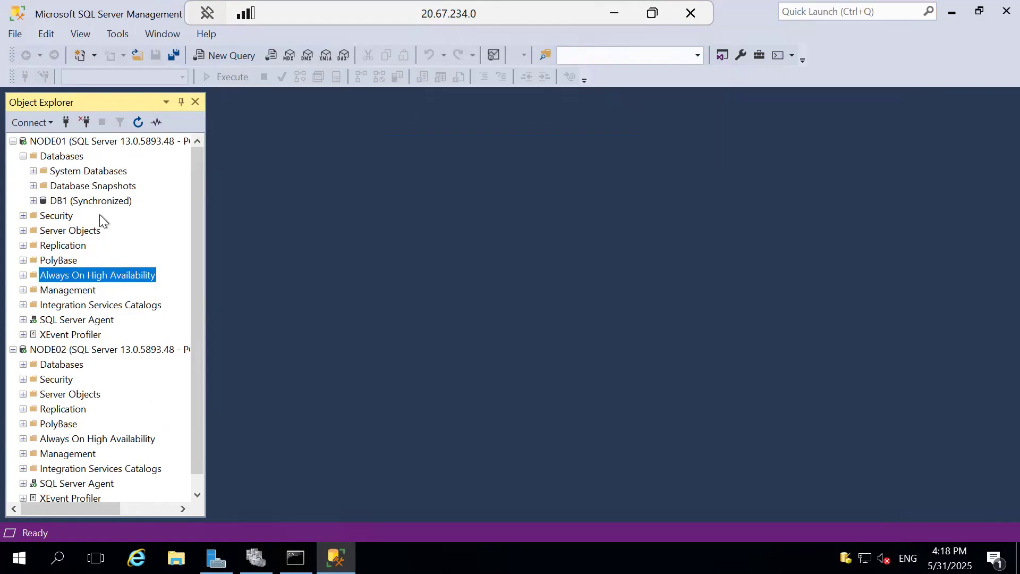
{"action": "left_click", "coordinate": [69, 202]}
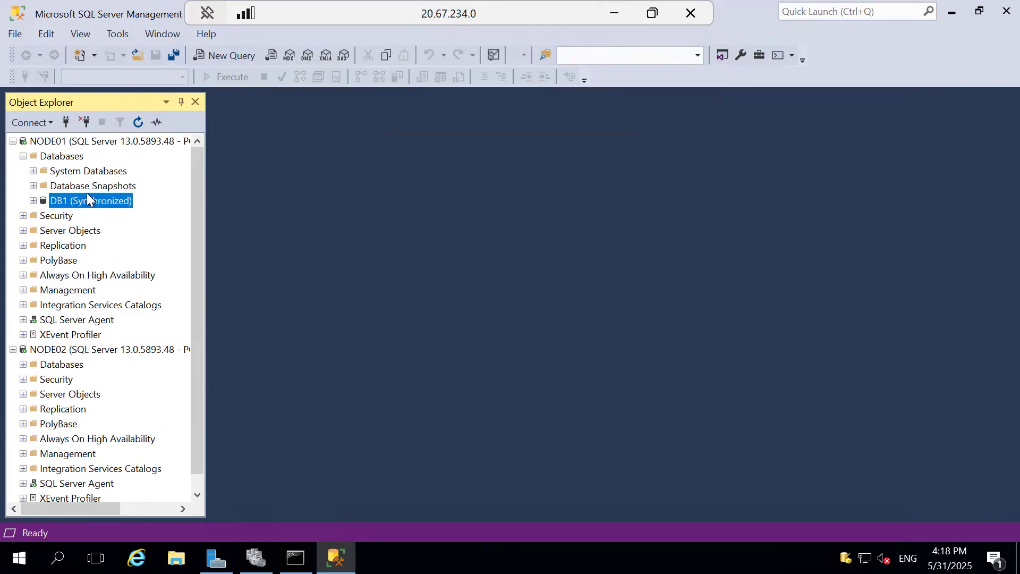
Step: Start a new listener for availability group AG1 on NODE01 with DNS name LIST01 and port 1433
{"action": "left_click", "coordinate": [23, 274]}
{"action": "left_click", "coordinate": [33, 289]}
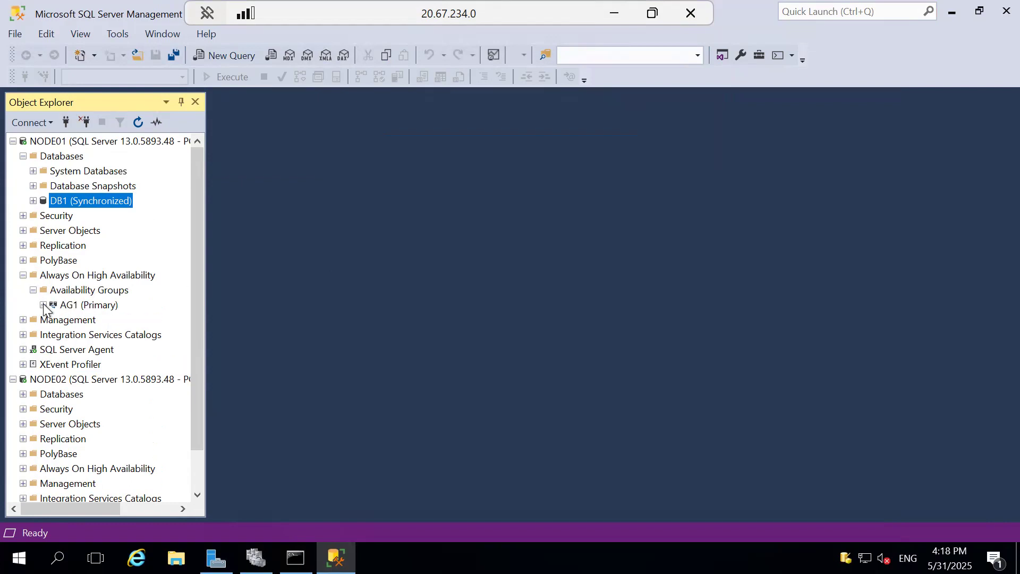
{"action": "left_click", "coordinate": [43, 304]}
{"action": "double_click", "coordinate": [64, 350]}
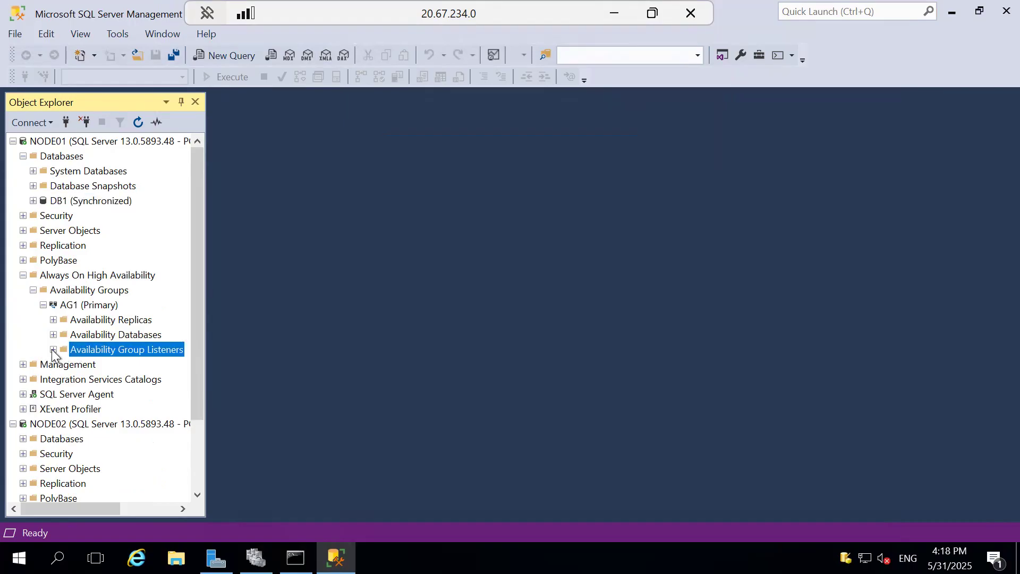
{"action": "right_click", "coordinate": [113, 352]}
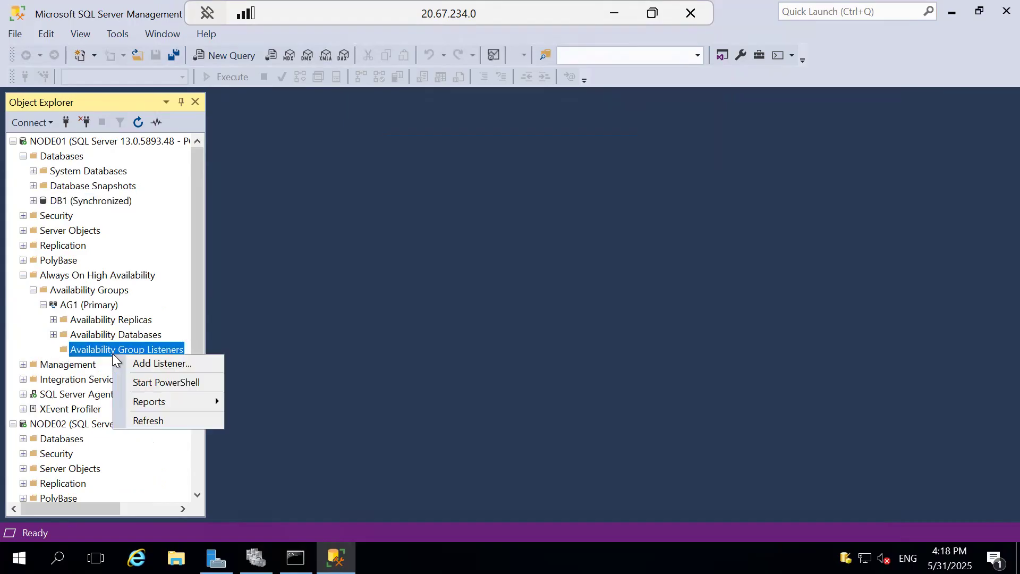
{"action": "left_click", "coordinate": [151, 363]}
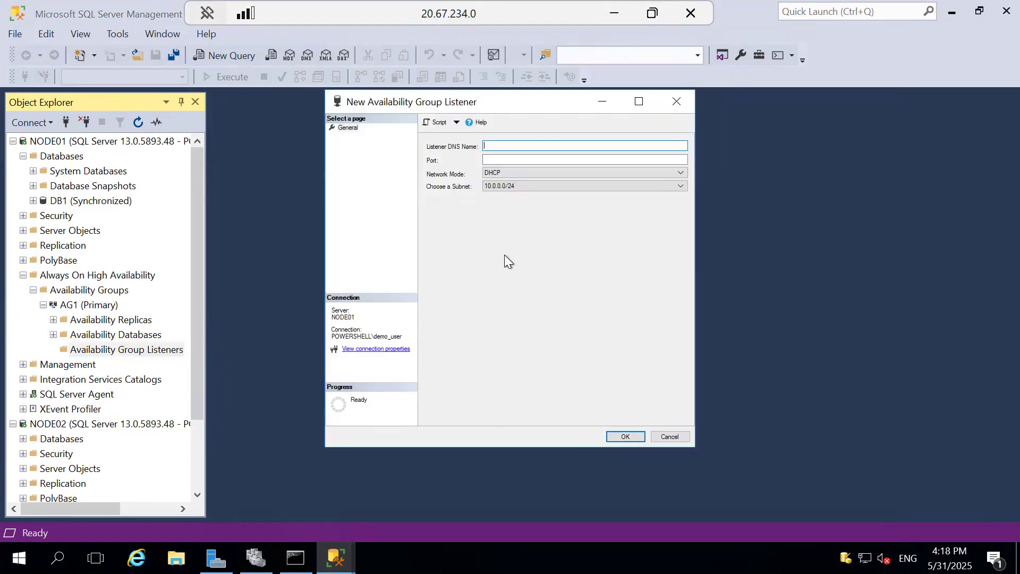
{"action": "type", "text": "LIST01"}
{"action": "left_click", "coordinate": [498, 159]}
{"action": "type", "text": "1433"}
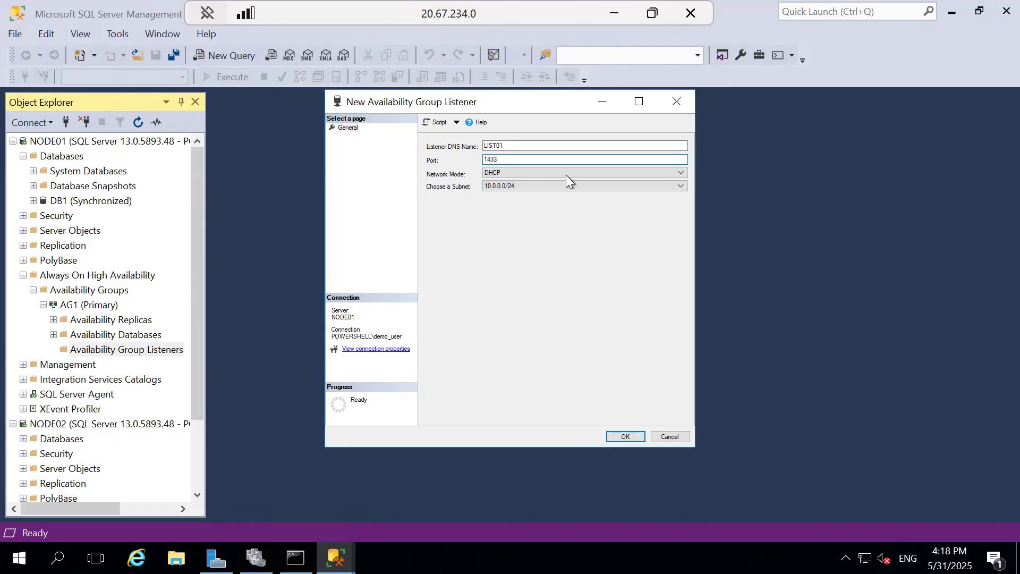
Step: Switch the listener's network mode to Static IP and enter IPv4 address 10.0.0.8 for subnet 10.0.0.0/24
{"action": "left_click", "coordinate": [505, 174]}
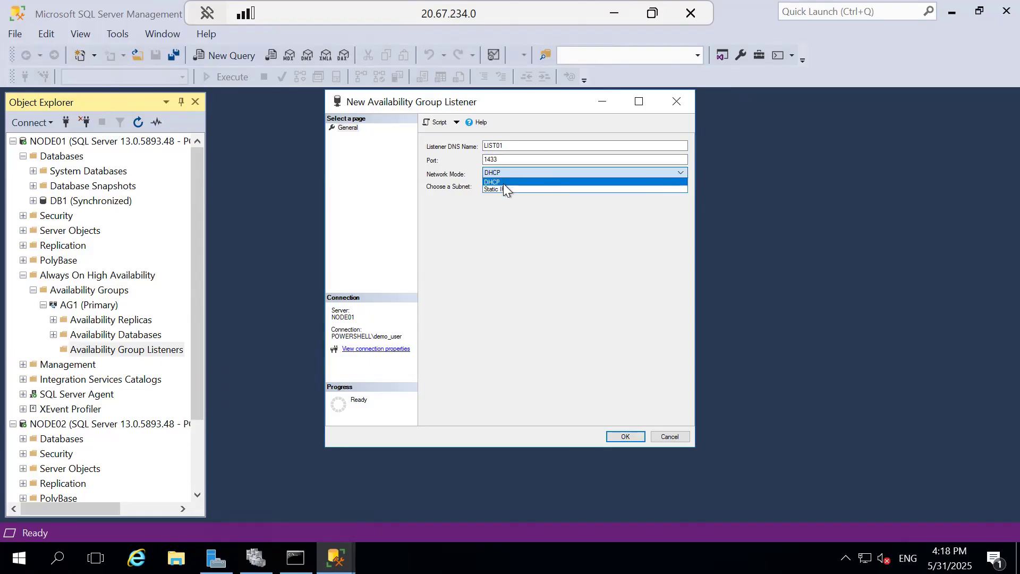
{"action": "left_click", "coordinate": [502, 190]}
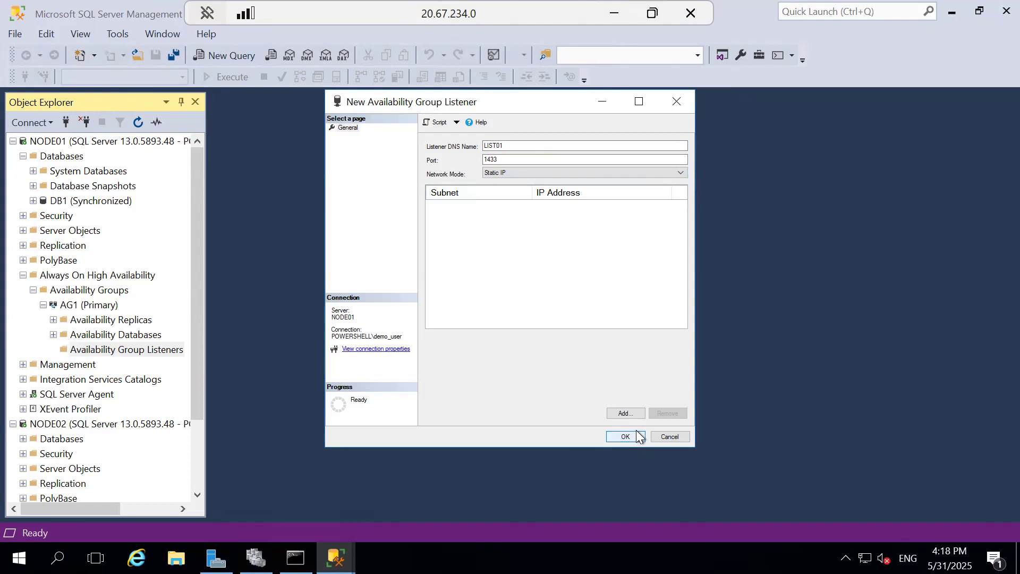
{"action": "left_click", "coordinate": [628, 413]}
{"action": "left_click", "coordinate": [425, 243]}
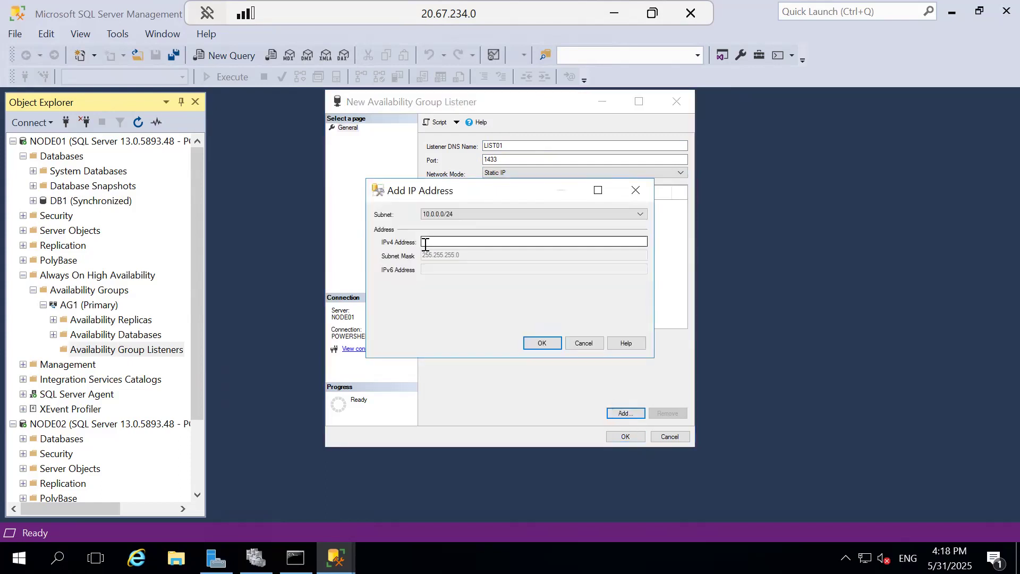
{"action": "type", "text": "10.0.0.8"}
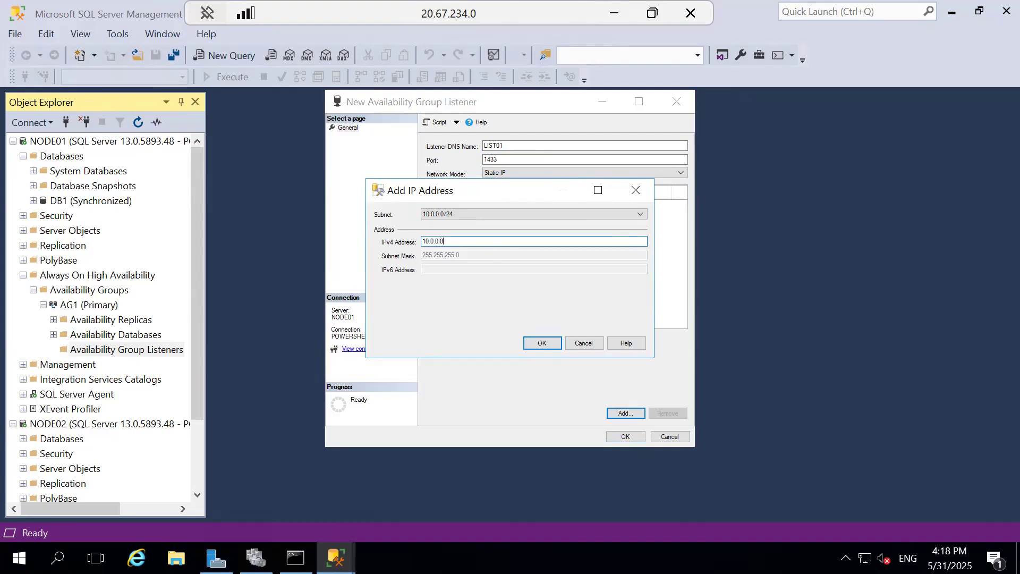
Step: Review the Azure IP addresses of Node01, Node02 and WIN2016 in the Notepad notes, then return to the Node01 remote session
{"action": "left_click", "coordinate": [614, 14]}
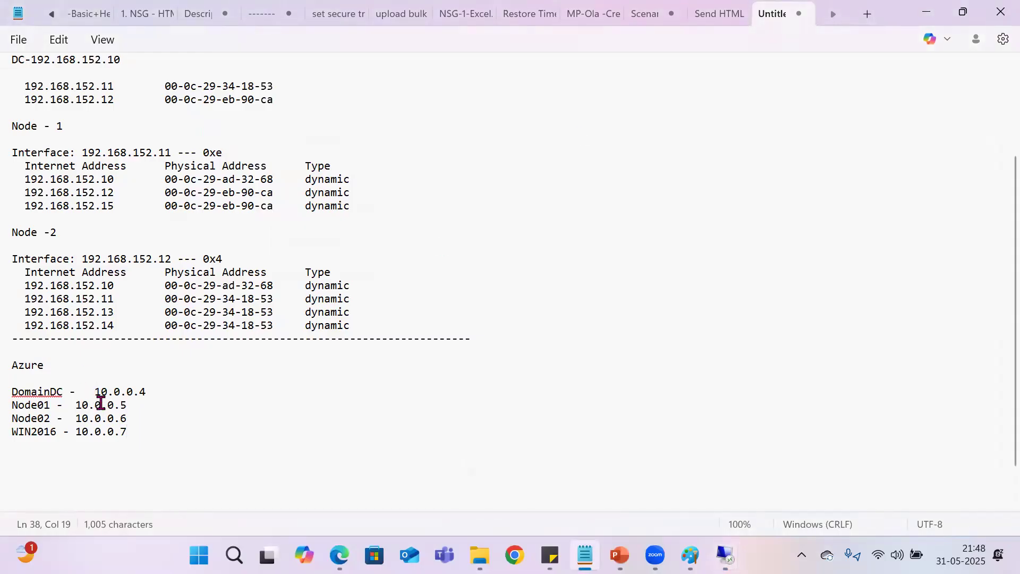
{"action": "double_click", "coordinate": [171, 391]}
{"action": "left_click_drag", "start_coordinate": [83, 405], "coordinate": [135, 407]}
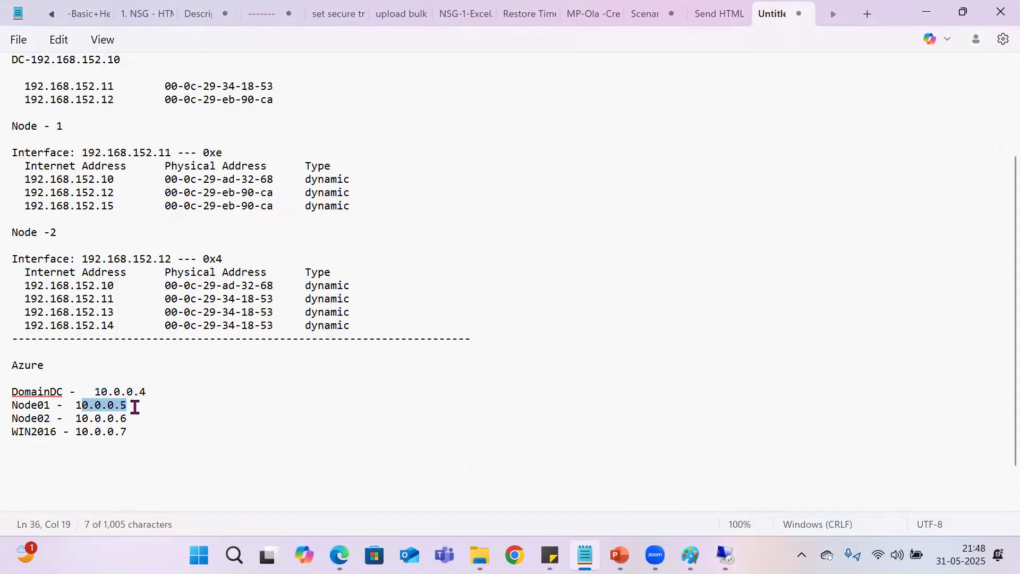
{"action": "left_click", "coordinate": [83, 419]}
{"action": "left_click", "coordinate": [137, 417], "text": "shift"}
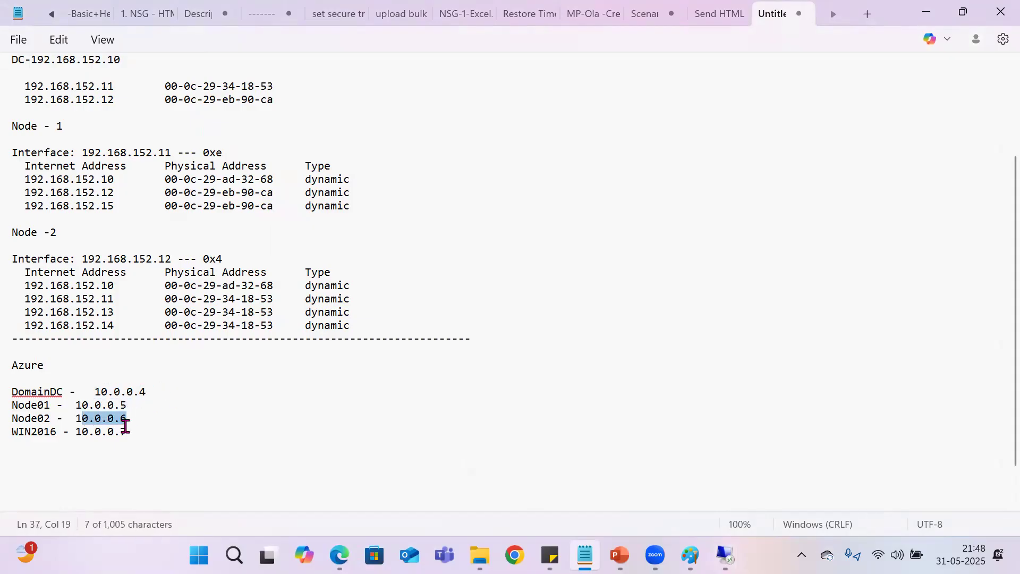
{"action": "left_click_drag", "start_coordinate": [77, 430], "coordinate": [145, 432]}
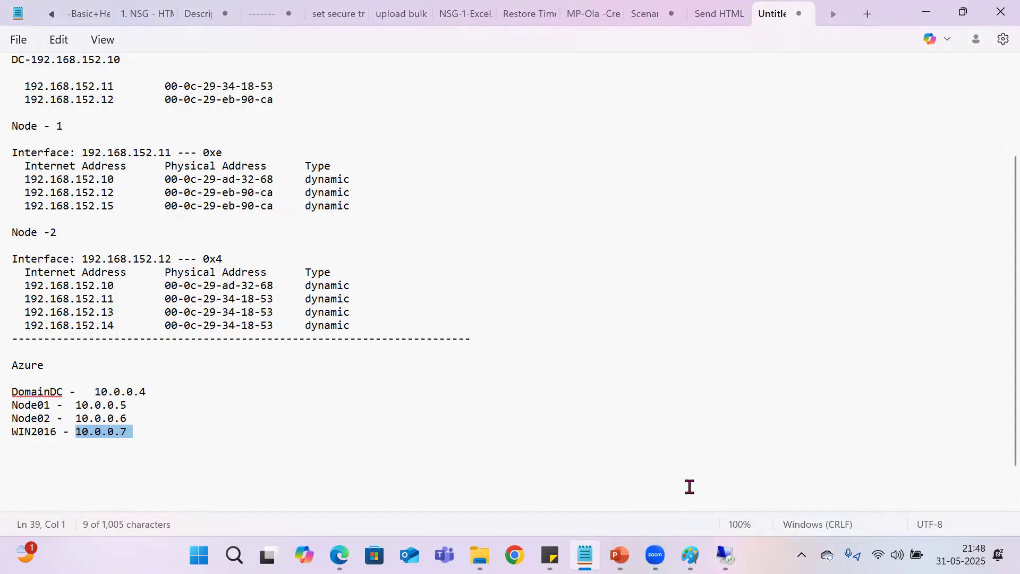
{"action": "left_click", "coordinate": [725, 555]}
{"action": "left_click", "coordinate": [758, 481]}
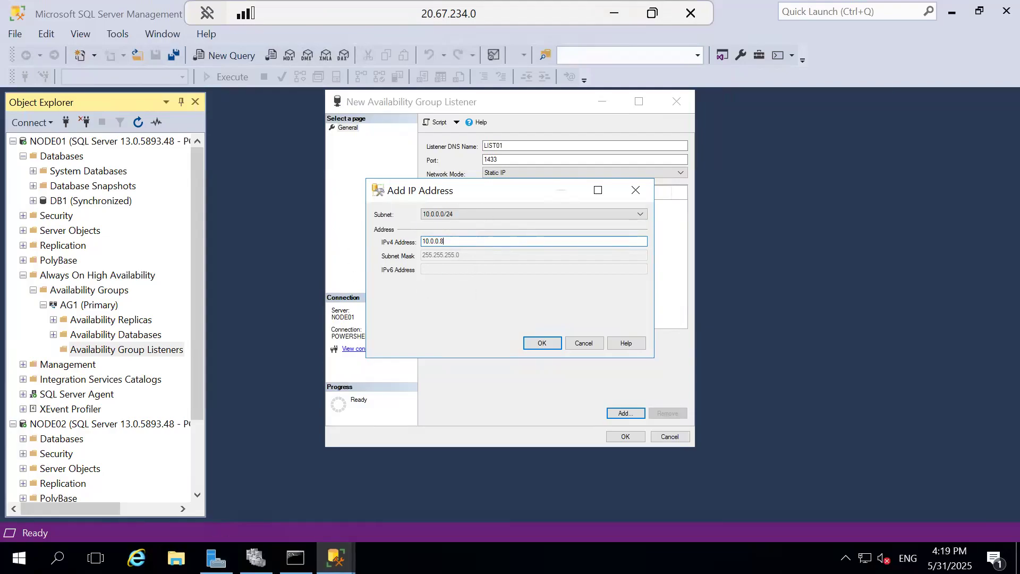
Step: Examine the resources of the AG1 role in Failover Cluster Manager with its window maximized
{"action": "left_click", "coordinate": [255, 556]}
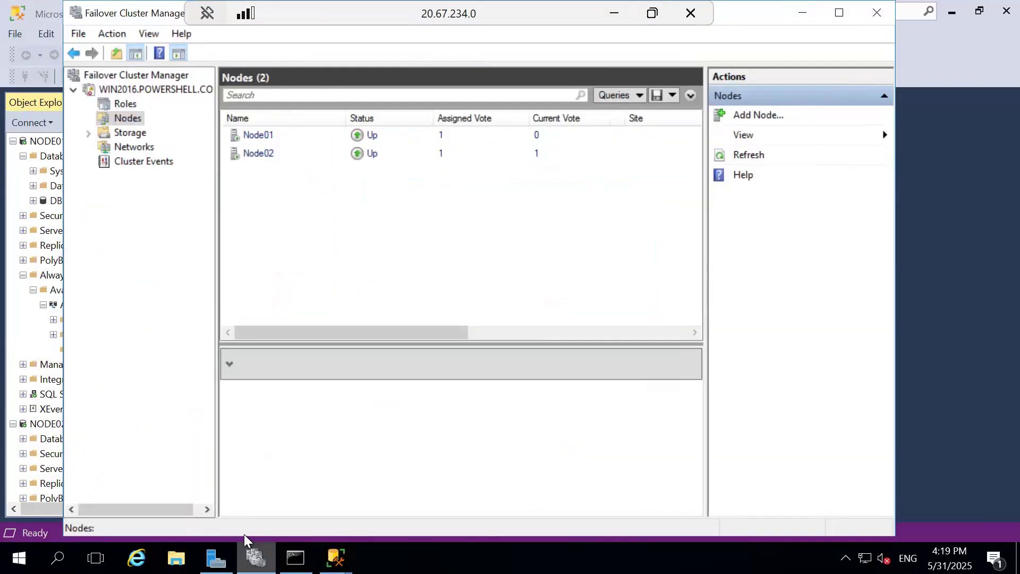
{"action": "left_click", "coordinate": [127, 103]}
{"action": "left_click", "coordinate": [270, 133]}
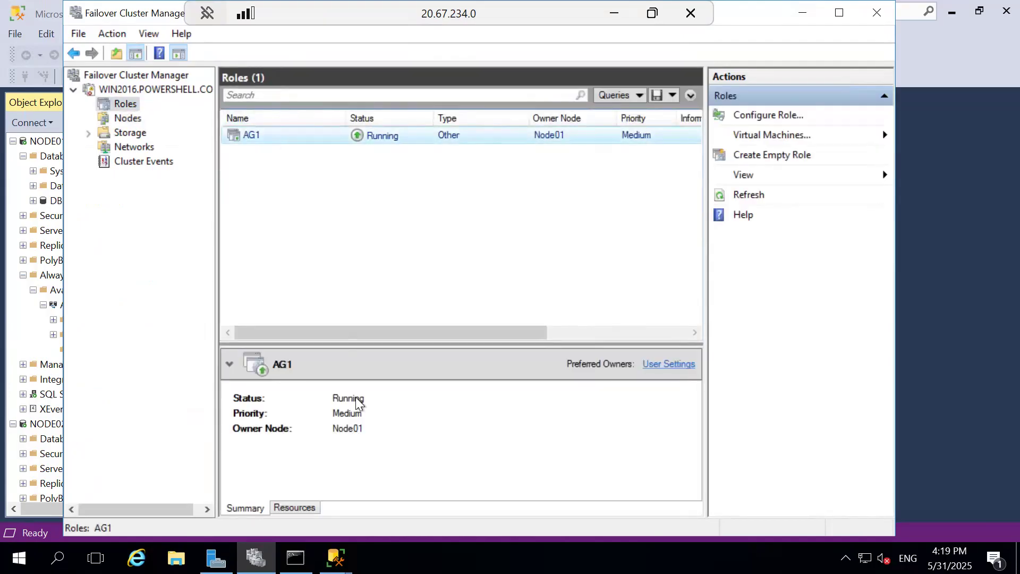
{"action": "left_click", "coordinate": [283, 506]}
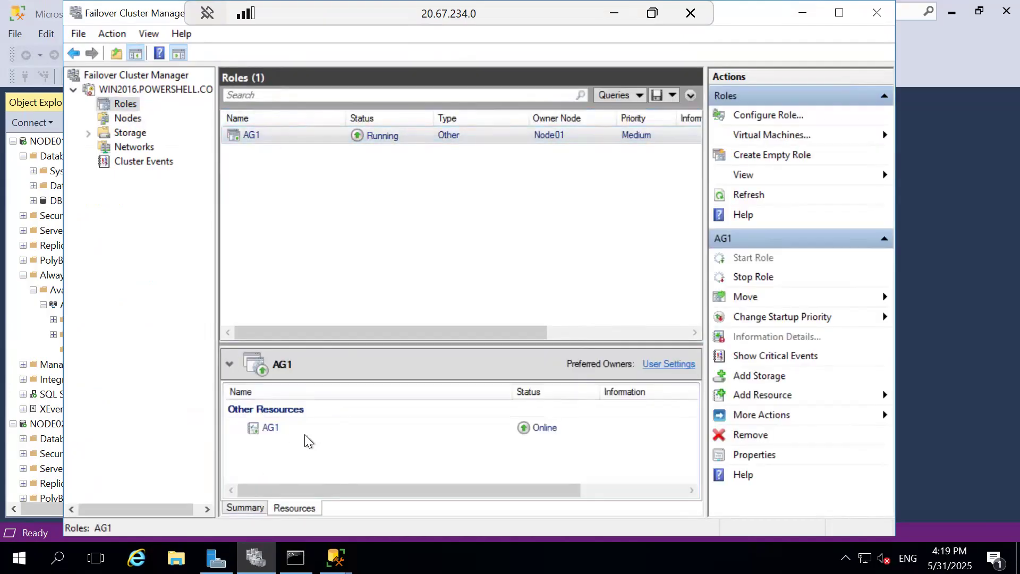
{"action": "left_click", "coordinate": [847, 14]}
{"action": "left_click", "coordinate": [190, 430]}
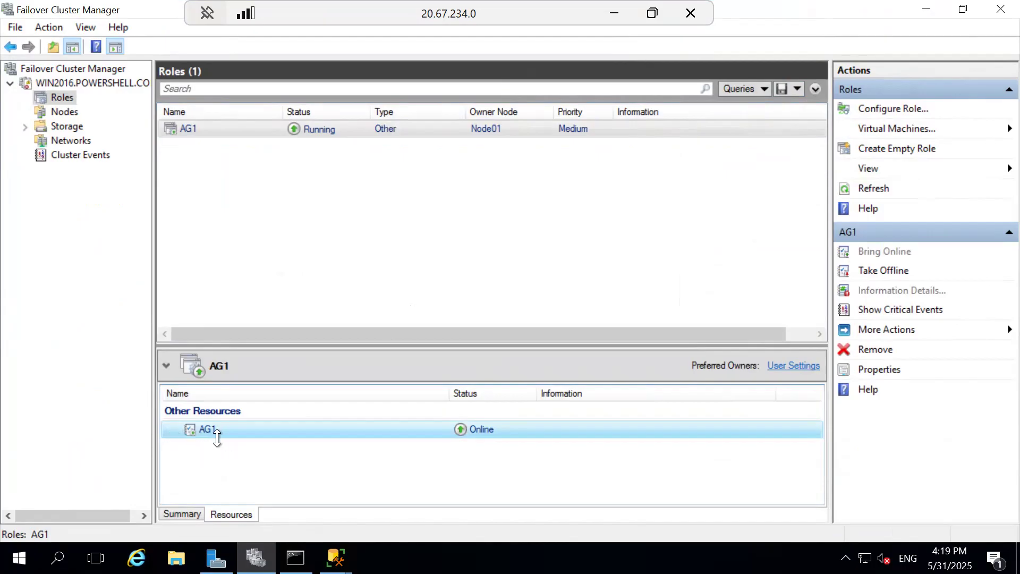
Step: Confirm the static address, create the LIST01 listener, and inspect its name and IP resources under the AG1 role in Failover Cluster Manager
{"action": "left_click", "coordinate": [336, 558]}
{"action": "left_click", "coordinate": [468, 484]}
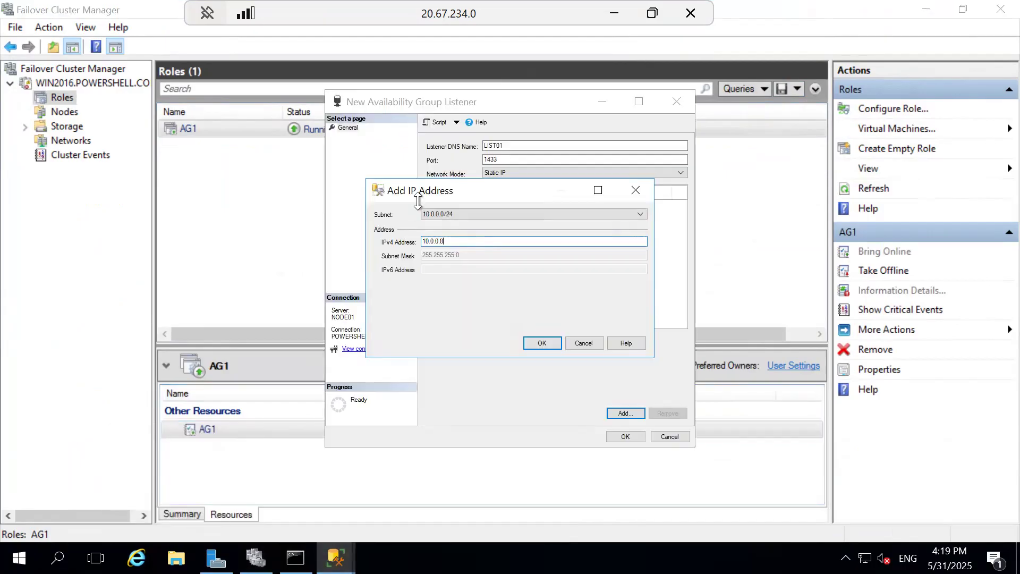
{"action": "left_click", "coordinate": [541, 343]}
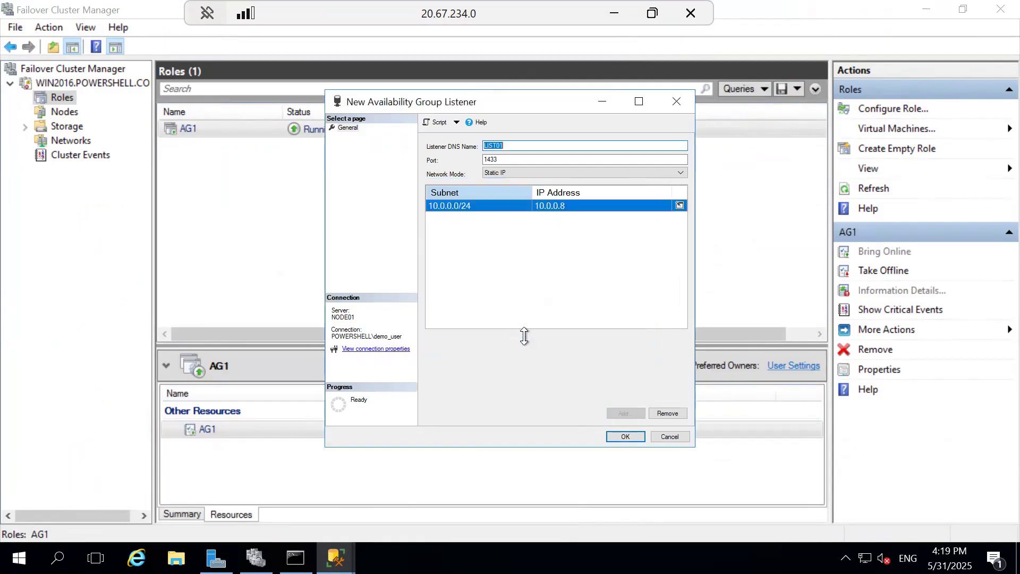
{"action": "left_click", "coordinate": [625, 437]}
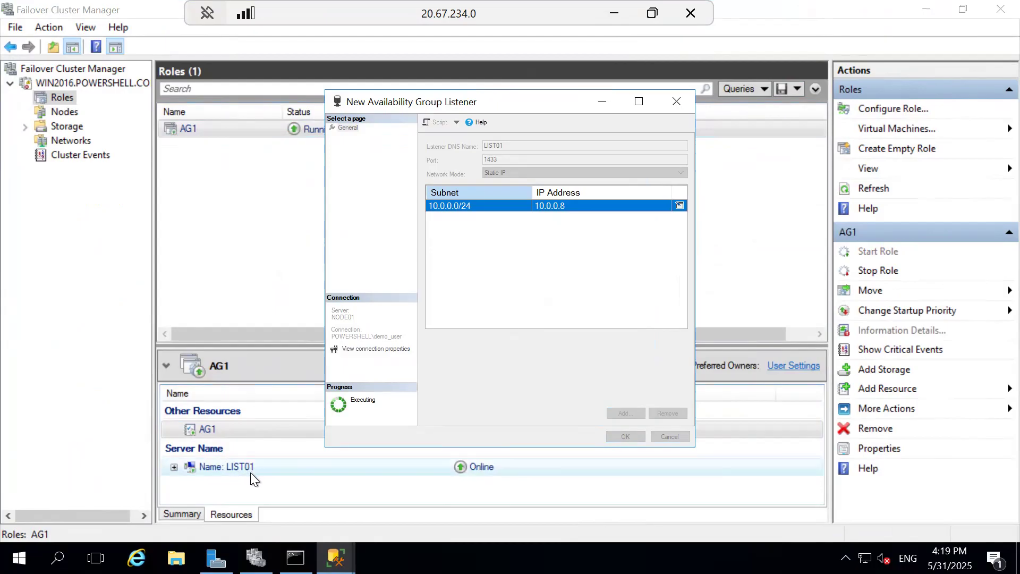
{"action": "left_click", "coordinate": [174, 467]}
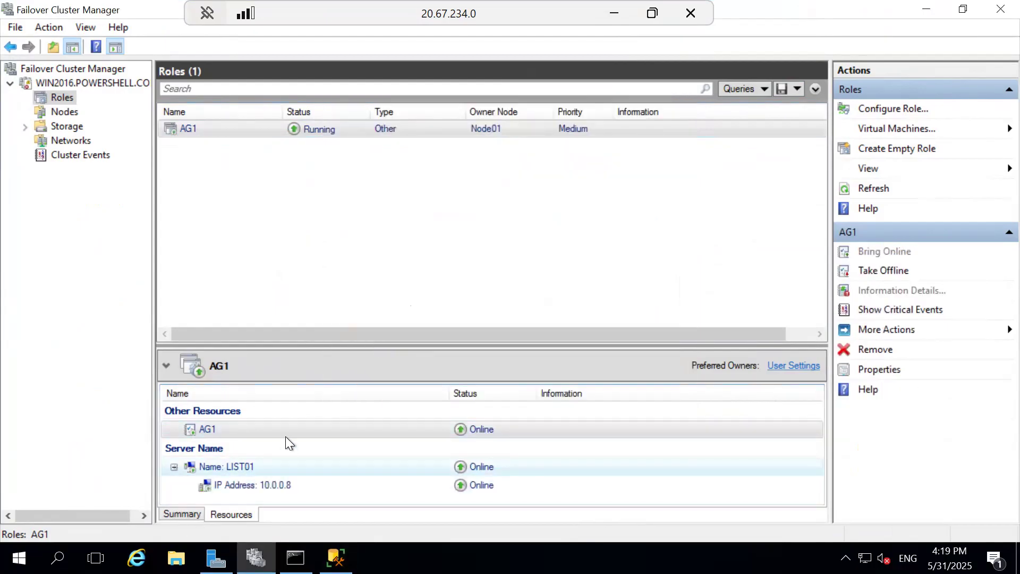
{"action": "left_click", "coordinate": [273, 486]}
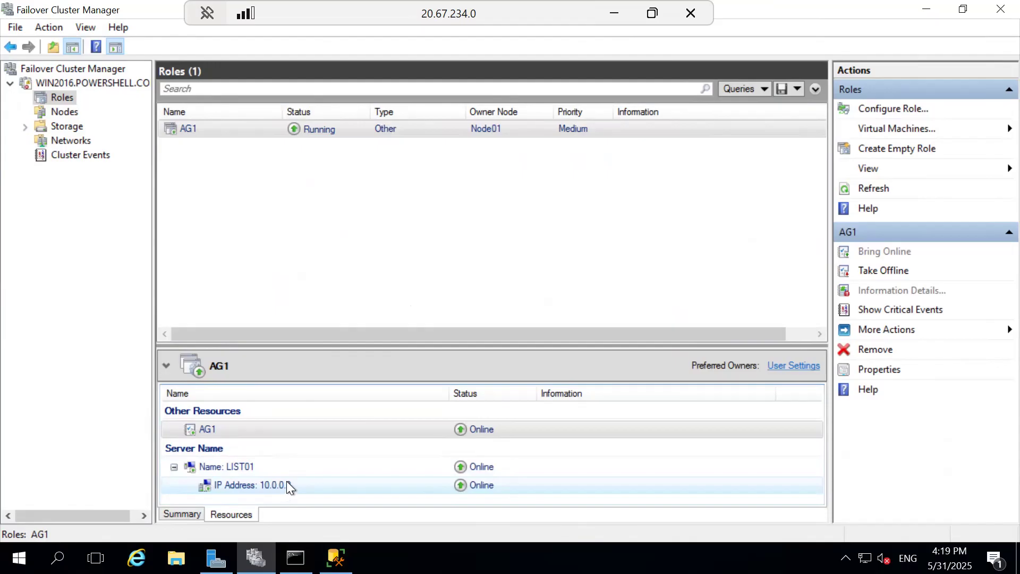
Step: Inspect the availability replicas of AG1 in SQL Server Management Studio and check this machine's hostname in the command prompt
{"action": "left_click", "coordinate": [336, 558]}
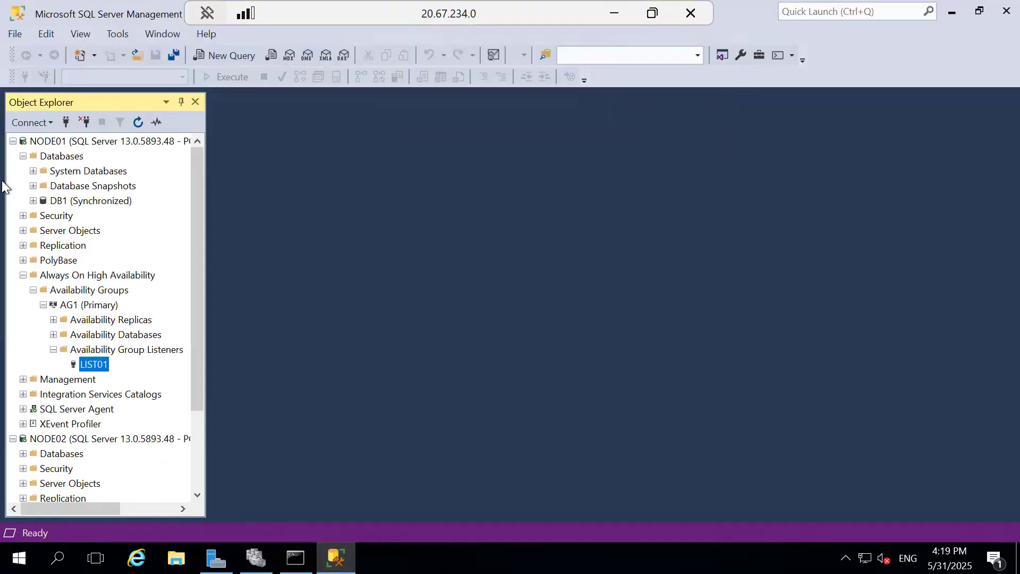
{"action": "left_click", "coordinate": [65, 123]}
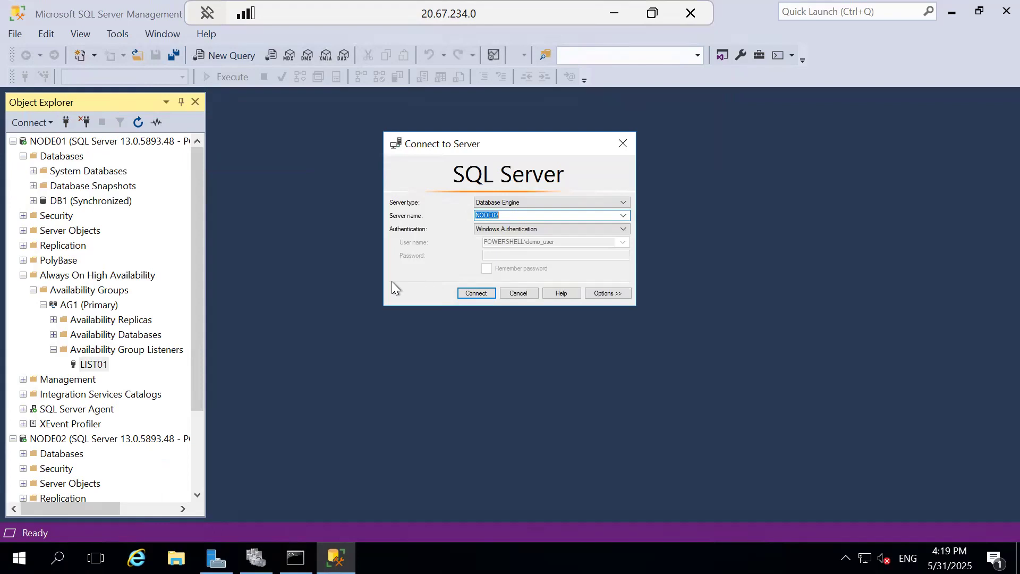
{"action": "left_click", "coordinate": [518, 292]}
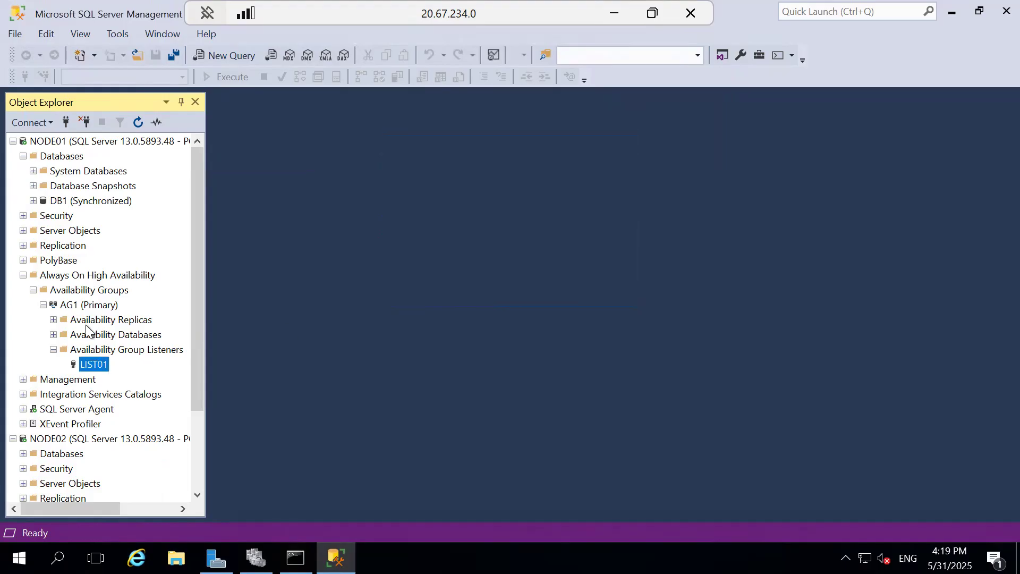
{"action": "left_click", "coordinate": [53, 318]}
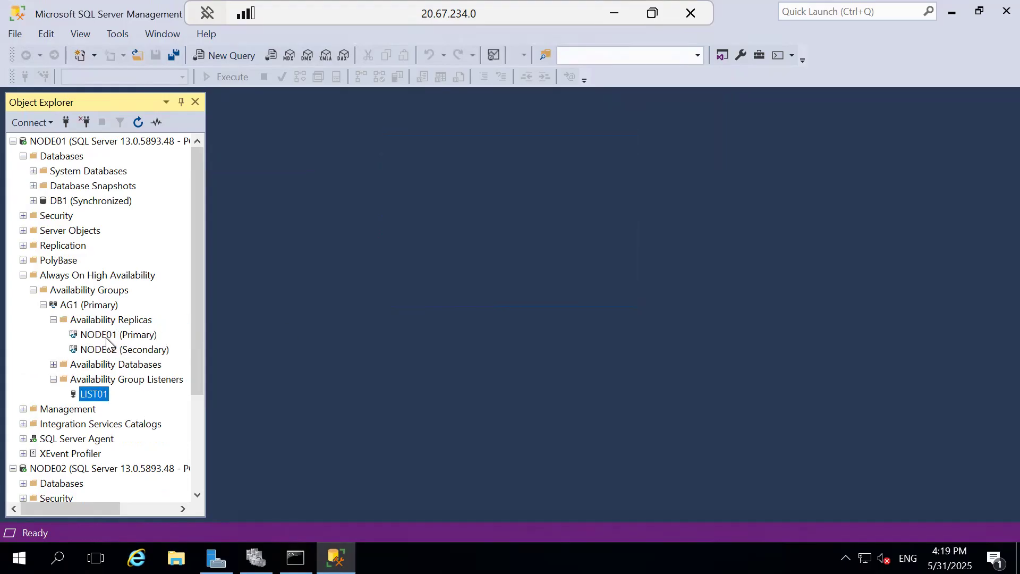
{"action": "left_click", "coordinate": [126, 337]}
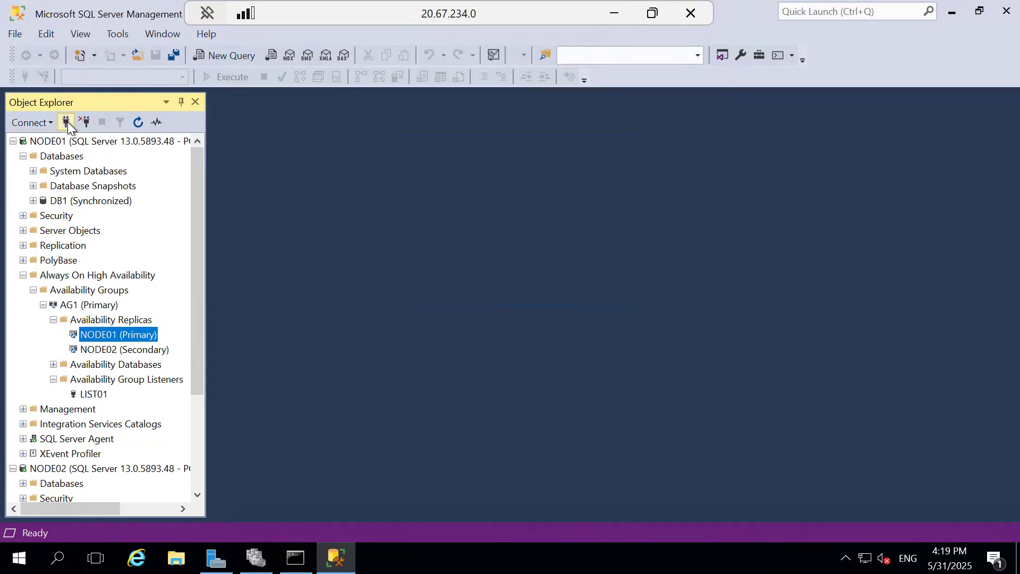
{"action": "left_click", "coordinate": [295, 557]}
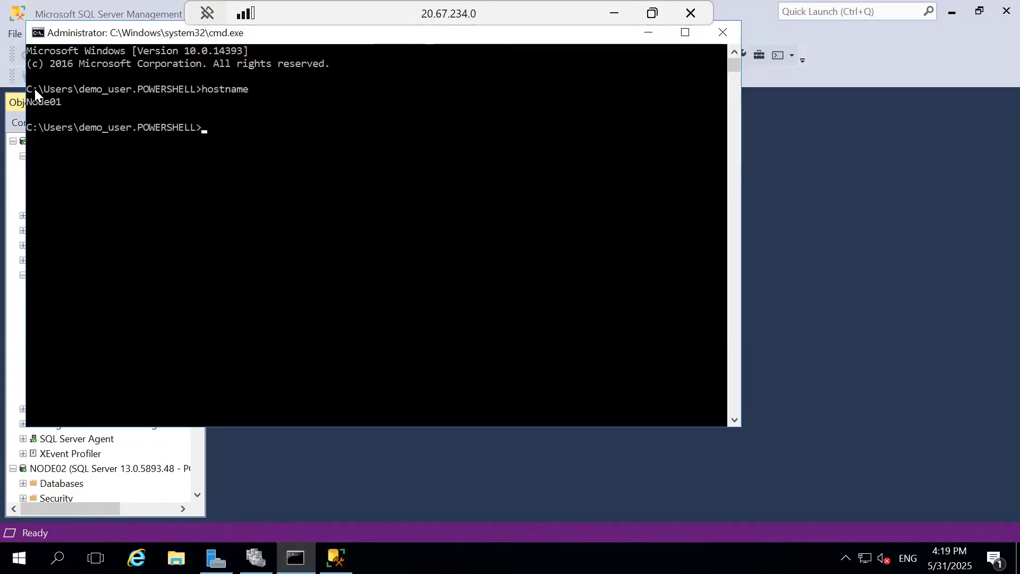
{"action": "left_click", "coordinate": [847, 304]}
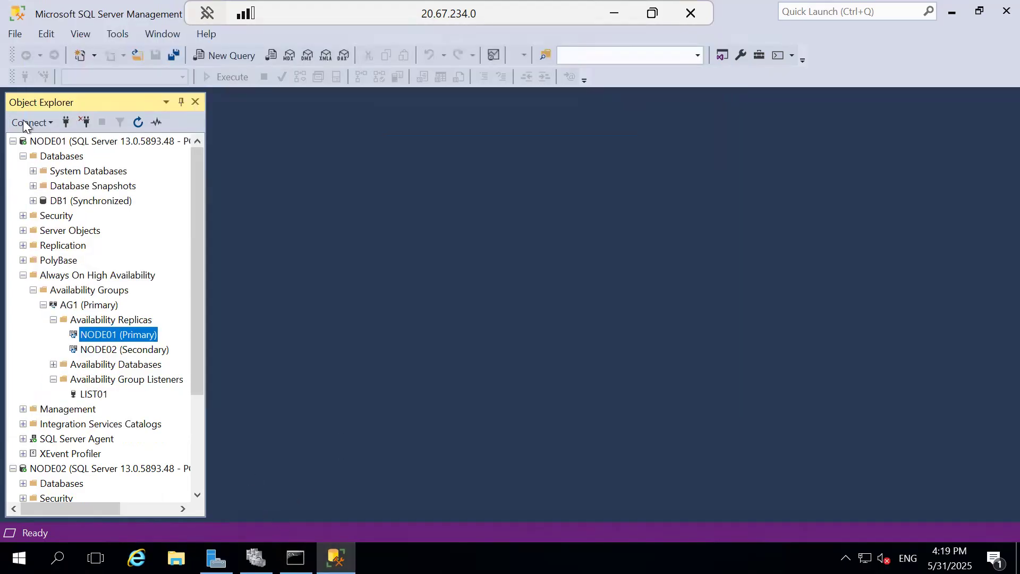
Step: Connect Object Explorer on Node01 to the listener LIST01 with Windows Authentication
{"action": "left_click", "coordinate": [65, 123]}
{"action": "type", "text": "LIST01"}
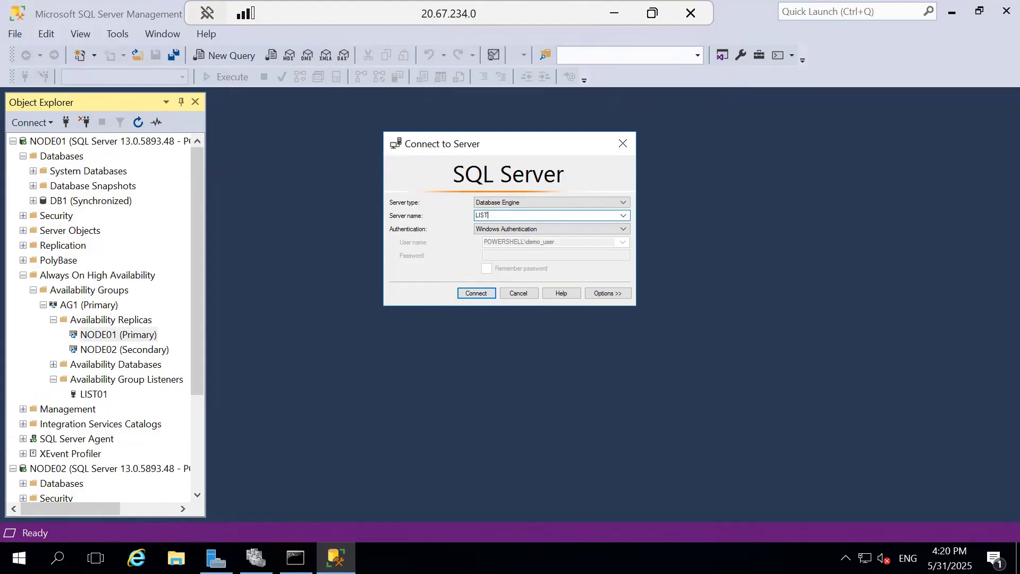
{"action": "left_click", "coordinate": [474, 293]}
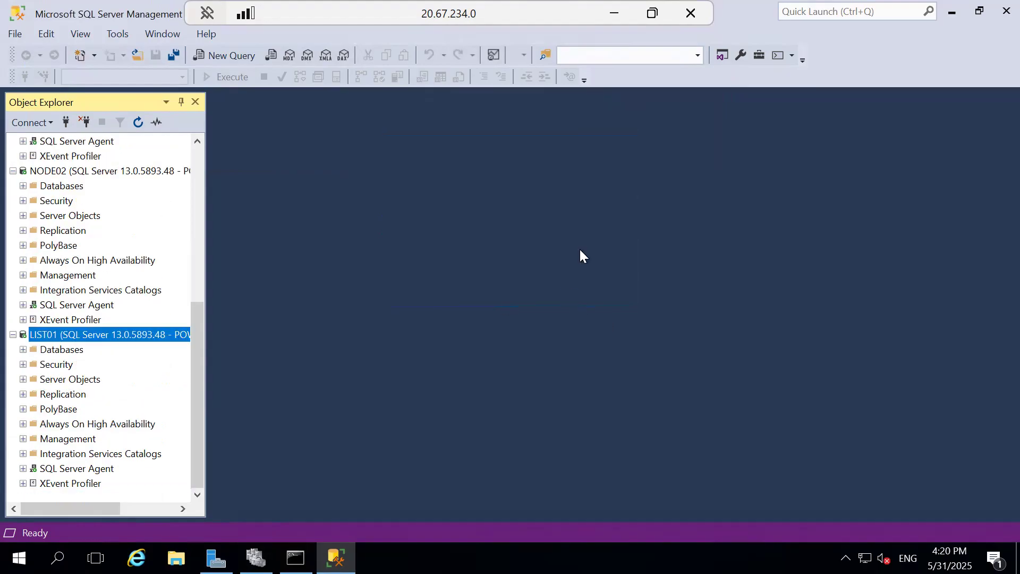
Step: Switch to the Node02 remote session and connect SQL Server Management Studio there to NODE02
{"action": "left_click", "coordinate": [614, 13]}
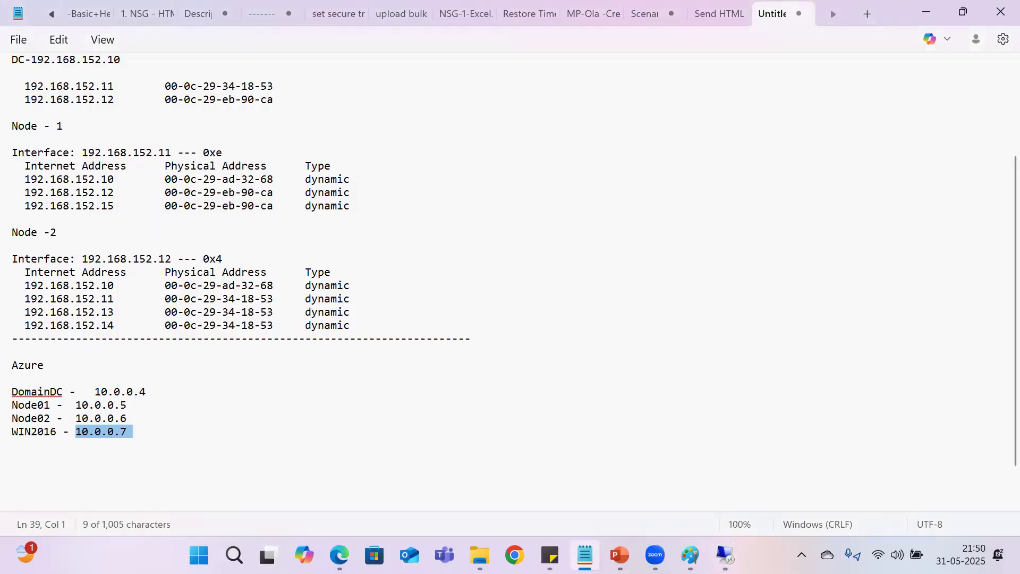
{"action": "mouse_move", "coordinate": [725, 556]}
{"action": "left_click", "coordinate": [843, 471]}
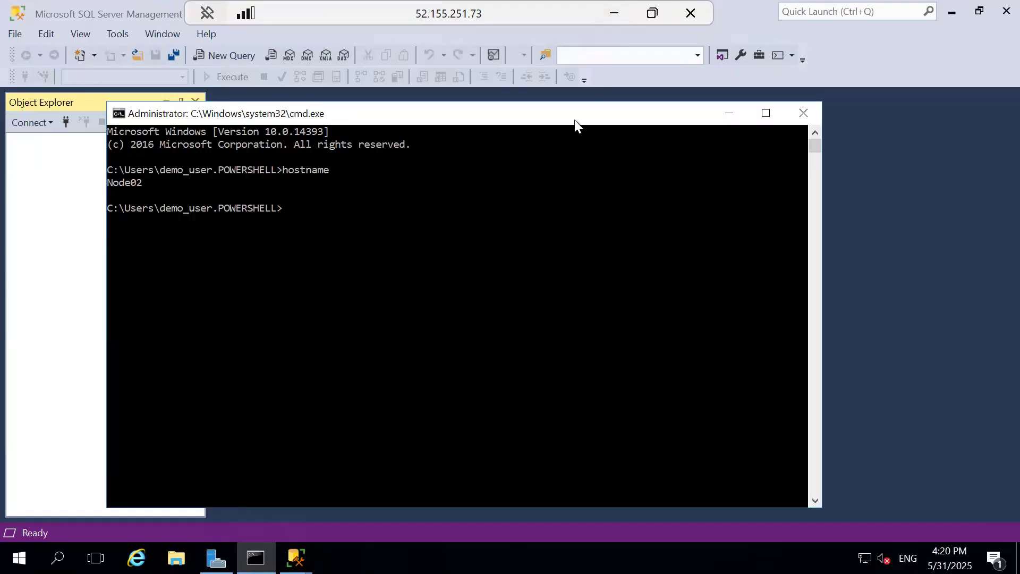
{"action": "left_click", "coordinate": [727, 115]}
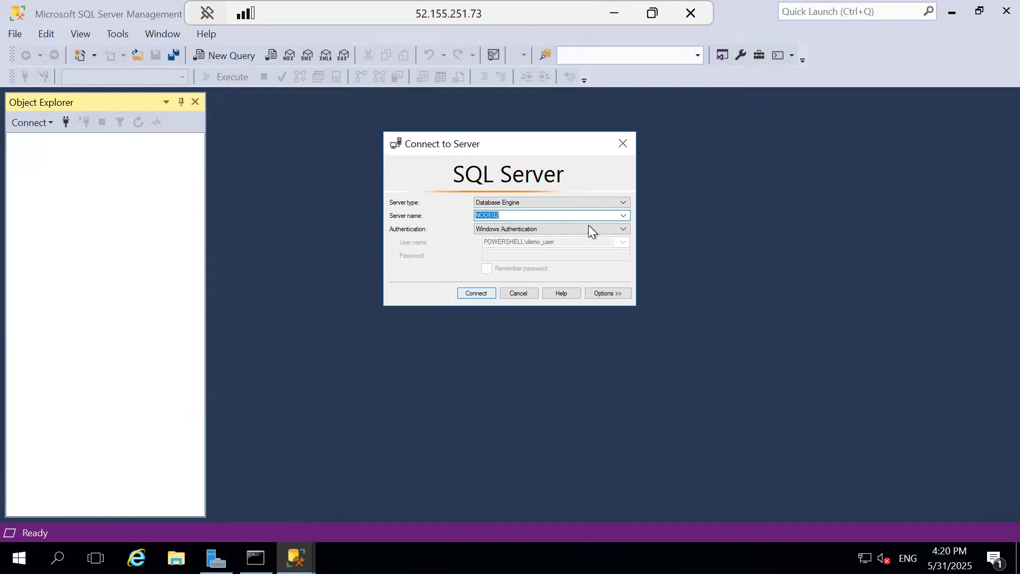
{"action": "left_click", "coordinate": [622, 216]}
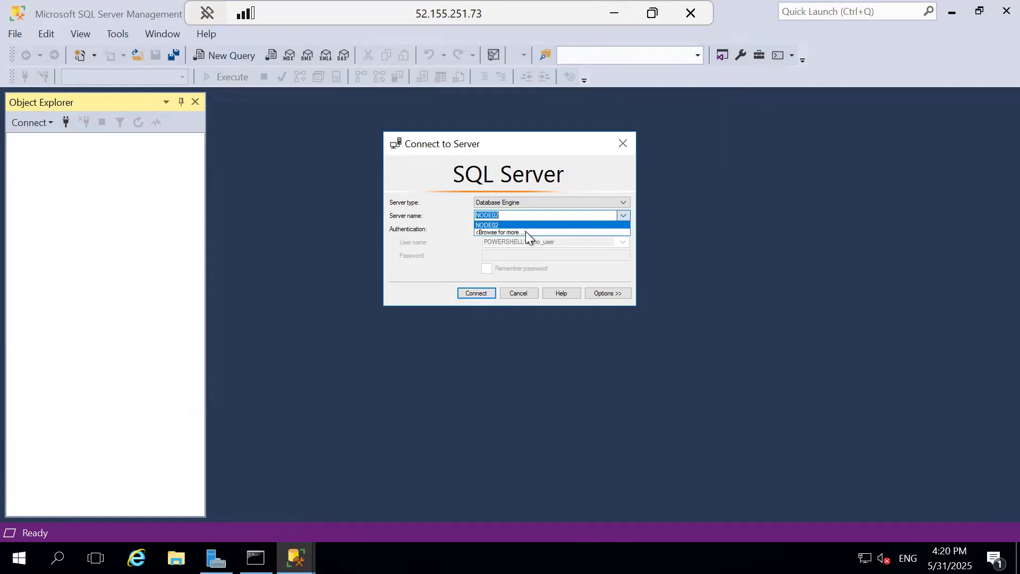
{"action": "left_click", "coordinate": [471, 295]}
{"action": "left_click", "coordinate": [459, 293]}
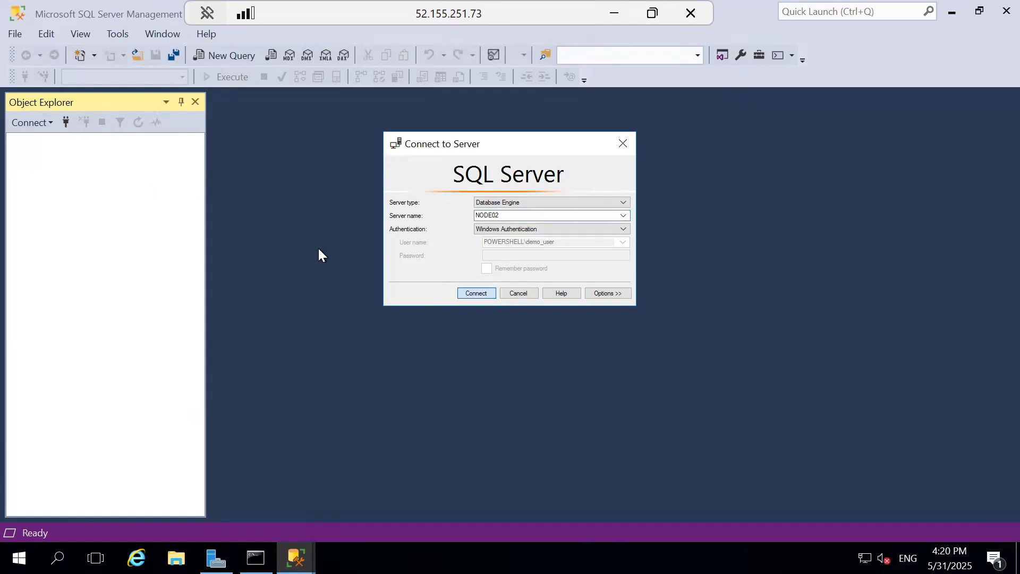
Step: Add a Database Engine connection to NODE01 in Object Explorer on Node02
{"action": "left_click", "coordinate": [66, 122]}
{"action": "left_click", "coordinate": [521, 215]}
{"action": "type", "text": "1"}
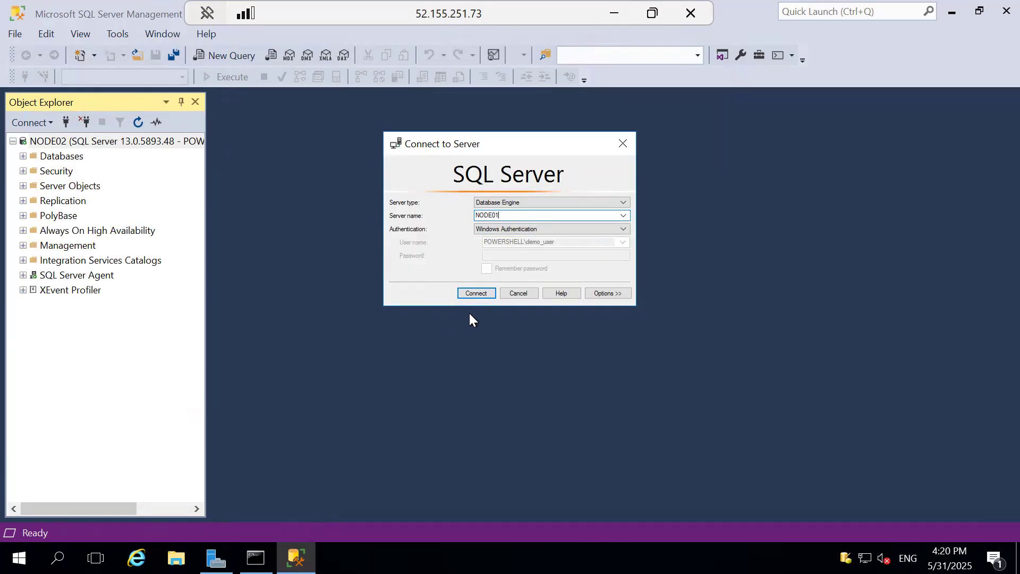
{"action": "left_click", "coordinate": [467, 293]}
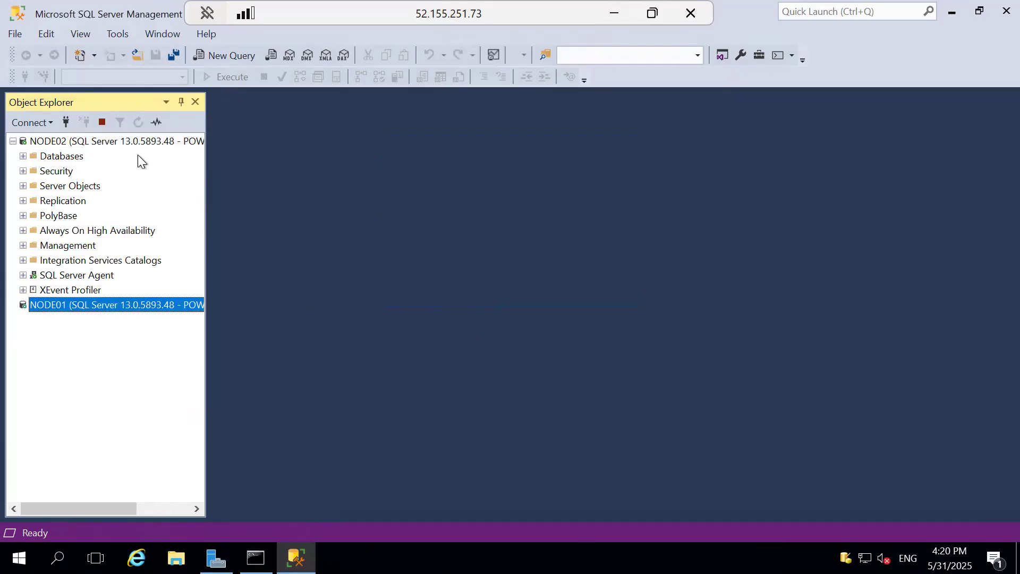
Step: Expand NODE01's Always On High Availability tree down to the availability group listeners of AG1
{"action": "left_click", "coordinate": [53, 230]}
{"action": "left_click", "coordinate": [45, 365]}
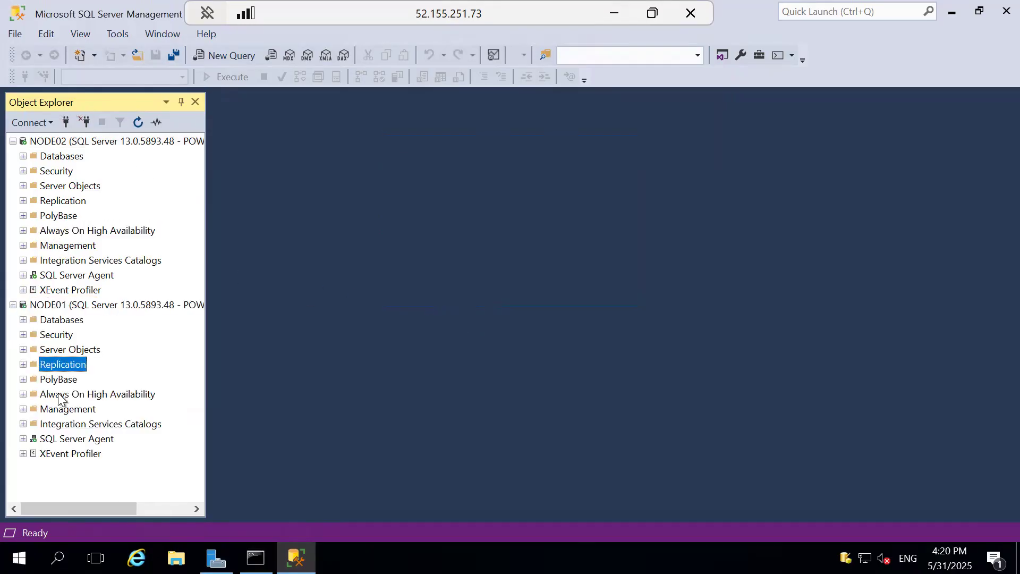
{"action": "left_click", "coordinate": [59, 395]}
{"action": "left_click", "coordinate": [23, 393]}
{"action": "left_click", "coordinate": [33, 409]}
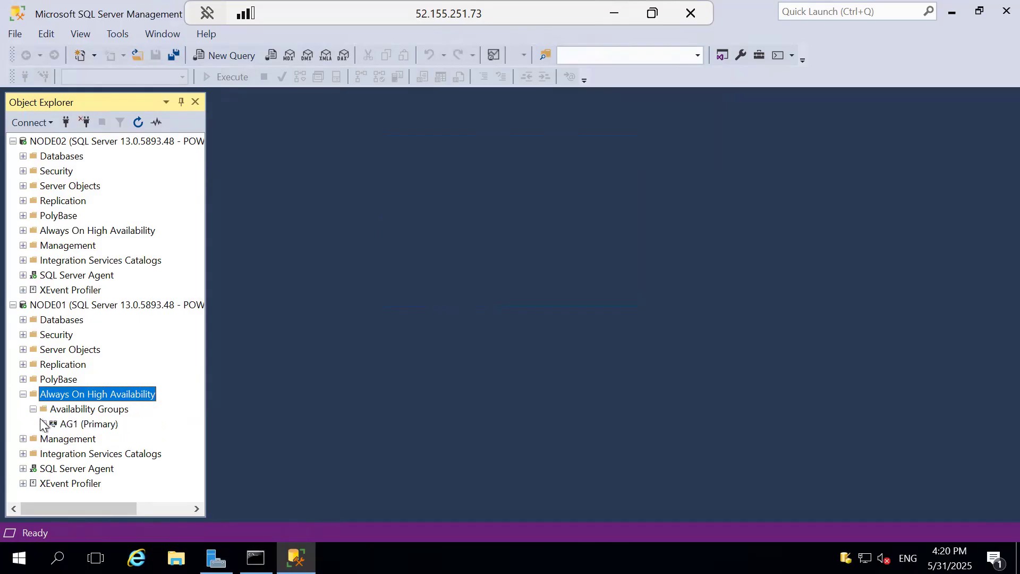
{"action": "left_click", "coordinate": [43, 424]}
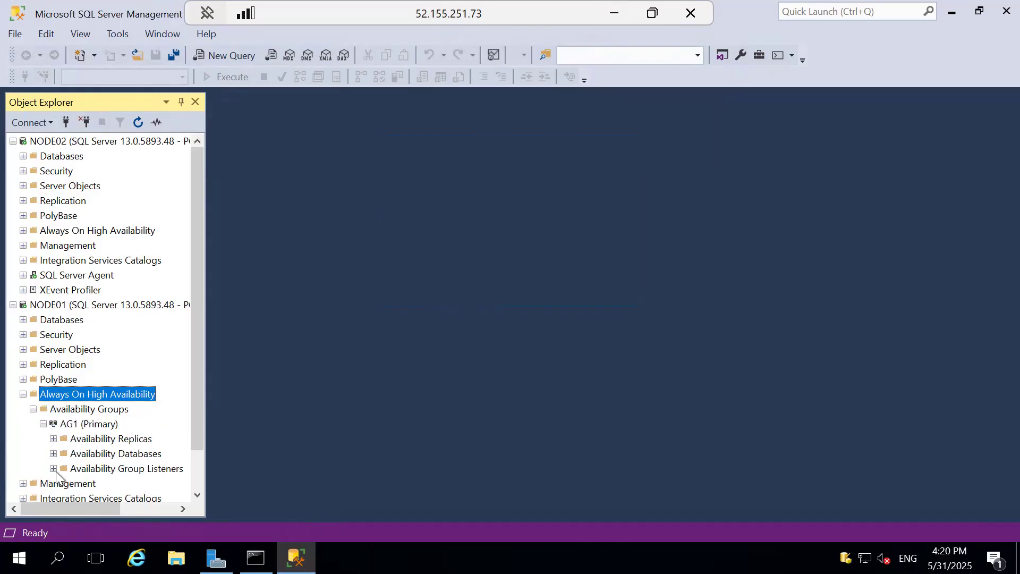
{"action": "left_click", "coordinate": [53, 469]}
Step: Try to connect to the listener LIST01 from Node02 with Windows Authentication and dismiss the resulting message
{"action": "left_click", "coordinate": [66, 122]}
{"action": "type", "text": "LIST01"}
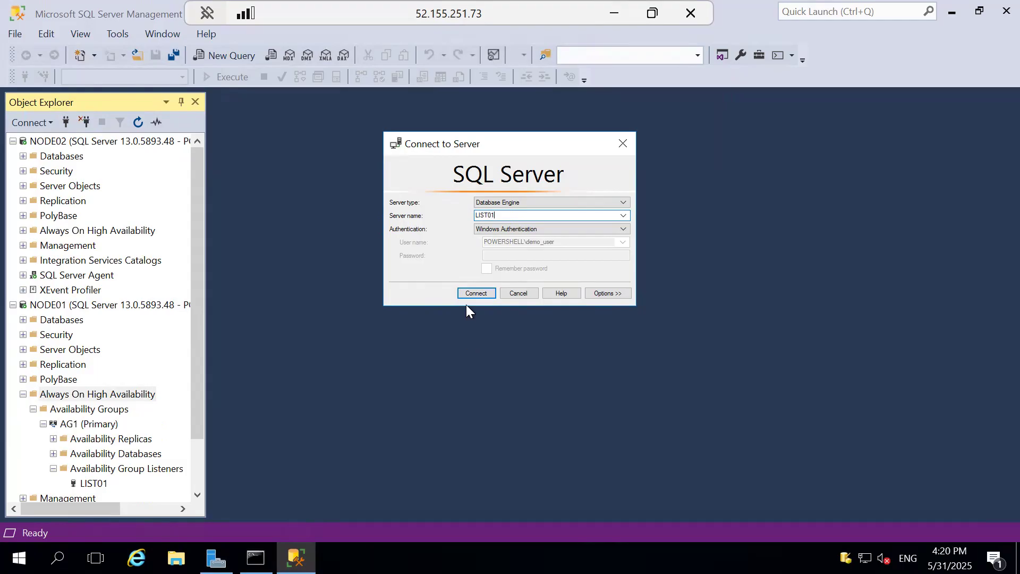
{"action": "key", "text": "Return"}
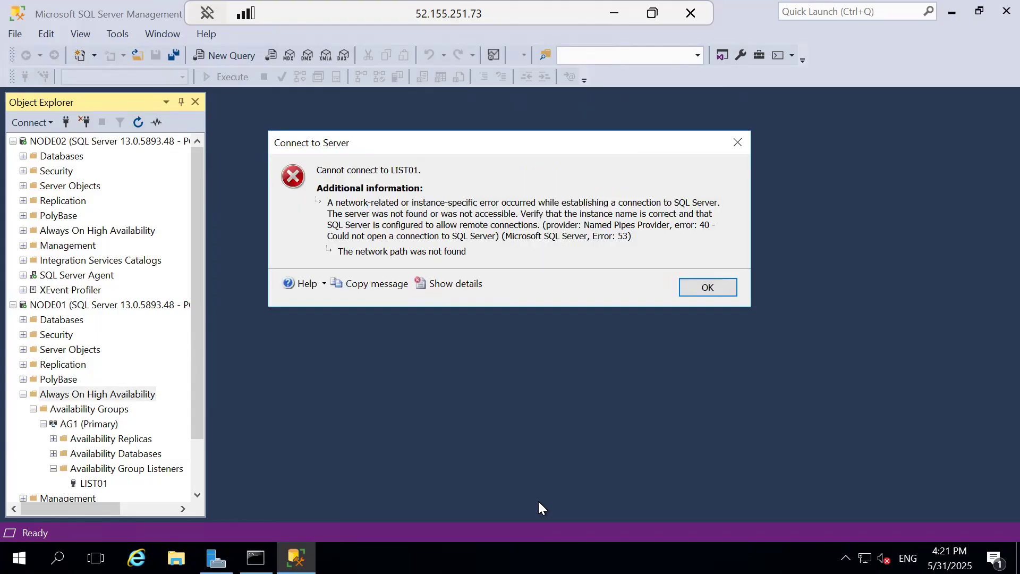
{"action": "left_click", "coordinate": [714, 290]}
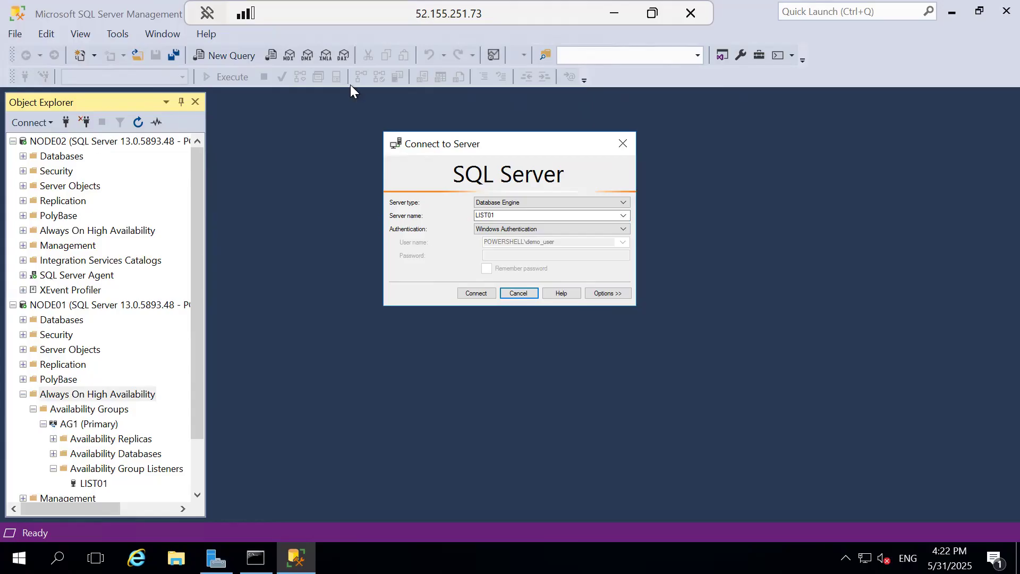
Step: Leave the remote session and show the Address Resolution Protocol (ARP) slide of the PowerPoint presentation
{"action": "left_click", "coordinate": [618, 18]}
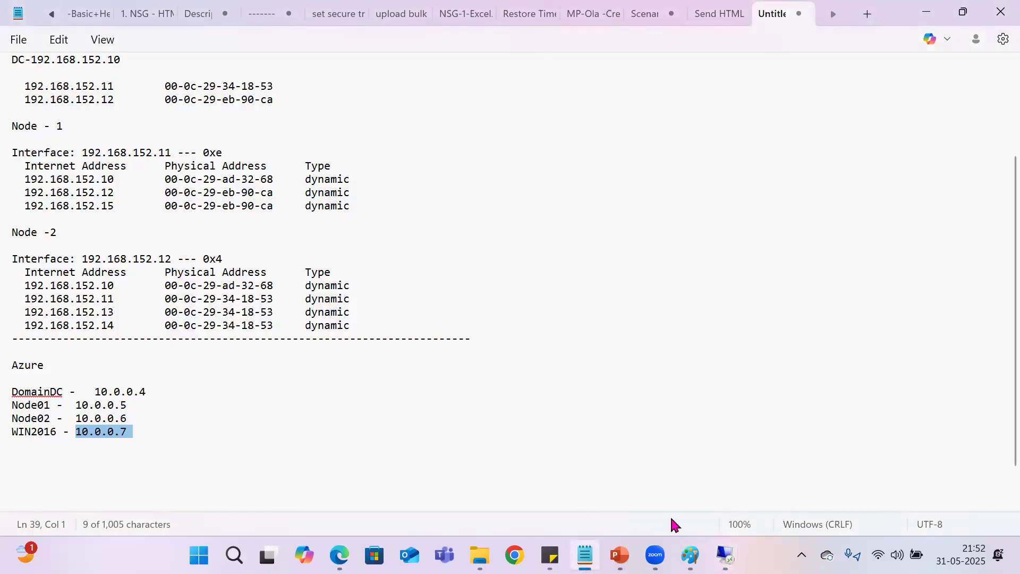
{"action": "left_click", "coordinate": [620, 556]}
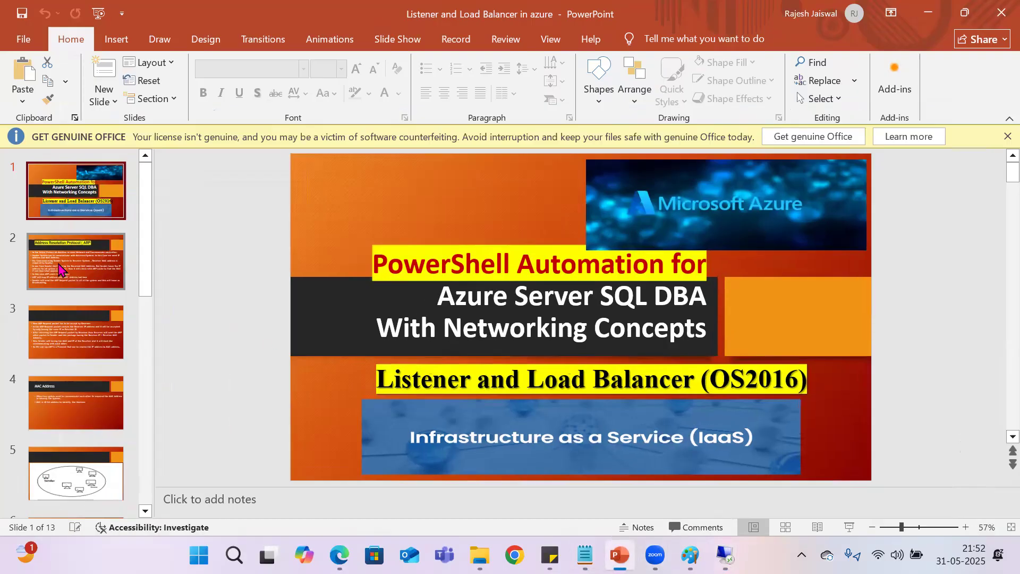
{"action": "left_click", "coordinate": [109, 274]}
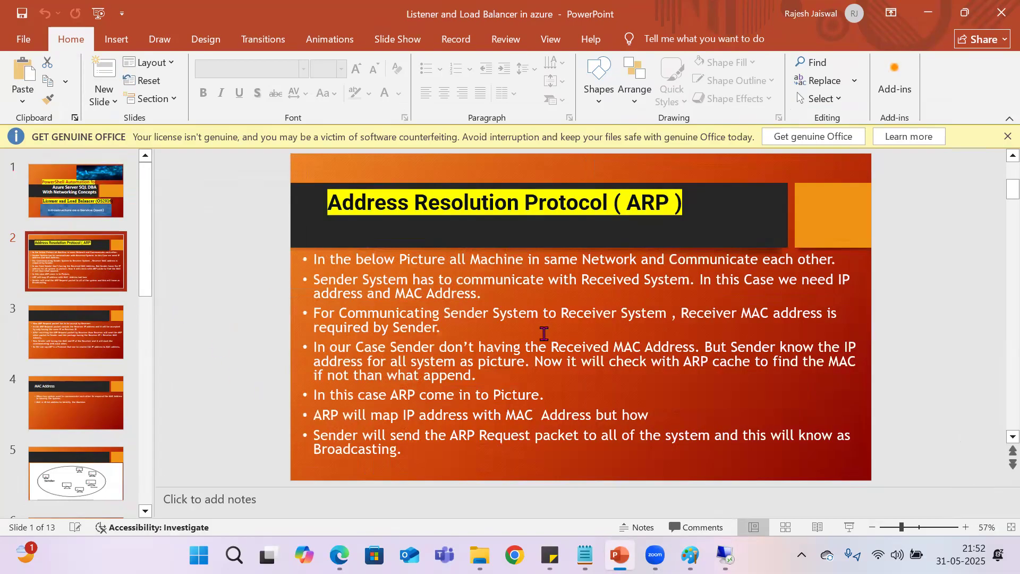
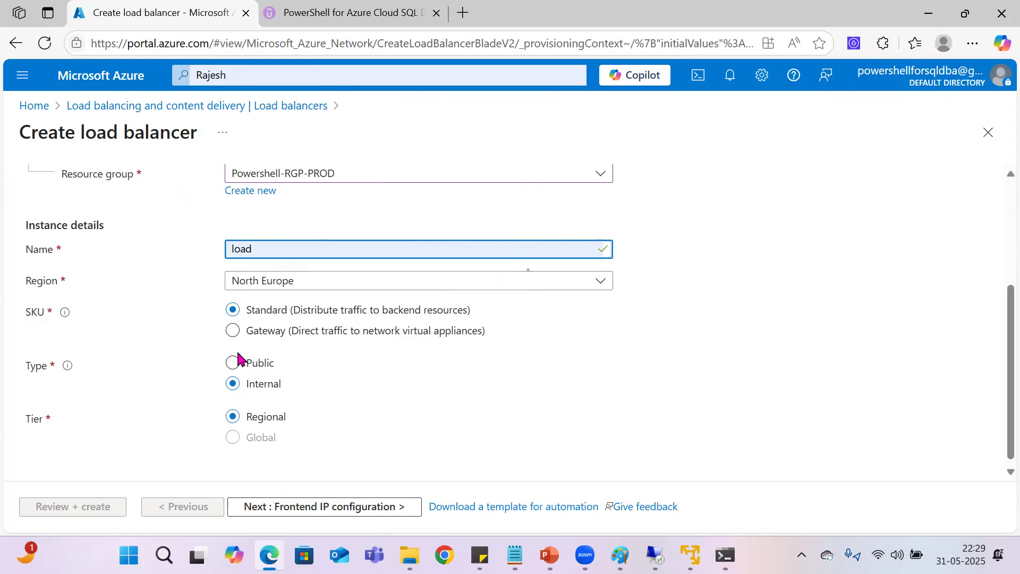
Step: Advance the load balancer setup to the frontend IP configuration stage and start adding a frontend IP configuration
{"action": "scroll", "coordinate": [237, 358], "scroll_direction": "up", "scroll_amount": 3}
{"action": "scroll", "coordinate": [174, 362], "scroll_direction": "down", "scroll_amount": 4}
{"action": "left_click", "coordinate": [289, 508]}
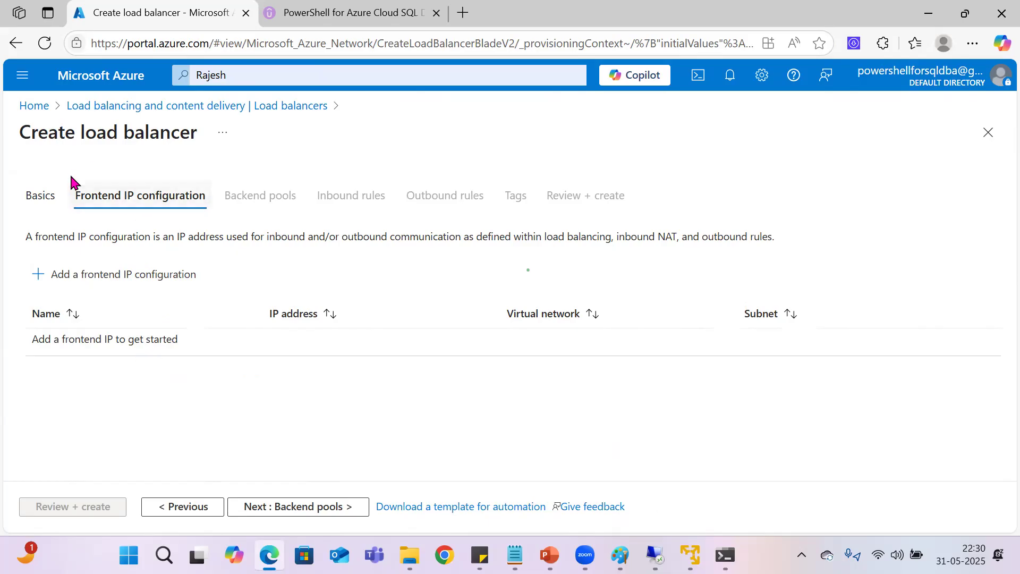
{"action": "left_click", "coordinate": [118, 290]}
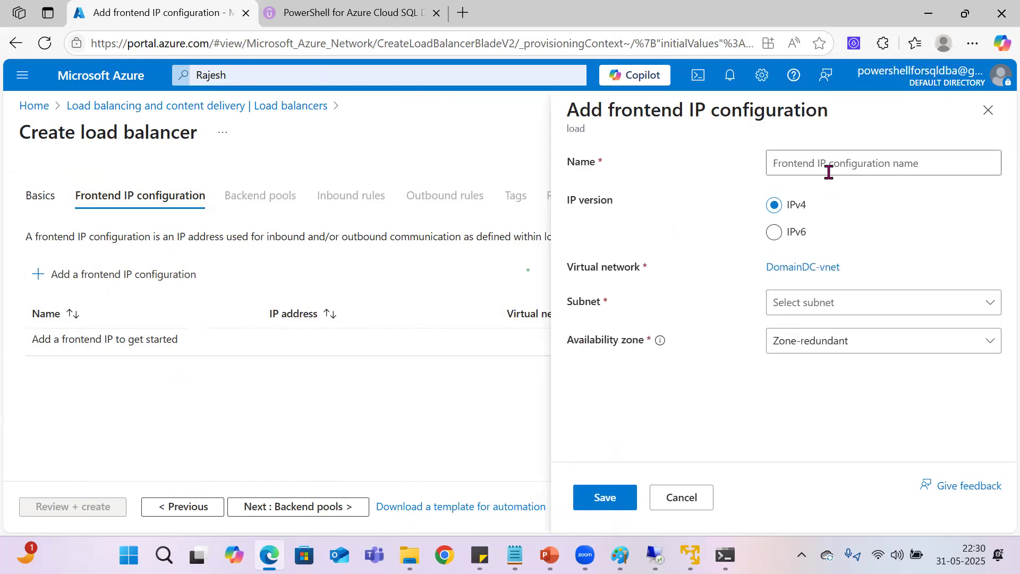
Step: Name the new frontend IP configuration Frontend_IP
{"action": "left_click", "coordinate": [830, 165]}
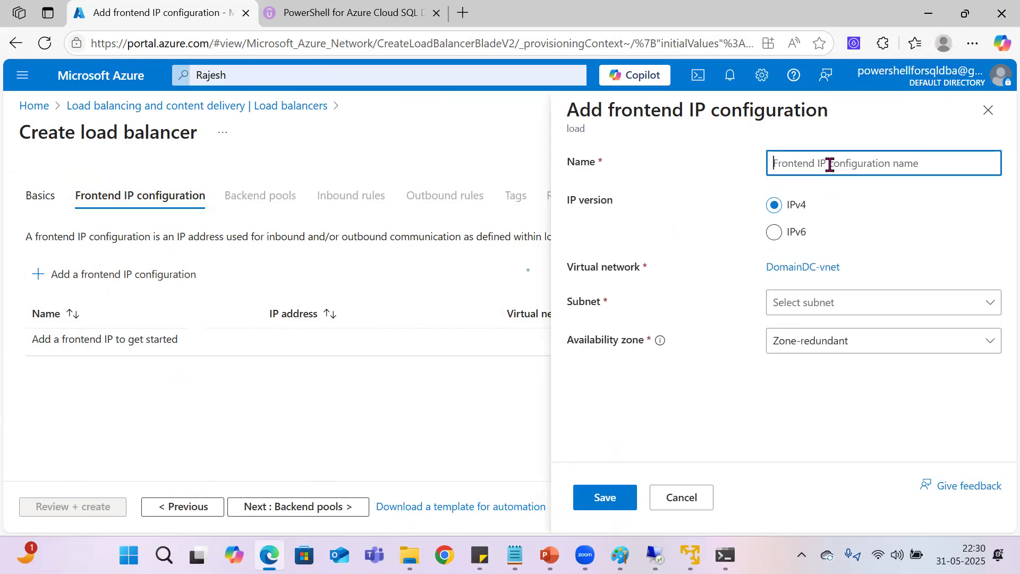
{"action": "double_click", "coordinate": [616, 109]}
{"action": "key", "text": "ctrl+c"}
{"action": "left_click", "coordinate": [784, 161]}
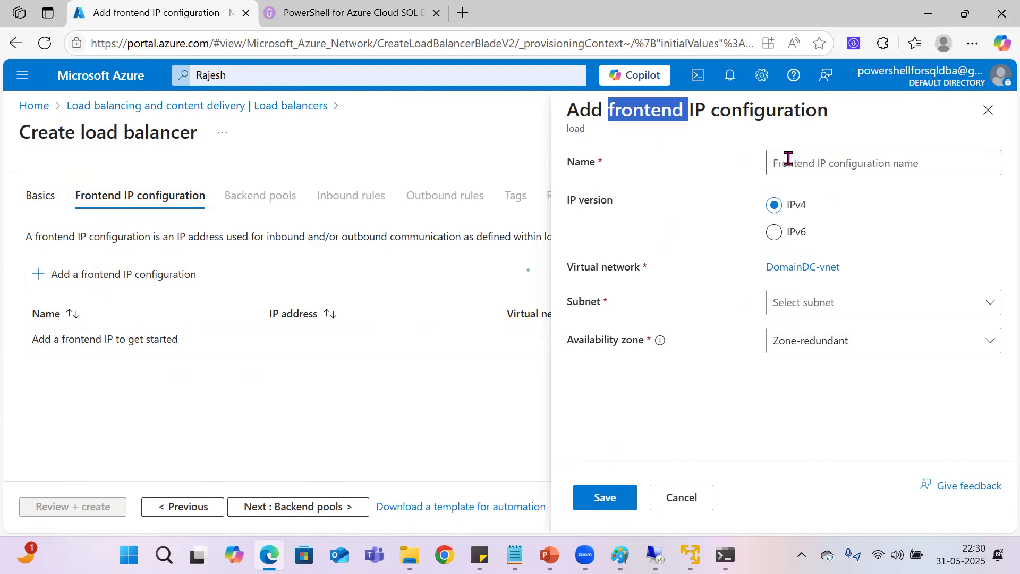
{"action": "key", "text": "ctrl+v"}
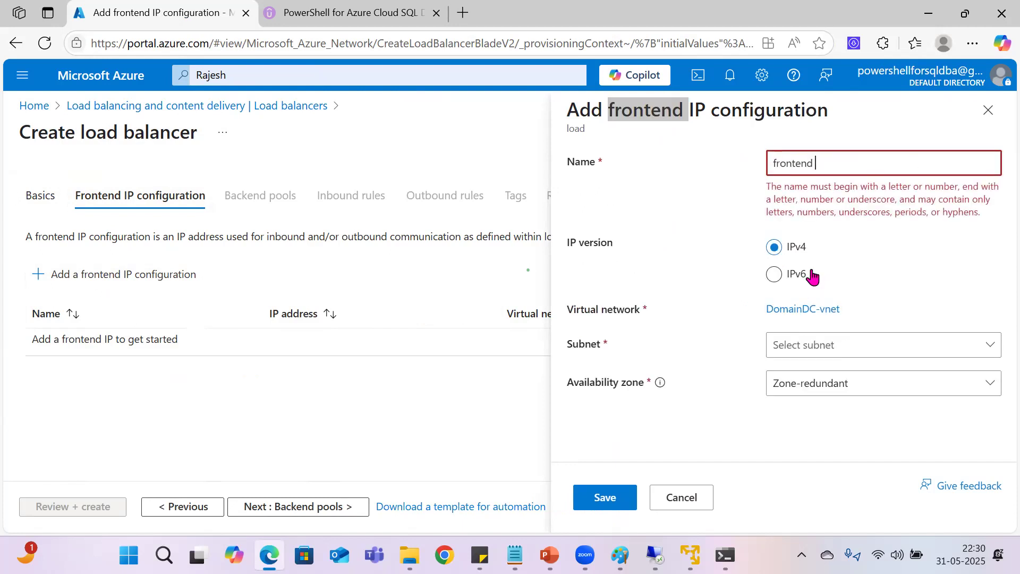
{"action": "key", "text": "BackSpace"}
{"action": "type", "text": "_IP"}
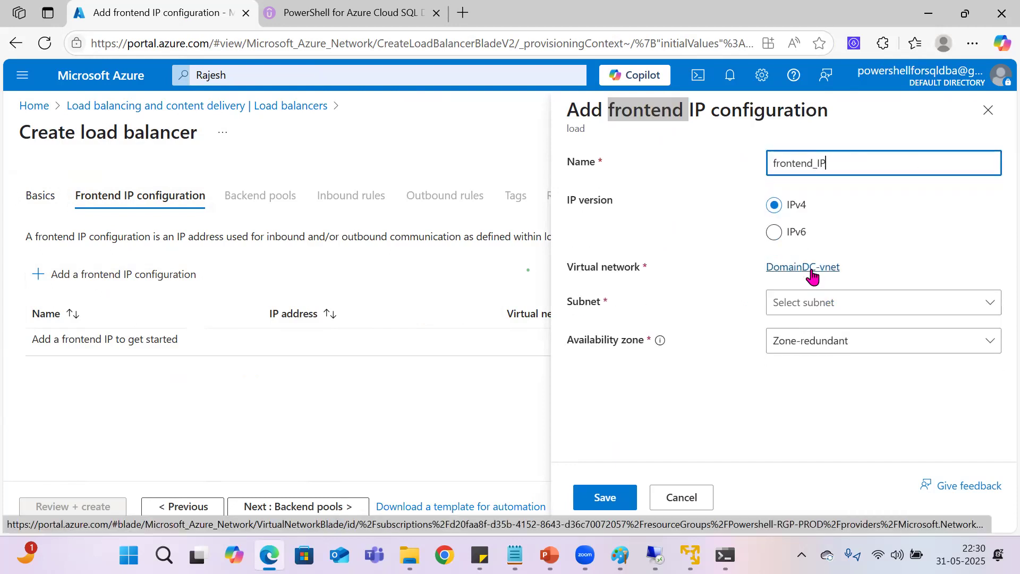
{"action": "left_click", "coordinate": [776, 167]}
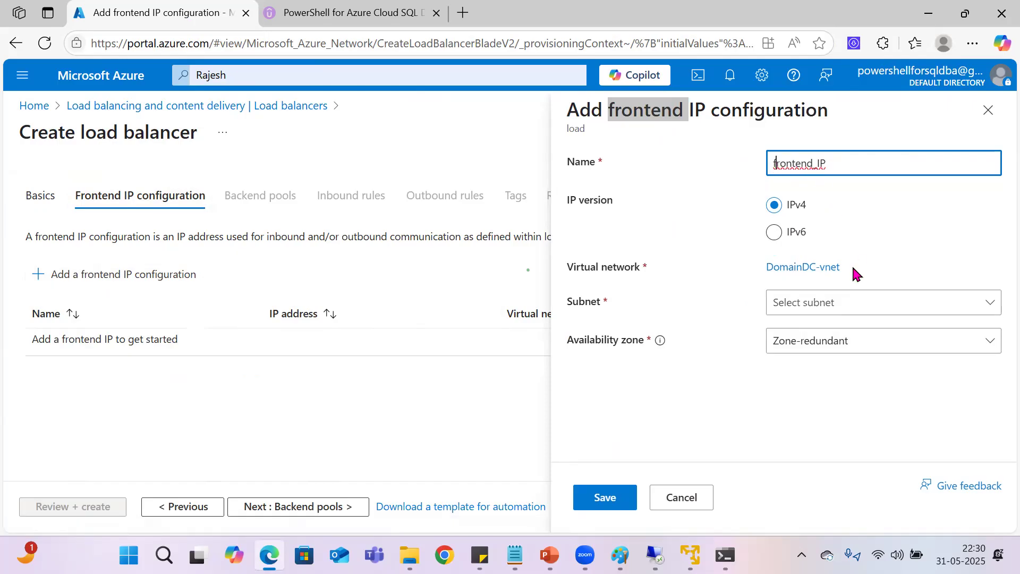
{"action": "key", "text": "Delete"}
{"action": "type", "text": "F"}
Step: Choose the subnet default (10.0.0.0/24) for the frontend IP and make its address assignment static
{"action": "left_click", "coordinate": [804, 301]}
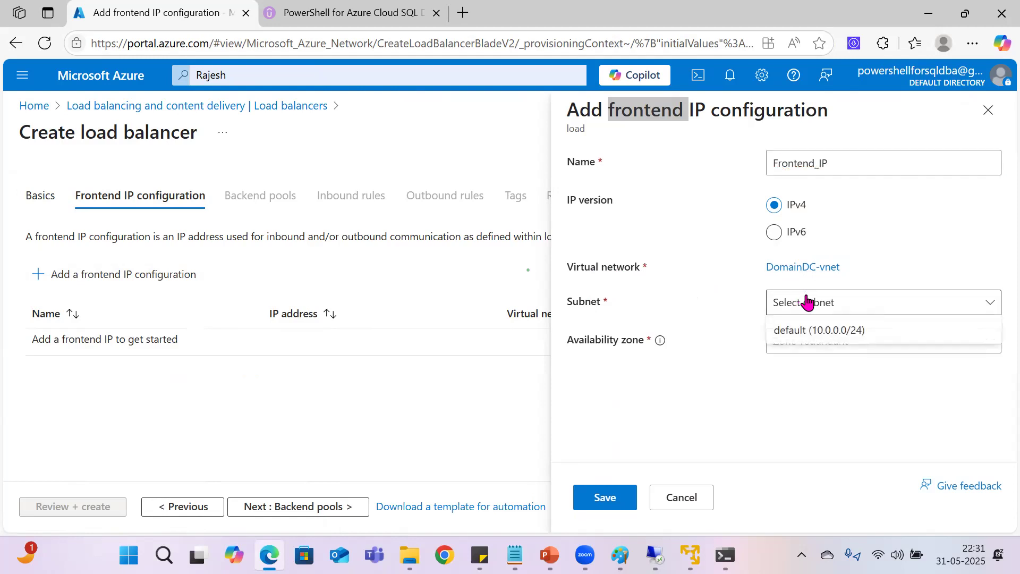
{"action": "left_click", "coordinate": [821, 331]}
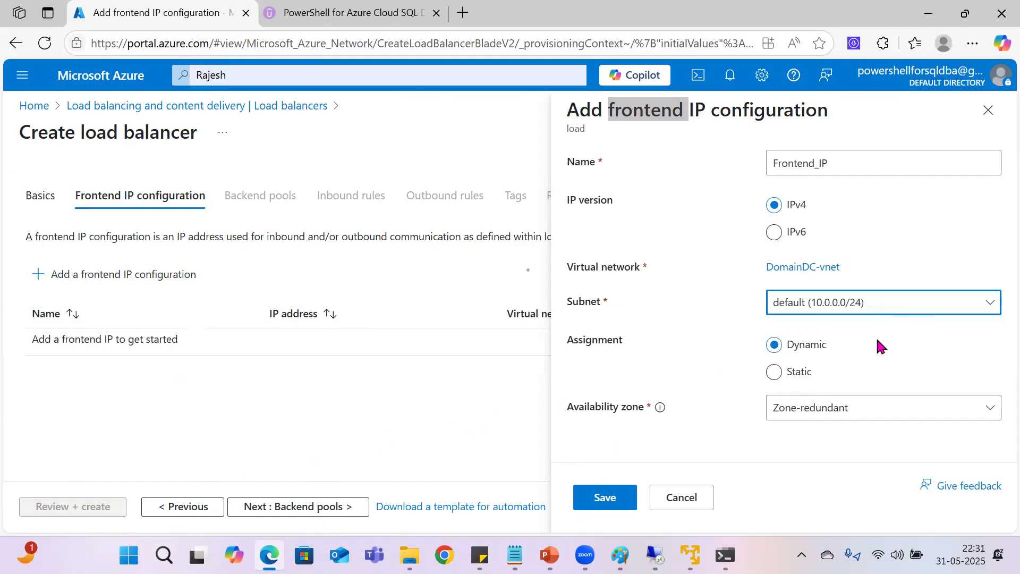
{"action": "left_click", "coordinate": [789, 373]}
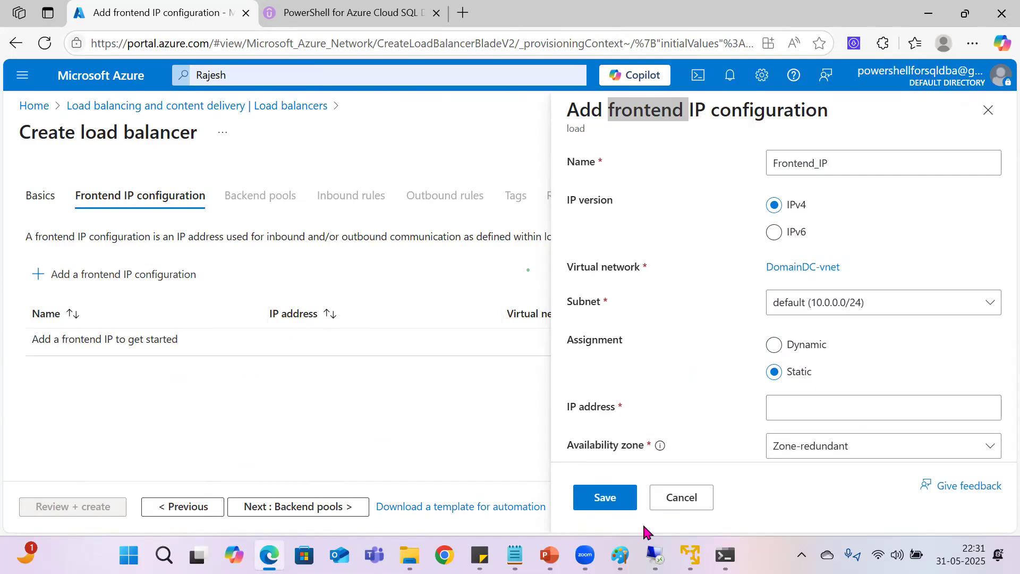
Step: Switch to the remote SQL Server Management Studio session and check the IP address in the properties of AG1's listener LIST01
{"action": "mouse_move", "coordinate": [656, 556]}
{"action": "left_click", "coordinate": [647, 481]}
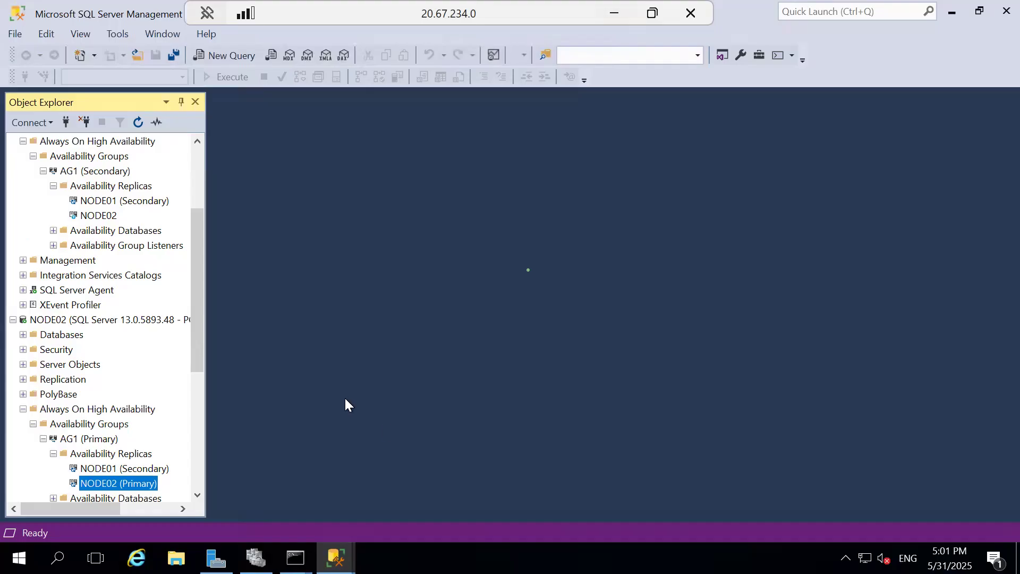
{"action": "scroll", "coordinate": [170, 278], "scroll_direction": "up", "scroll_amount": 3}
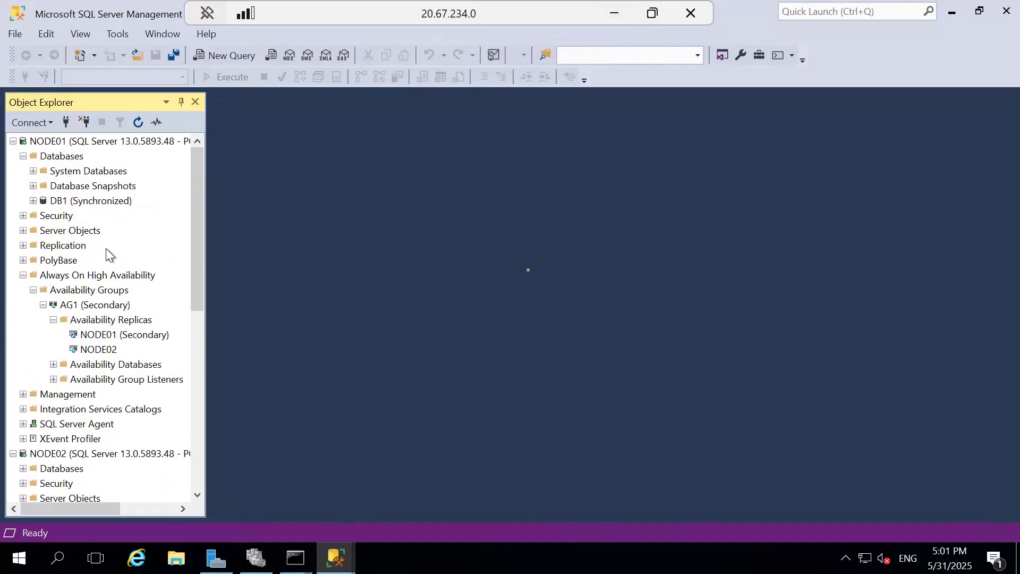
{"action": "left_click", "coordinate": [52, 368]}
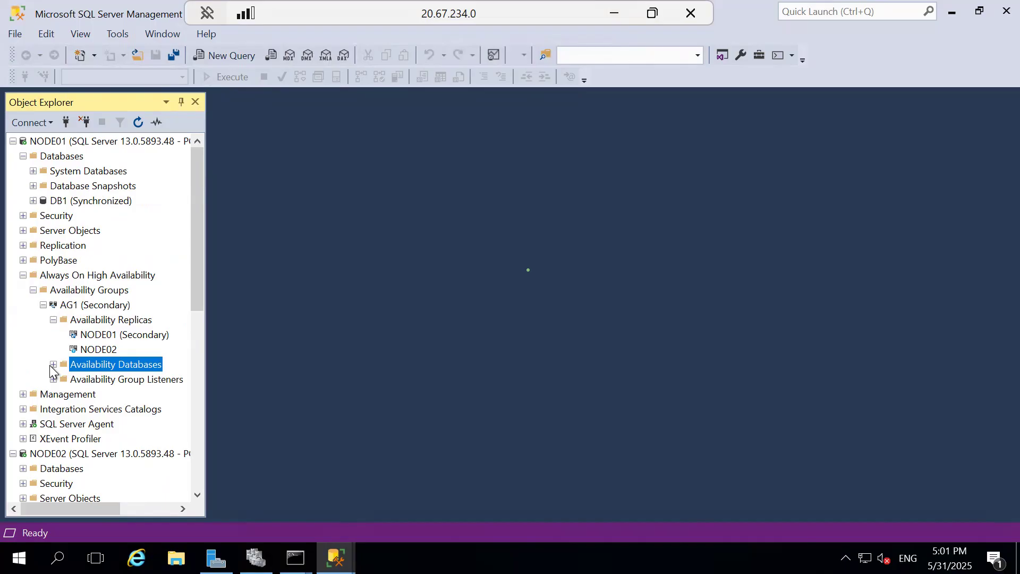
{"action": "left_click", "coordinate": [53, 378]}
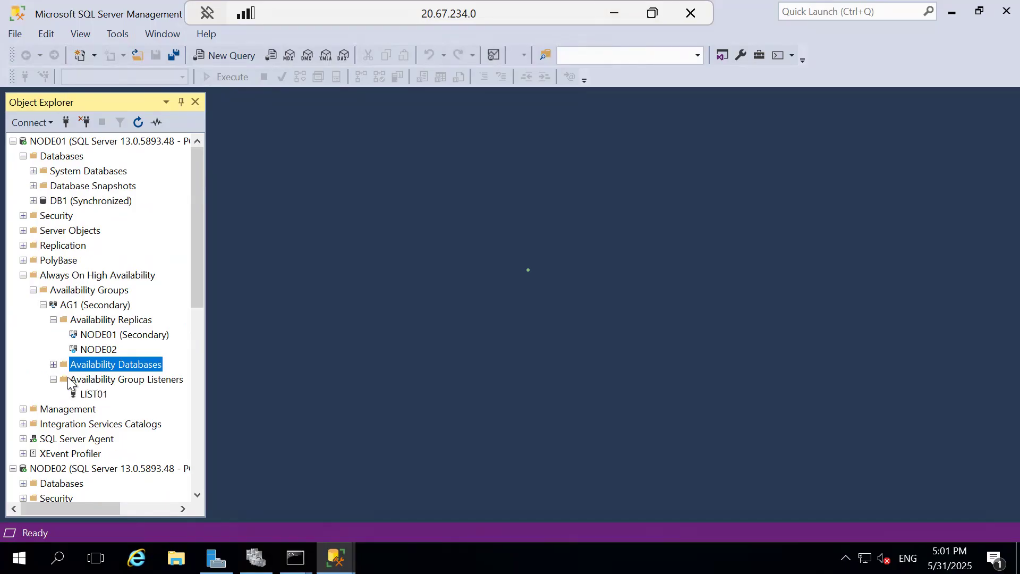
{"action": "right_click", "coordinate": [81, 394]}
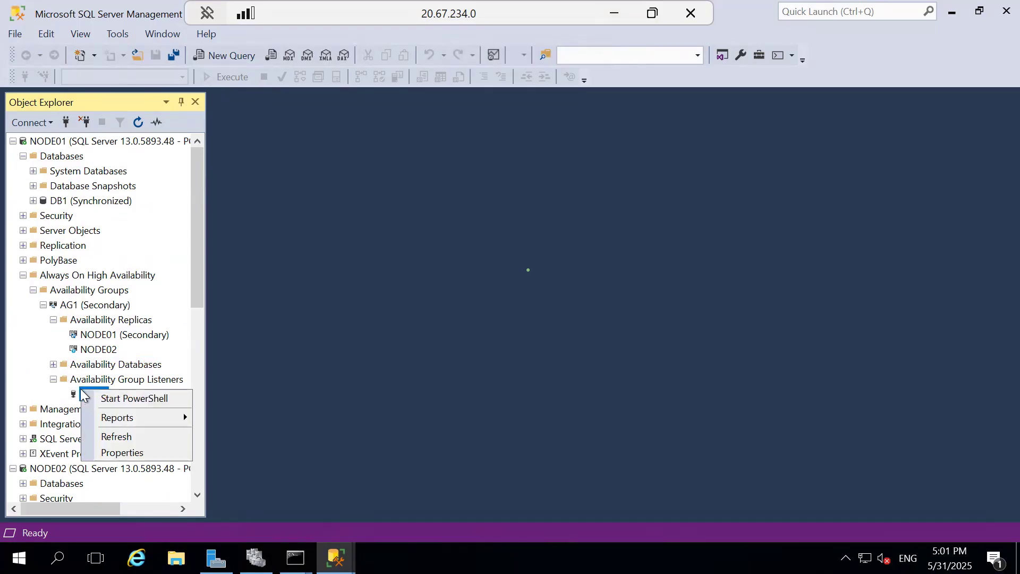
{"action": "left_click", "coordinate": [121, 452]}
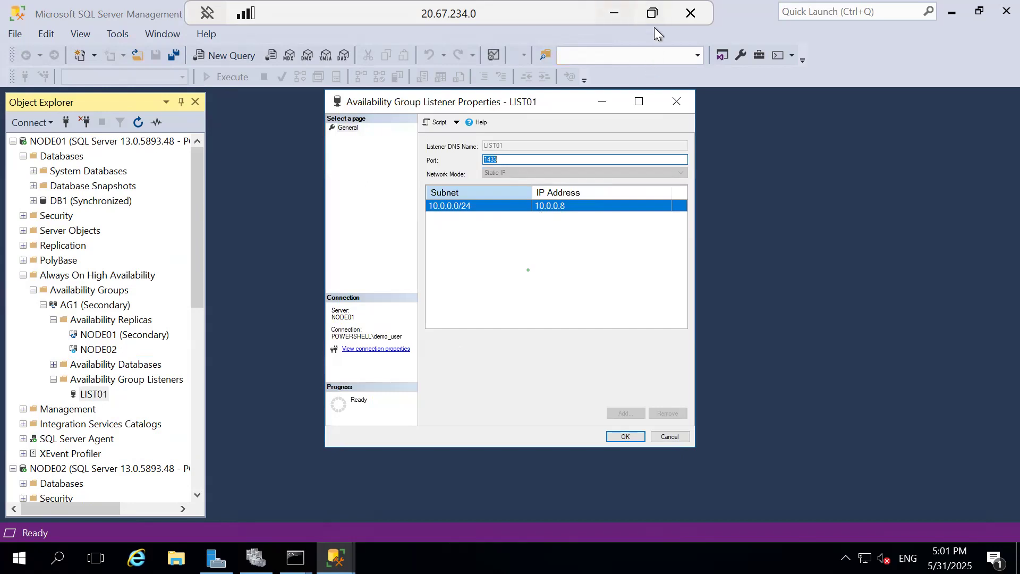
{"action": "left_click", "coordinate": [614, 12]}
Step: Set the static frontend IP address to 10.0.0.8 in the Azure portal and save the frontend configuration
{"action": "left_click", "coordinate": [793, 410]}
{"action": "type", "text": "10.8.8"}
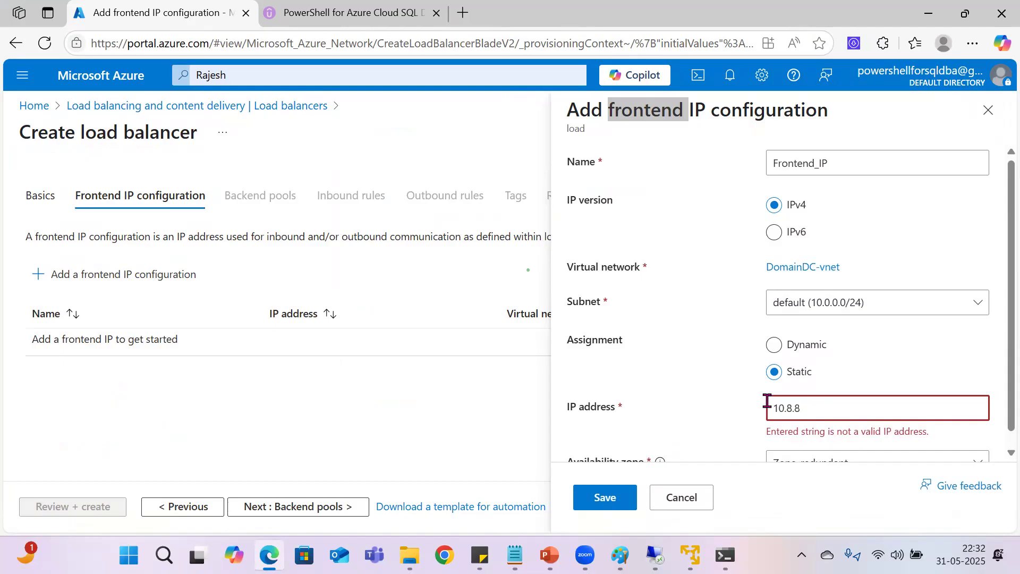
{"action": "key", "text": "BackSpace"}
{"action": "key", "text": "BackSpace"}
{"action": "key", "text": "BackSpace"}
{"action": "type", "text": "0.0.8"}
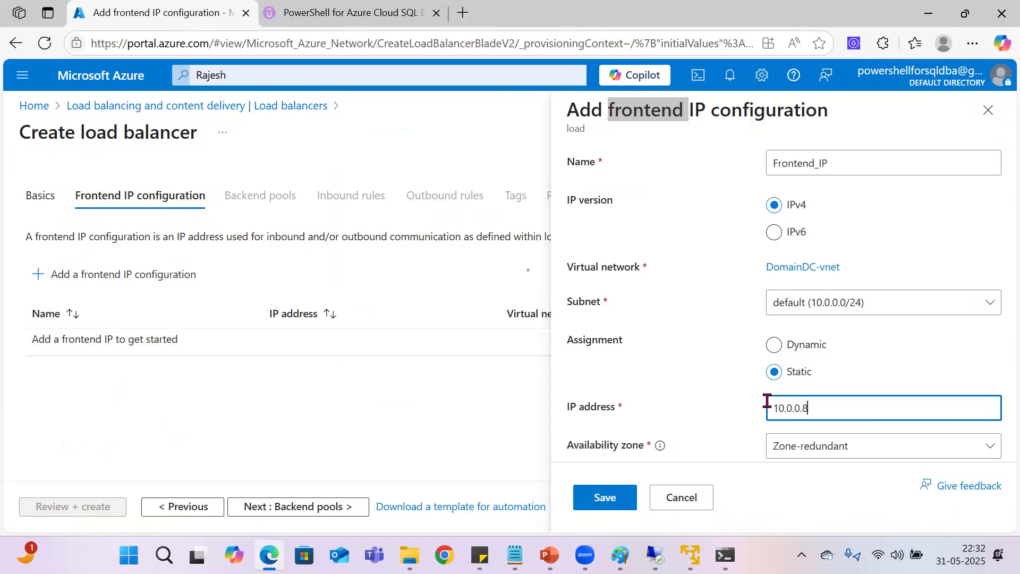
{"action": "left_click", "coordinate": [606, 496]}
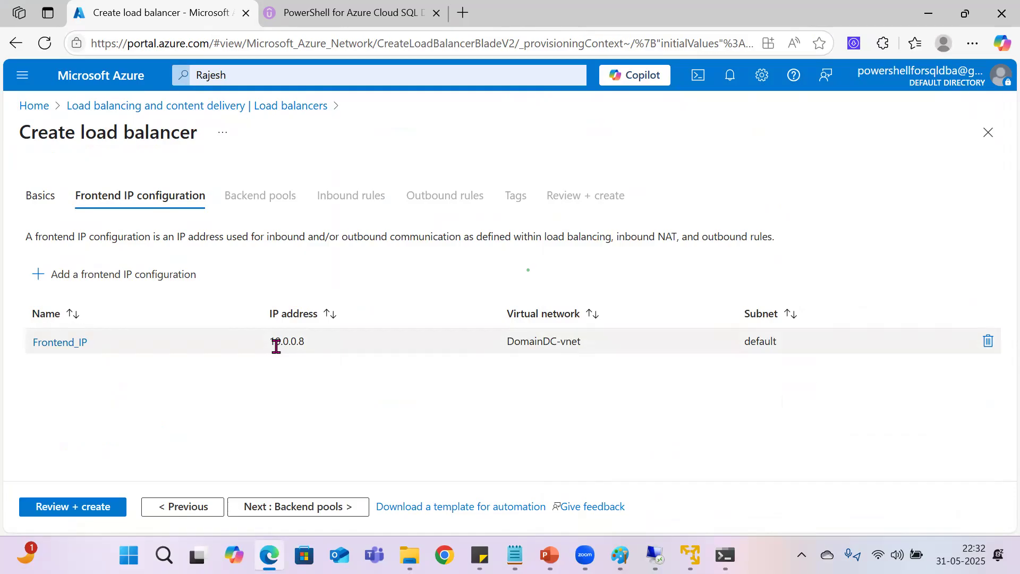
Step: Continue to the backend pools stage and start a new backend pool named backend_pool
{"action": "left_click", "coordinate": [280, 506]}
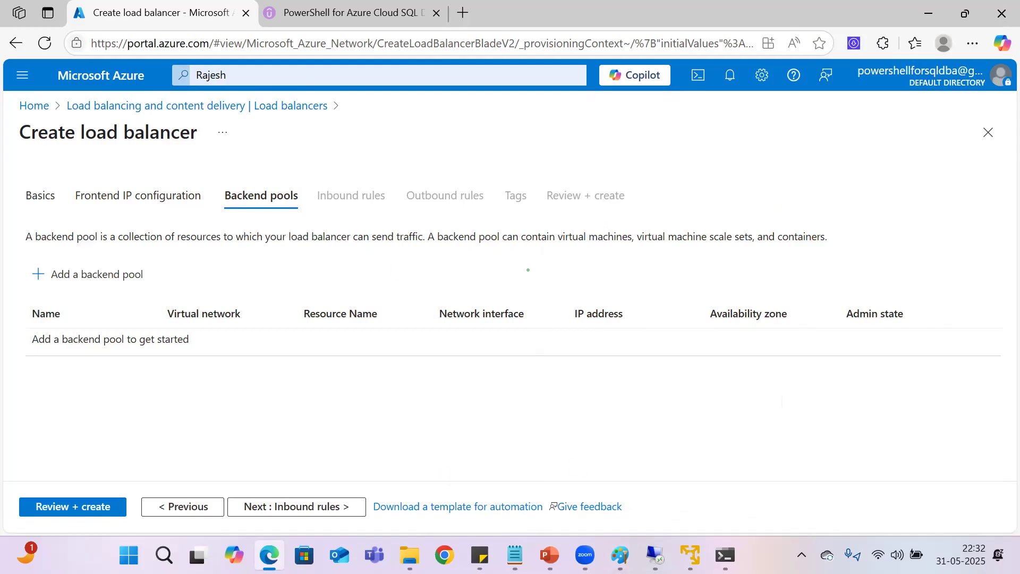
{"action": "left_click", "coordinate": [135, 280]}
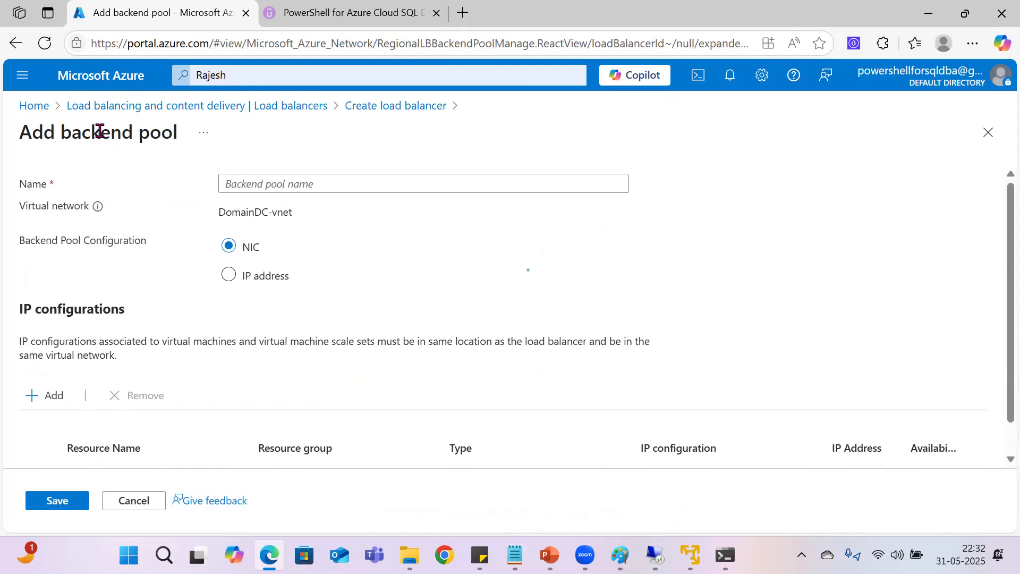
{"action": "double_click", "coordinate": [79, 133]}
{"action": "right_click", "coordinate": [78, 135]}
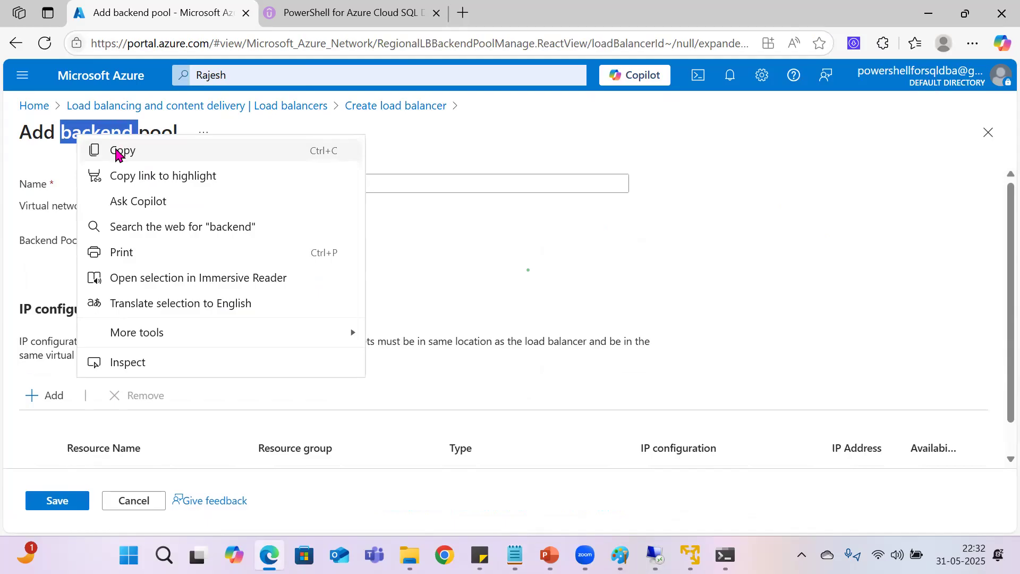
{"action": "left_click", "coordinate": [118, 153]}
{"action": "left_click", "coordinate": [251, 181]}
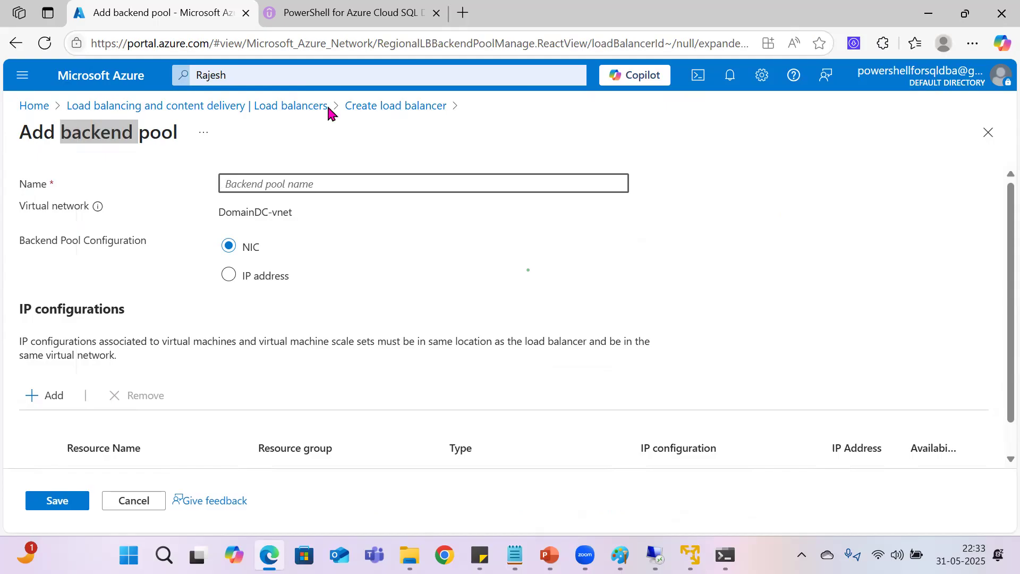
{"action": "left_click_drag", "start_coordinate": [177, 130], "coordinate": [63, 134]}
{"action": "right_click", "coordinate": [63, 134]}
{"action": "left_click", "coordinate": [89, 153]}
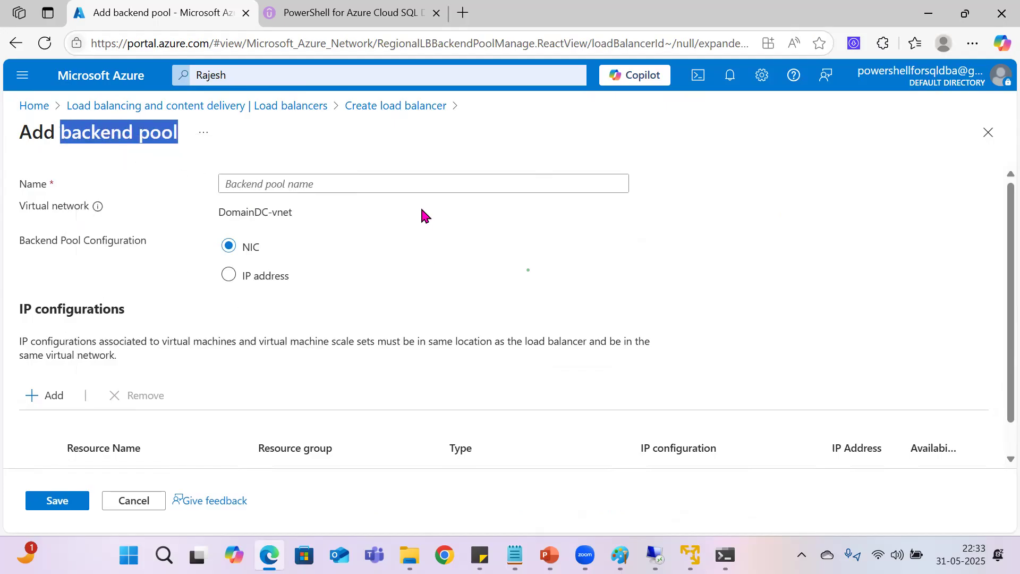
{"action": "left_click", "coordinate": [309, 185]}
{"action": "key", "text": "ctrl+v"}
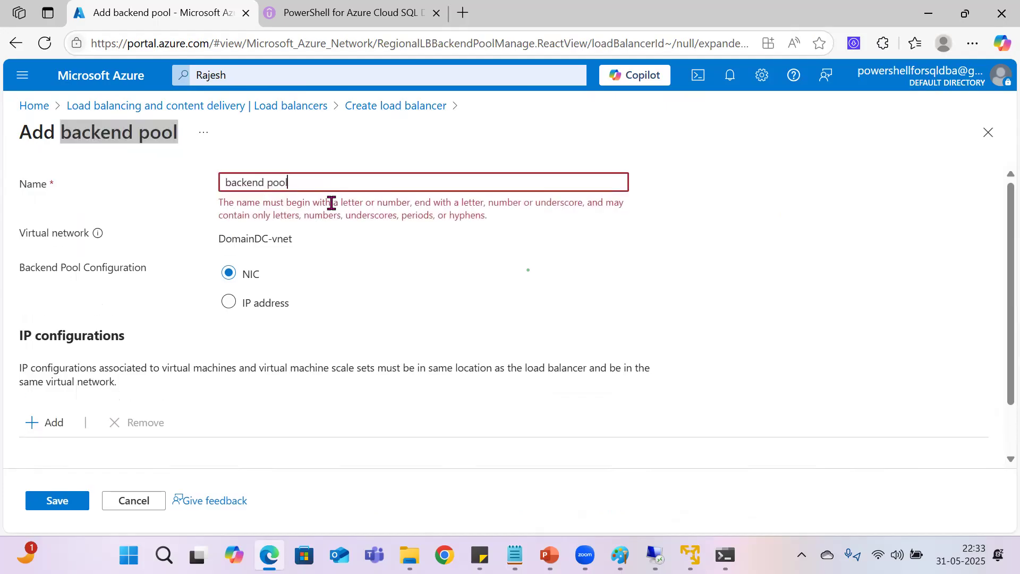
{"action": "left_click", "coordinate": [268, 183]}
{"action": "key", "text": "BackSpace"}
{"action": "type", "text": "_"}
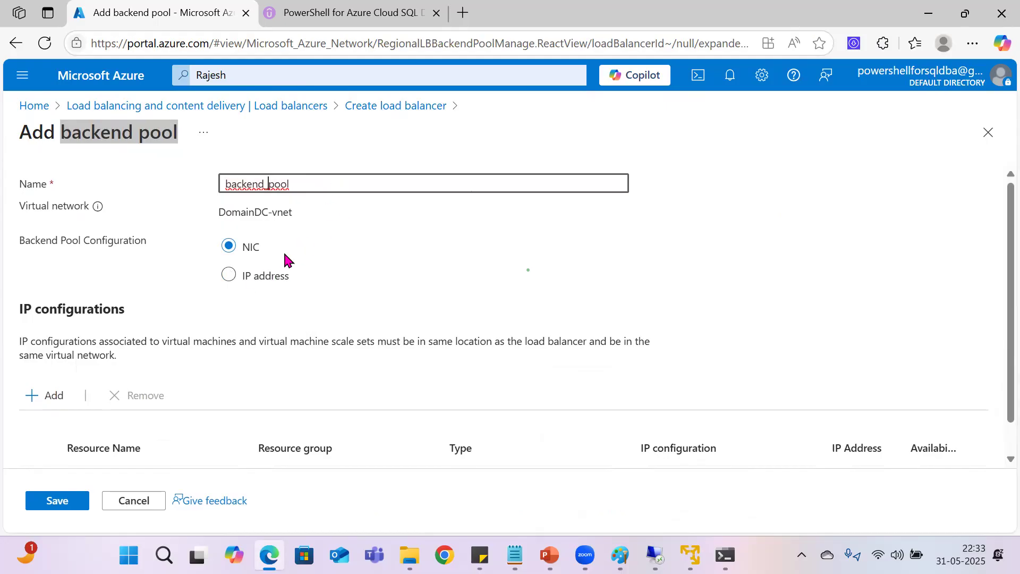
Step: Add the IP configurations of virtual machines Node01 and Node02 to the backend pool and save it
{"action": "scroll", "coordinate": [212, 372], "scroll_direction": "down", "scroll_amount": 1}
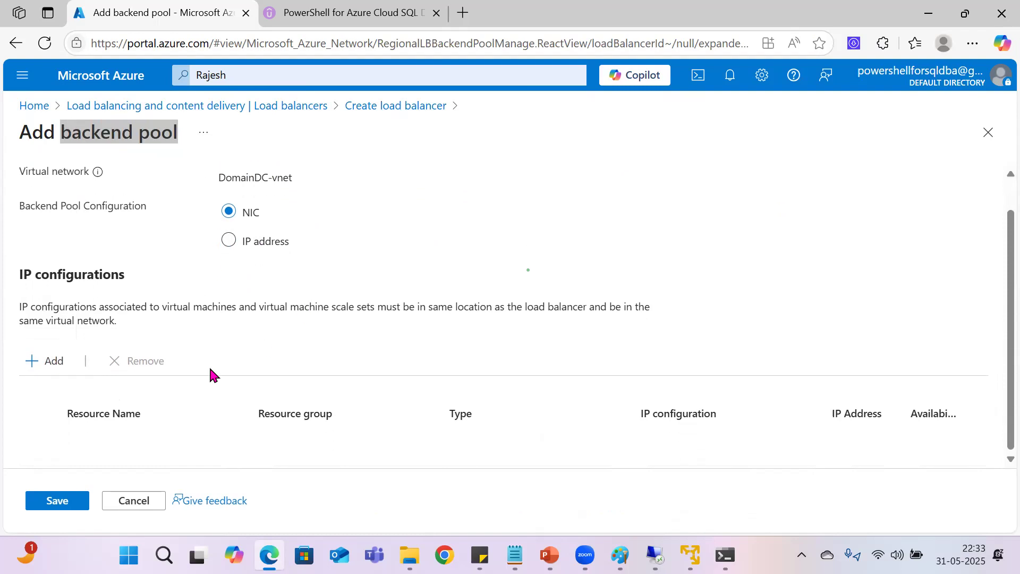
{"action": "left_click", "coordinate": [45, 361]}
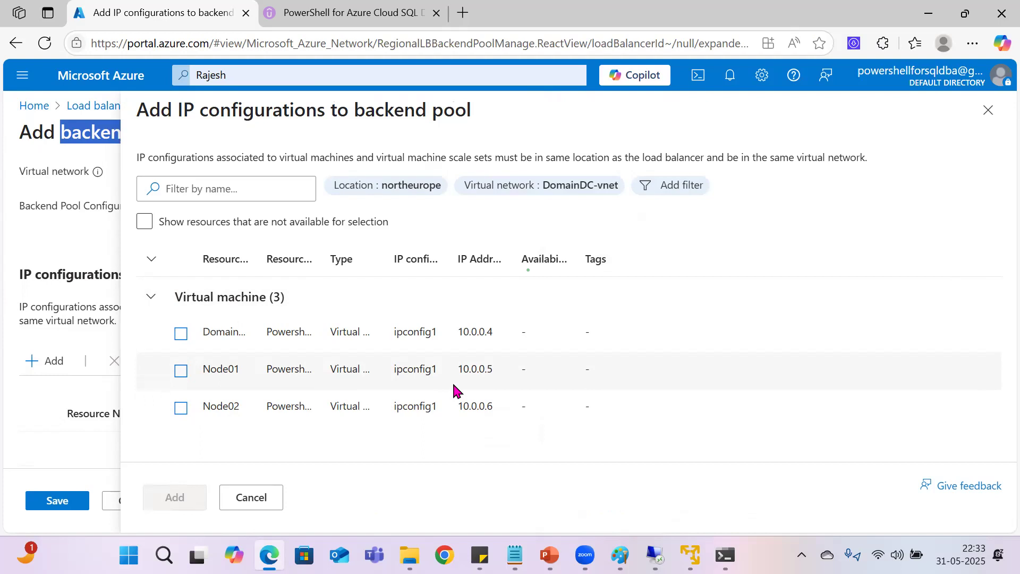
{"action": "left_click", "coordinate": [181, 371]}
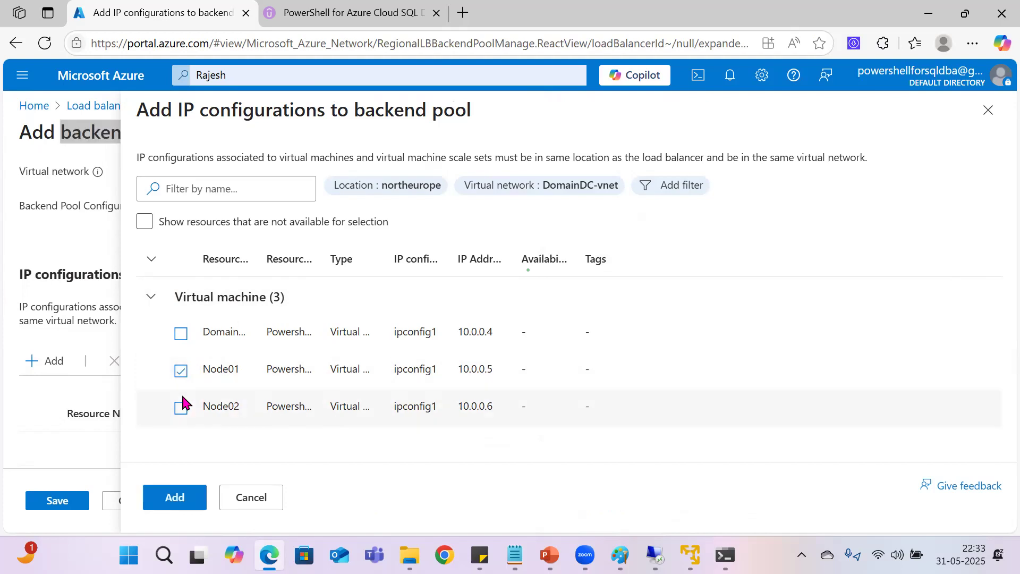
{"action": "left_click", "coordinate": [181, 407]}
{"action": "left_click", "coordinate": [194, 497]}
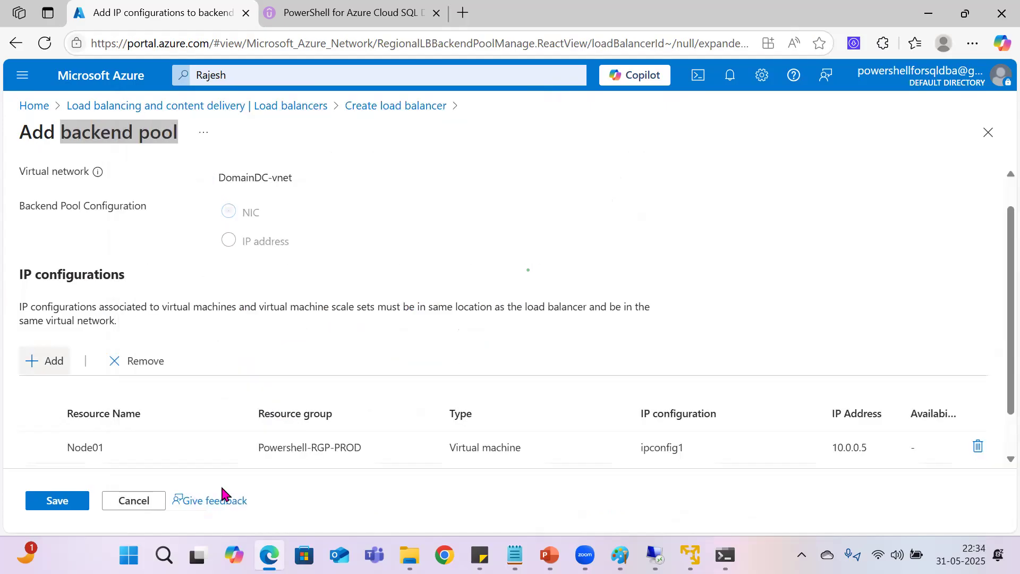
{"action": "scroll", "coordinate": [151, 393], "scroll_direction": "down", "scroll_amount": 1}
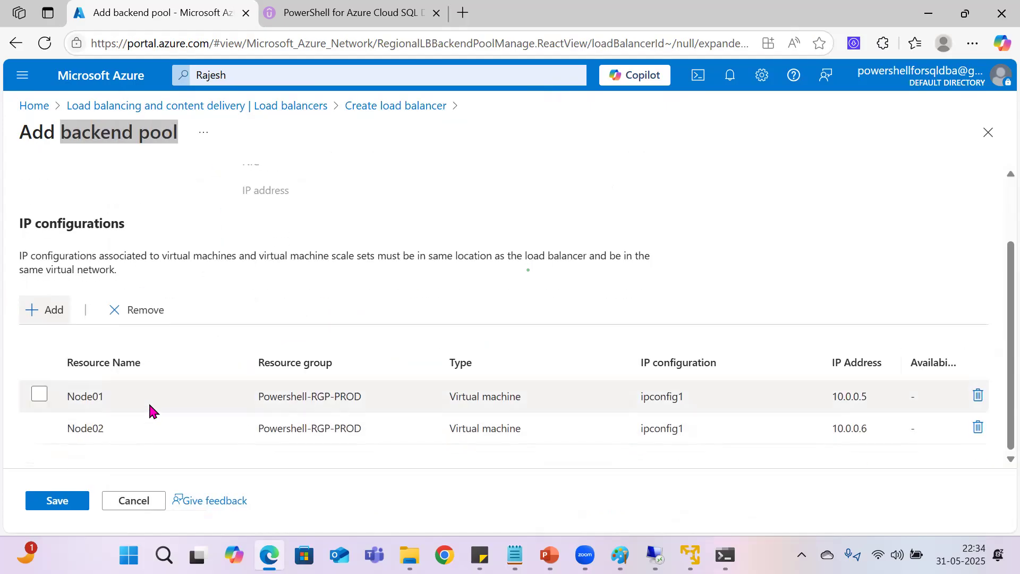
{"action": "left_click", "coordinate": [57, 502]}
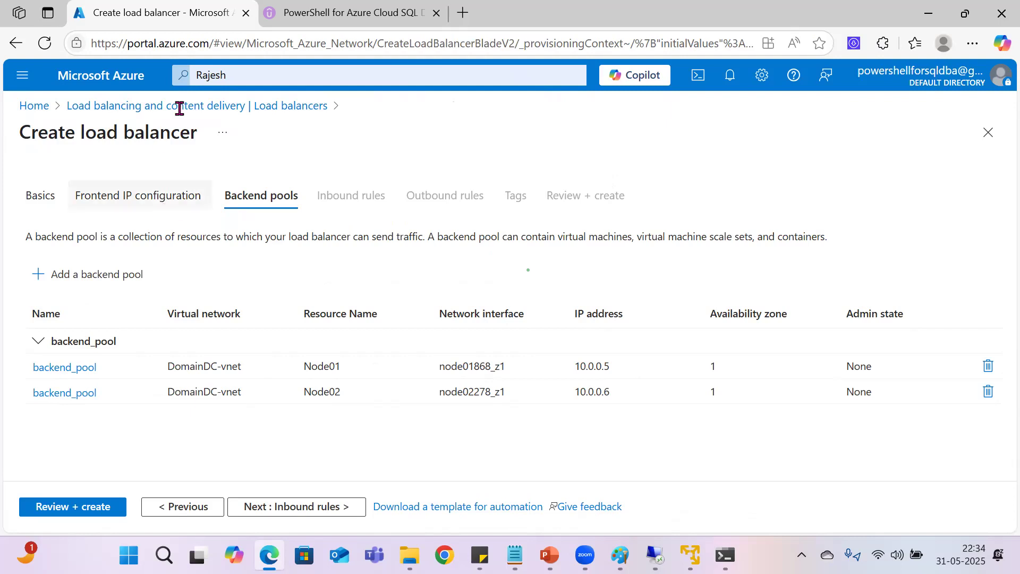
Step: Continue to the inbound rules stage, start a new load balancing rule, and look through its settings
{"action": "left_click", "coordinate": [280, 507]}
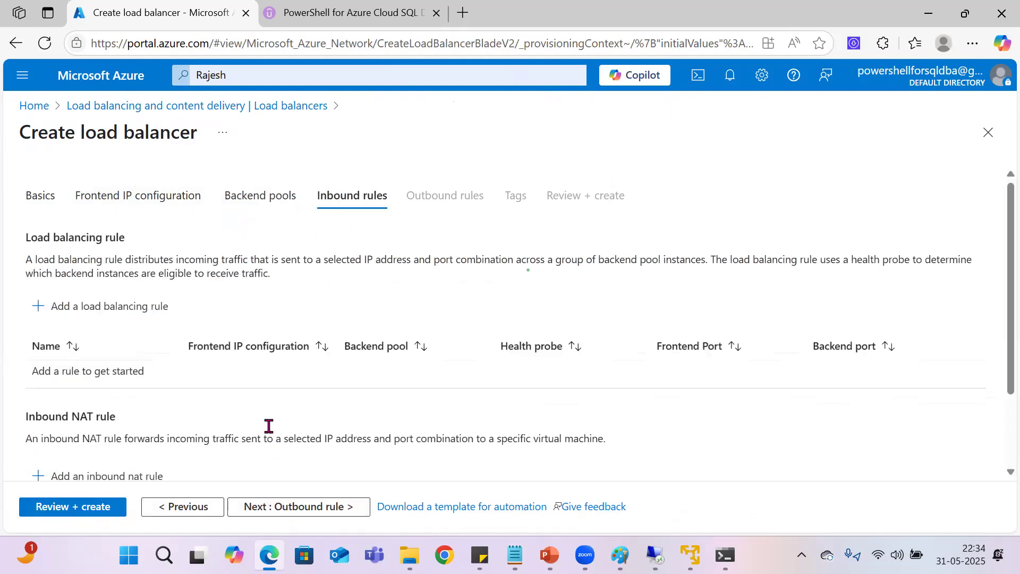
{"action": "scroll", "coordinate": [287, 372], "scroll_direction": "down", "scroll_amount": 2}
{"action": "scroll", "coordinate": [286, 369], "scroll_direction": "up", "scroll_amount": 2}
{"action": "left_click", "coordinate": [94, 311]}
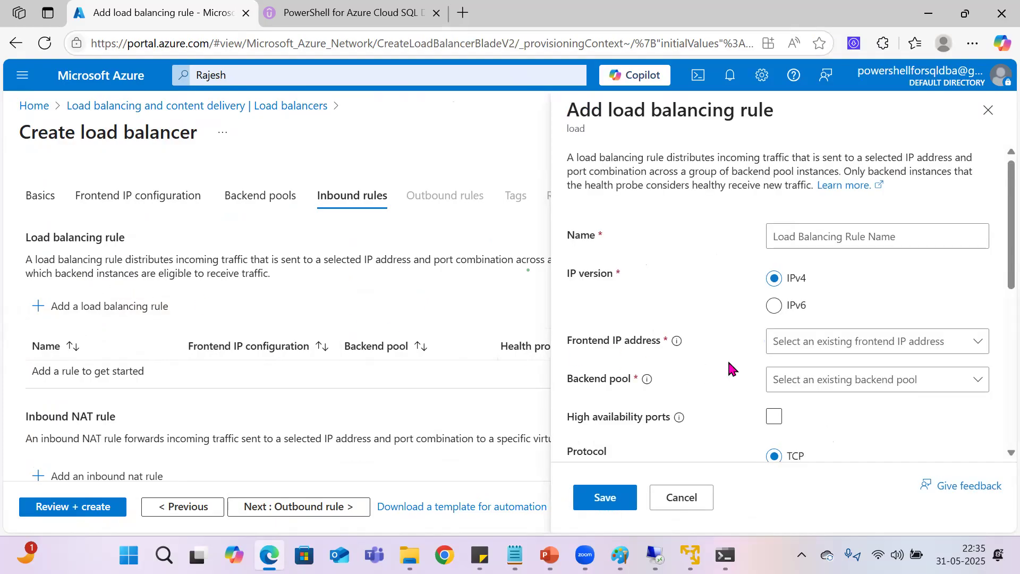
{"action": "scroll", "coordinate": [729, 363], "scroll_direction": "down", "scroll_amount": 3}
{"action": "scroll", "coordinate": [728, 363], "scroll_direction": "down", "scroll_amount": 3}
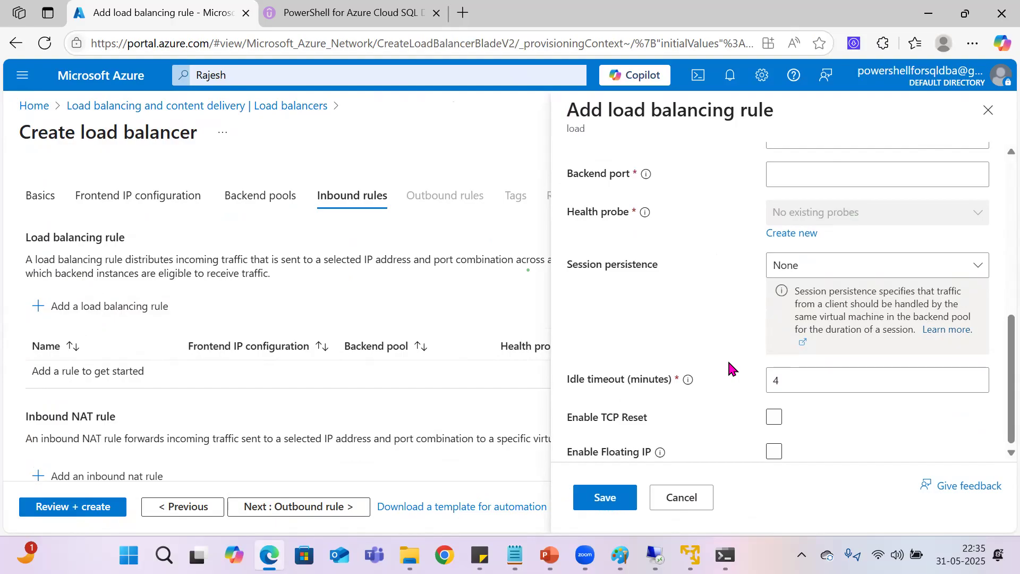
Step: Name the new load balancing rule load_balancing_rule
{"action": "scroll", "coordinate": [729, 363], "scroll_direction": "up", "scroll_amount": 6}
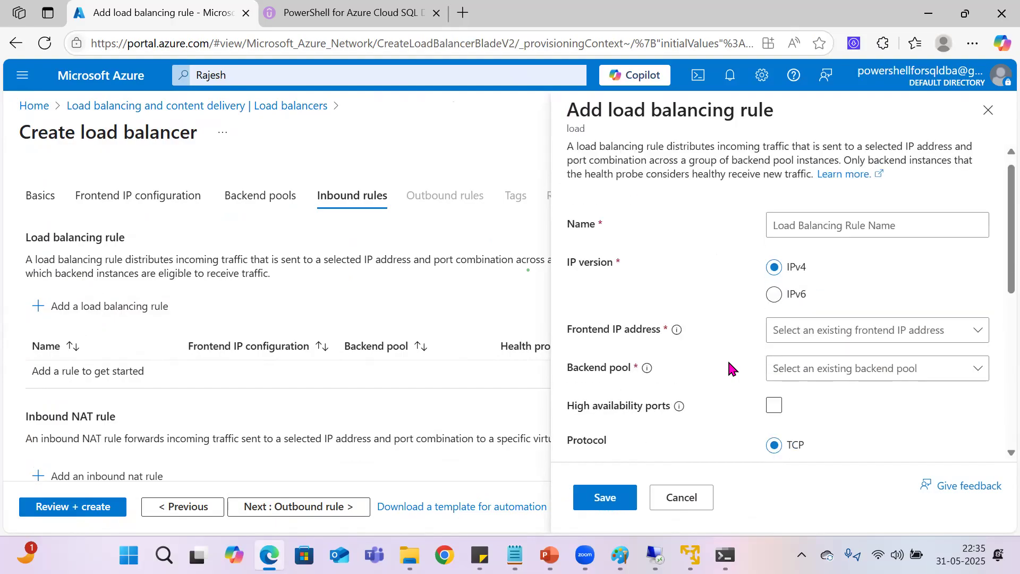
{"action": "scroll", "coordinate": [729, 366], "scroll_direction": "up", "scroll_amount": 1}
{"action": "left_click", "coordinate": [836, 241]}
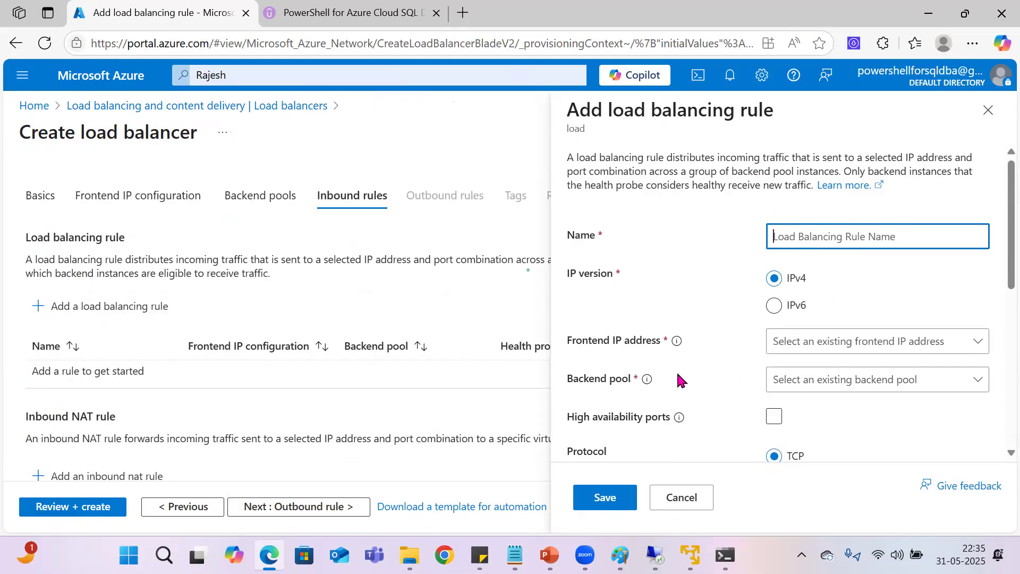
{"action": "scroll", "coordinate": [694, 410], "scroll_direction": "down", "scroll_amount": 3}
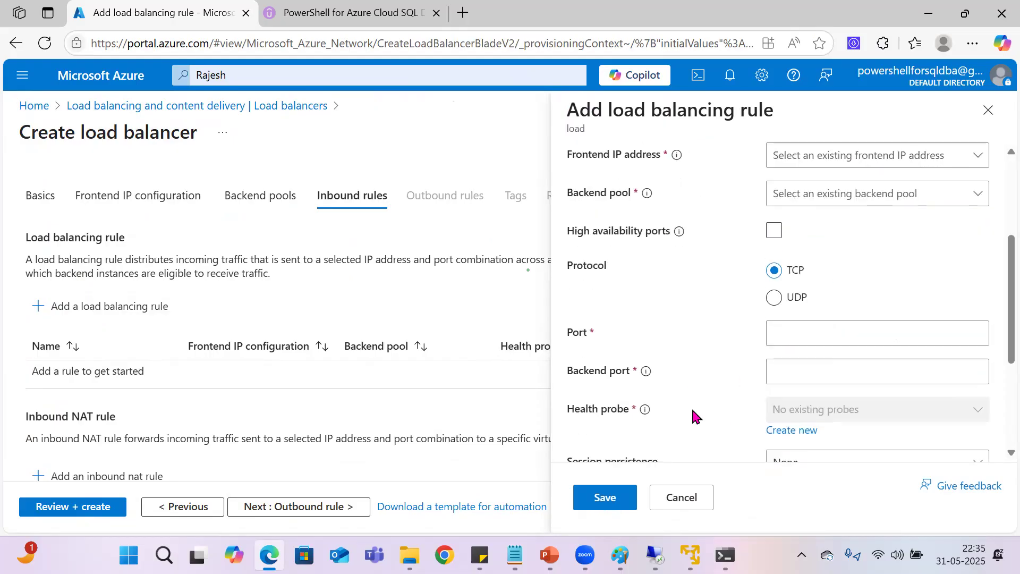
{"action": "scroll", "coordinate": [691, 409], "scroll_direction": "up", "scroll_amount": 4}
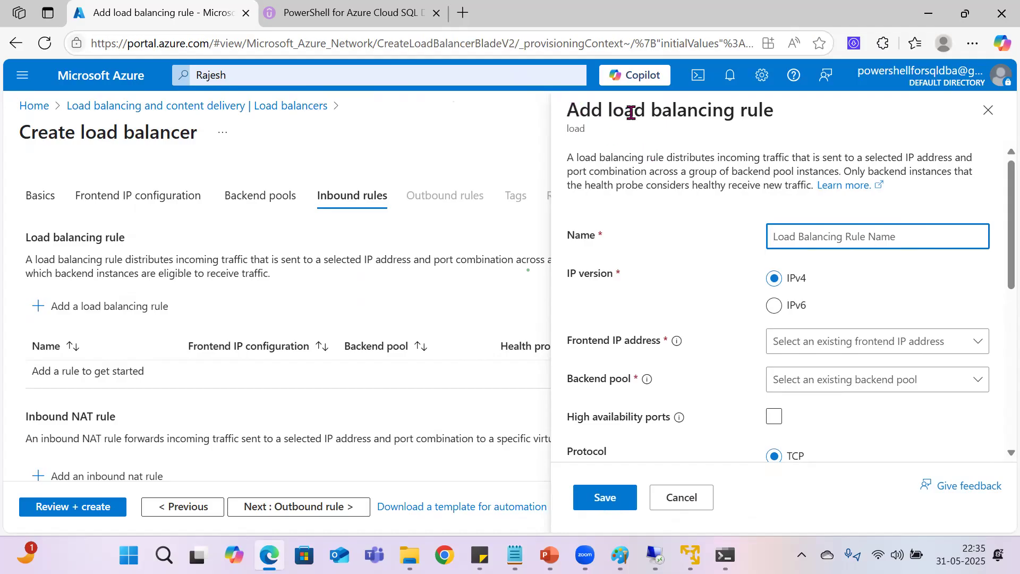
{"action": "mouse_move", "coordinate": [612, 111]}
{"action": "left_mouse_down"}
{"action": "mouse_move", "coordinate": [776, 107]}
{"action": "mouse_move", "coordinate": [612, 112]}
{"action": "left_mouse_up"}
{"action": "key", "text": "ctrl+c"}
{"action": "left_click", "coordinate": [778, 234]}
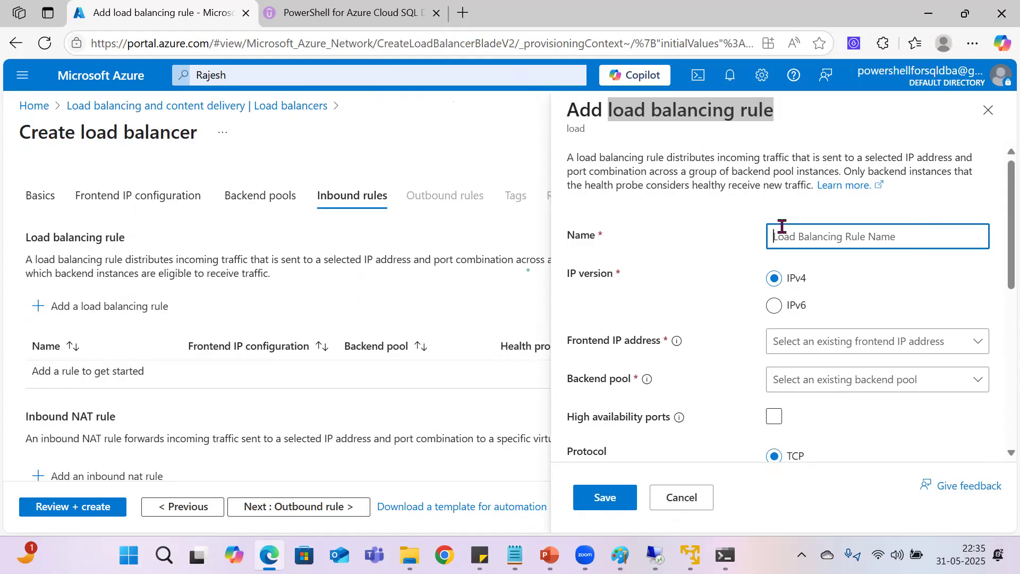
{"action": "key", "text": "ctrl+v"}
{"action": "left_click", "coordinate": [799, 237]}
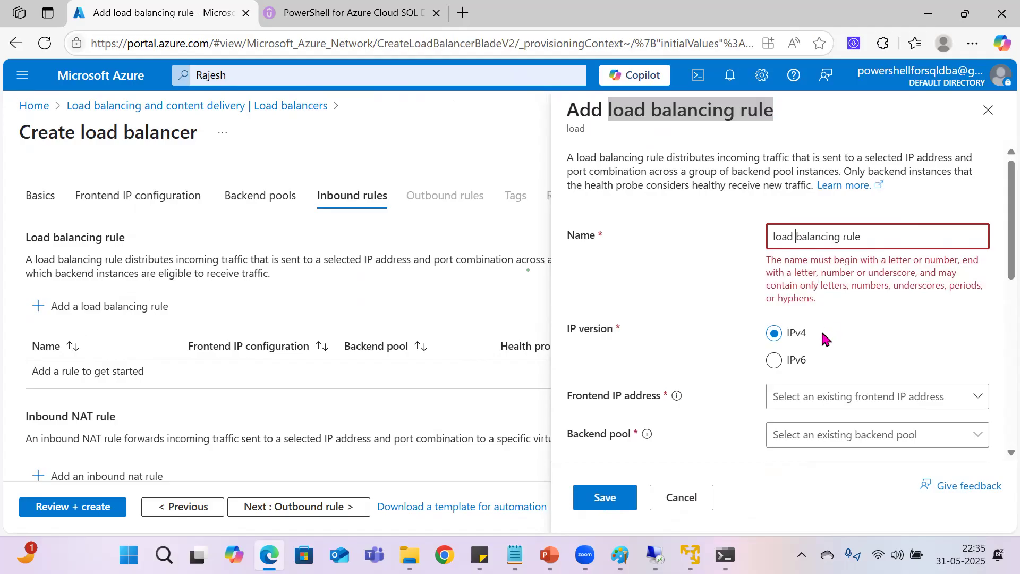
{"action": "key", "text": "BackSpace"}
{"action": "type", "text": "_"}
{"action": "left_click", "coordinate": [847, 236]}
{"action": "key", "text": "BackSpace"}
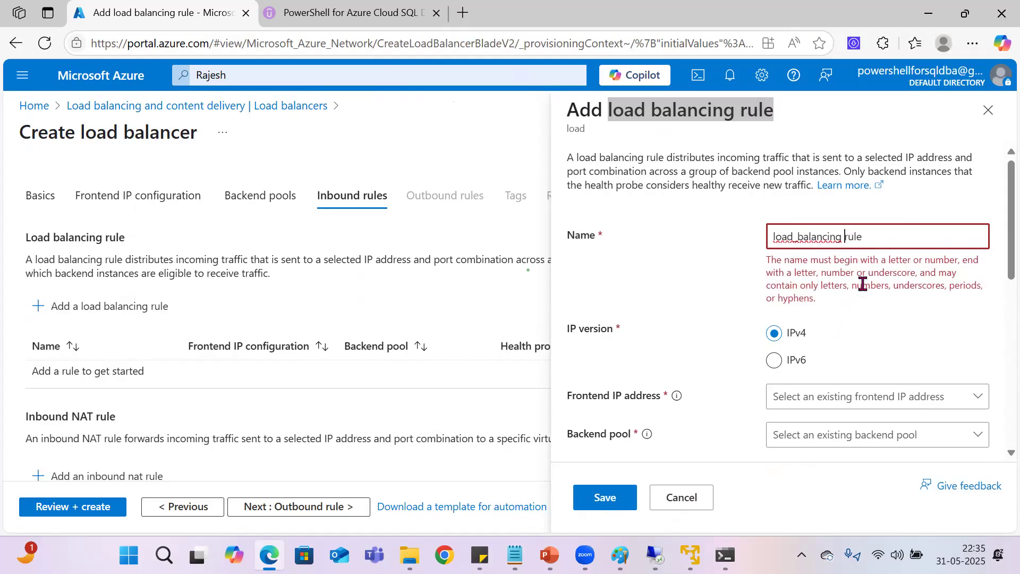
{"action": "type", "text": "_"}
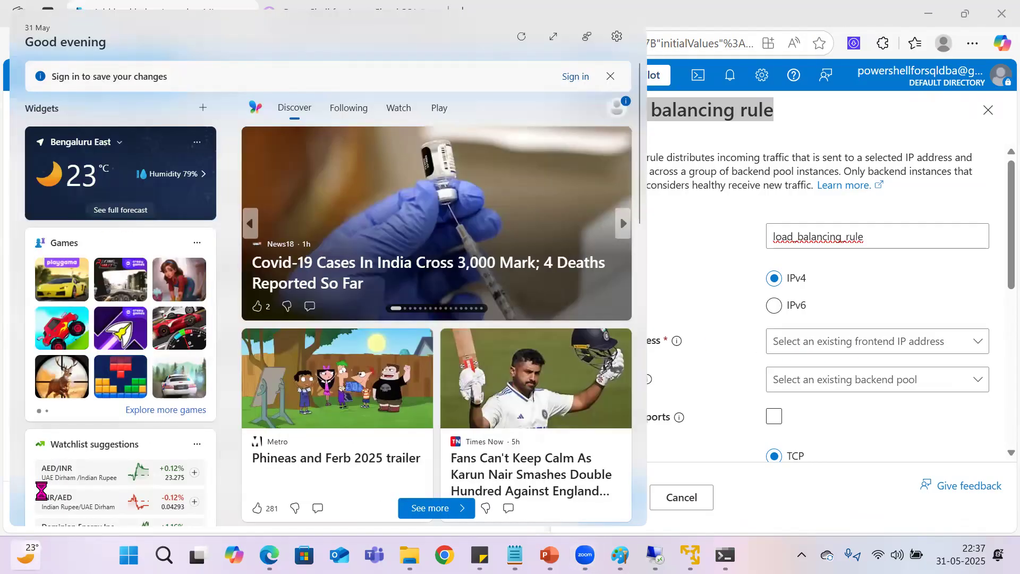
Step: Assign the frontend IP address Frontend_IP (10.0.0.8) and the backend pool backend_pool to the load balancing rule
{"action": "mouse_move", "coordinate": [140, 170]}
{"action": "left_mouse_down"}
{"action": "mouse_move", "coordinate": [60, 167]}
{"action": "mouse_move", "coordinate": [202, 153]}
{"action": "mouse_move", "coordinate": [81, 166]}
{"action": "left_mouse_up"}
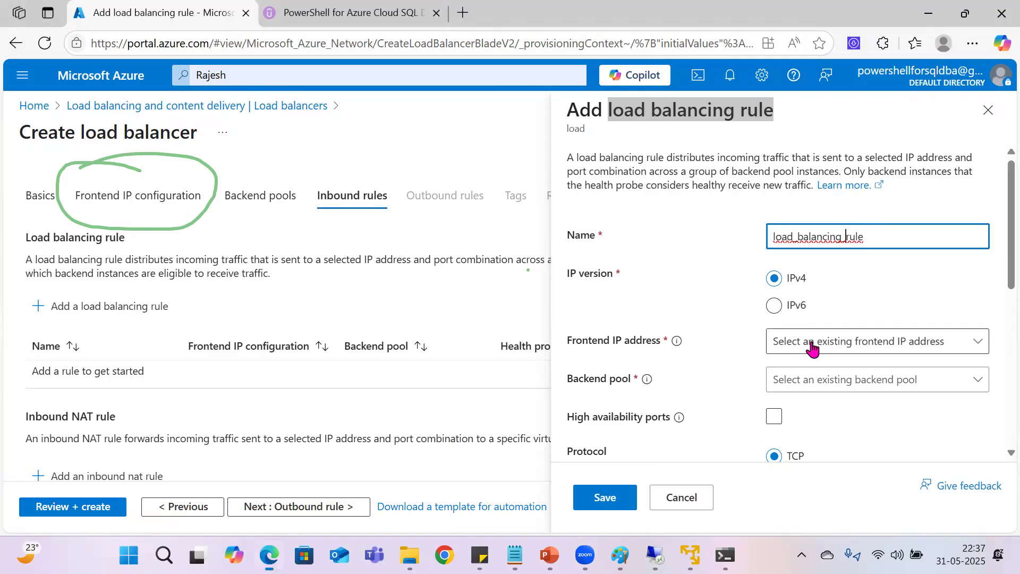
{"action": "left_click", "coordinate": [811, 348]}
{"action": "left_click", "coordinate": [823, 370]}
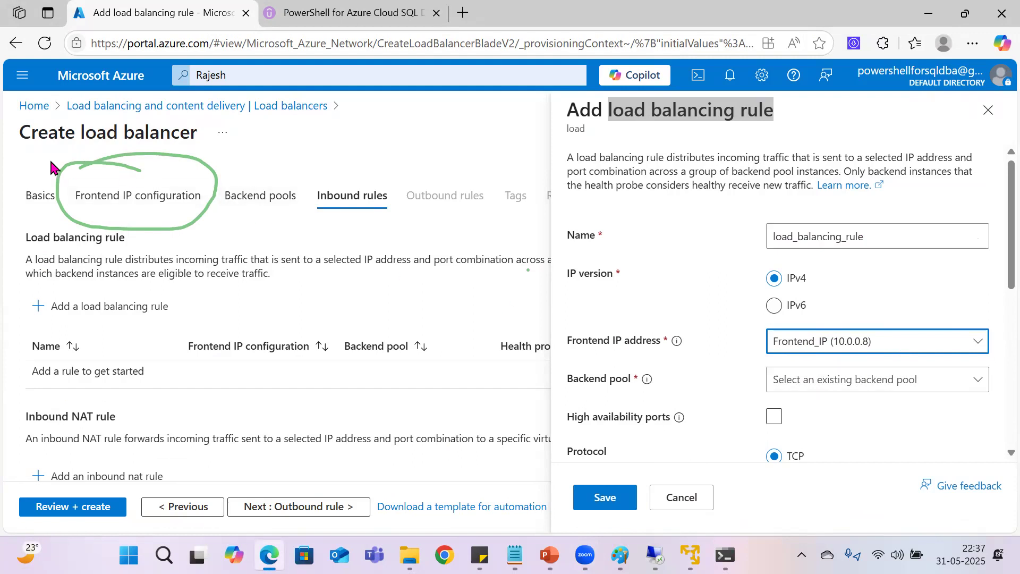
{"action": "left_click_drag", "start_coordinate": [259, 178], "coordinate": [201, 177]}
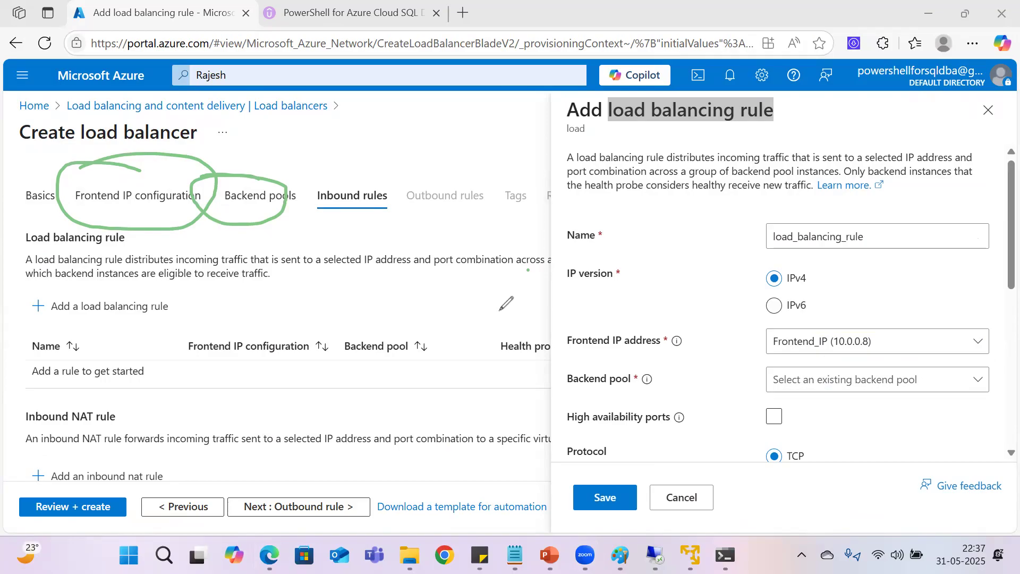
{"action": "left_click", "coordinate": [790, 385]}
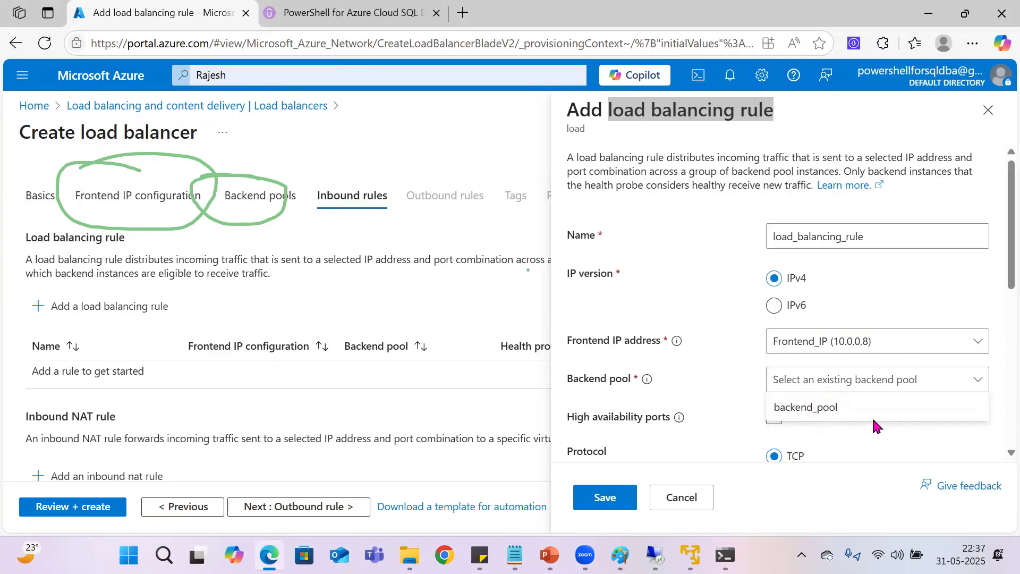
{"action": "left_click", "coordinate": [813, 410]}
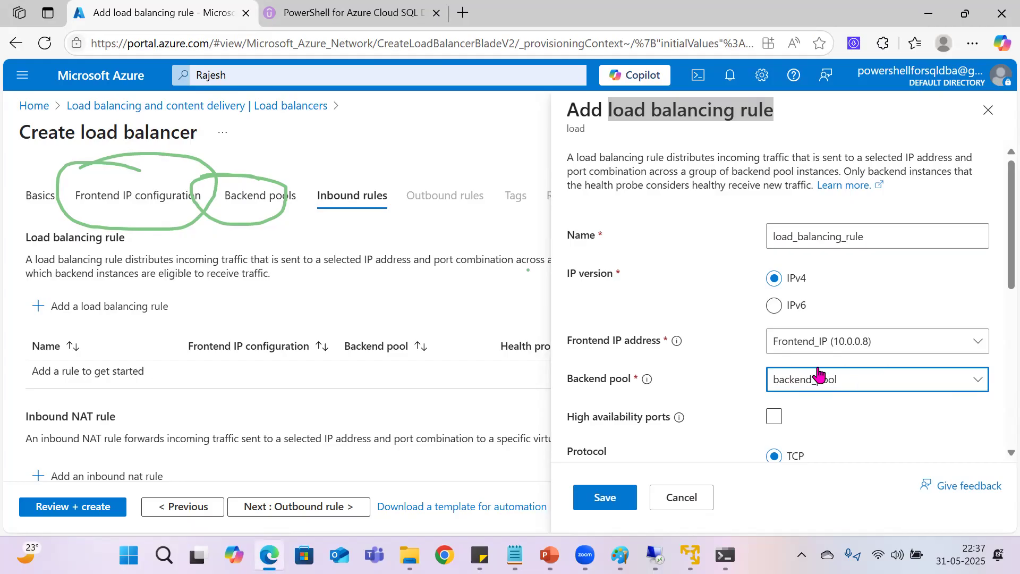
Step: Set both the port and the backend port of the load balancing rule to 1433
{"action": "scroll", "coordinate": [775, 357], "scroll_direction": "down", "scroll_amount": 3}
{"action": "left_click", "coordinate": [774, 328]}
{"action": "type", "text": "1433"}
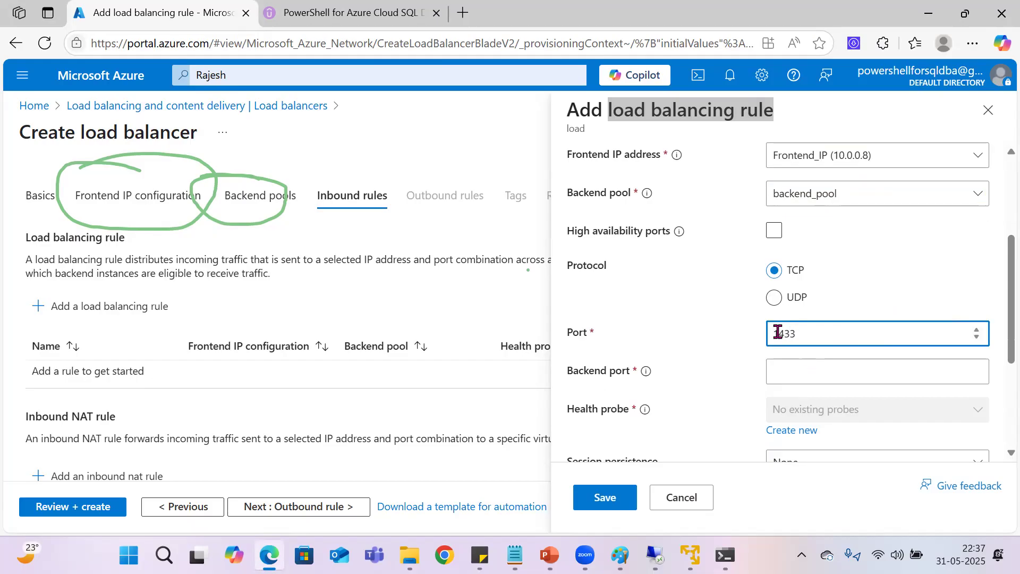
{"action": "left_click", "coordinate": [803, 377]}
{"action": "type", "text": "1433"}
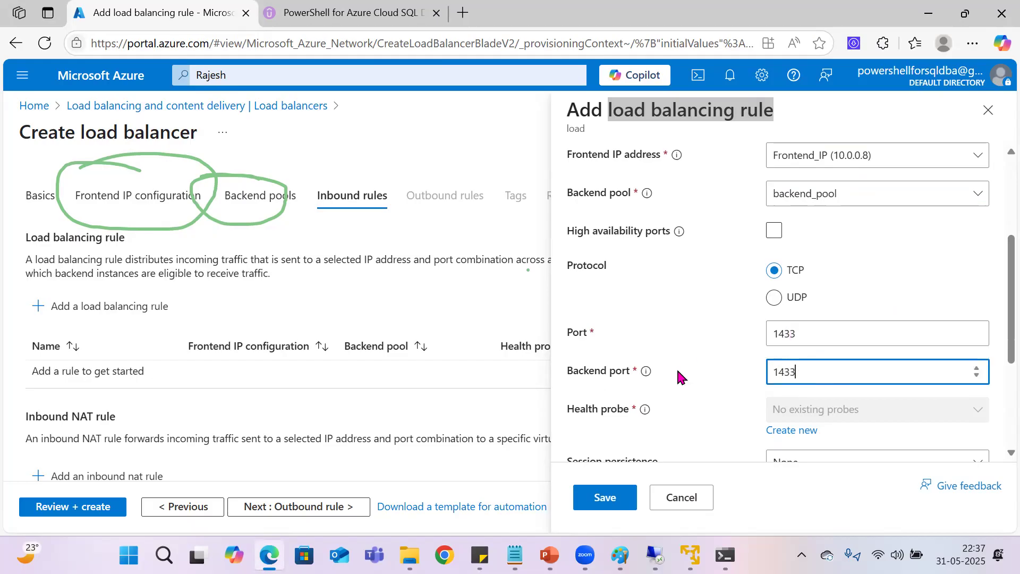
{"action": "scroll", "coordinate": [789, 318], "scroll_direction": "down", "scroll_amount": 3}
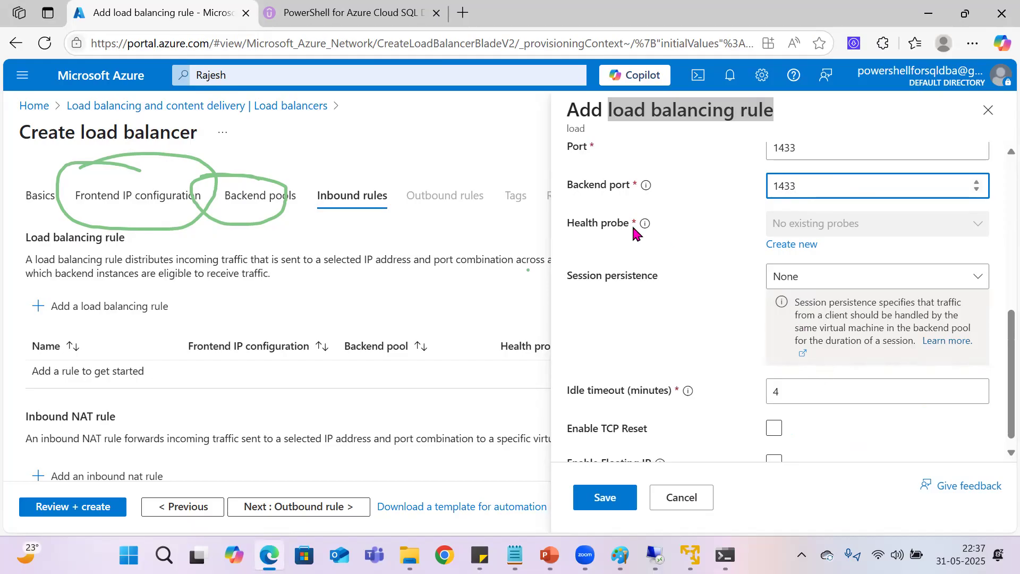
{"action": "left_click", "coordinate": [797, 246]}
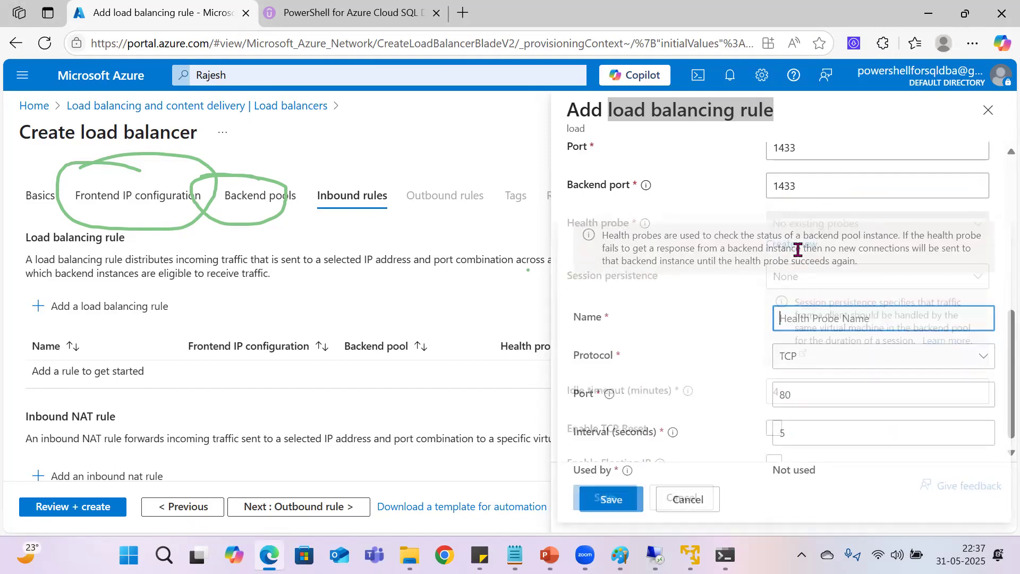
{"action": "left_click", "coordinate": [50, 127]}
{"action": "left_click_drag", "start_coordinate": [246, 195], "coordinate": [114, 197]}
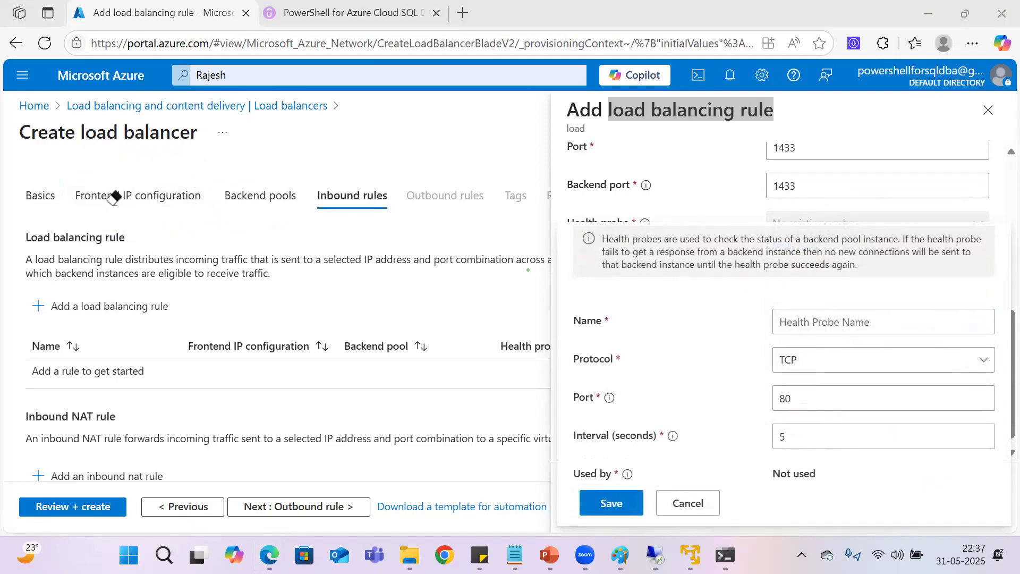
{"action": "left_click", "coordinate": [52, 127]}
{"action": "left_click", "coordinate": [789, 324]}
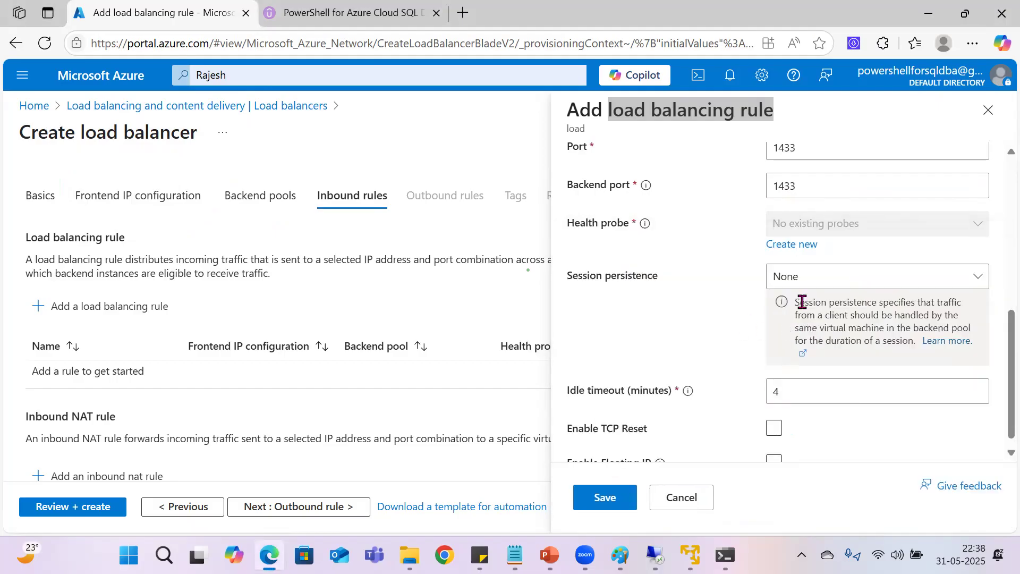
{"action": "left_click", "coordinate": [792, 246]}
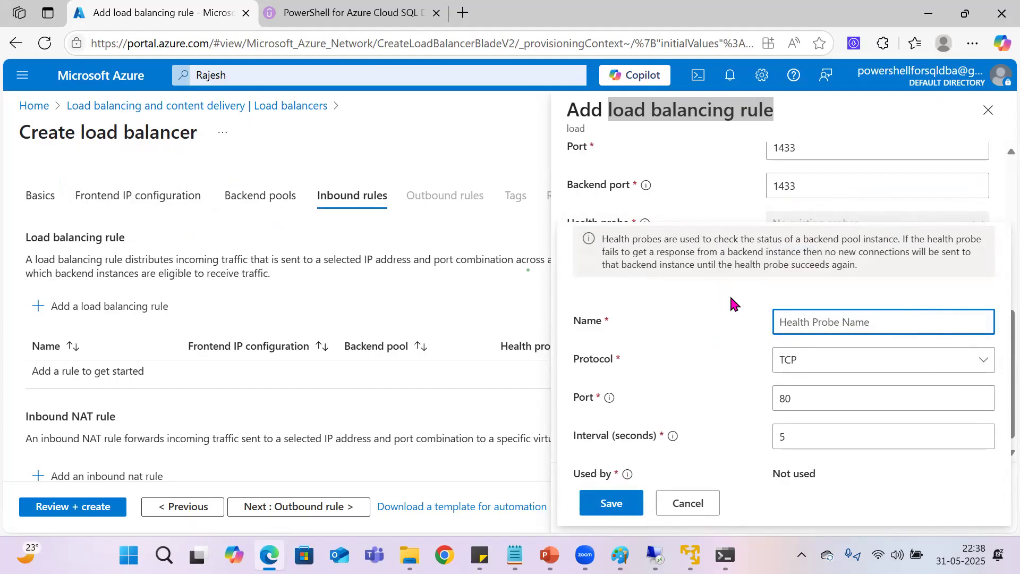
{"action": "type", "text": "HealthProbes"}
{"action": "left_click", "coordinate": [824, 366]}
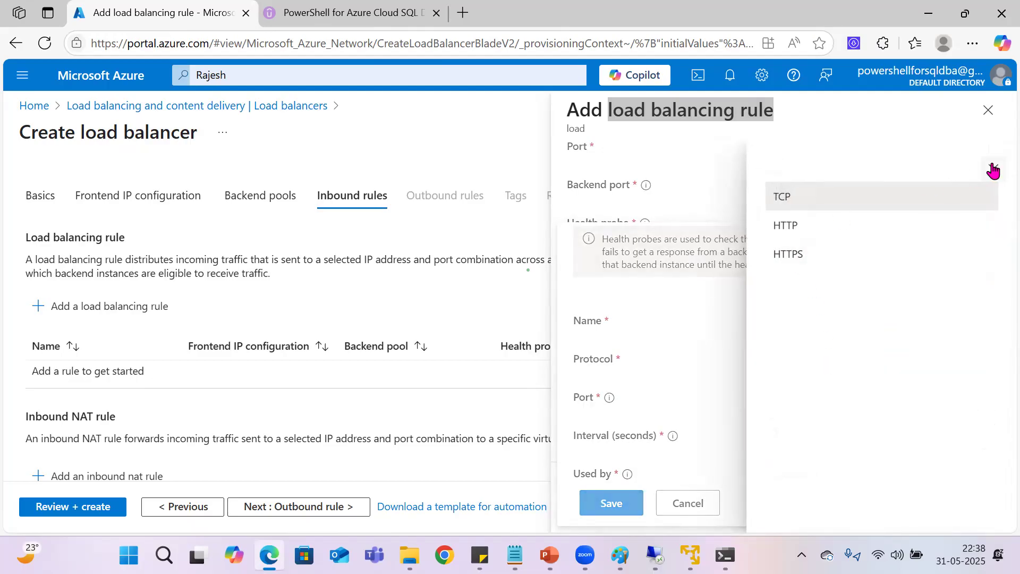
{"action": "left_click", "coordinate": [956, 197]}
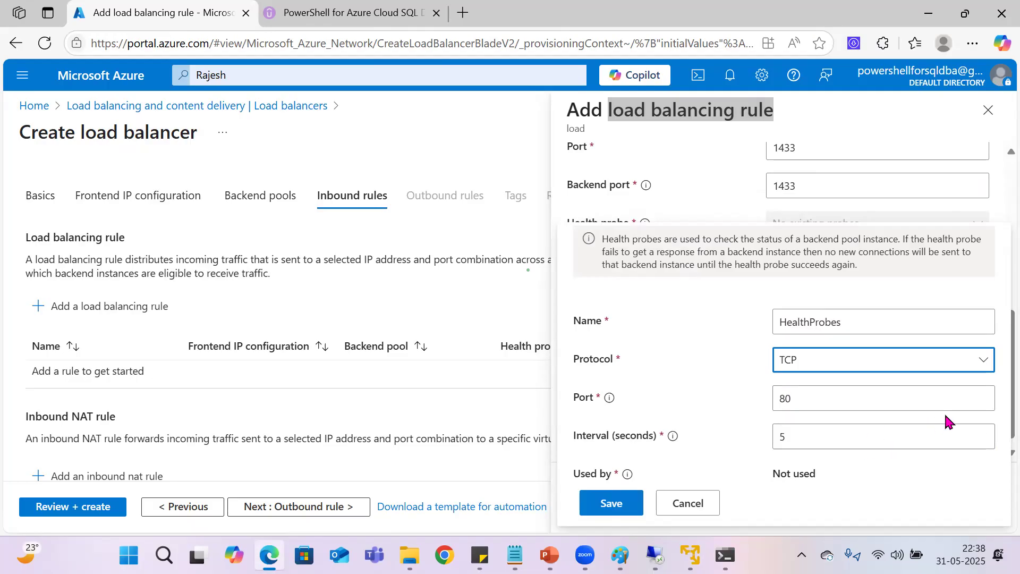
{"action": "left_click_drag", "start_coordinate": [791, 437], "coordinate": [745, 441]}
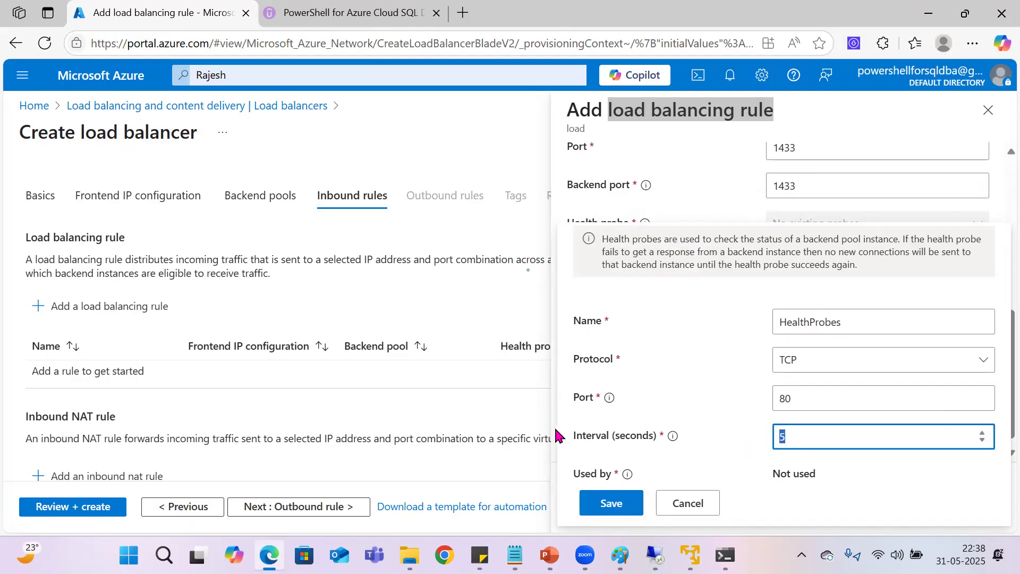
{"action": "scroll", "coordinate": [996, 409], "scroll_direction": "down", "scroll_amount": 1}
{"action": "left_click_drag", "start_coordinate": [995, 404], "coordinate": [995, 426]}
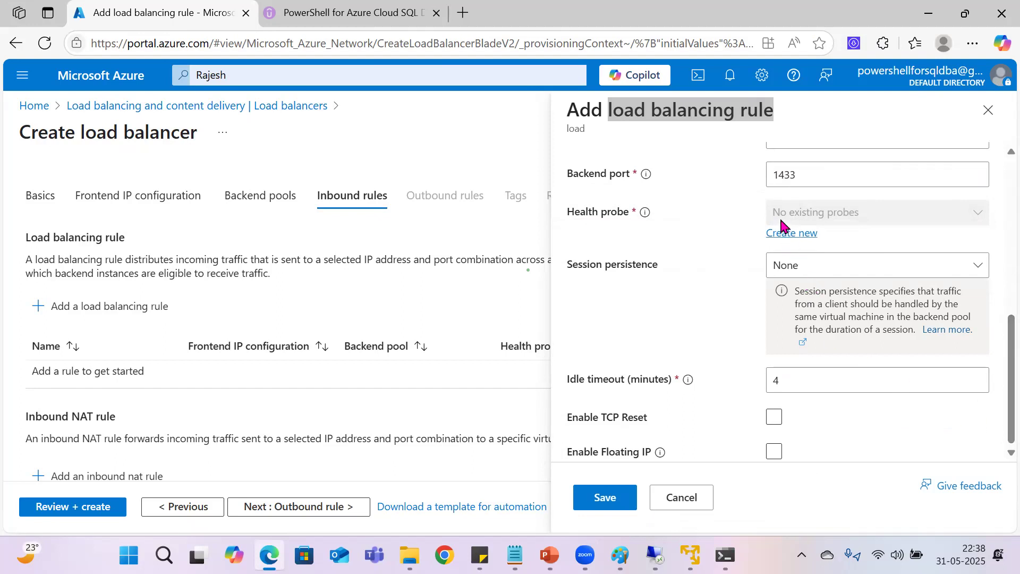
Step: Create and save a health probe named HealthProbes for the rule, keeping TCP, port 80 and the 5-second interval
{"action": "left_click", "coordinate": [782, 234]}
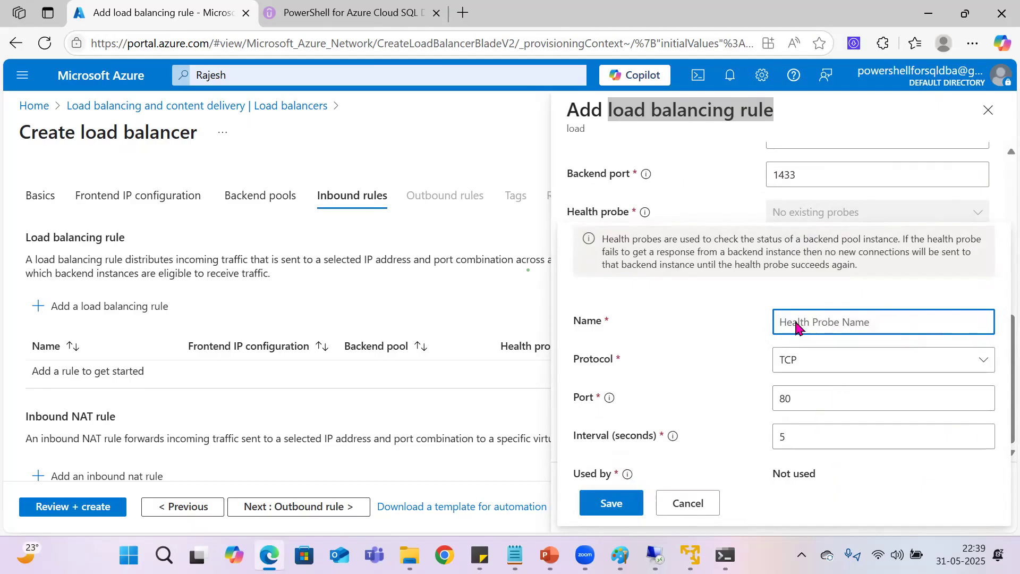
{"action": "type", "text": "HealthProbes"}
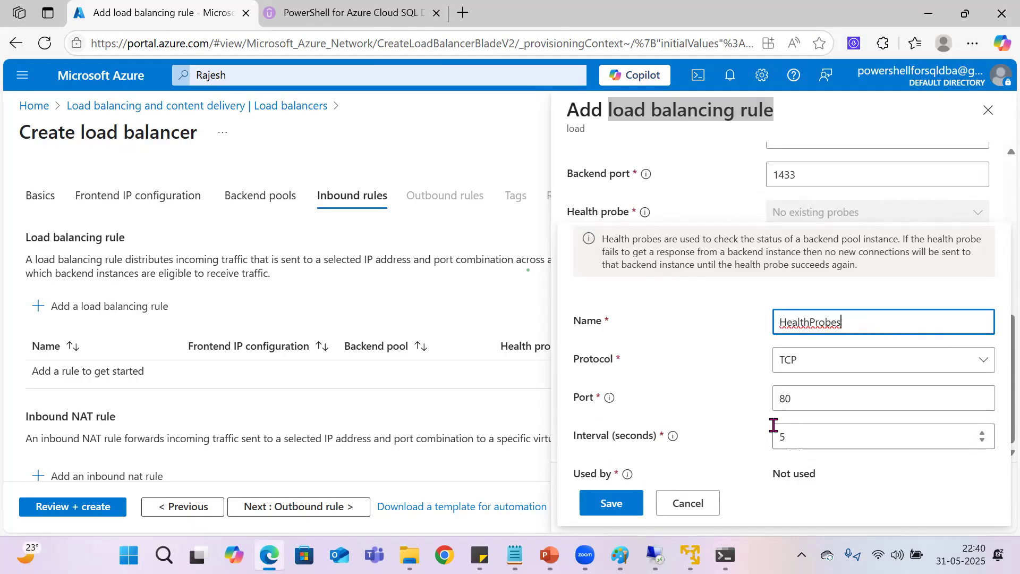
{"action": "left_click", "coordinate": [625, 503]}
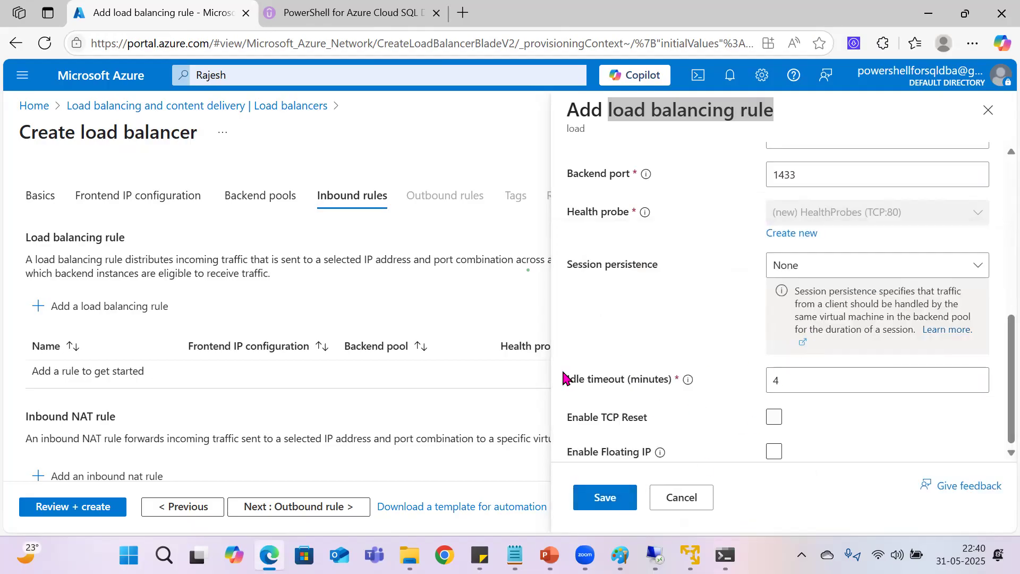
Step: Keep session persistence at None and the idle timeout at 4 minutes, enable Floating IP, and save the load balancing rule
{"action": "left_click_drag", "start_coordinate": [785, 384], "coordinate": [703, 383]}
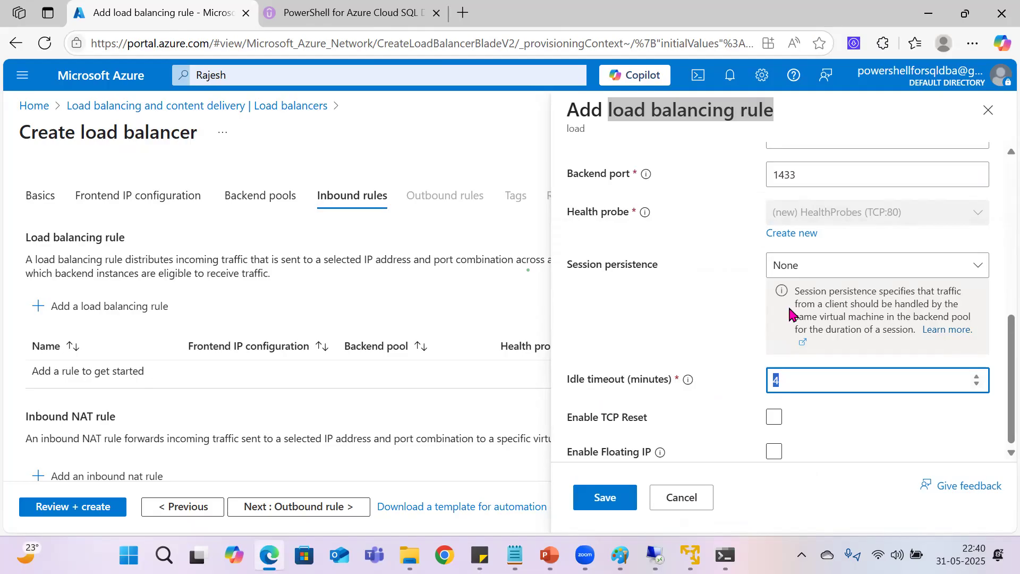
{"action": "left_click", "coordinate": [812, 265]}
{"action": "left_click", "coordinate": [687, 308]}
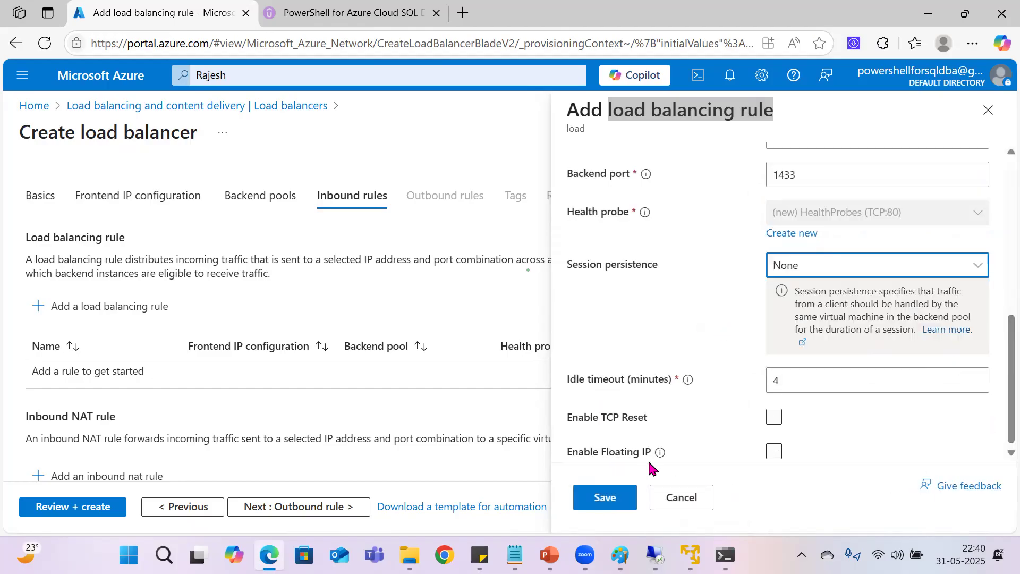
{"action": "left_click", "coordinate": [864, 463]}
{"action": "left_click", "coordinate": [863, 461]}
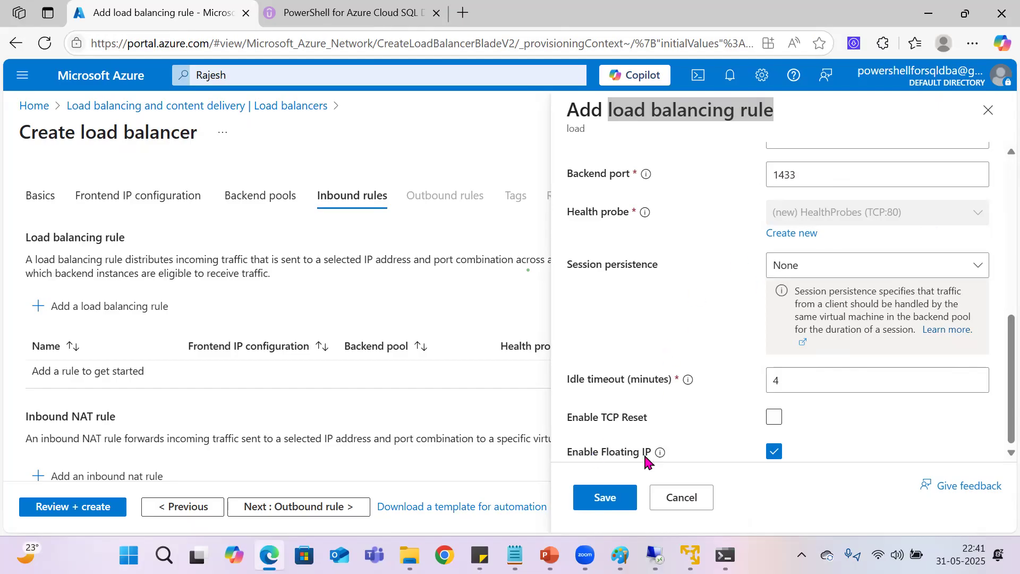
{"action": "left_click", "coordinate": [609, 493]}
Step: Continue past the outbound rules and tags stages without adding entries, up to the final review of the load balancer
{"action": "scroll", "coordinate": [498, 390], "scroll_direction": "down", "scroll_amount": 3}
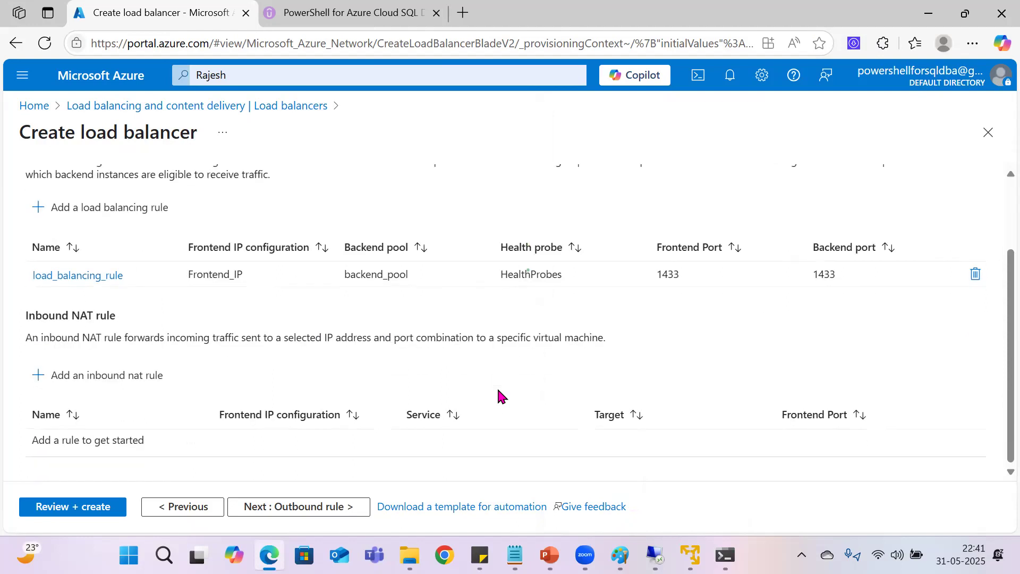
{"action": "scroll", "coordinate": [275, 438], "scroll_direction": "up", "scroll_amount": 3}
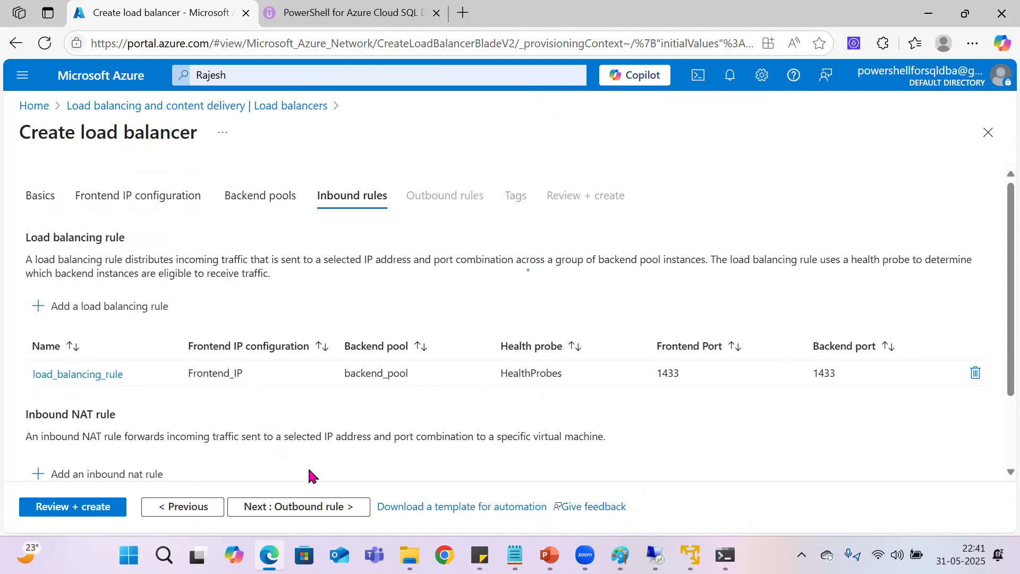
{"action": "left_click", "coordinate": [290, 513]}
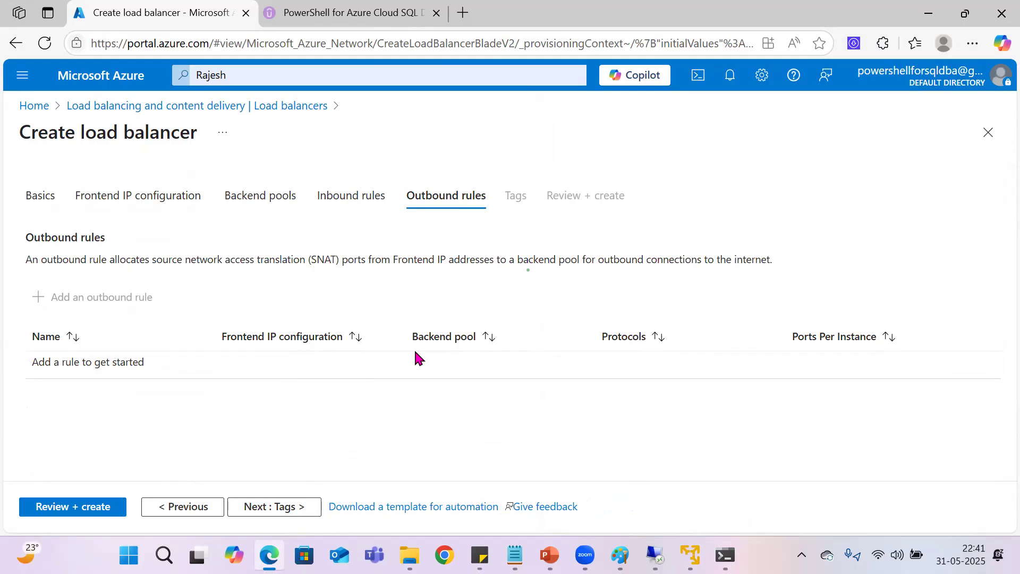
{"action": "left_click", "coordinate": [262, 509]}
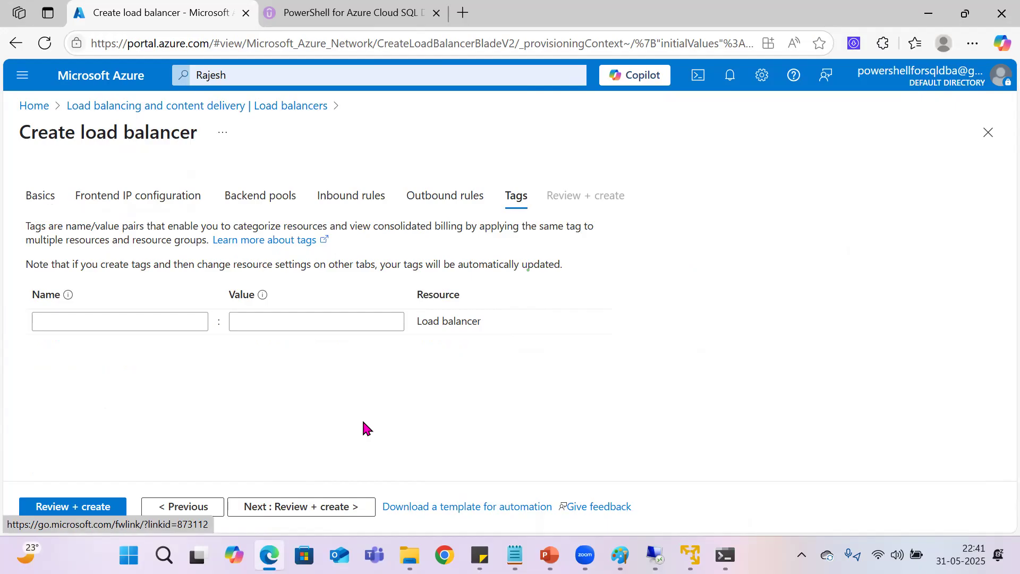
{"action": "left_click", "coordinate": [274, 508]}
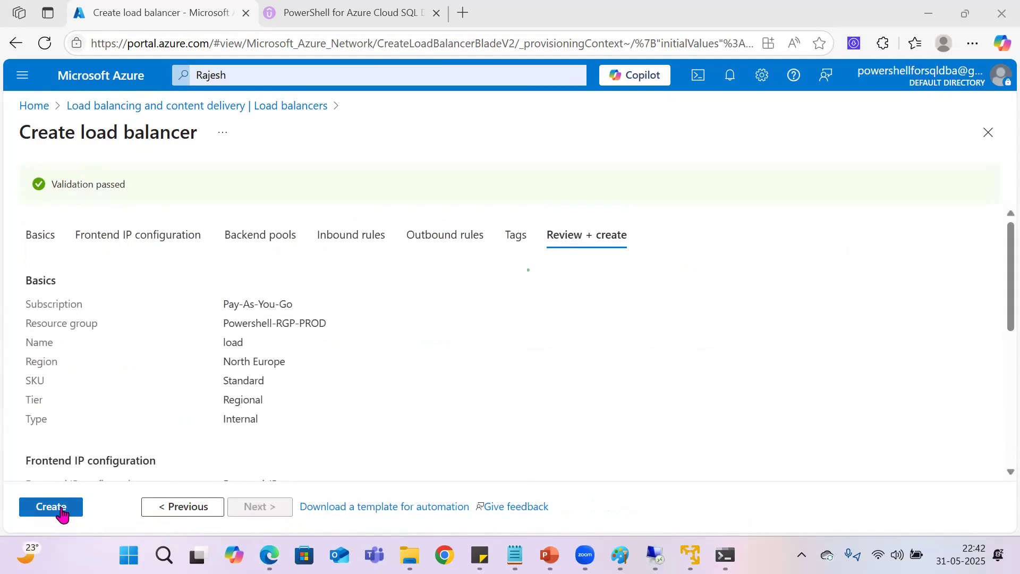
Step: Create the internal load balancer from the reviewed configuration
{"action": "left_click", "coordinate": [53, 508]}
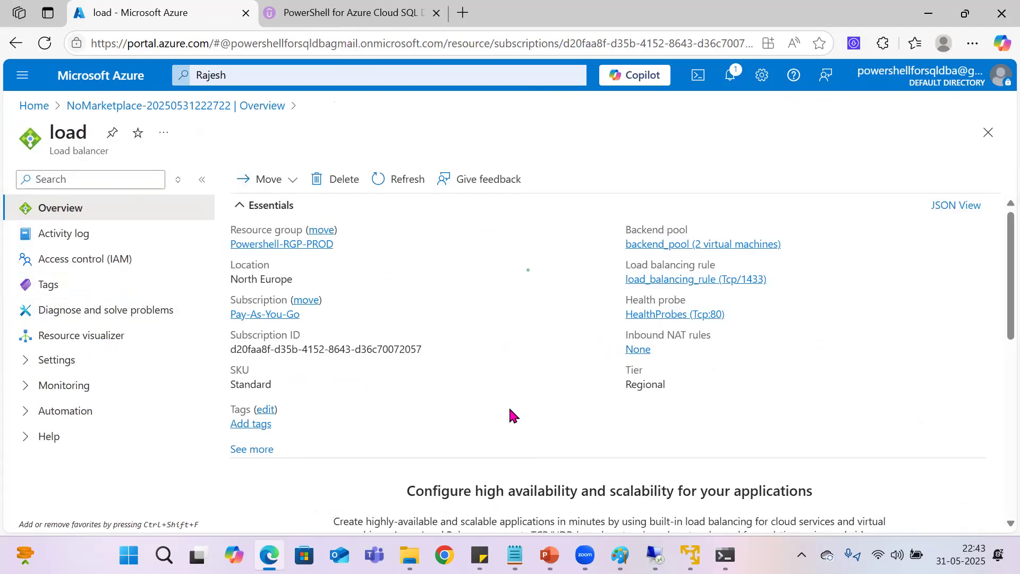
Step: Switch to the Node01 remote session, dismiss the LIST01 listener properties, and disconnect the LIST01 server from Object Explorer
{"action": "mouse_move", "coordinate": [655, 555]}
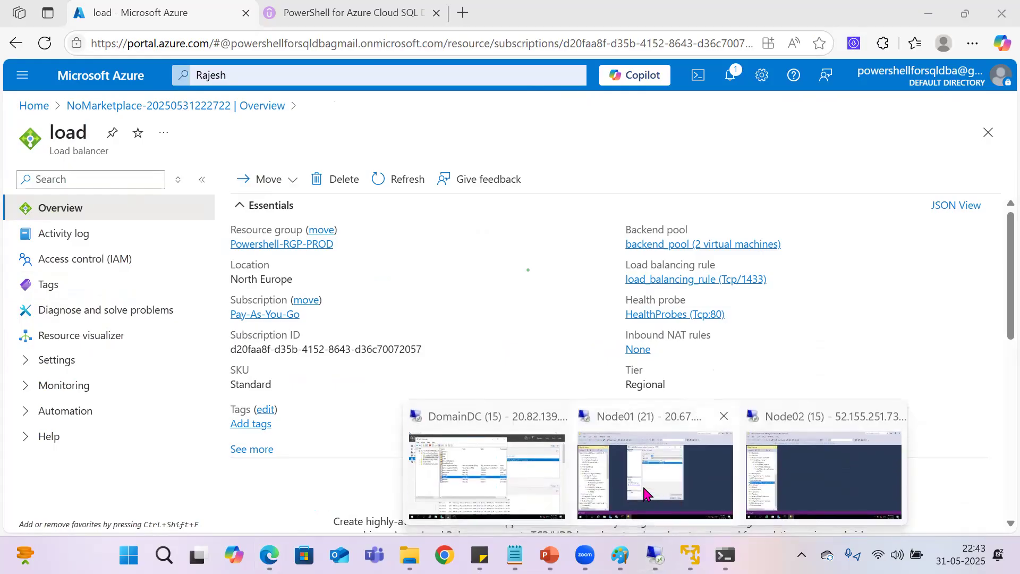
{"action": "left_click", "coordinate": [617, 470]}
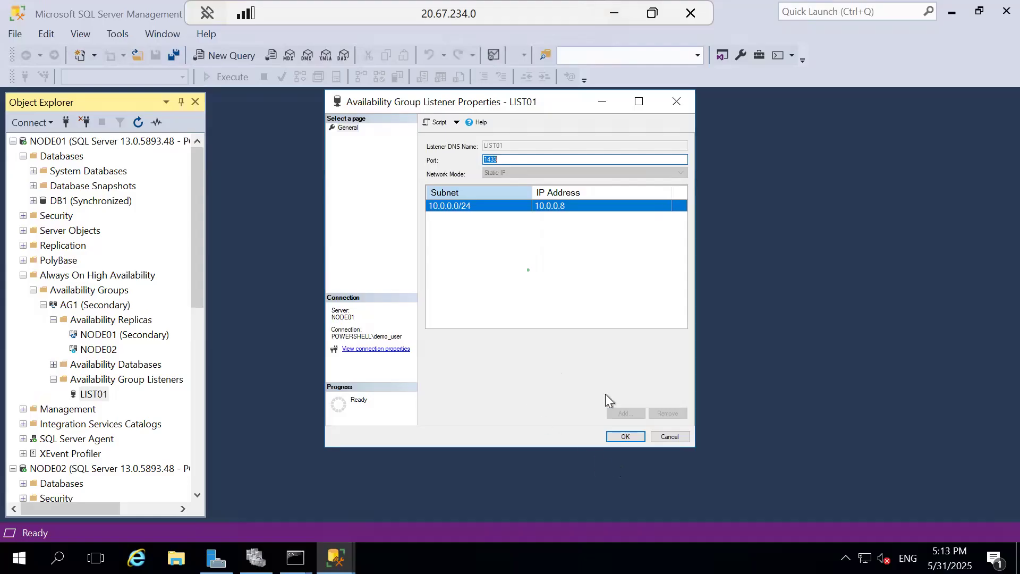
{"action": "left_click", "coordinate": [659, 438]}
{"action": "scroll", "coordinate": [95, 425], "scroll_direction": "down", "scroll_amount": 5}
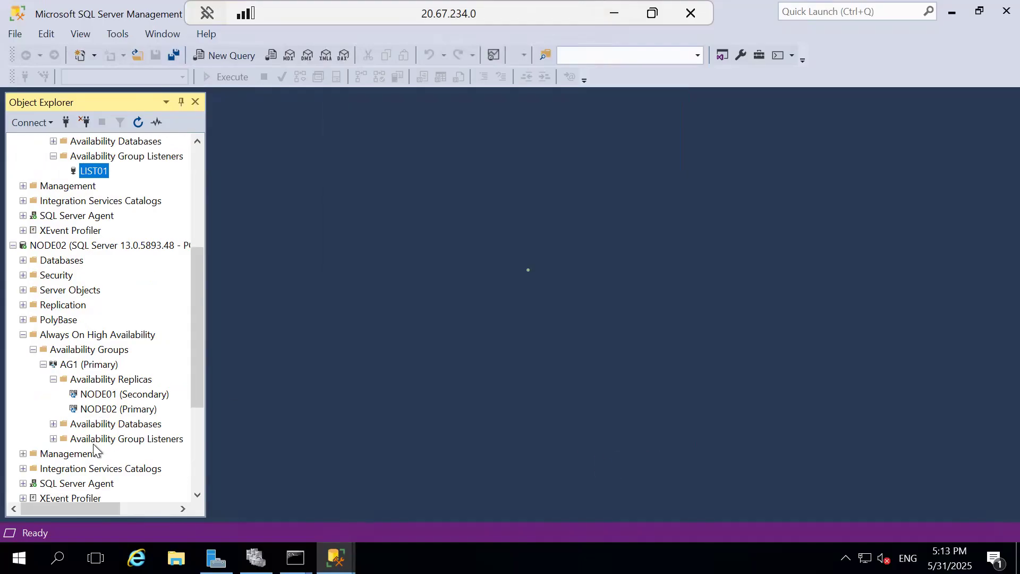
{"action": "scroll", "coordinate": [79, 413], "scroll_direction": "up", "scroll_amount": 5}
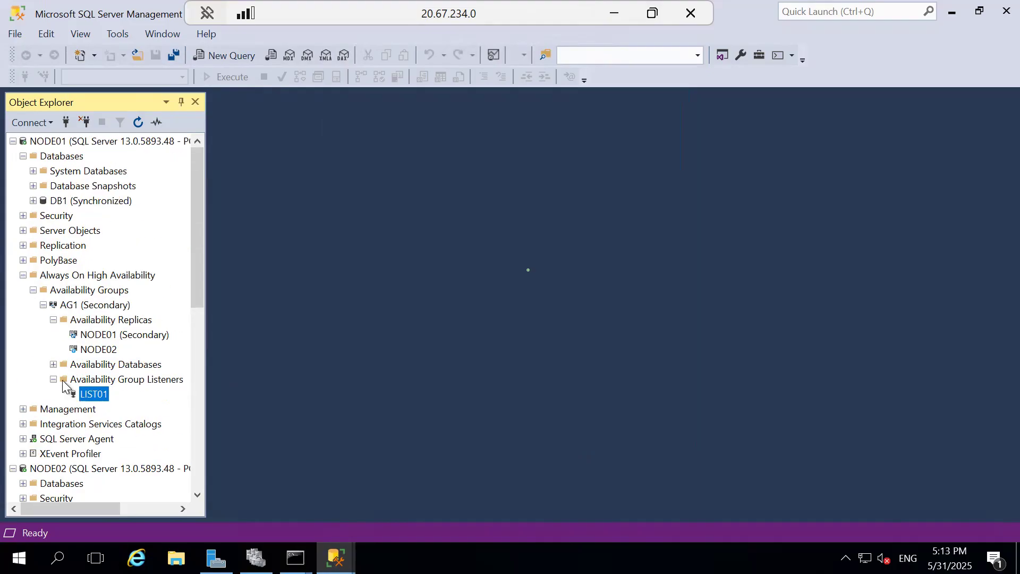
{"action": "left_click", "coordinate": [12, 141]}
{"action": "left_click", "coordinate": [13, 156]}
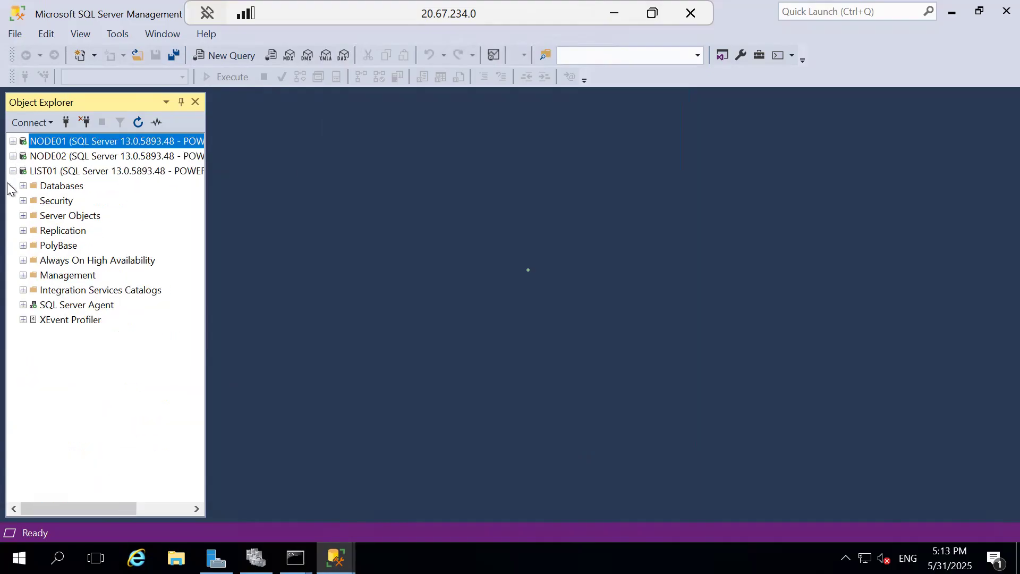
{"action": "left_click", "coordinate": [31, 171]}
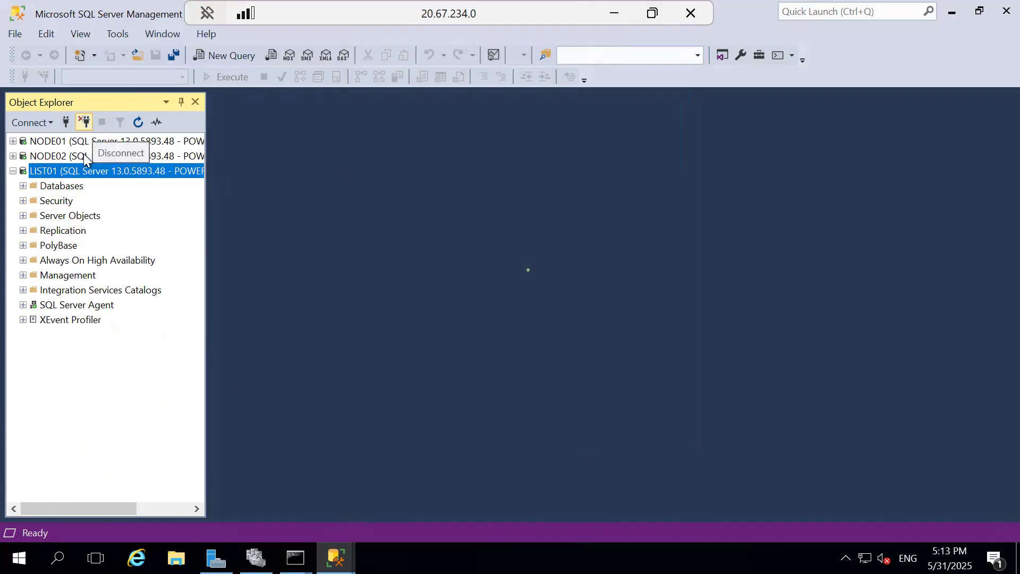
{"action": "left_click", "coordinate": [85, 122]}
Step: Refresh NODE01's availability groups and expand AG1's availability replicas to check the role of NODE01
{"action": "left_click", "coordinate": [14, 141]}
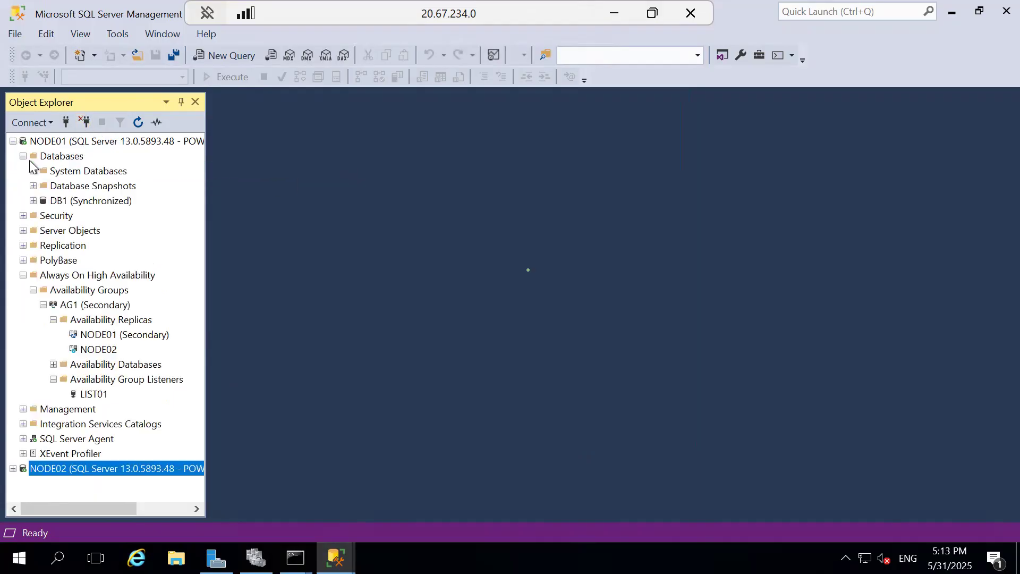
{"action": "left_click", "coordinate": [88, 290]}
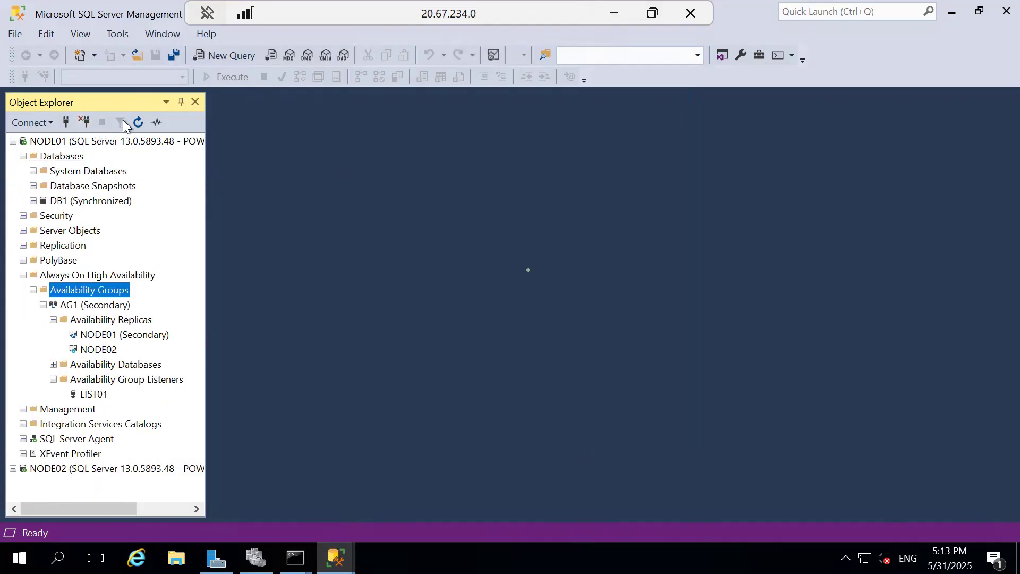
{"action": "left_click", "coordinate": [137, 123]}
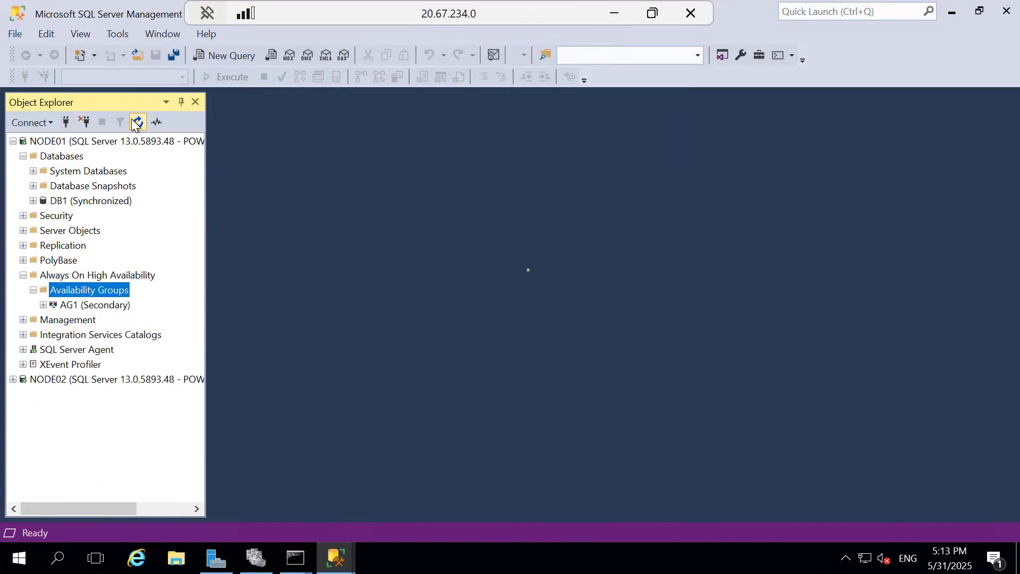
{"action": "left_click", "coordinate": [43, 305]}
{"action": "left_click", "coordinate": [53, 320]}
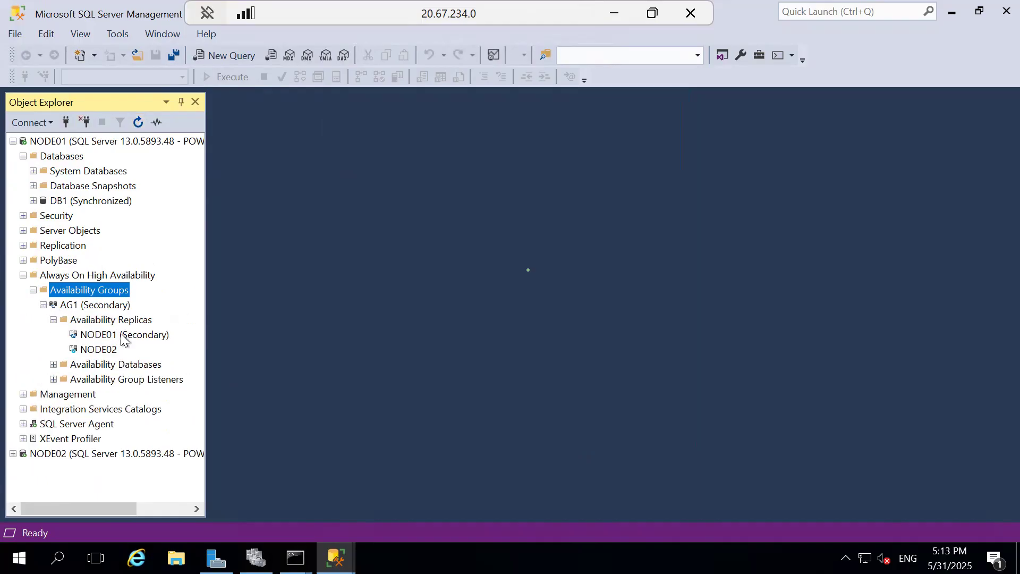
{"action": "left_click", "coordinate": [104, 336]}
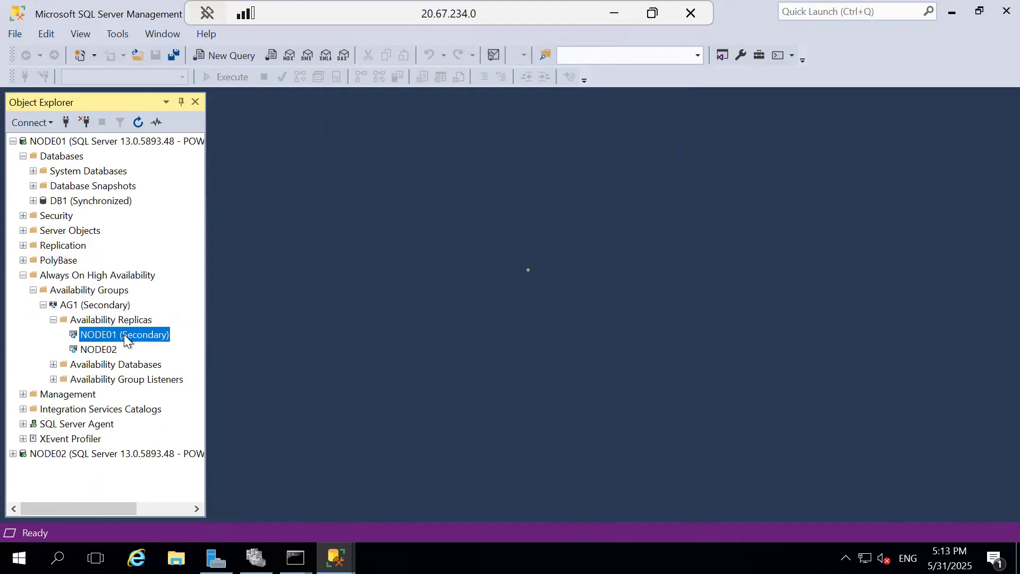
Step: Check the machine's hostname output in the open command prompt, and return to SQL Server Management Studio
{"action": "left_click", "coordinate": [295, 556]}
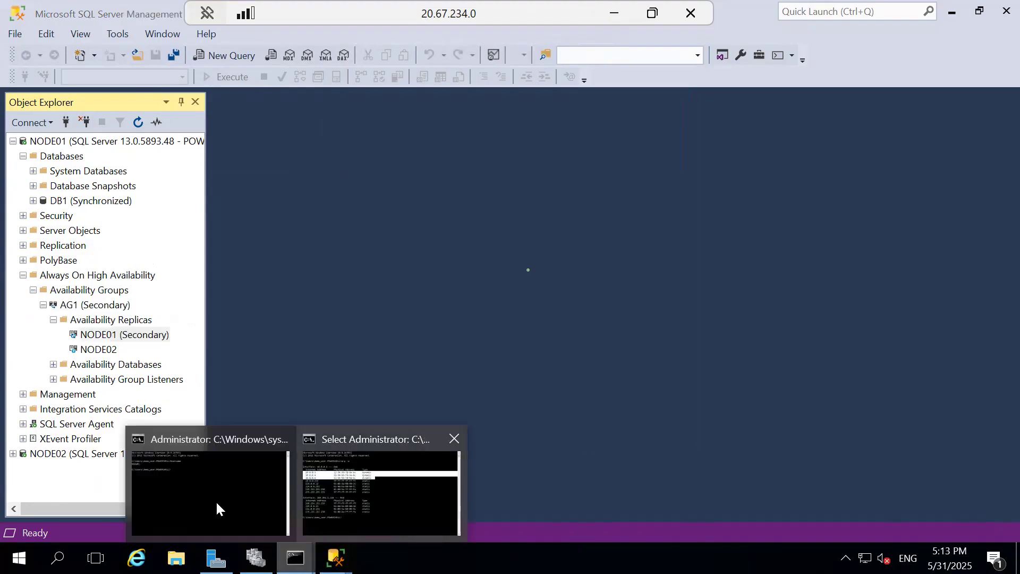
{"action": "left_click", "coordinate": [217, 509]}
{"action": "left_click_drag", "start_coordinate": [55, 103], "coordinate": [38, 103]}
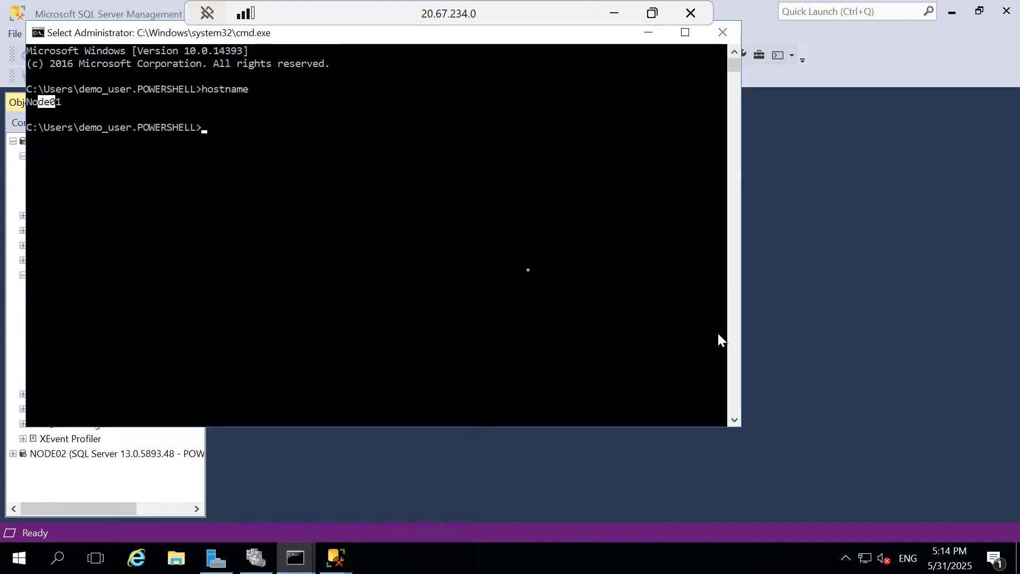
{"action": "left_click", "coordinate": [858, 320]}
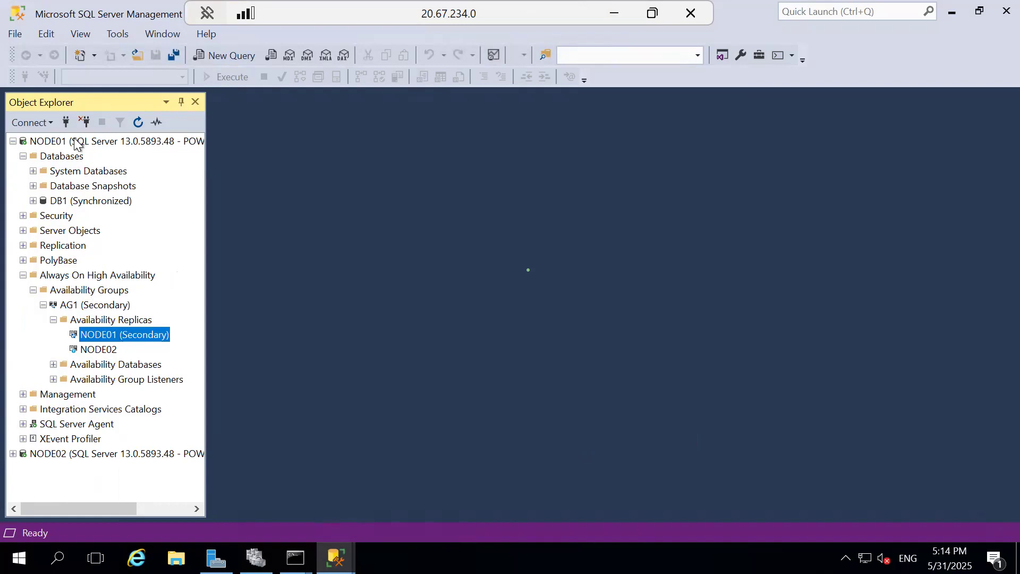
Step: Try to connect to the listener LIST01 from Node01 using Windows Authentication
{"action": "left_click", "coordinate": [66, 123]}
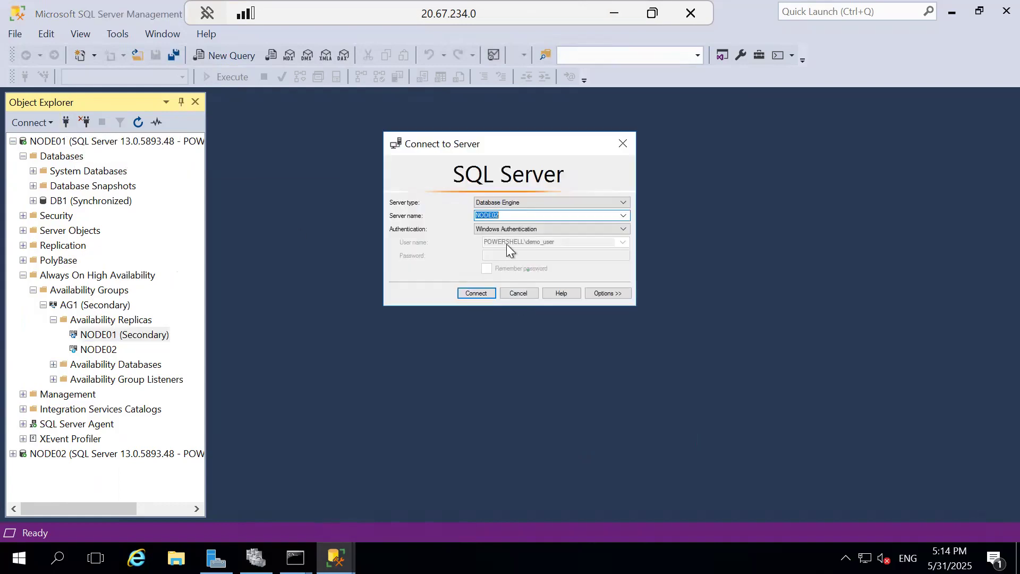
{"action": "left_click", "coordinate": [622, 218]}
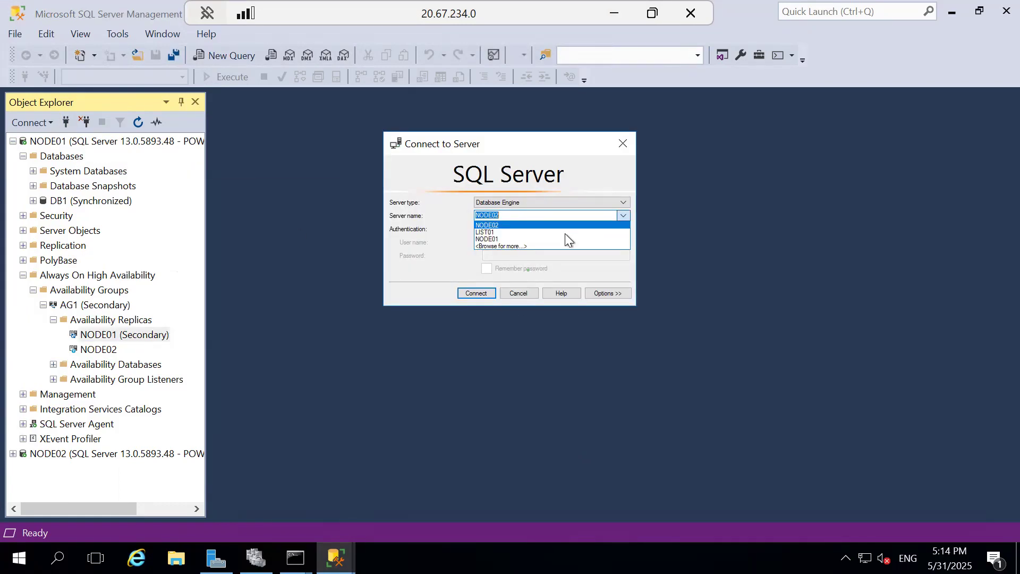
{"action": "left_click", "coordinate": [534, 232]}
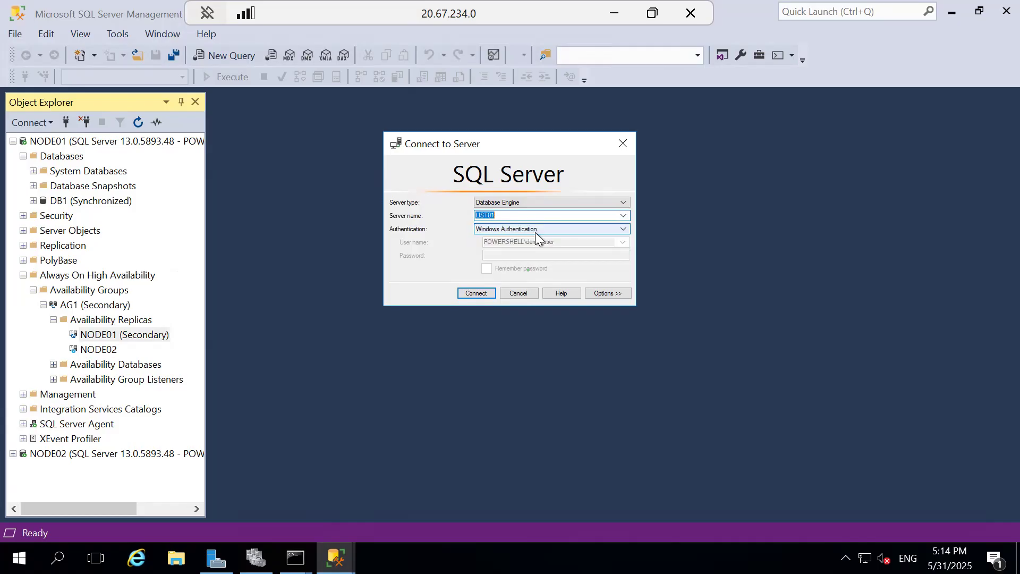
{"action": "left_click", "coordinate": [467, 295]}
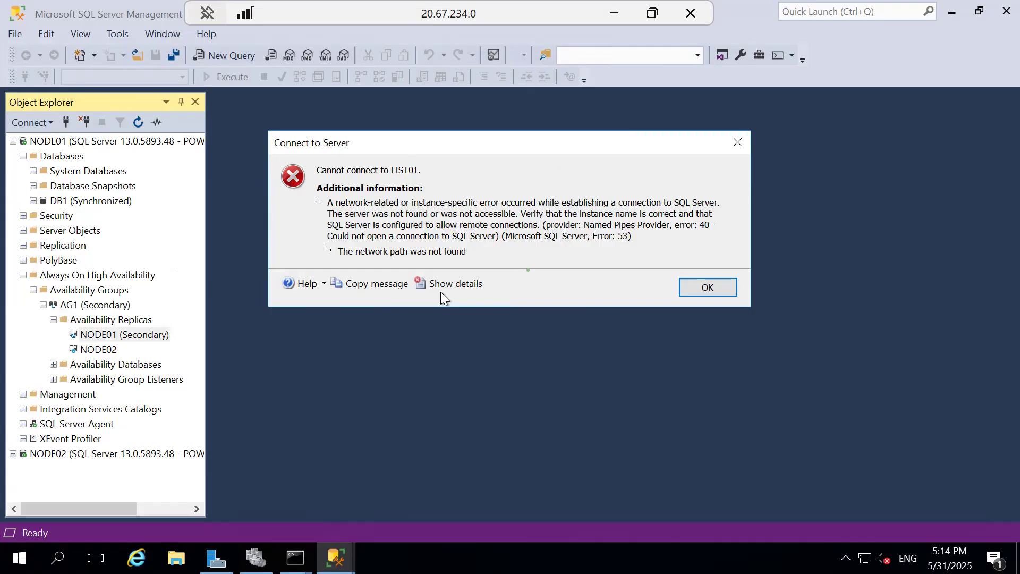
{"action": "left_click", "coordinate": [707, 287]}
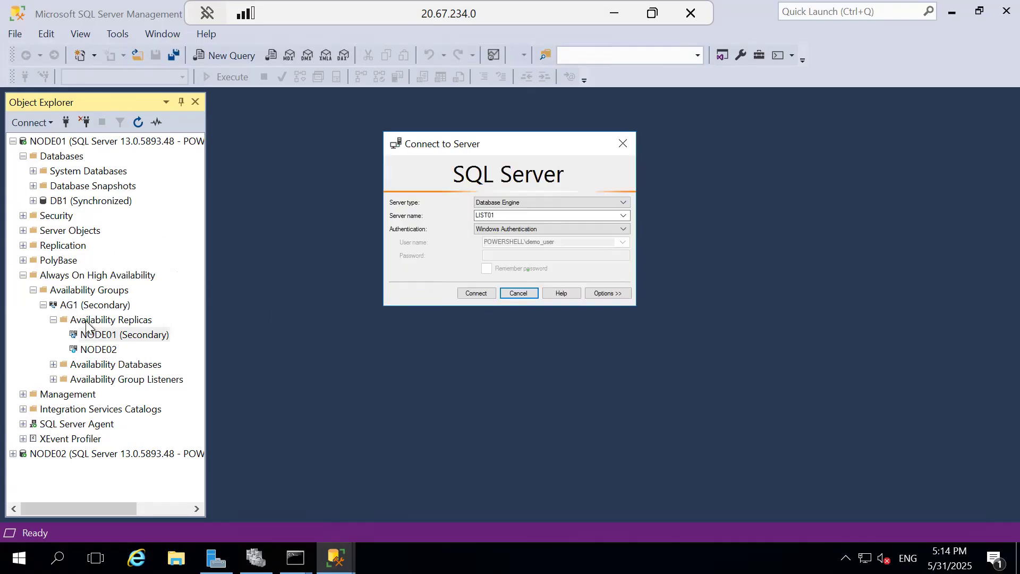
{"action": "left_click", "coordinate": [527, 295]}
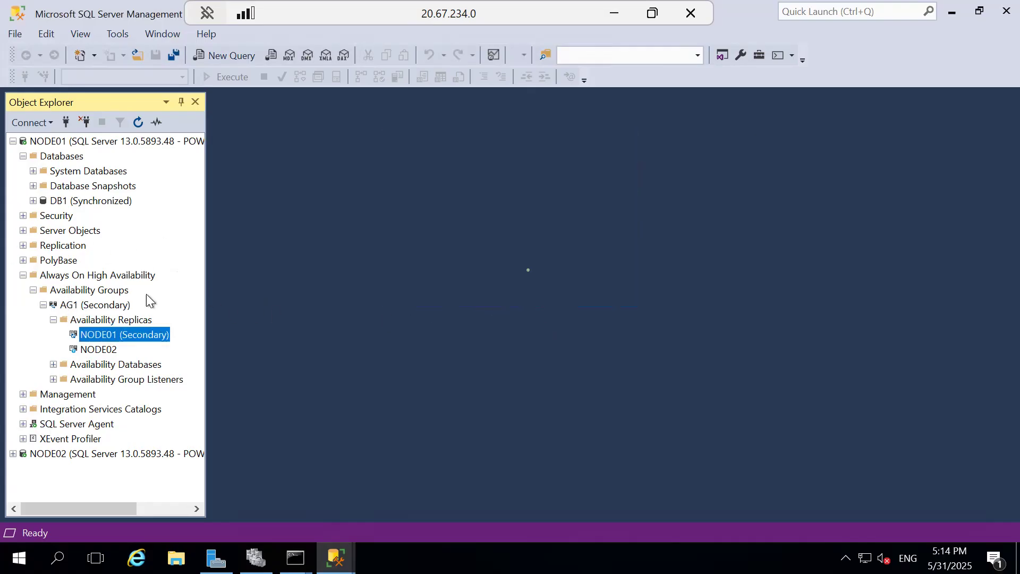
Step: Fail over availability group AG1 to NODE01 as the new primary replica, confirming potential data loss, and close the finished wizard
{"action": "right_click", "coordinate": [112, 307]}
{"action": "left_click", "coordinate": [165, 333]}
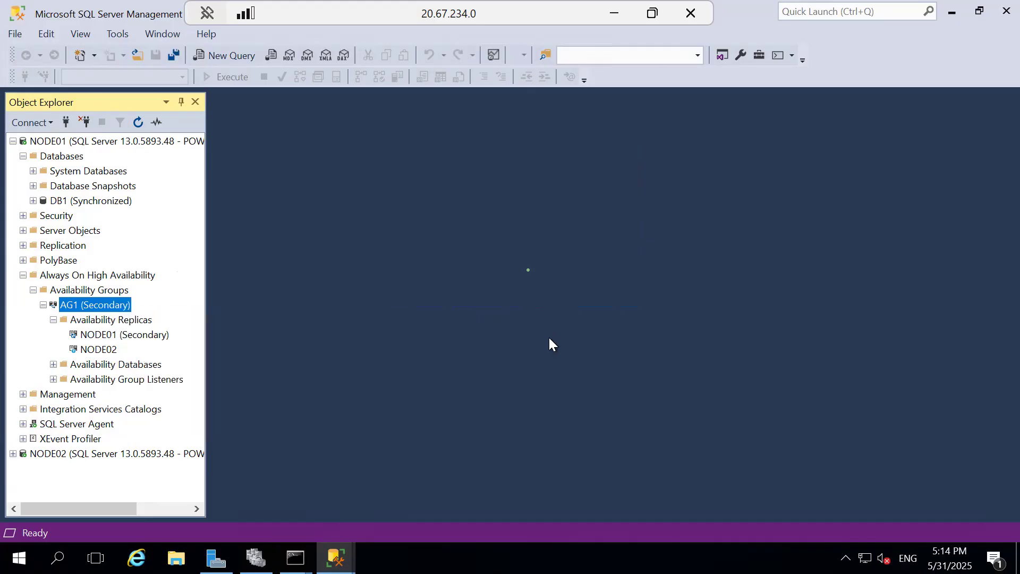
{"action": "left_click", "coordinate": [702, 513]}
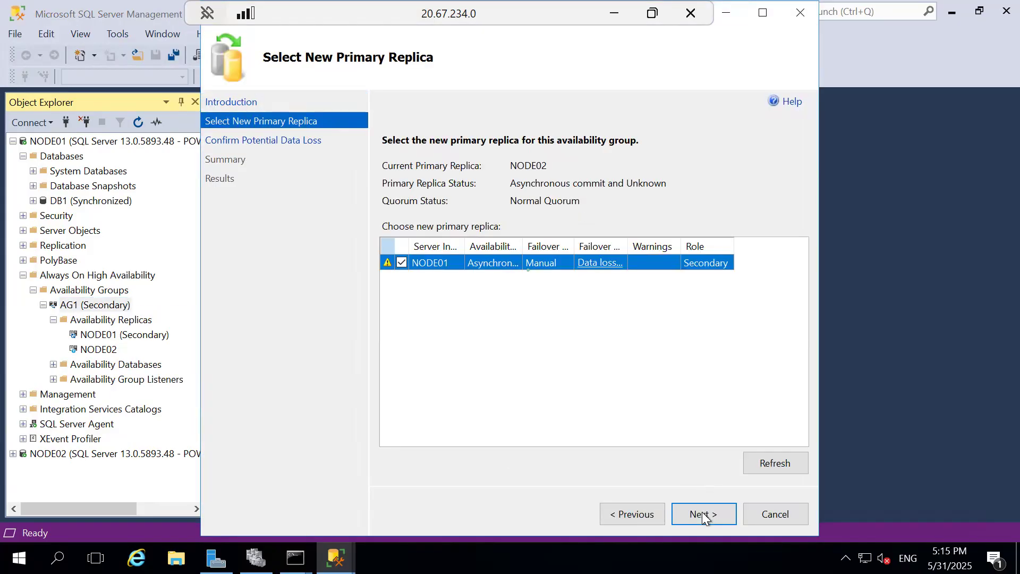
{"action": "left_click", "coordinate": [703, 515]}
{"action": "left_click", "coordinate": [417, 253]}
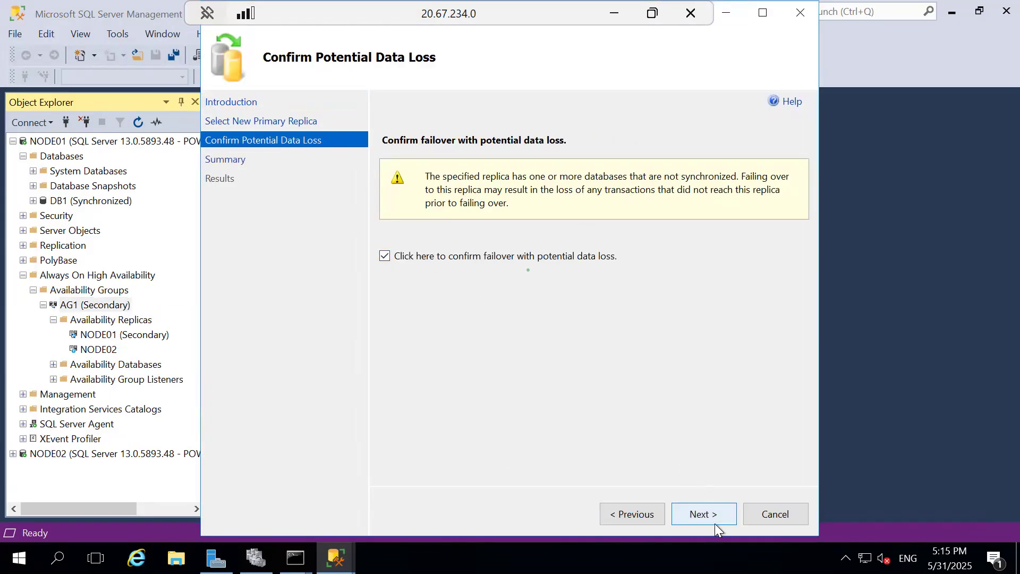
{"action": "left_click", "coordinate": [716, 523]}
{"action": "left_click", "coordinate": [713, 513]}
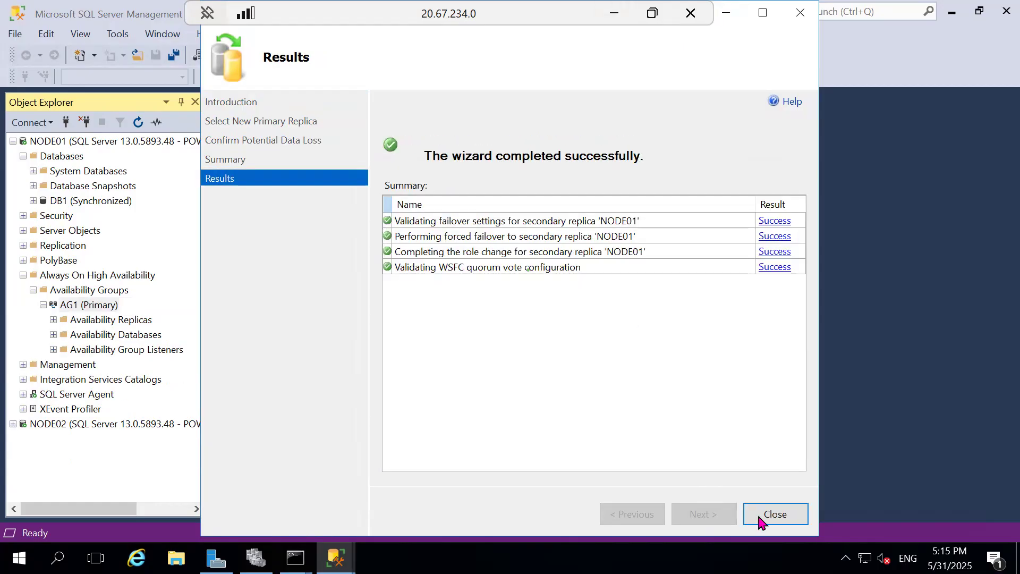
{"action": "left_click", "coordinate": [760, 521]}
Step: Connect Object Explorer to the Database Engine server LIST01 using Windows Authentication
{"action": "left_click", "coordinate": [67, 122]}
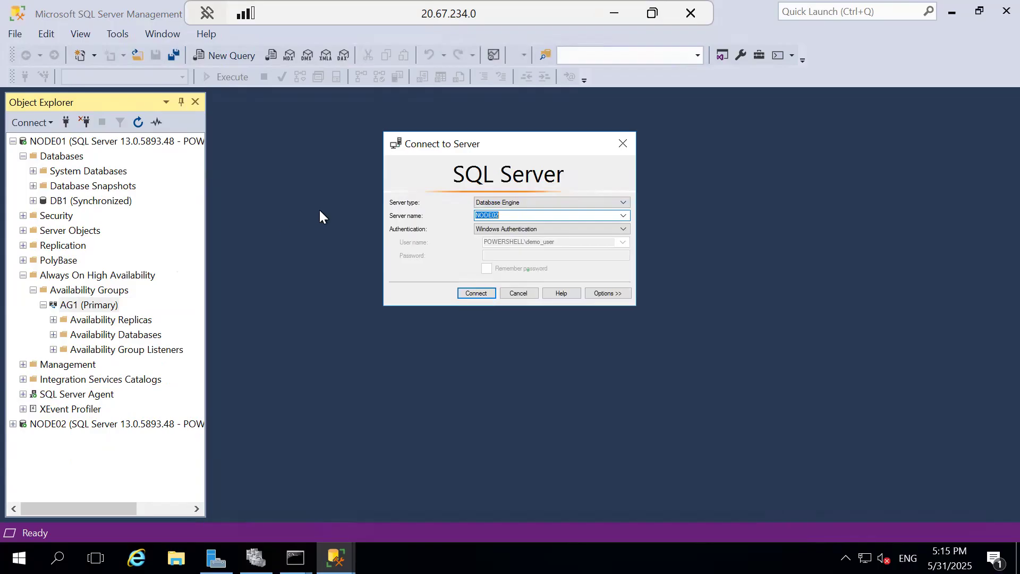
{"action": "left_click", "coordinate": [624, 215]}
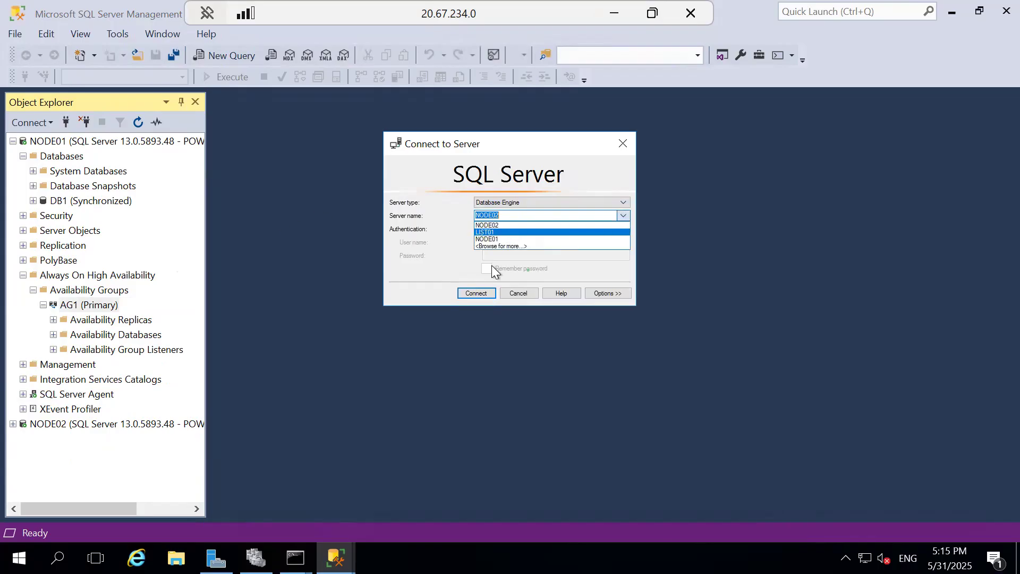
{"action": "left_click", "coordinate": [485, 232]}
{"action": "left_click", "coordinate": [468, 289]}
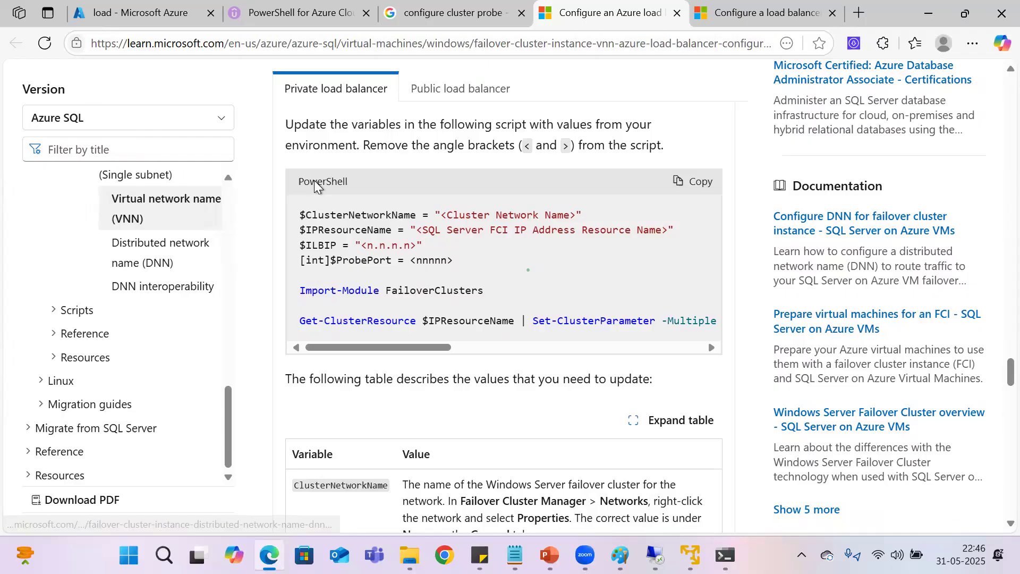
Step: Copy the private load balancer PowerShell script for setting the cluster probe port from the Microsoft Learn article
{"action": "left_click_drag", "start_coordinate": [417, 346], "coordinate": [365, 340]}
{"action": "left_click", "coordinate": [700, 181]}
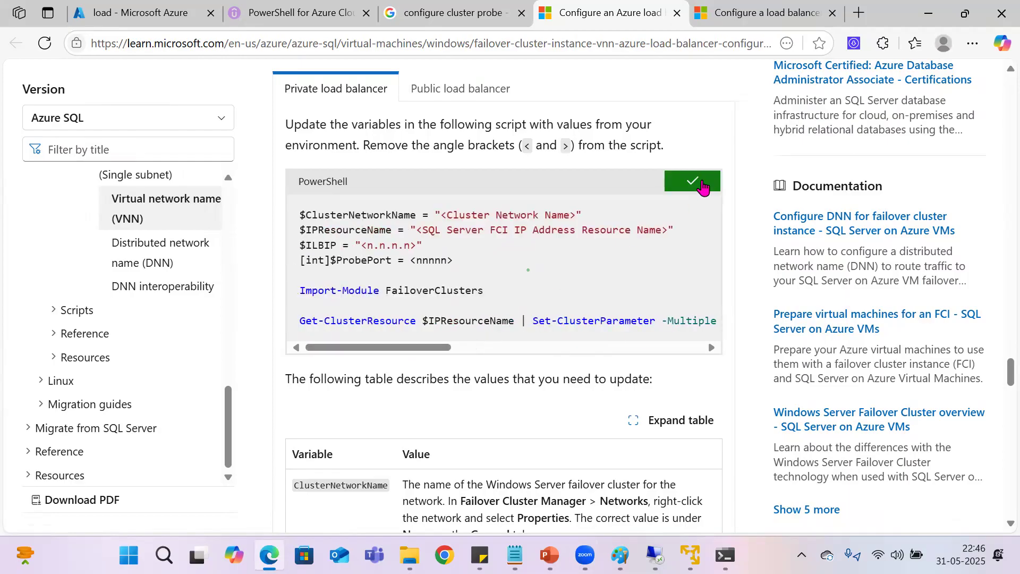
Step: Return to the Node01 session, refresh AG1 under NODE01, and expand its availability replicas to check the current primary
{"action": "mouse_move", "coordinate": [690, 555]}
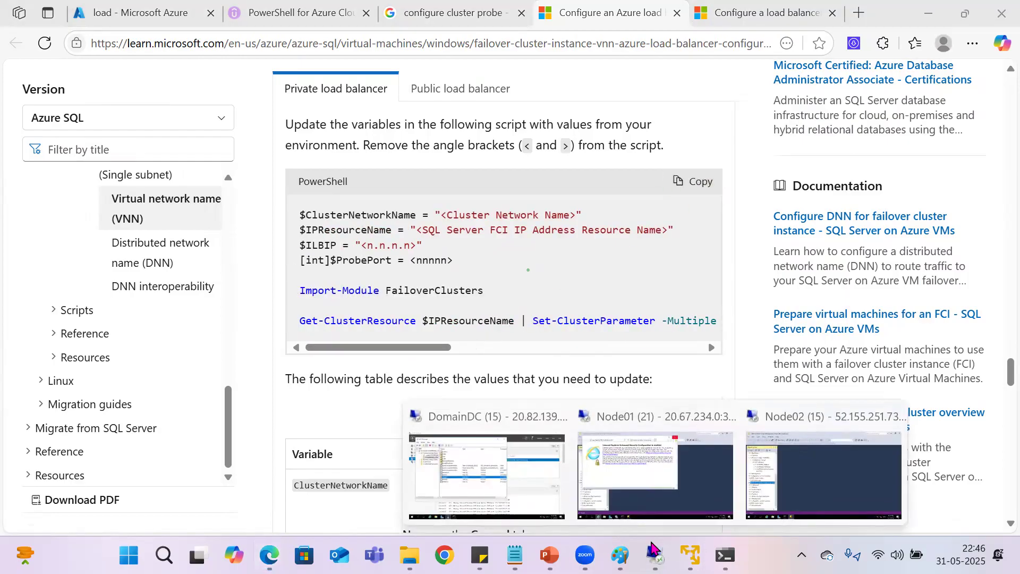
{"action": "left_click", "coordinate": [632, 491]}
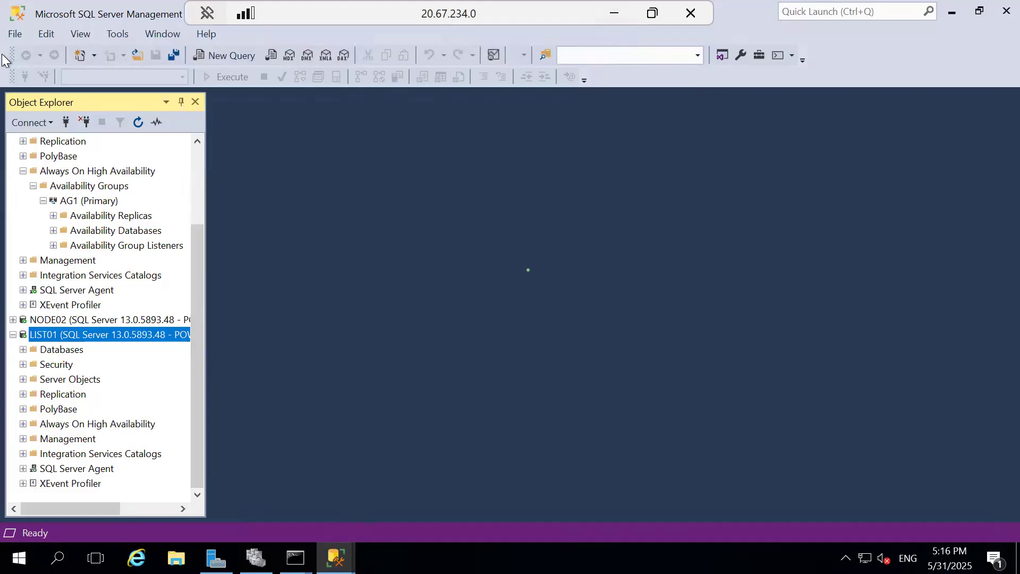
{"action": "left_click", "coordinate": [81, 200]}
{"action": "left_click", "coordinate": [138, 123]}
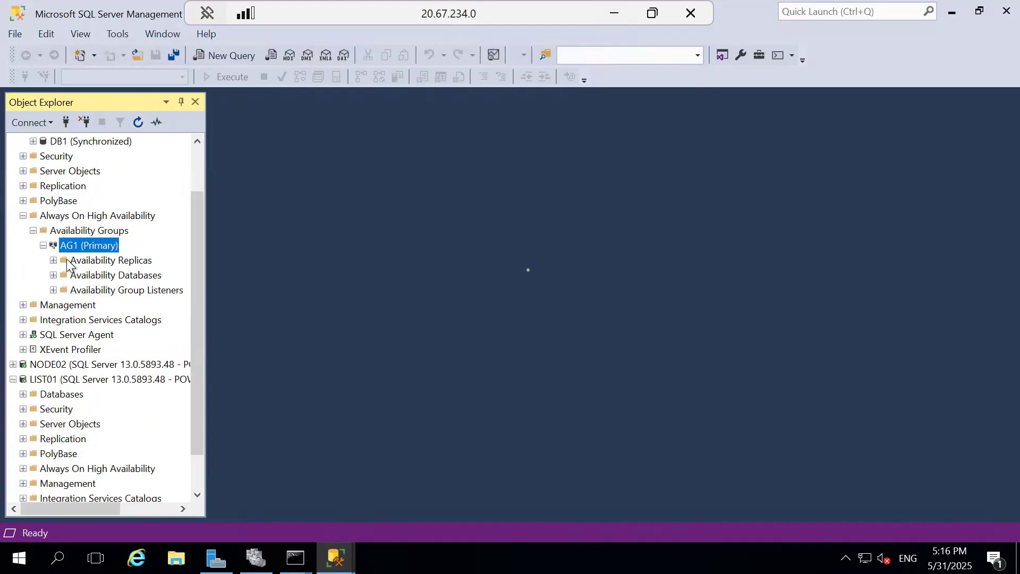
{"action": "left_click", "coordinate": [53, 260]}
{"action": "left_click", "coordinate": [102, 275]}
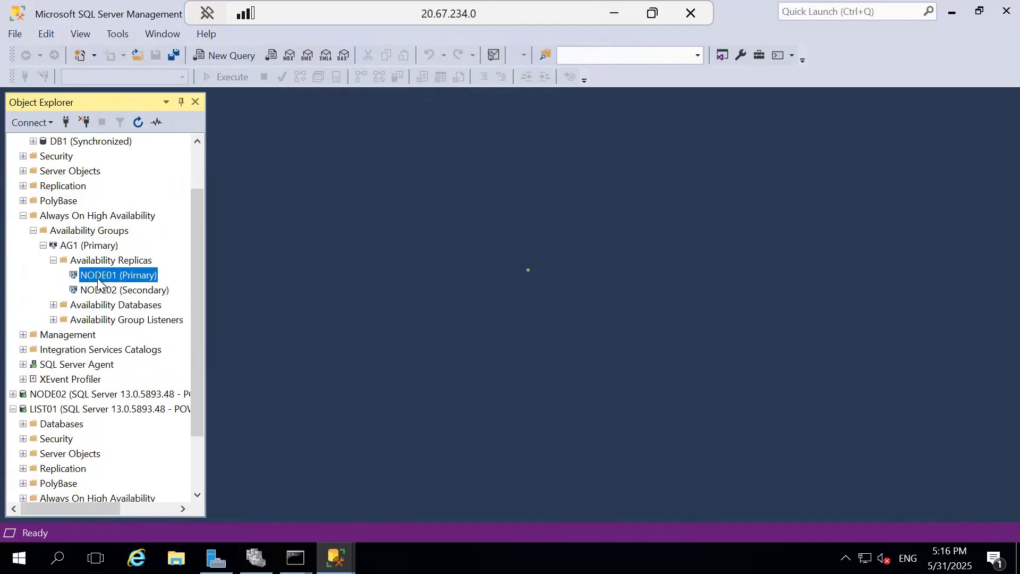
{"action": "left_click_drag", "start_coordinate": [196, 216], "coordinate": [203, 161]}
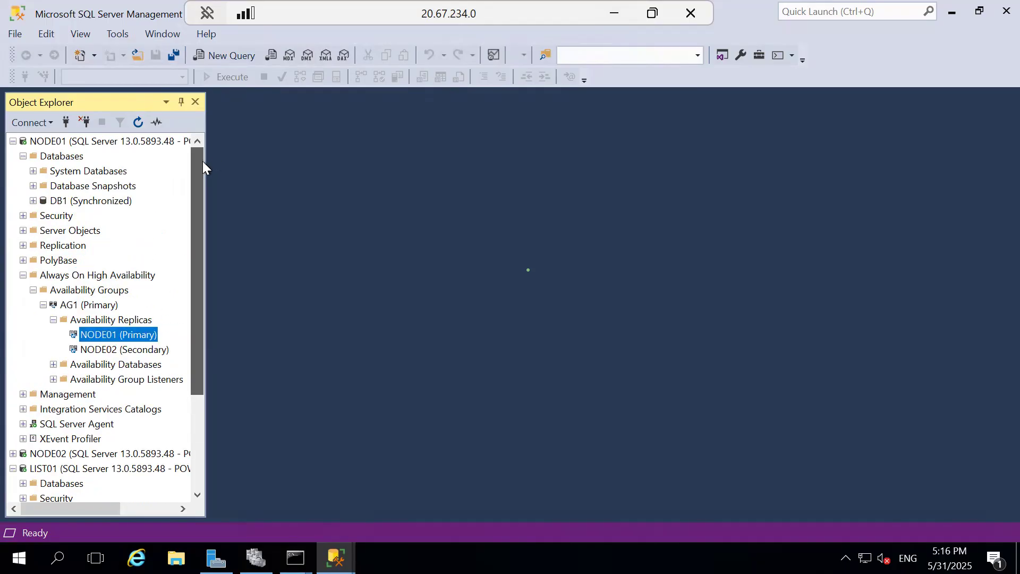
{"action": "mouse_move", "coordinate": [293, 555]}
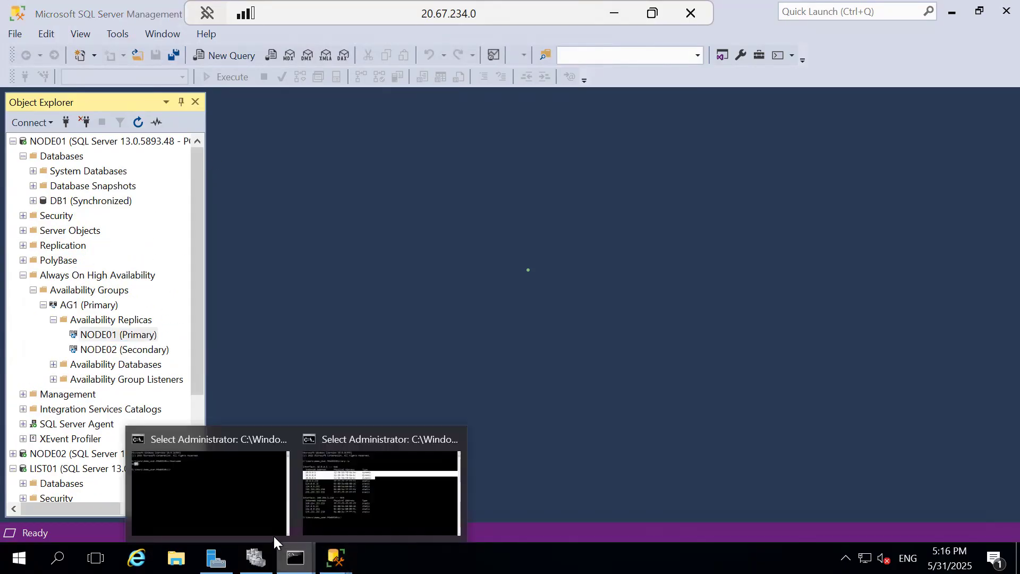
Step: Check the Node01 command prompt's hostname and start Windows PowerShell ISE as administrator
{"action": "left_click", "coordinate": [172, 456]}
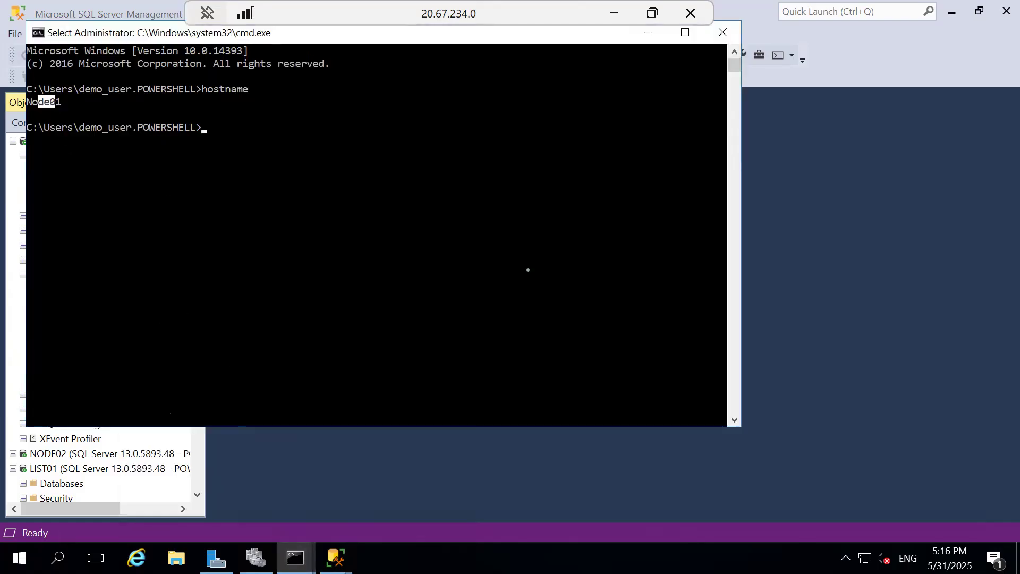
{"action": "left_click", "coordinate": [19, 558]}
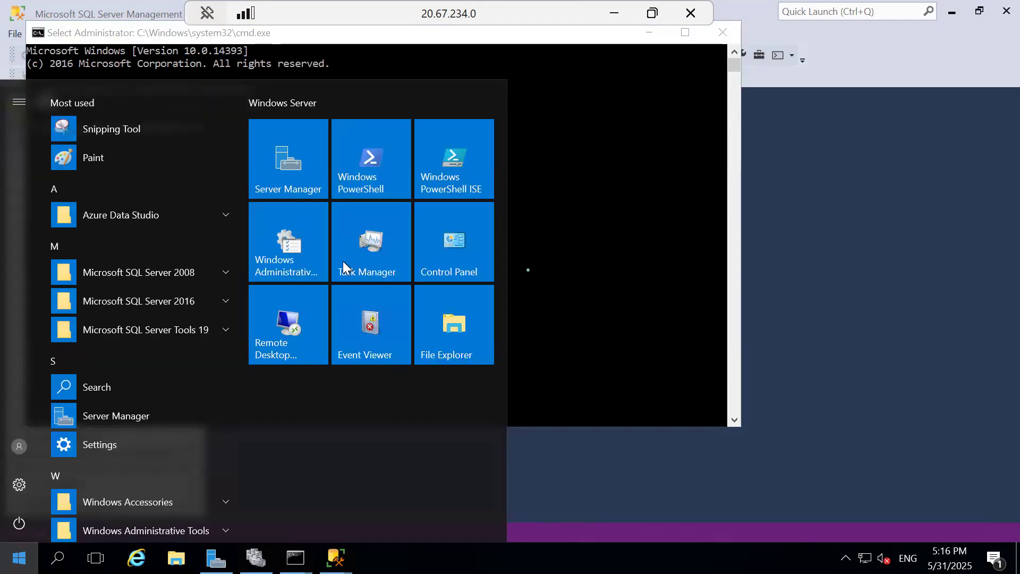
{"action": "right_click", "coordinate": [465, 188]}
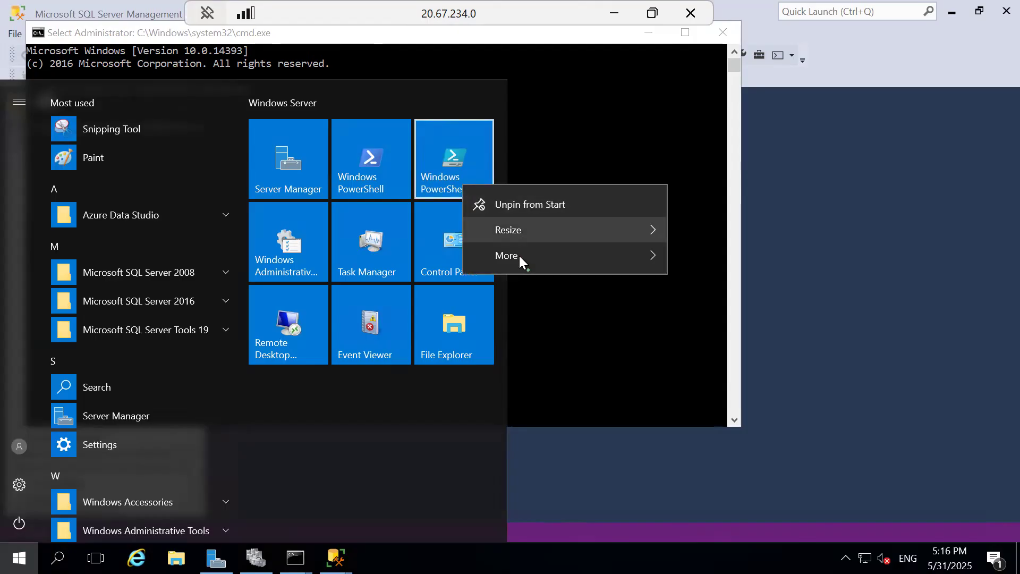
{"action": "mouse_move", "coordinate": [571, 260]}
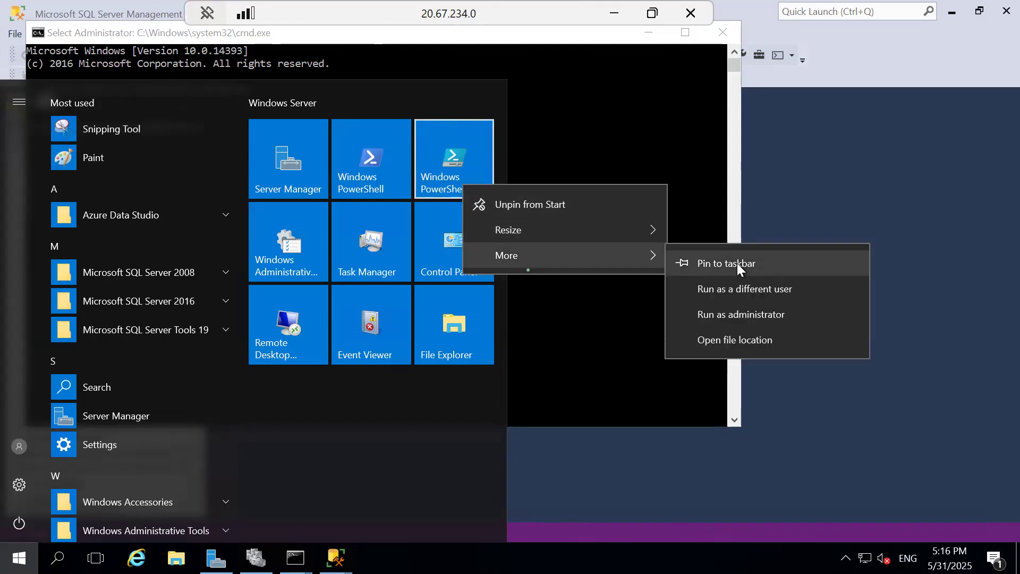
{"action": "left_click", "coordinate": [747, 314]}
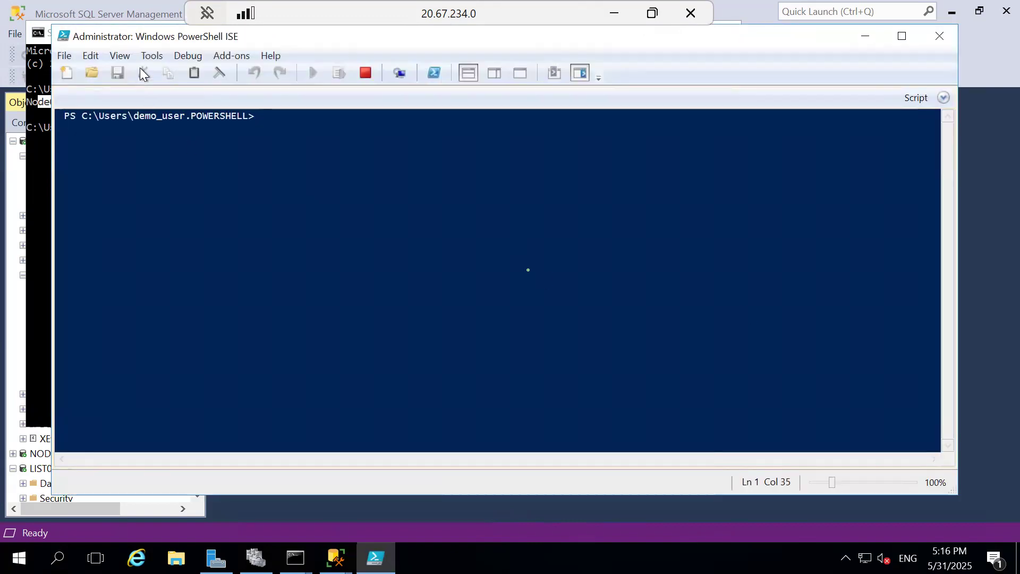
Step: Show the script pane in PowerShell ISE and paste the copied cluster probe port script into it
{"action": "left_click", "coordinate": [120, 56]}
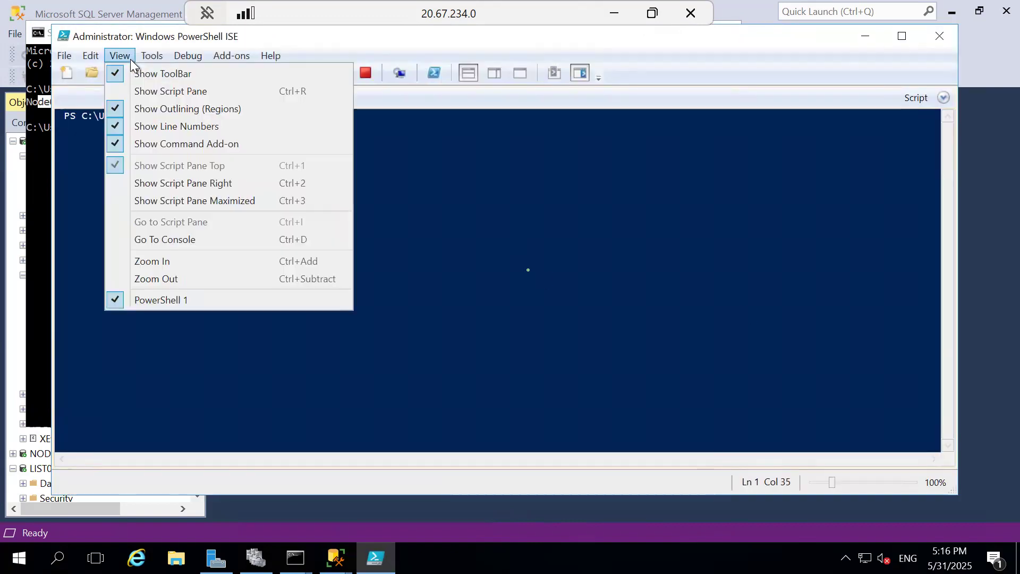
{"action": "left_click", "coordinate": [130, 94]}
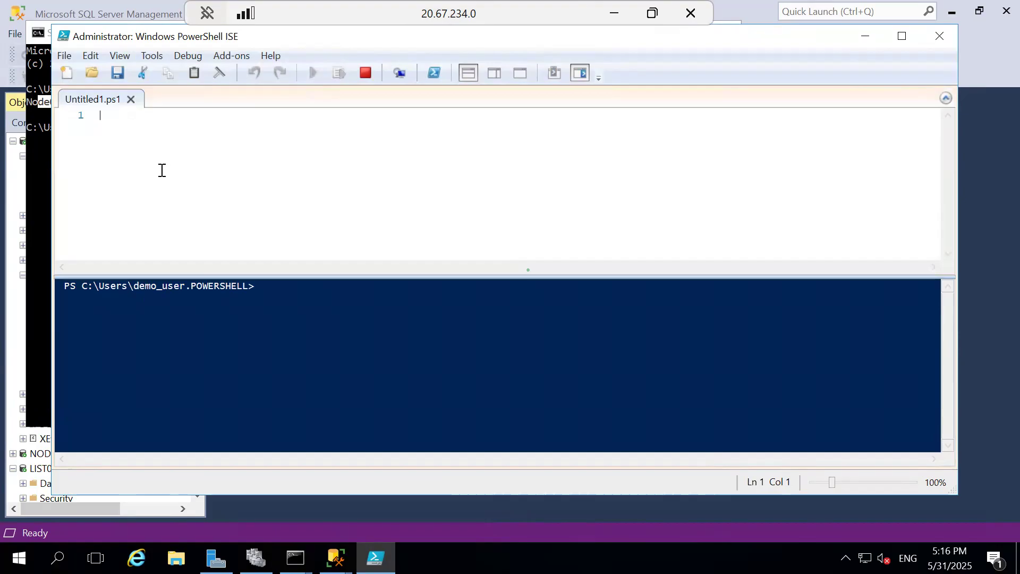
{"action": "key", "text": "ctrl+v"}
{"action": "left_click_drag", "start_coordinate": [443, 262], "coordinate": [3, 249]}
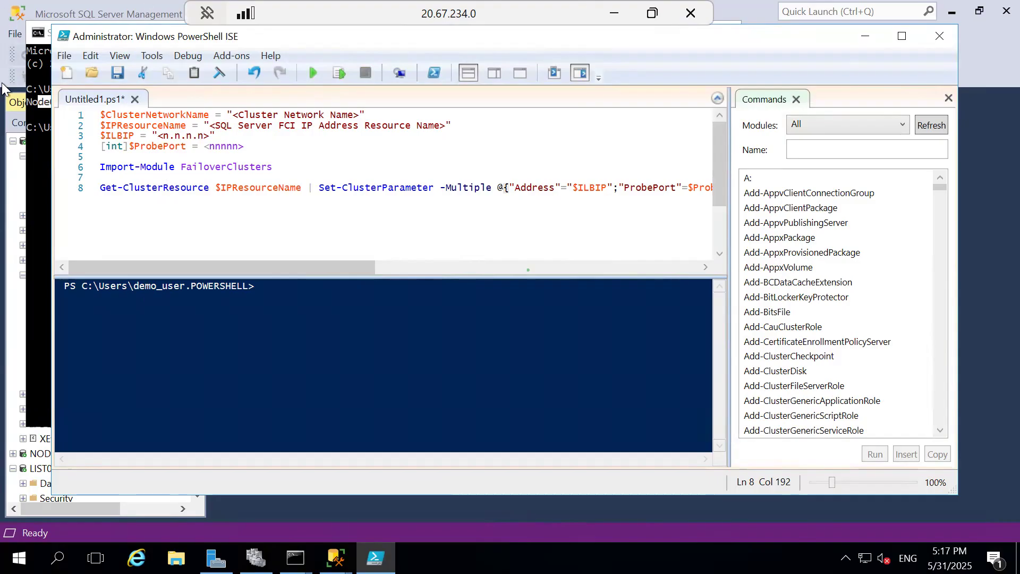
Step: Copy the network name Cluster Network 1 from its properties in Failover Cluster Manager
{"action": "left_click", "coordinate": [255, 558]}
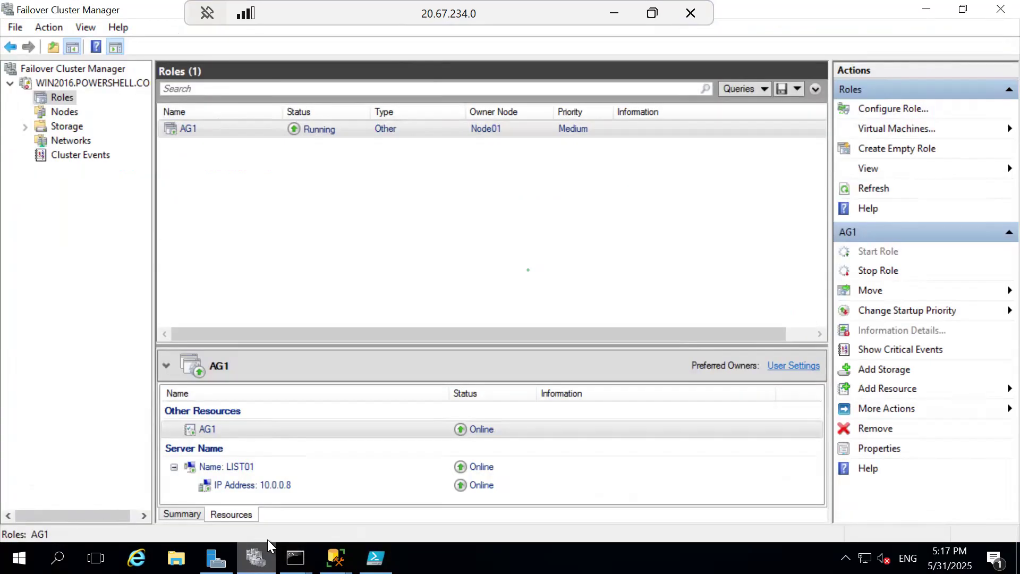
{"action": "left_click", "coordinate": [84, 139]}
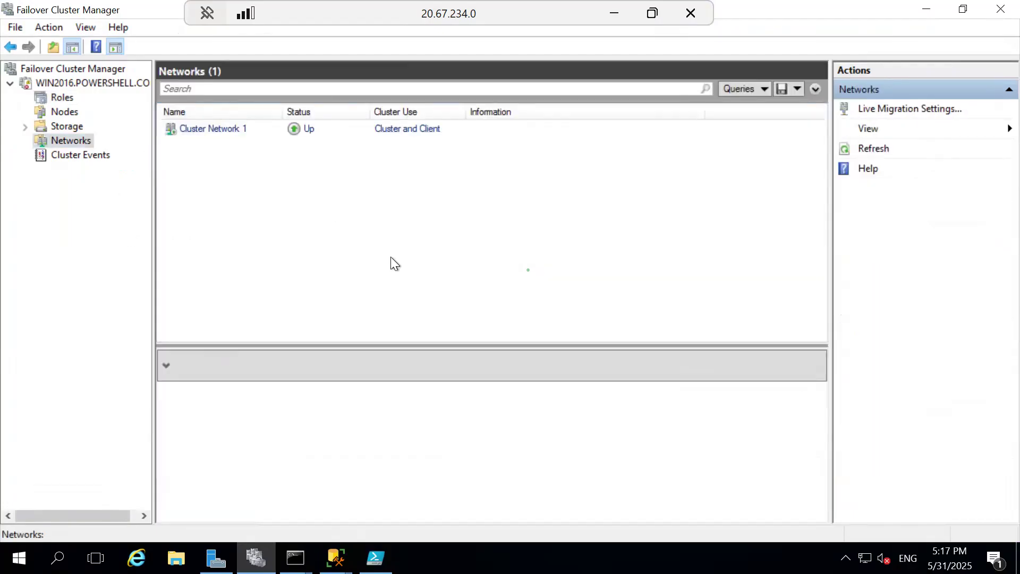
{"action": "left_click", "coordinate": [235, 136]}
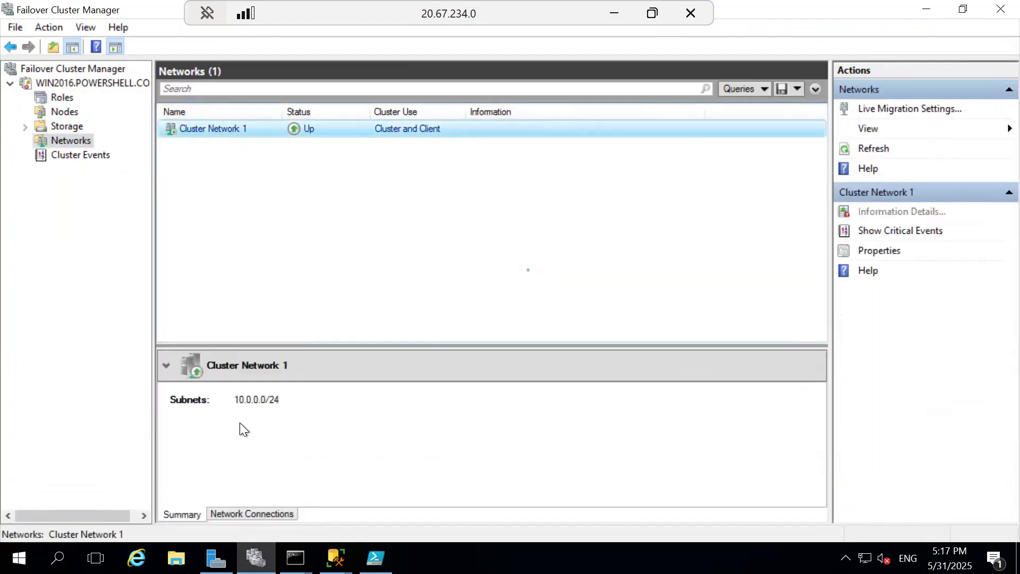
{"action": "double_click", "coordinate": [241, 131]}
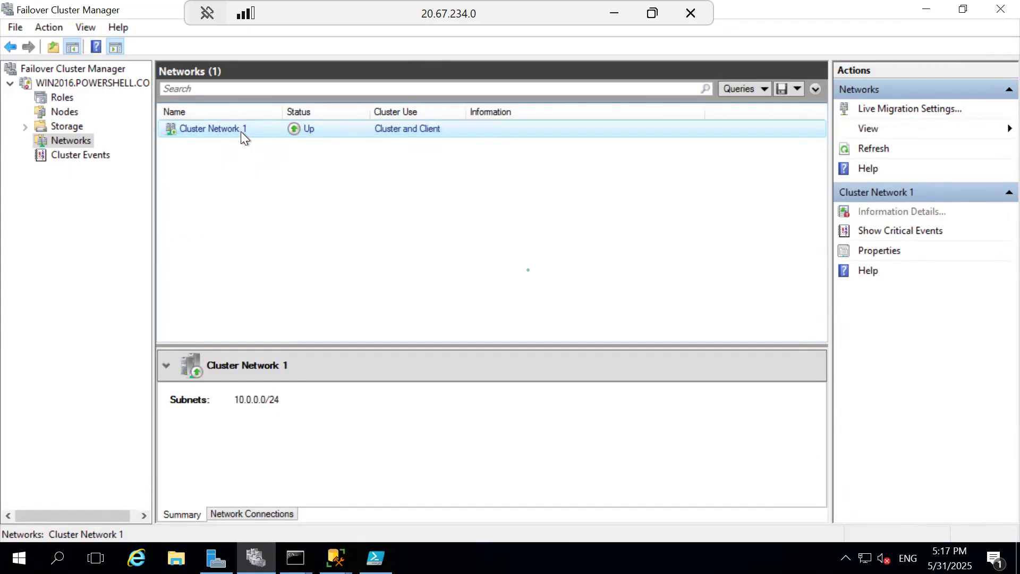
{"action": "left_click_drag", "start_coordinate": [460, 192], "coordinate": [304, 188]}
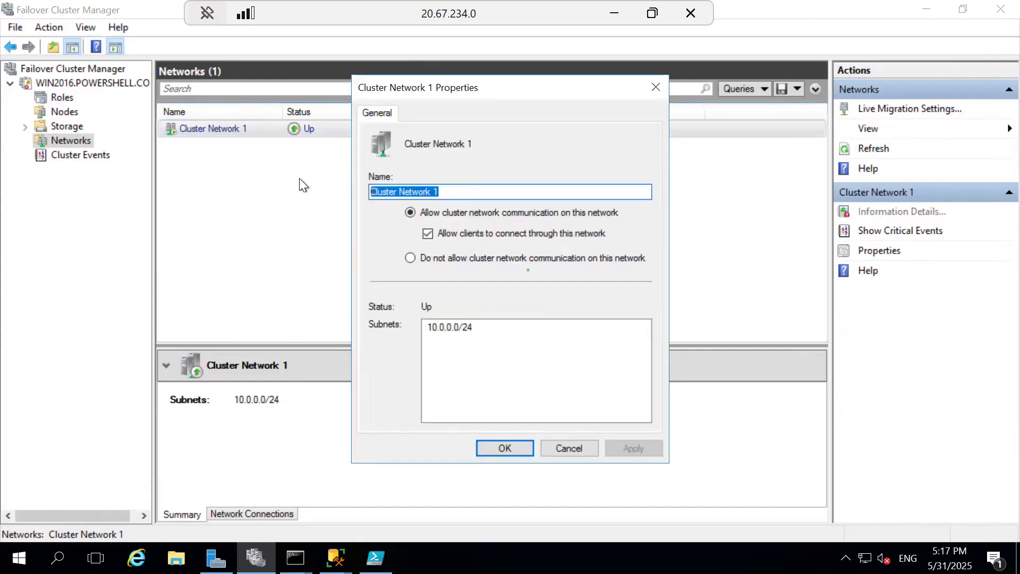
{"action": "right_click", "coordinate": [407, 193]}
{"action": "left_click", "coordinate": [455, 244]}
Step: Replace the $ClusterNetworkName placeholder in the PowerShell ISE script with "Cluster Network 1"
{"action": "left_click", "coordinate": [375, 558]}
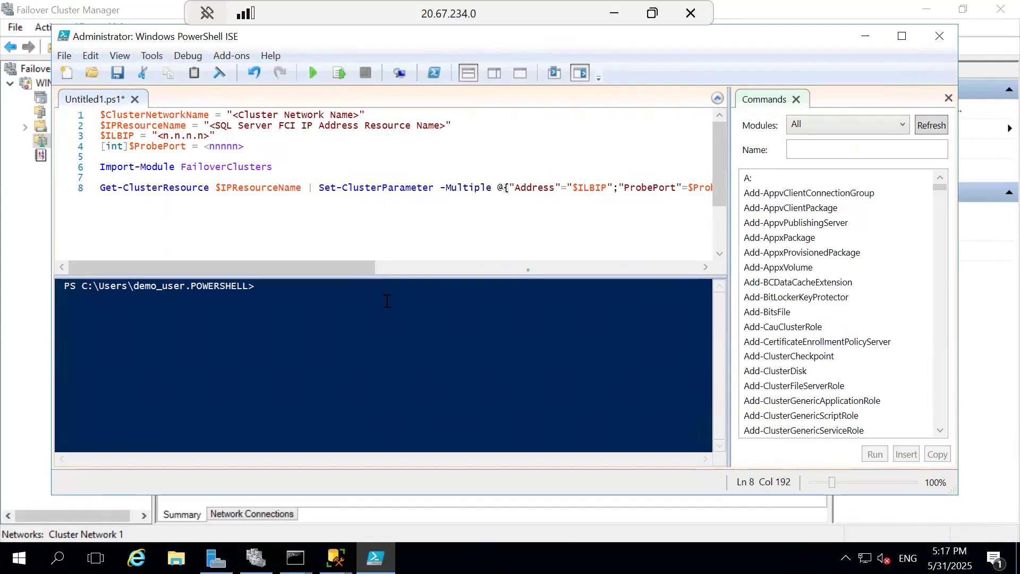
{"action": "left_click", "coordinate": [361, 117]}
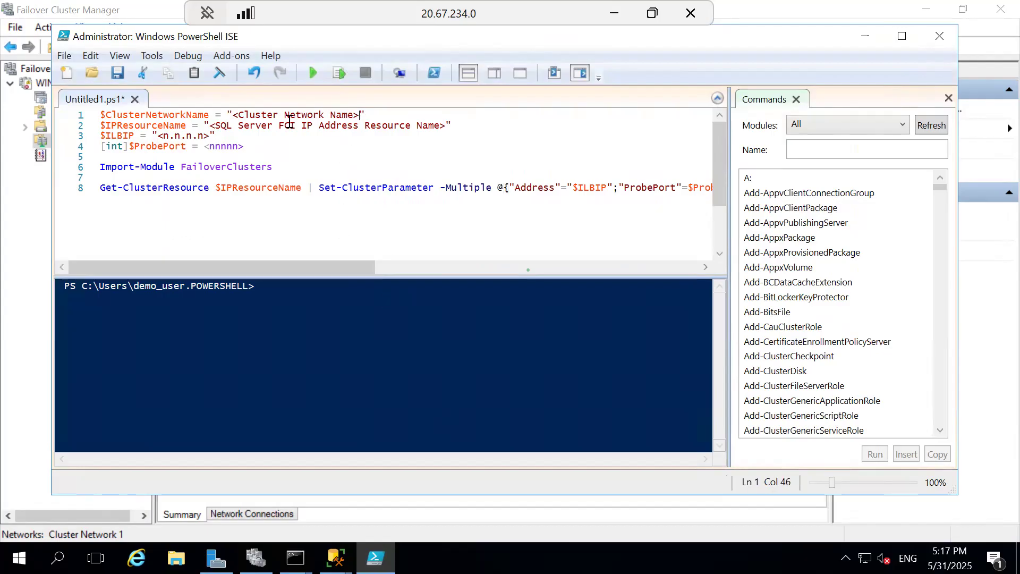
{"action": "left_click", "coordinate": [228, 119], "text": "shift"}
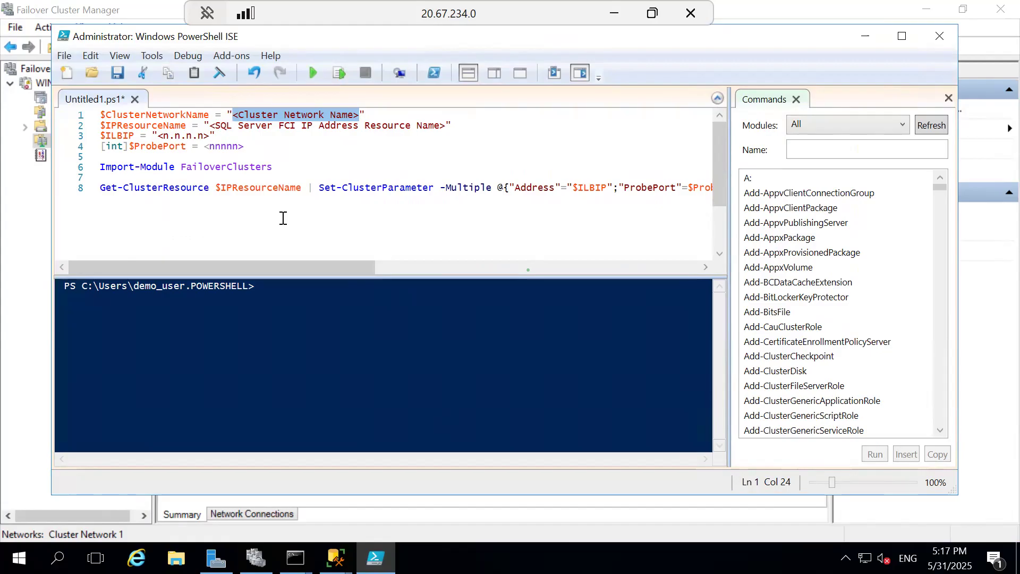
{"action": "key", "text": "ctrl+v"}
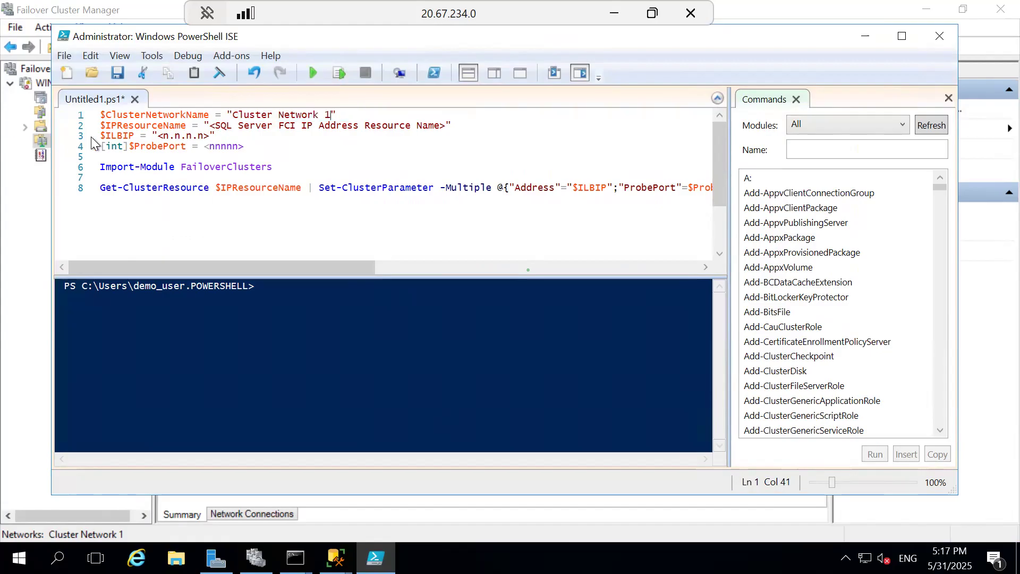
Step: Open the properties of AG1's listener IP address resource in Failover Cluster Manager and copy its name AG1_10.0.0.8
{"action": "left_click", "coordinate": [37, 281]}
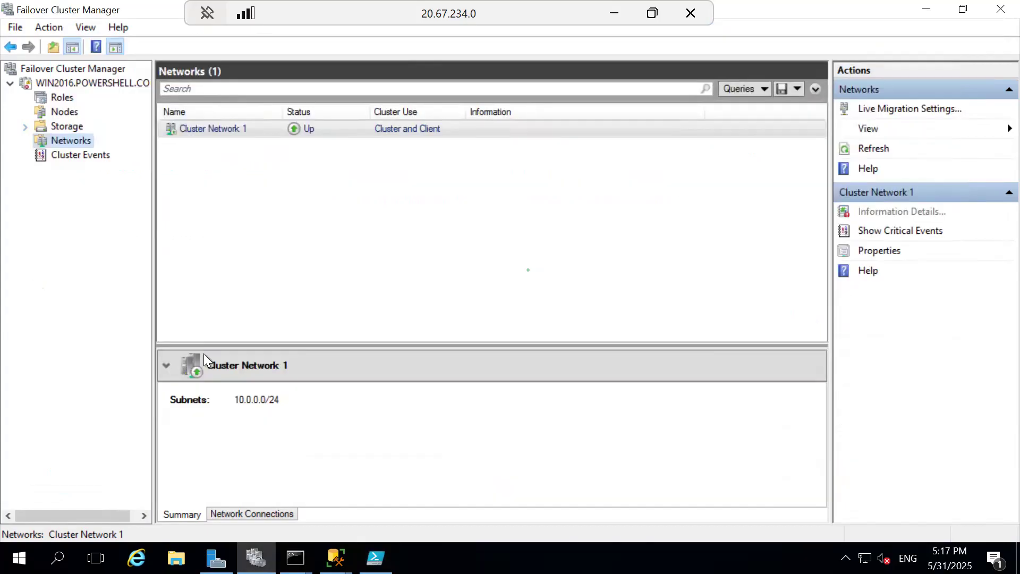
{"action": "left_click", "coordinate": [55, 98]}
{"action": "left_click", "coordinate": [174, 122]}
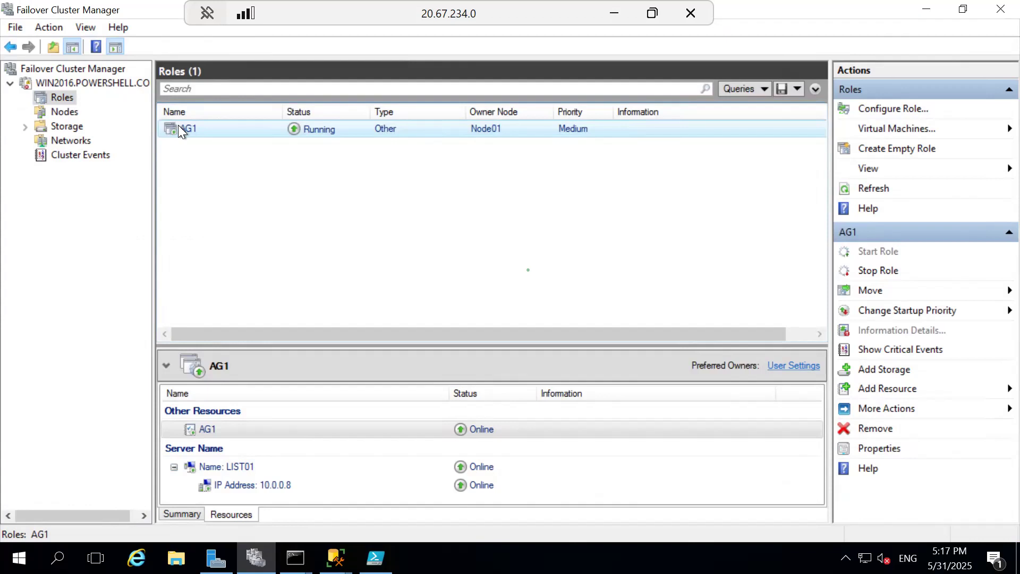
{"action": "left_click", "coordinate": [273, 486]}
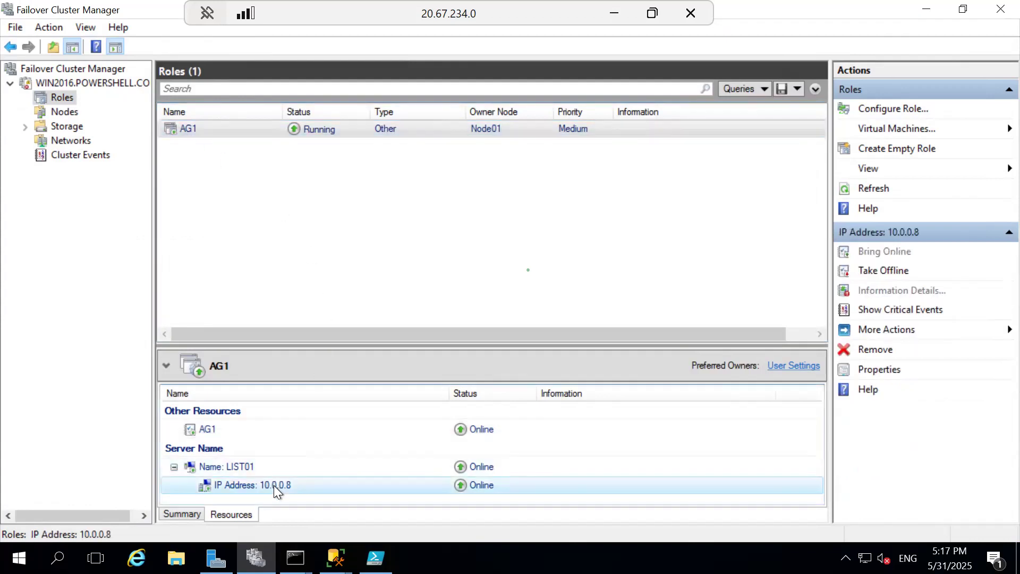
{"action": "double_click", "coordinate": [273, 485]}
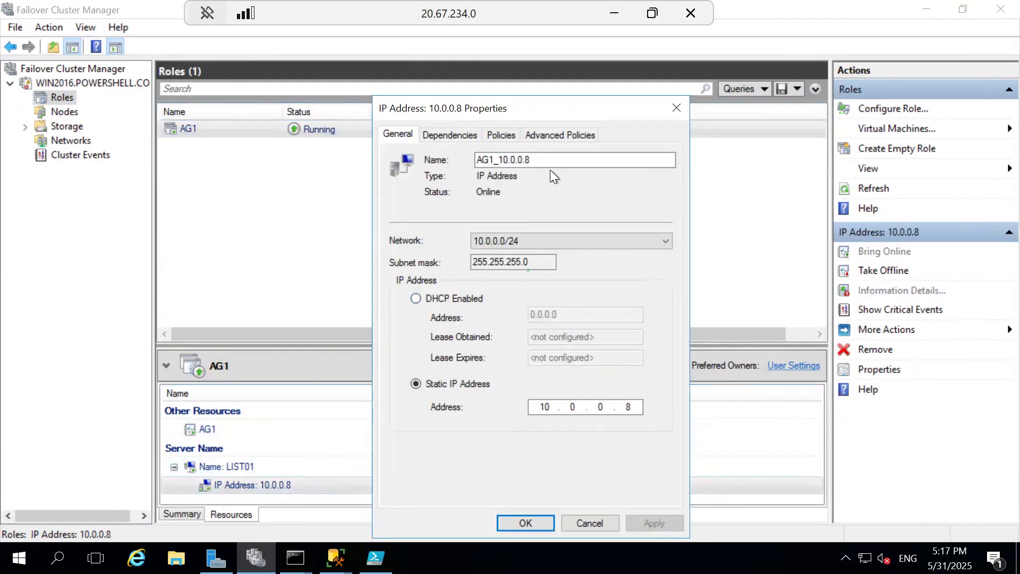
{"action": "left_click_drag", "start_coordinate": [553, 159], "coordinate": [443, 156]}
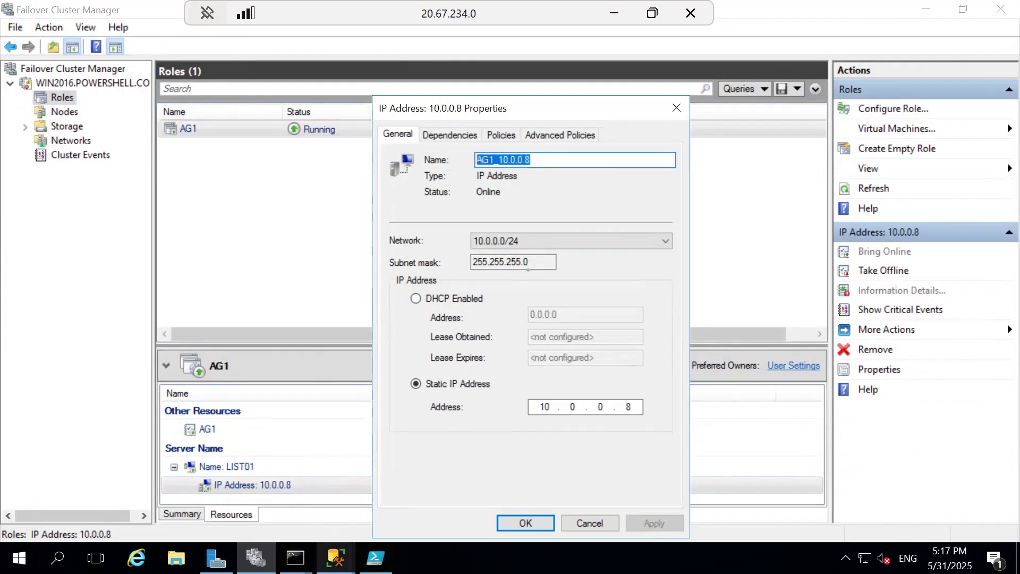
Step: Replace the $IPResourceName placeholder in the PowerShell ISE script with "AG1_10.0.0.8"
{"action": "left_click", "coordinate": [376, 558]}
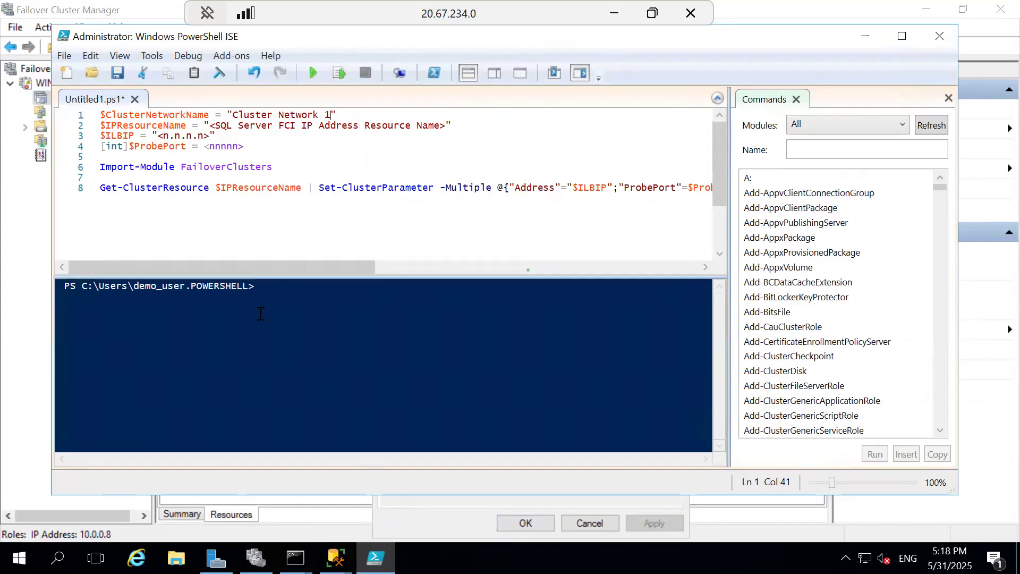
{"action": "left_click", "coordinate": [210, 127]}
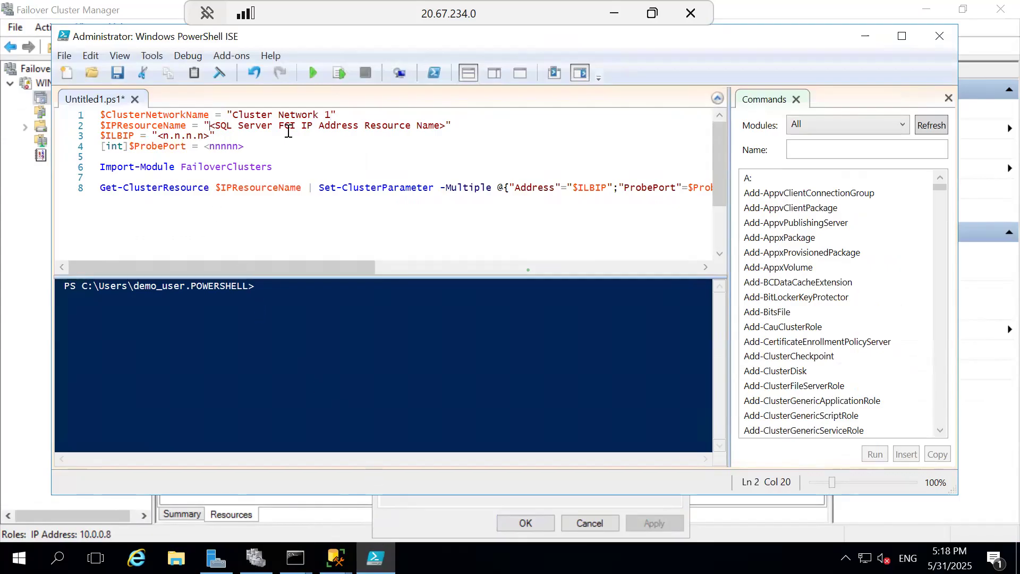
{"action": "left_click", "coordinate": [445, 128], "text": "shift"}
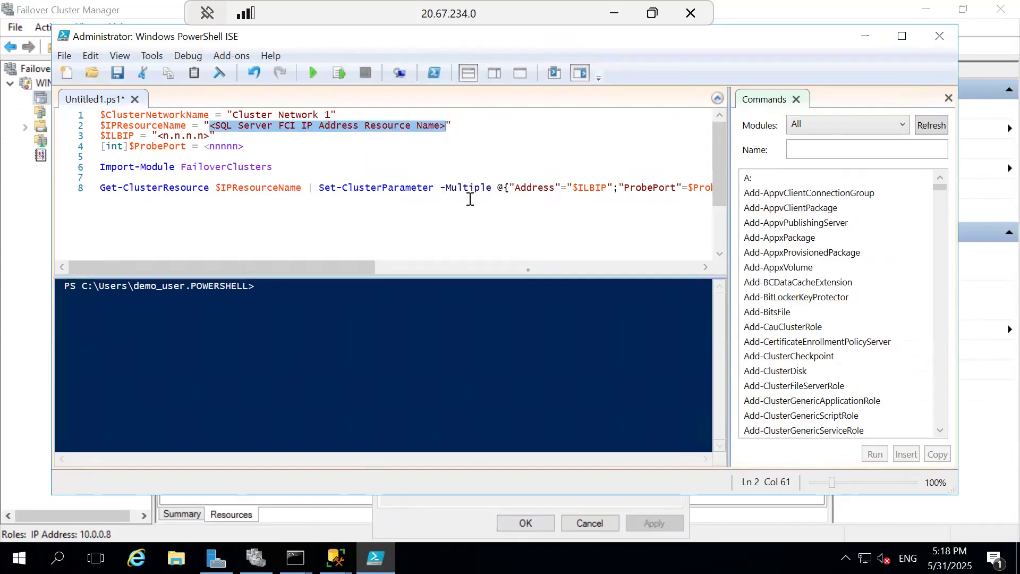
{"action": "key", "text": "ctrl+v"}
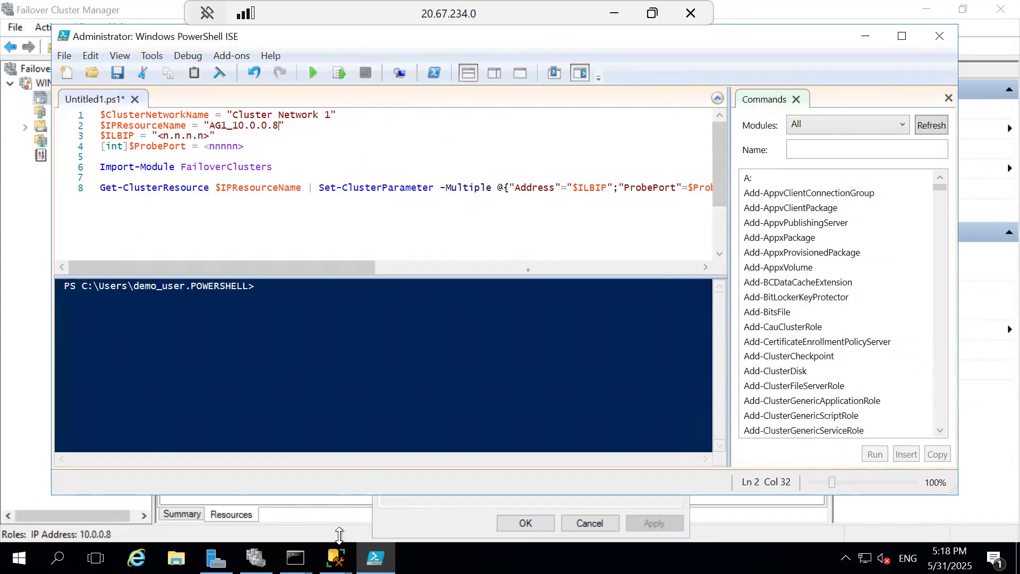
Step: Review the cluster's networks and the AG1 listener IP resource properties in Failover Cluster Manager as sources of the script values
{"action": "left_click", "coordinate": [256, 558]}
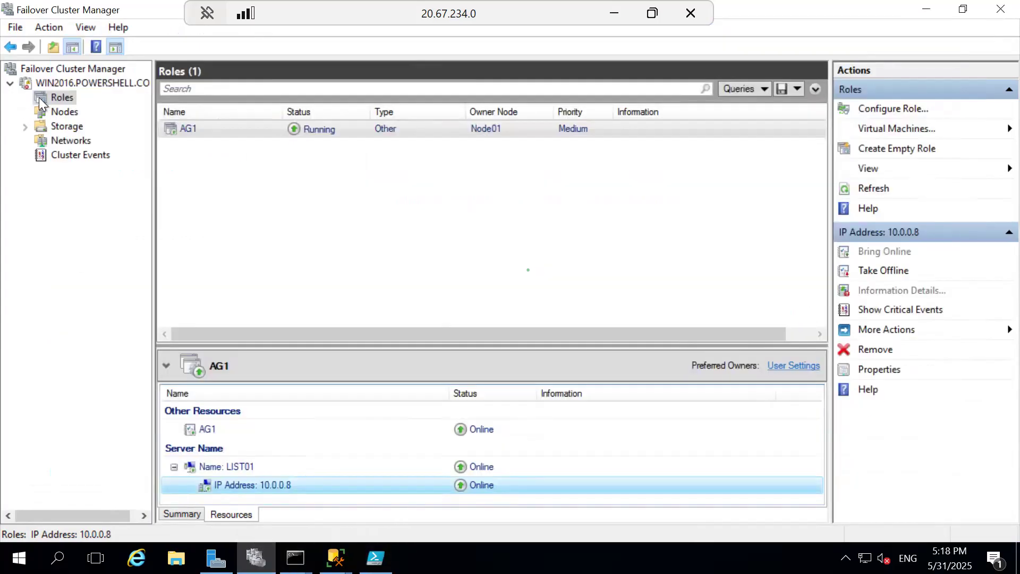
{"action": "left_click", "coordinate": [69, 82]}
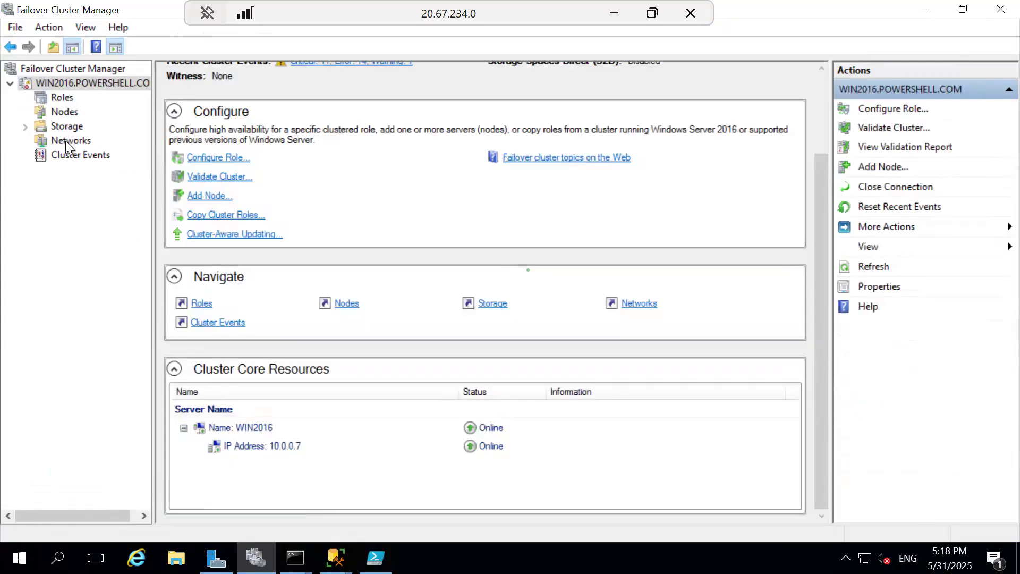
{"action": "left_click", "coordinate": [66, 141]}
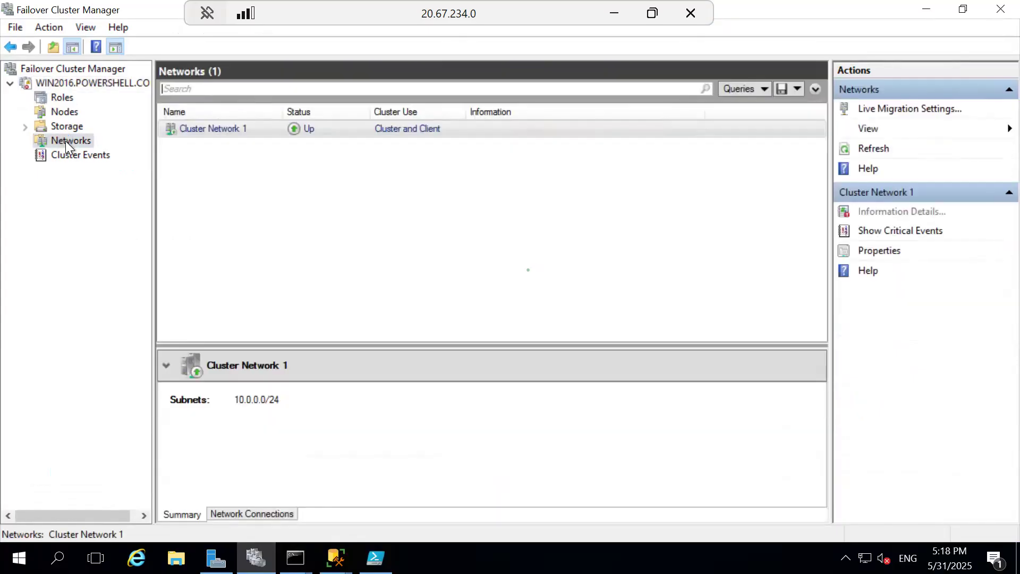
{"action": "left_click", "coordinate": [63, 96]}
{"action": "left_click", "coordinate": [305, 485]}
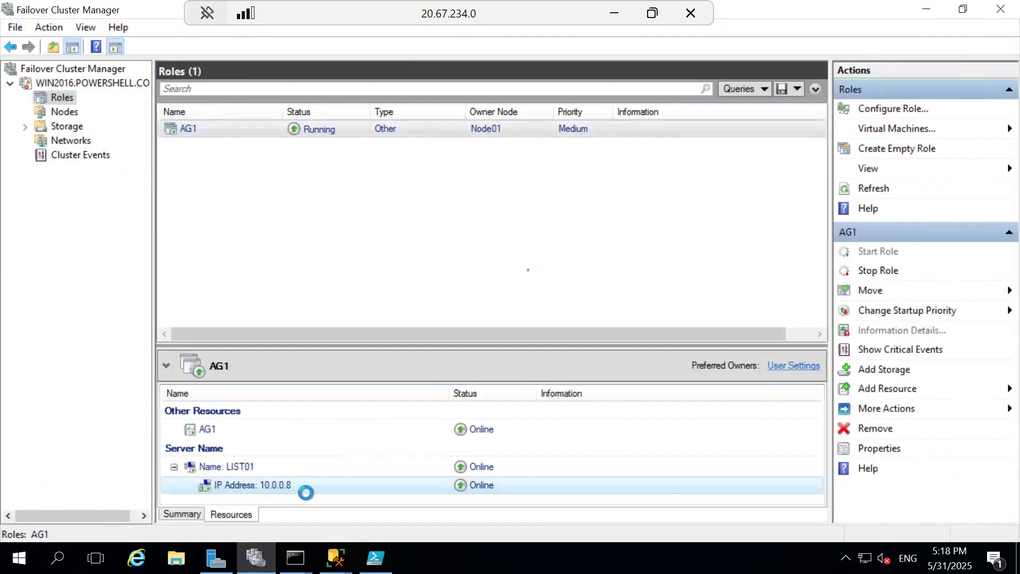
{"action": "double_click", "coordinate": [265, 484]}
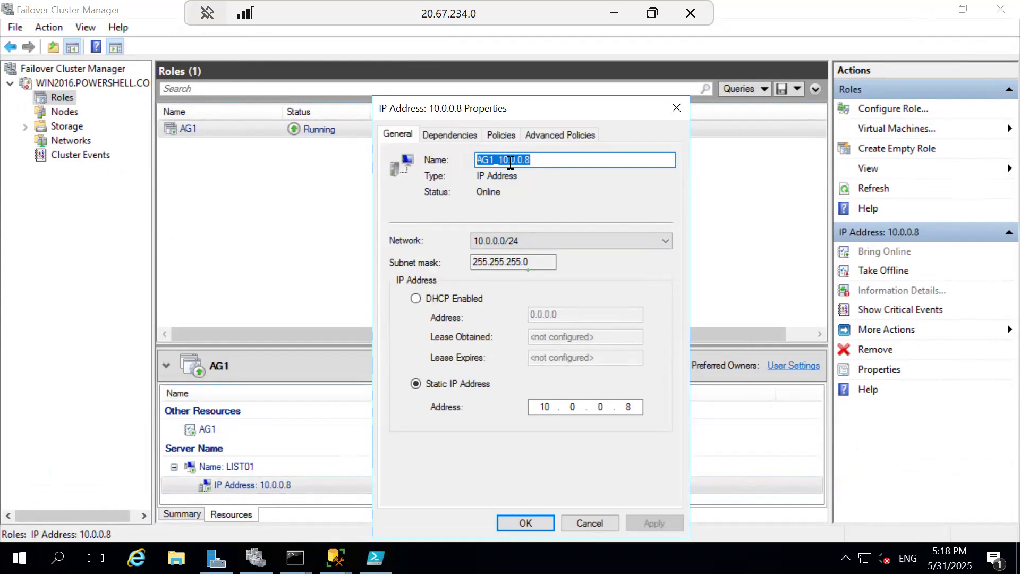
{"action": "left_click", "coordinate": [675, 109]}
Step: Copy only the address 10.0.0.8 from the listener IP resource's name and close its properties
{"action": "double_click", "coordinate": [279, 485]}
{"action": "left_click", "coordinate": [538, 160]}
{"action": "left_click_drag", "start_coordinate": [537, 159], "coordinate": [501, 159]}
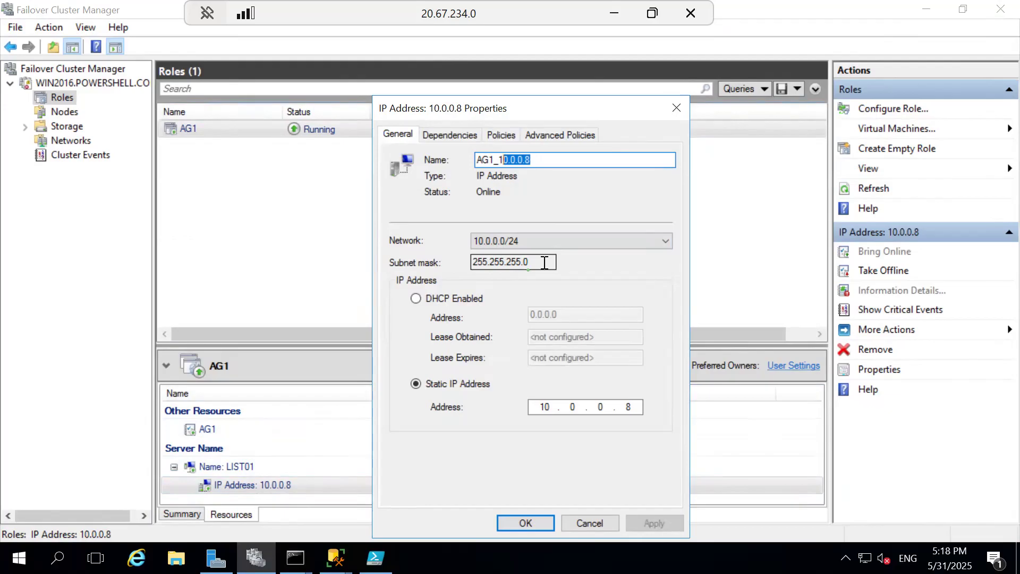
{"action": "key", "text": "shift+Left"}
{"action": "right_click", "coordinate": [520, 160]}
{"action": "left_click", "coordinate": [553, 212]}
{"action": "left_click", "coordinate": [676, 108]}
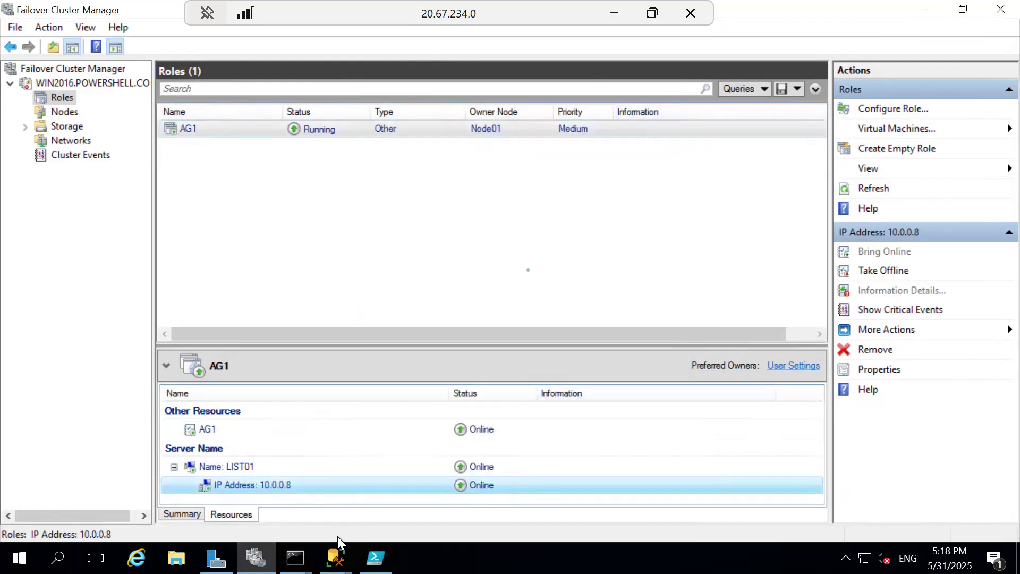
Step: Replace the $ILBIP placeholder in the PowerShell ISE script with "10.0.0.8"
{"action": "left_click", "coordinate": [375, 557]}
{"action": "left_click", "coordinate": [156, 135]}
{"action": "key", "text": "Right"}
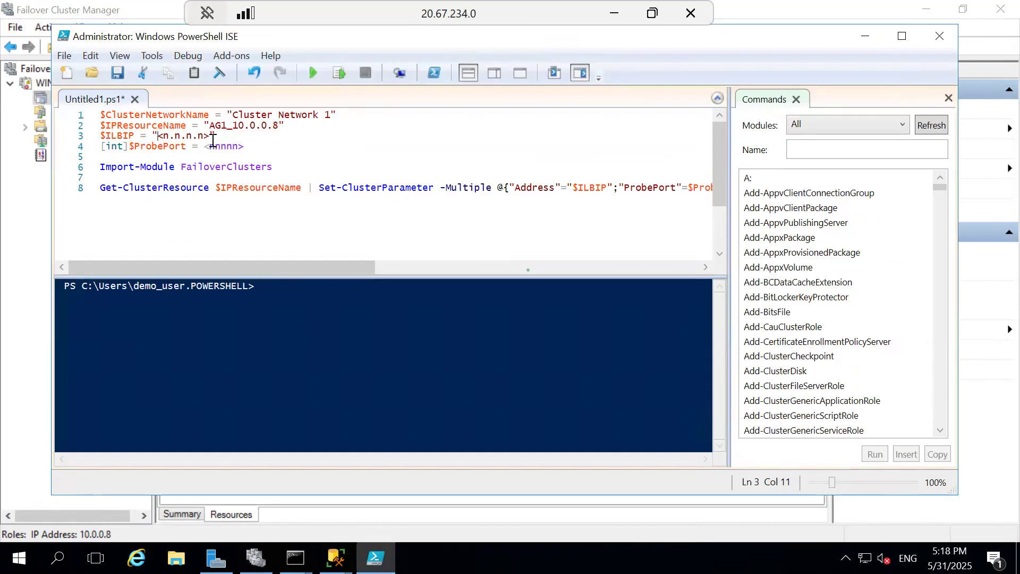
{"action": "left_click", "coordinate": [209, 135], "text": "shift"}
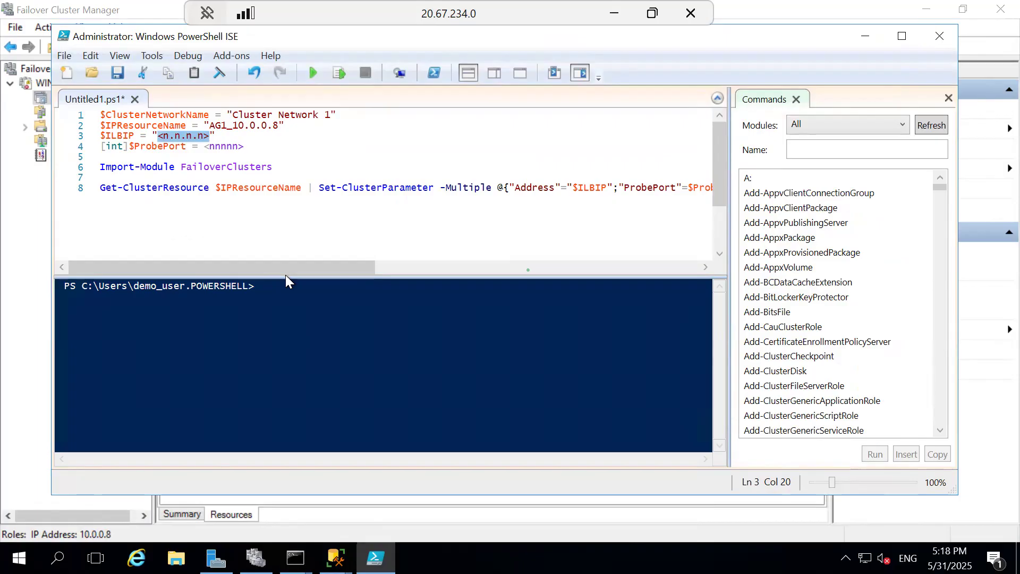
{"action": "key", "text": "ctrl+v"}
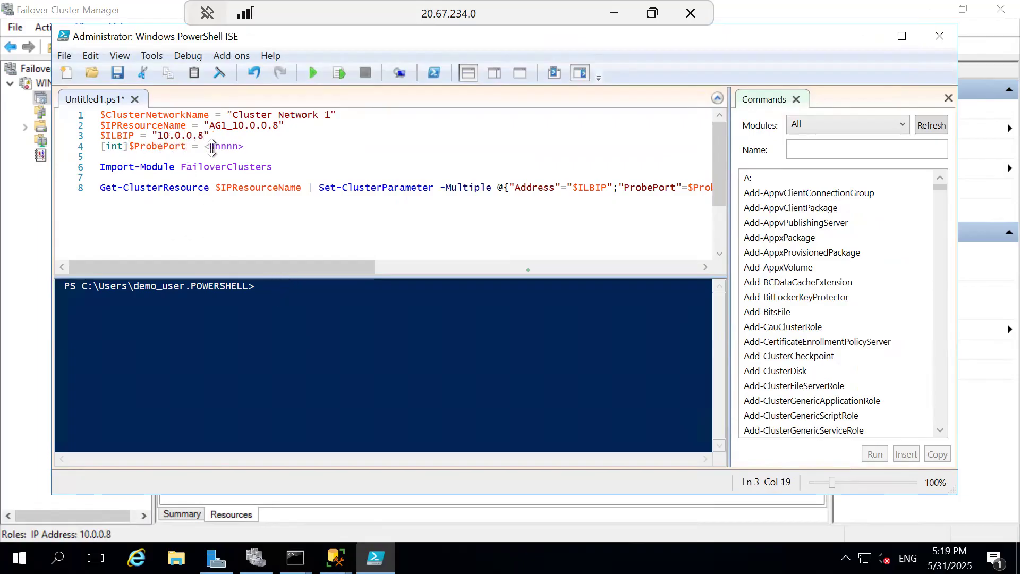
Step: Set $ProbePort to 80 and run the script to apply the cluster parameters
{"action": "left_click", "coordinate": [244, 147]}
{"action": "key", "text": "BackSpace"}
{"action": "key", "text": "BackSpace"}
{"action": "key", "text": "BackSpace"}
{"action": "key", "text": "BackSpace"}
{"action": "key", "text": "BackSpace"}
{"action": "key", "text": "BackSpace"}
{"action": "key", "text": "BackSpace"}
{"action": "type", "text": "80"}
{"action": "left_click", "coordinate": [279, 199]}
{"action": "left_click", "coordinate": [310, 72]}
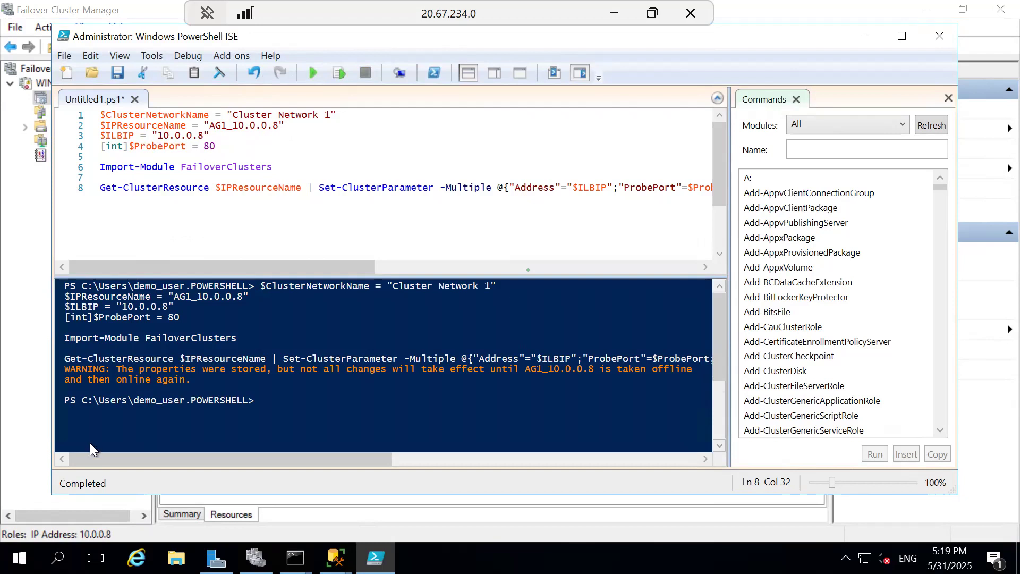
Step: Switch to SQL Server Management Studio on Node01 and connect to the listener LIST01
{"action": "left_click", "coordinate": [18, 422]}
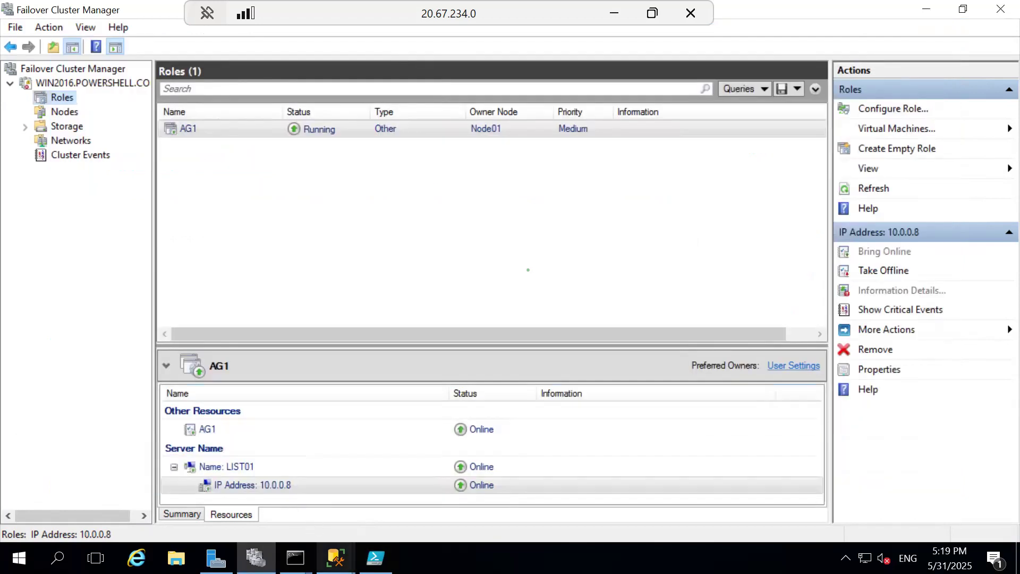
{"action": "mouse_move", "coordinate": [336, 558]}
{"action": "left_click", "coordinate": [400, 496]}
{"action": "left_click", "coordinate": [776, 515]}
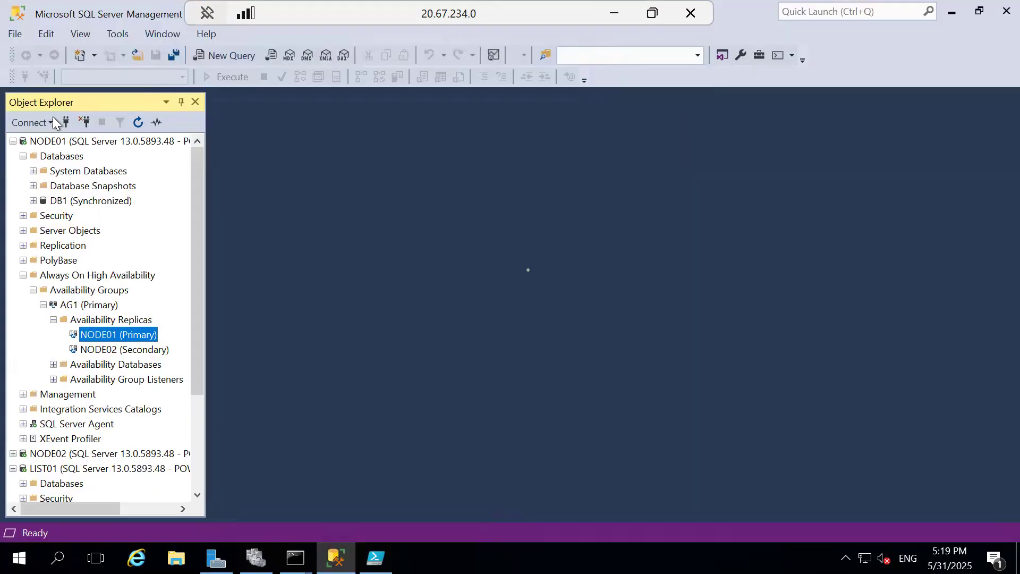
{"action": "left_click", "coordinate": [66, 122]}
{"action": "left_click", "coordinate": [476, 293]}
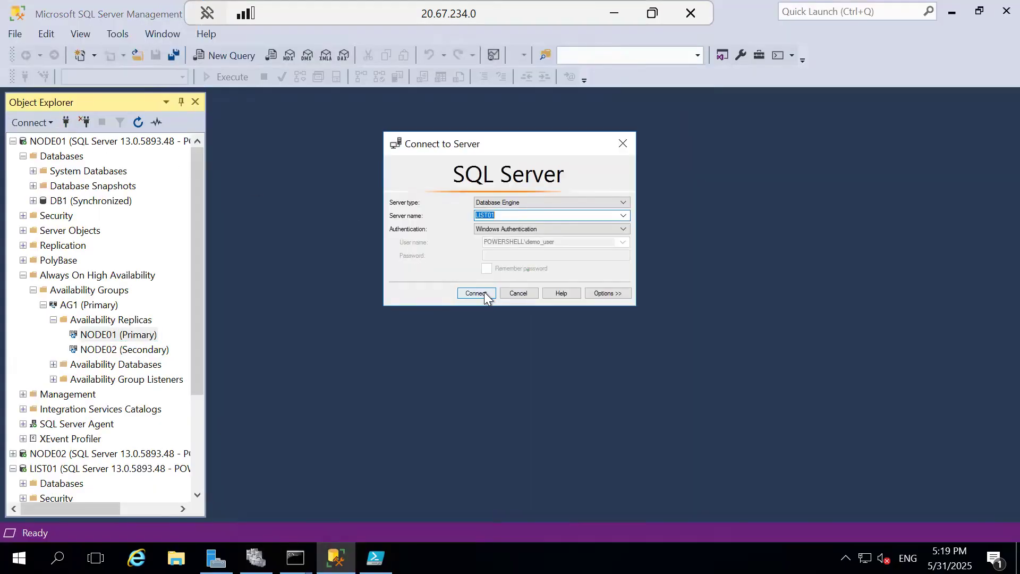
{"action": "right_click", "coordinate": [108, 308]}
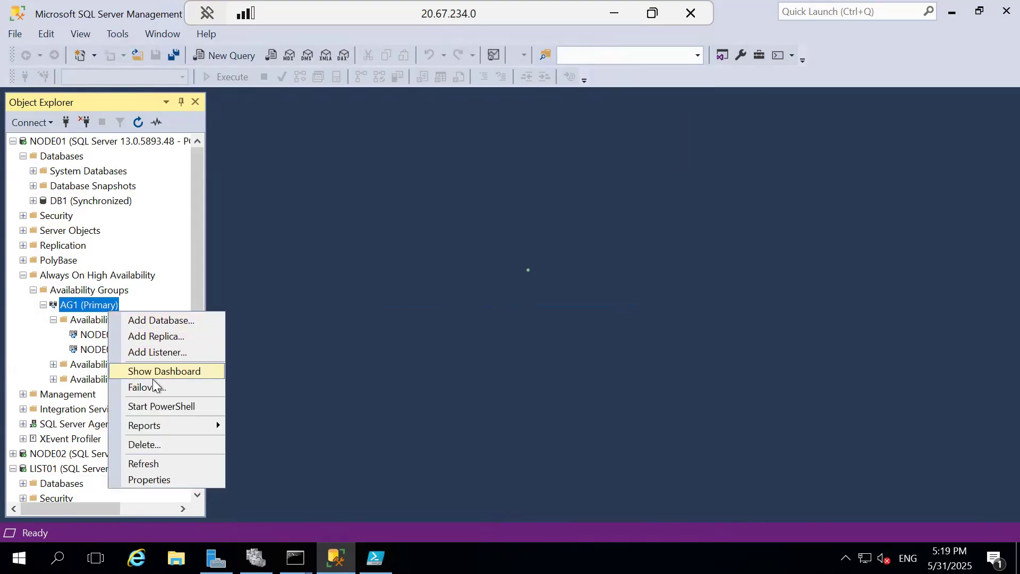
{"action": "left_click", "coordinate": [153, 382]}
{"action": "key", "text": "Escape"}
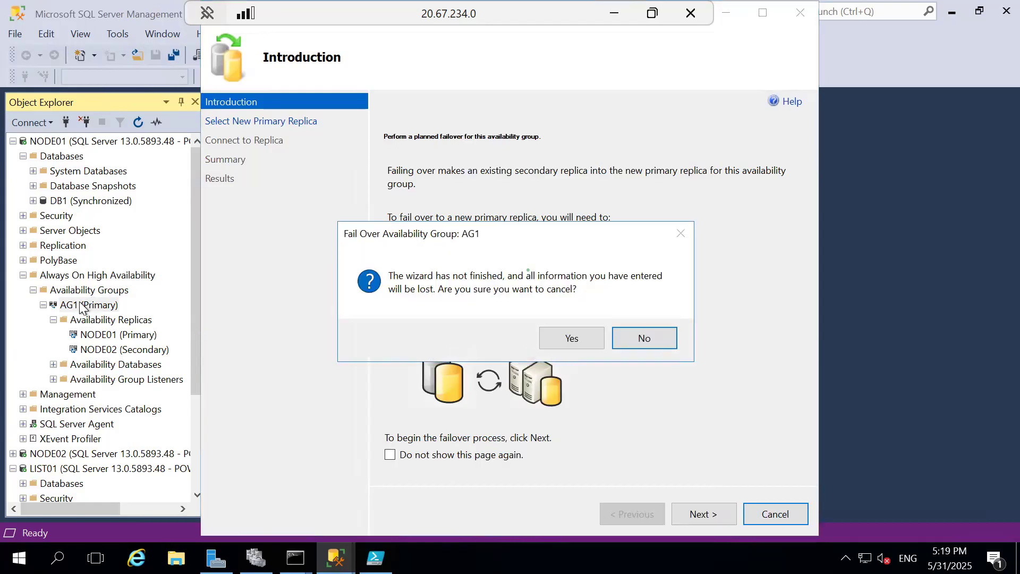
{"action": "left_click", "coordinate": [580, 341]}
Step: Start a failover of availability group AG1 to NODE02 as the new primary replica and accept the potential data loss
{"action": "right_click", "coordinate": [92, 308]}
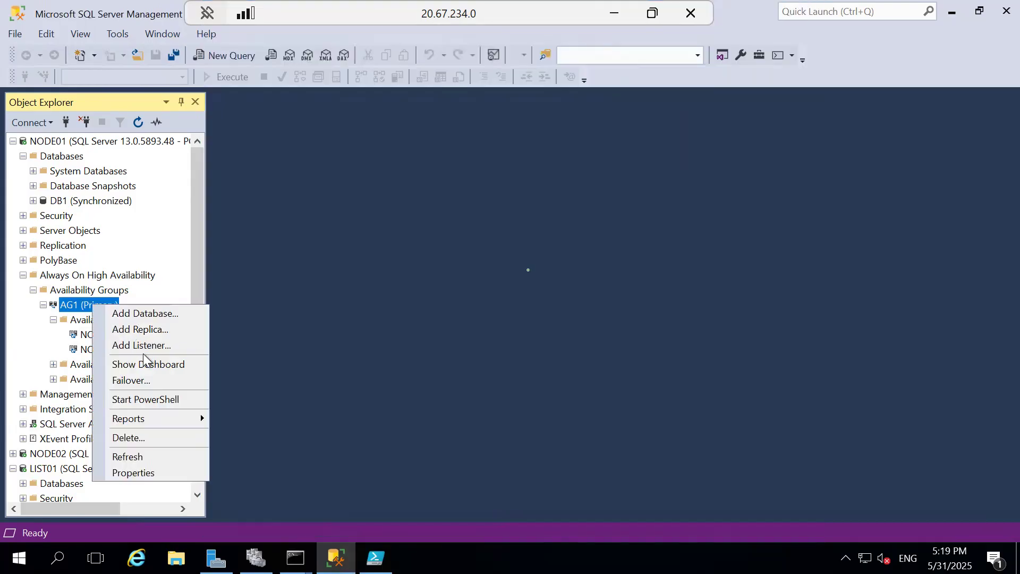
{"action": "left_click", "coordinate": [533, 425]}
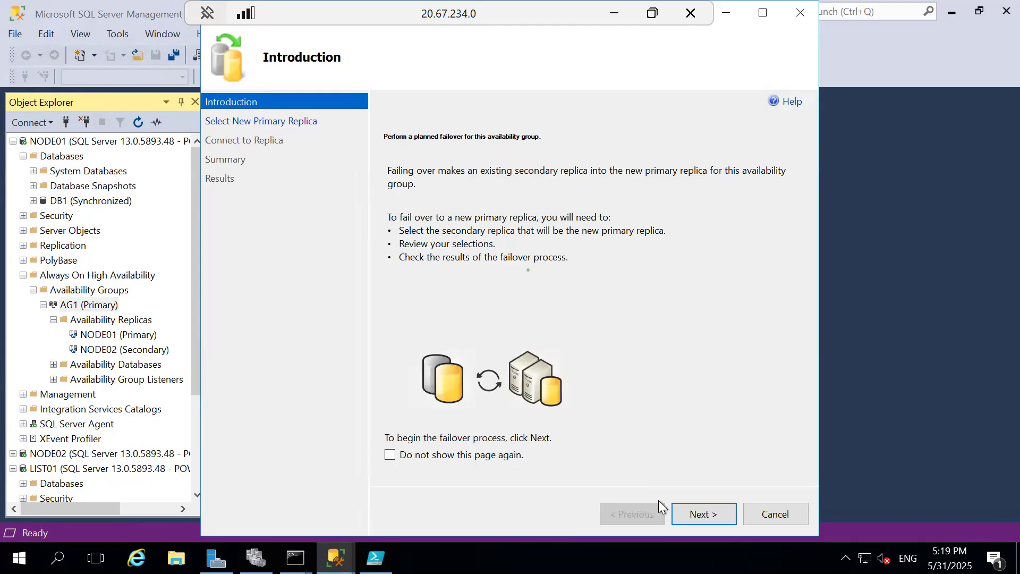
{"action": "left_click", "coordinate": [701, 513]}
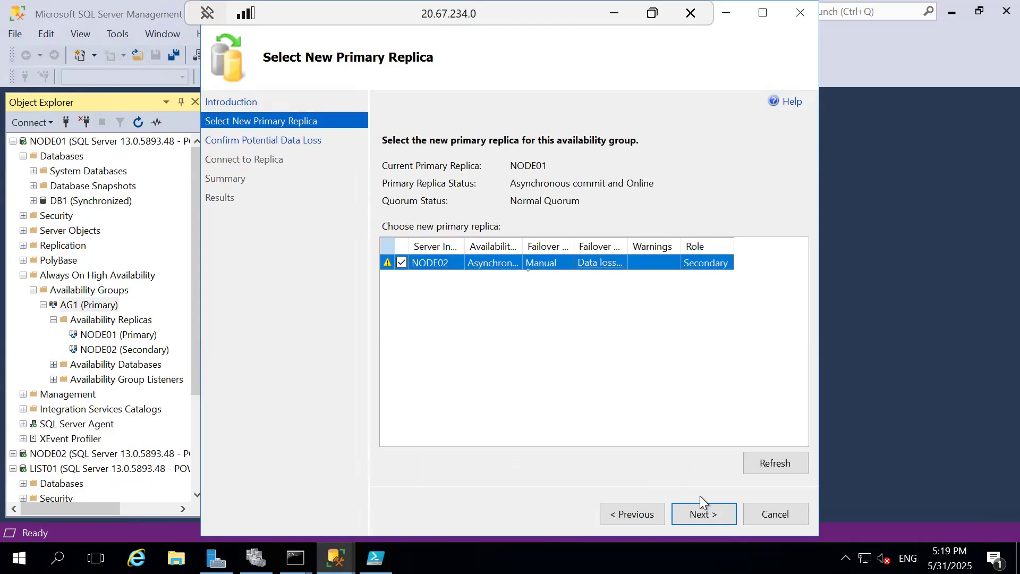
{"action": "left_click", "coordinate": [703, 507]}
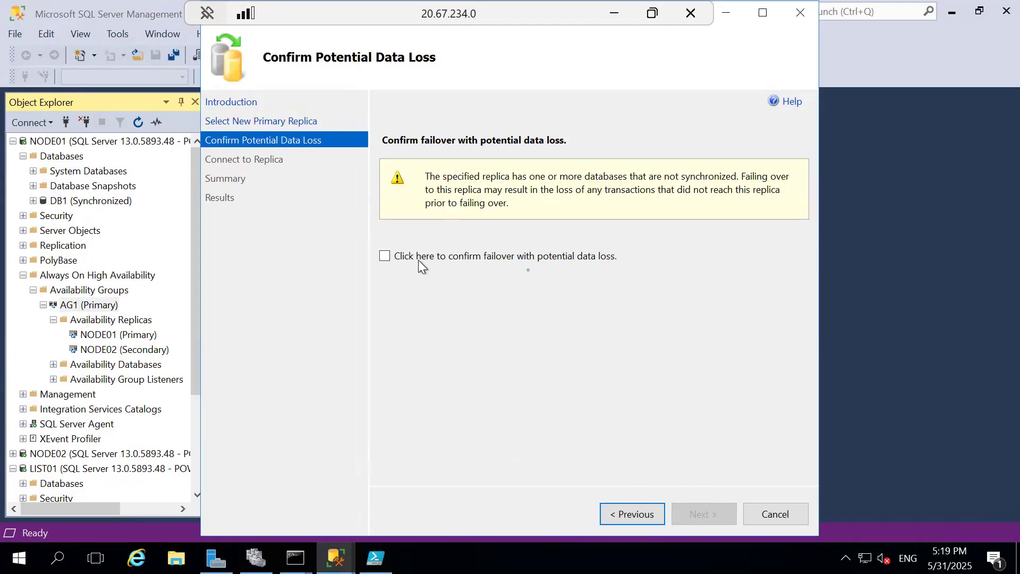
{"action": "left_click", "coordinate": [419, 260]}
{"action": "left_click", "coordinate": [715, 517]}
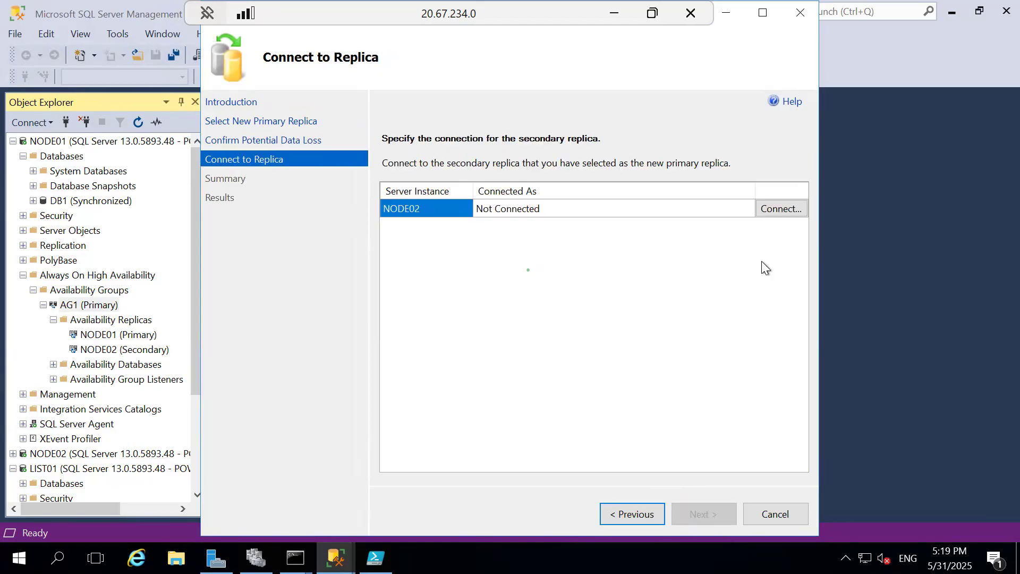
Step: Connect to replica NODE02 with Windows Authentication, run the AG1 failover and close the wizard
{"action": "left_click", "coordinate": [775, 210]}
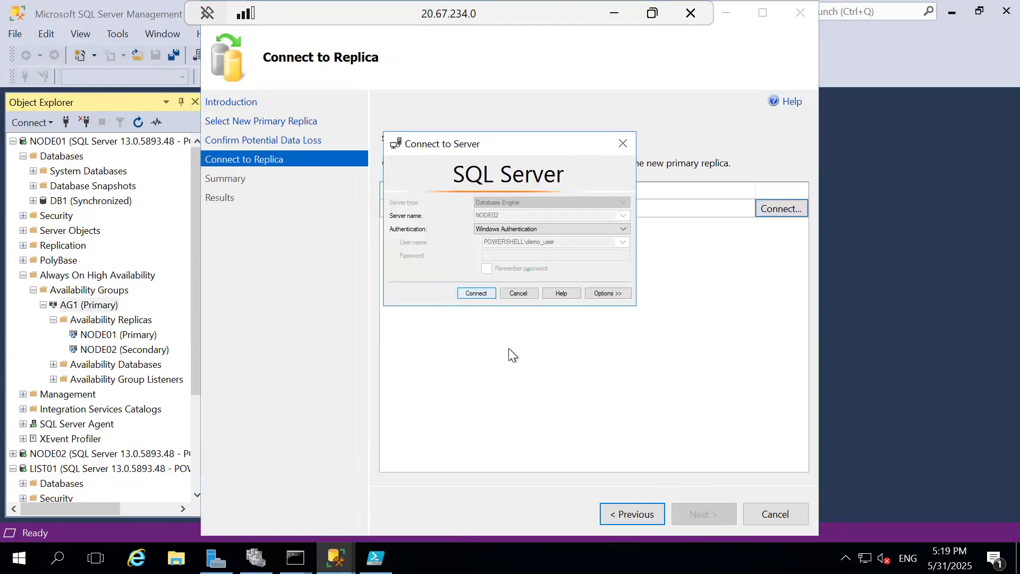
{"action": "left_click", "coordinate": [704, 514]}
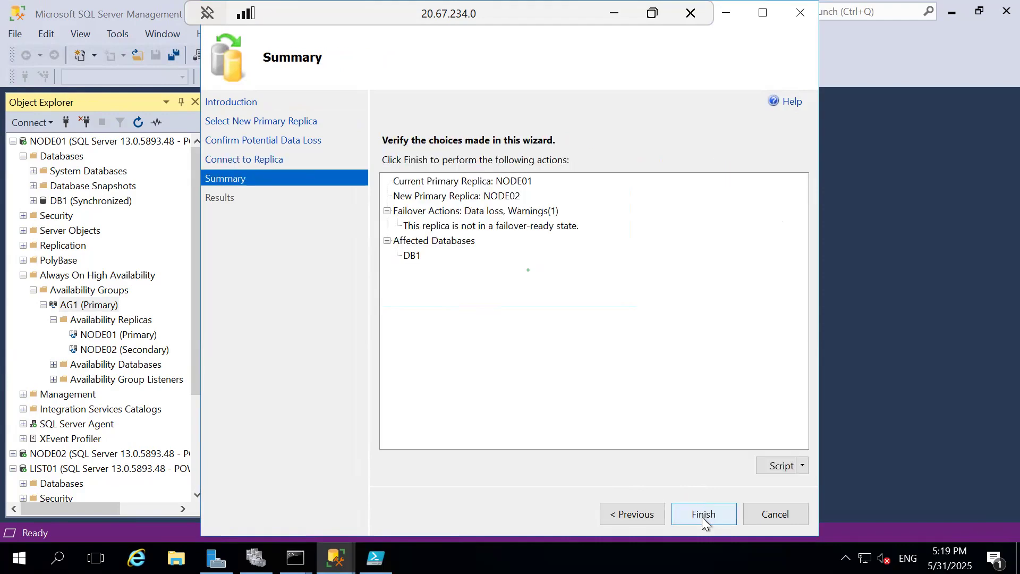
{"action": "left_click", "coordinate": [702, 517]}
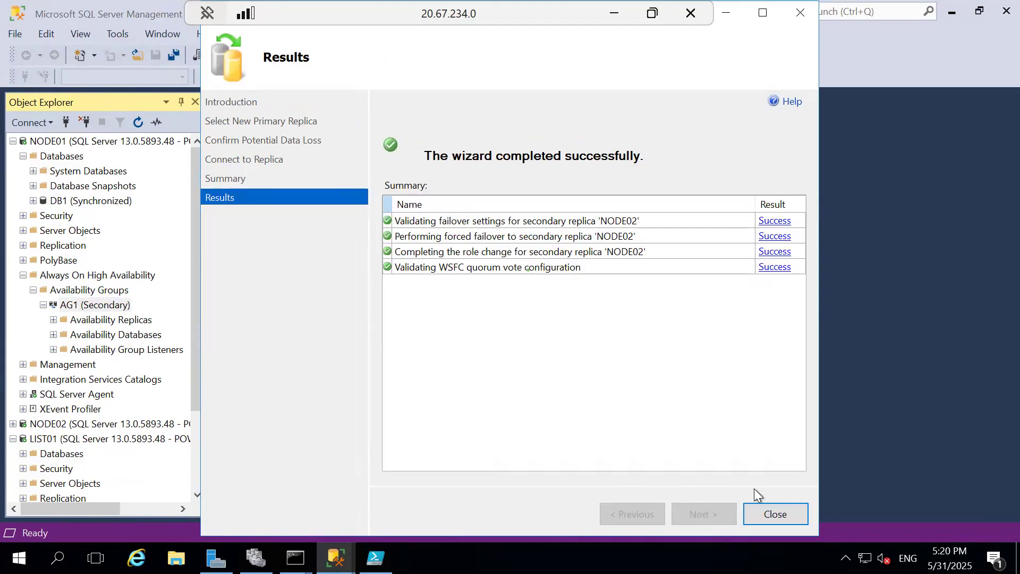
{"action": "left_click", "coordinate": [772, 514]}
Step: Disconnect LIST01 on Node01 and try to reconnect to the listener with Windows Authentication
{"action": "left_click", "coordinate": [71, 435]}
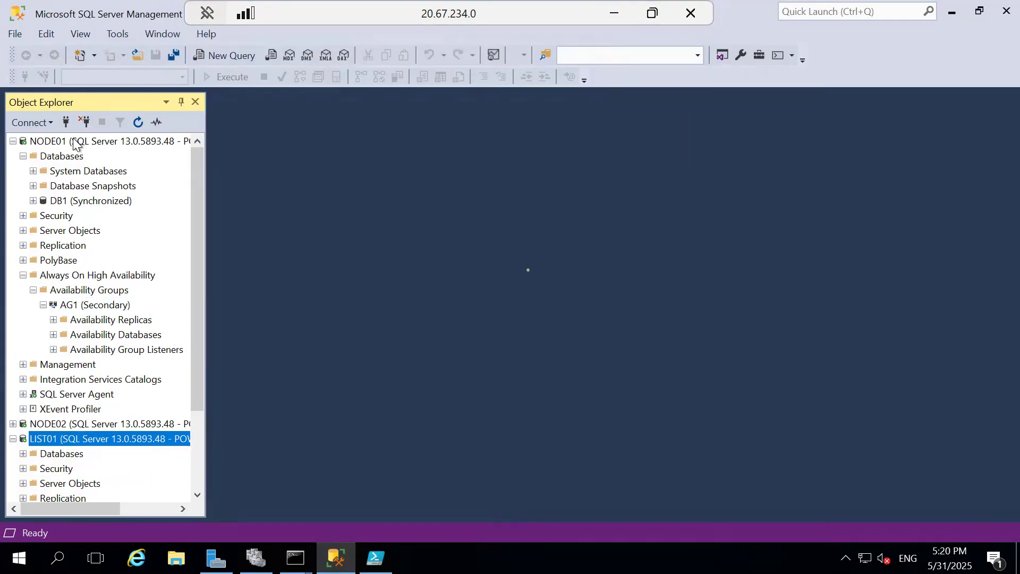
{"action": "left_click", "coordinate": [84, 122]}
{"action": "left_click", "coordinate": [66, 123]}
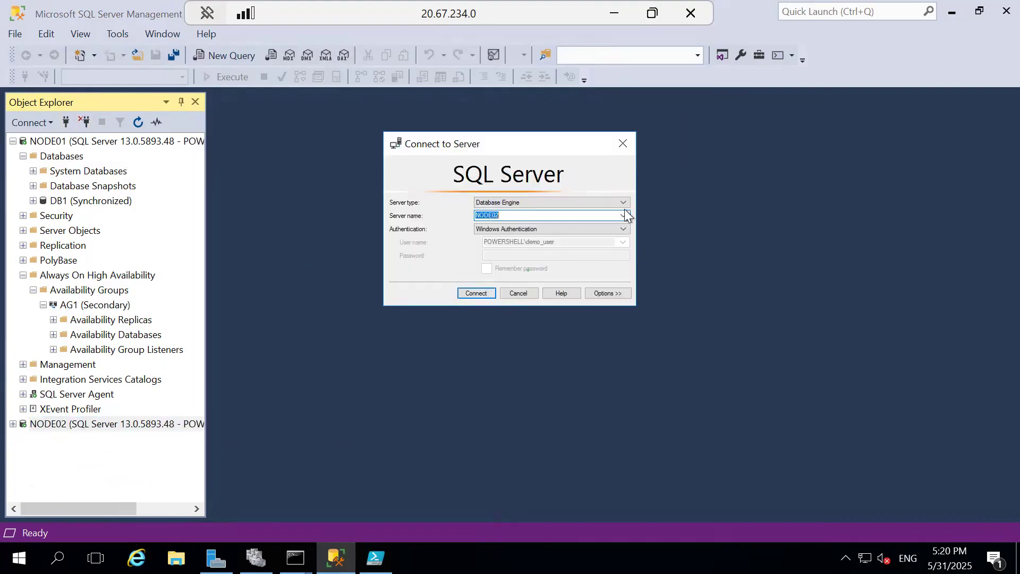
{"action": "left_click", "coordinate": [623, 215]}
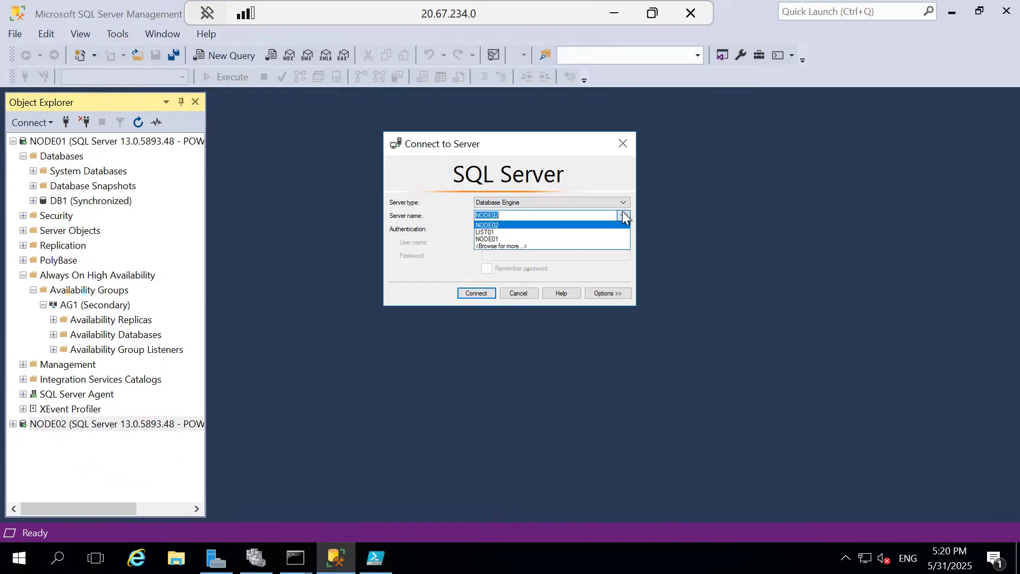
{"action": "left_click", "coordinate": [503, 233]}
{"action": "left_click", "coordinate": [469, 292]}
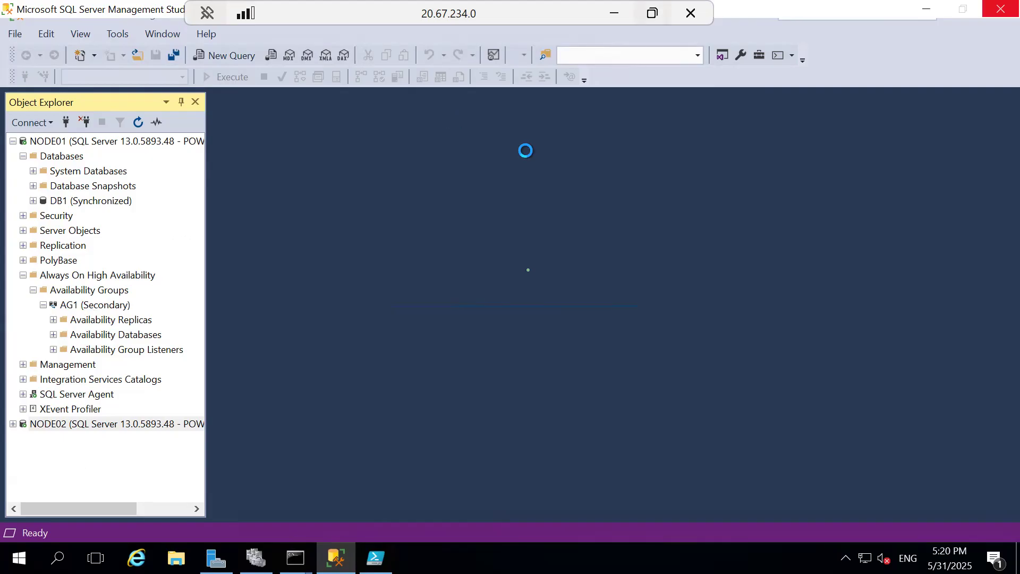
Step: Switch to the Node02 remote session and refresh the NODE02 and NODE01 servers in Object Explorer
{"action": "left_click", "coordinate": [613, 13]}
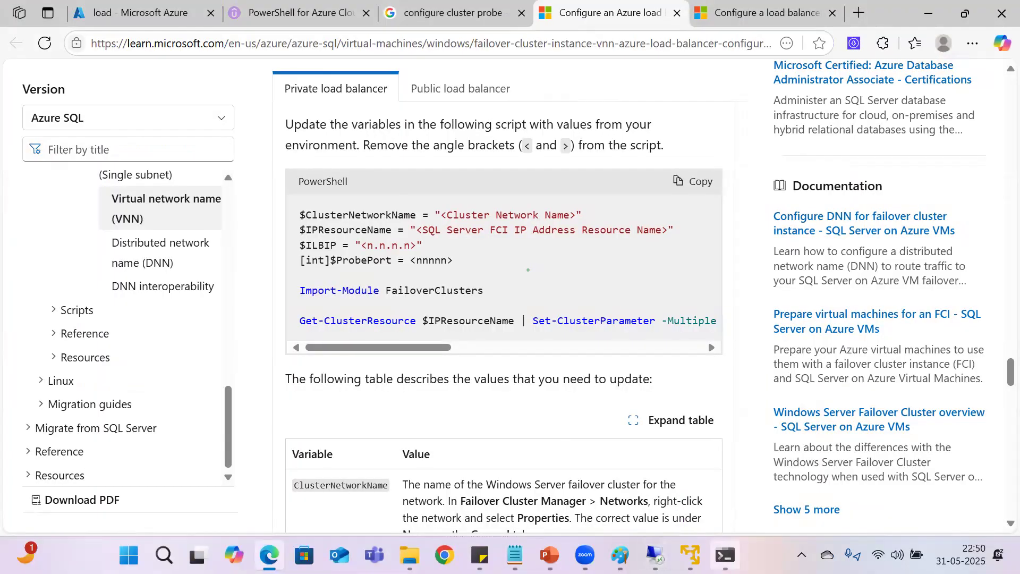
{"action": "mouse_move", "coordinate": [655, 554]}
{"action": "left_click", "coordinate": [823, 486]}
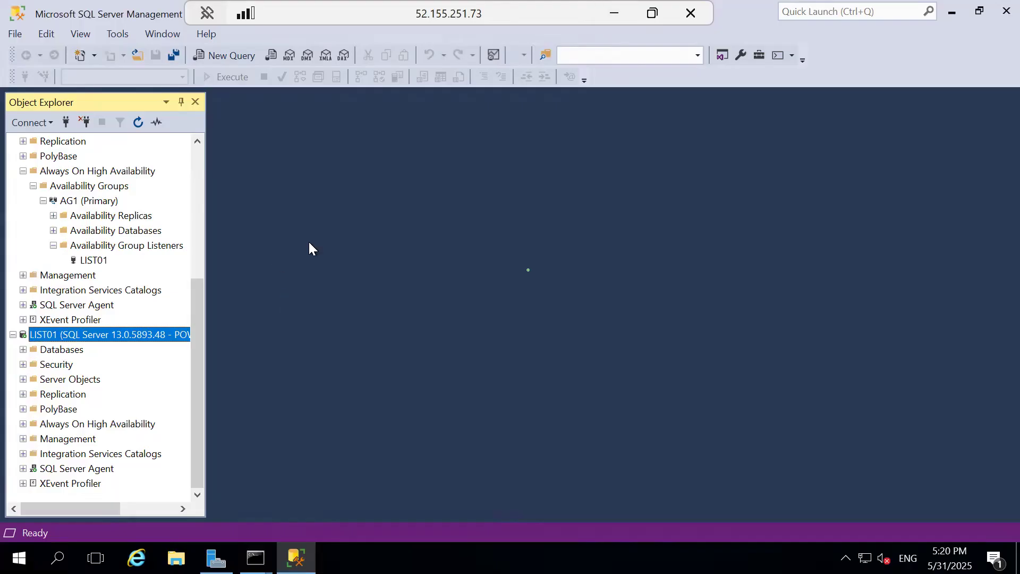
{"action": "scroll", "coordinate": [101, 250], "scroll_direction": "up", "scroll_amount": 5}
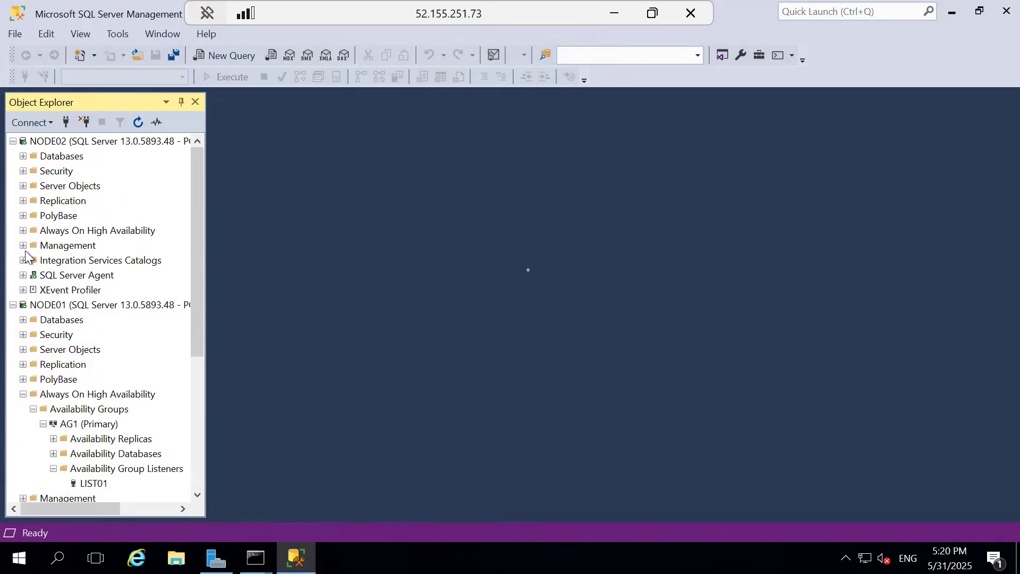
{"action": "left_click", "coordinate": [59, 144]}
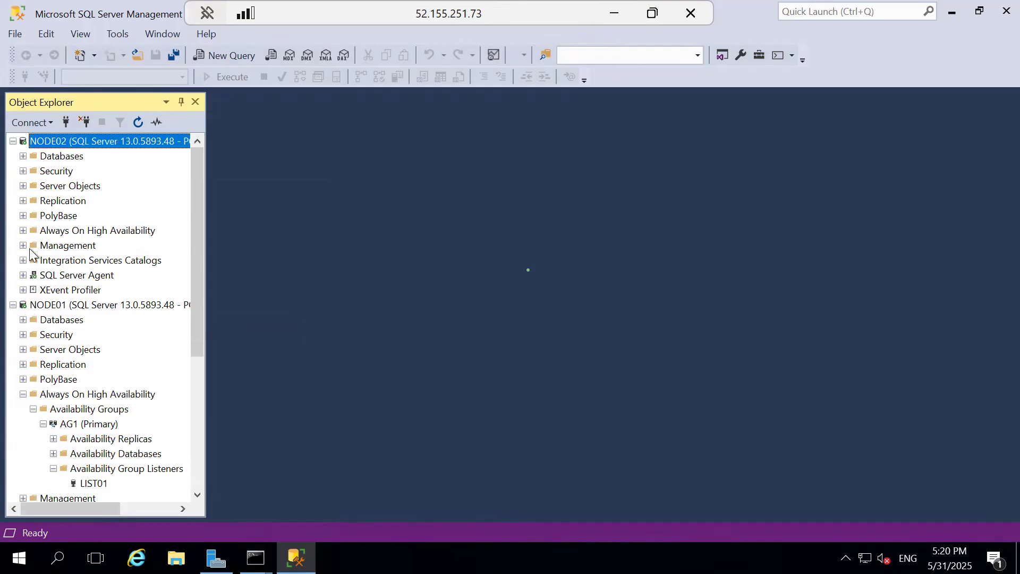
{"action": "left_click", "coordinate": [138, 123]}
{"action": "left_click", "coordinate": [45, 307]}
{"action": "left_click", "coordinate": [137, 121]}
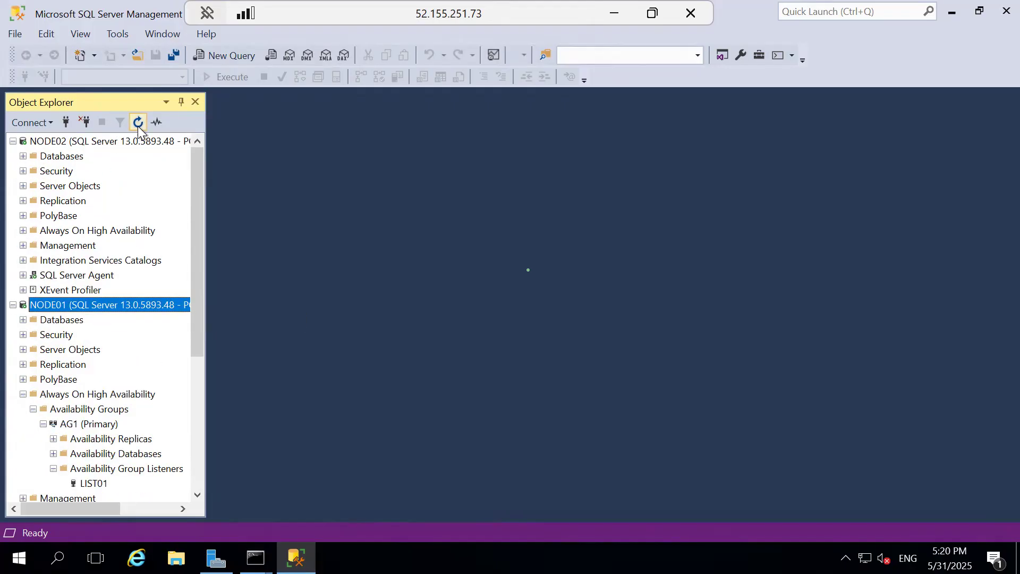
Step: Expand Always On High Availability on NODE02 down to AG1's availability replicas and check each node's role
{"action": "left_click", "coordinate": [54, 142]}
{"action": "left_click", "coordinate": [56, 216]}
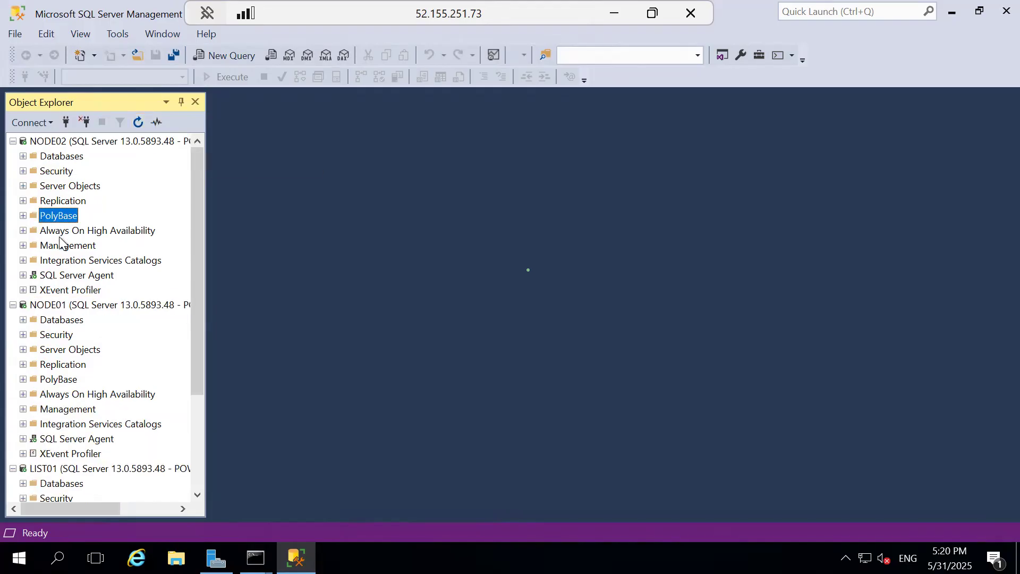
{"action": "left_click", "coordinate": [53, 231]}
{"action": "left_click", "coordinate": [23, 230]}
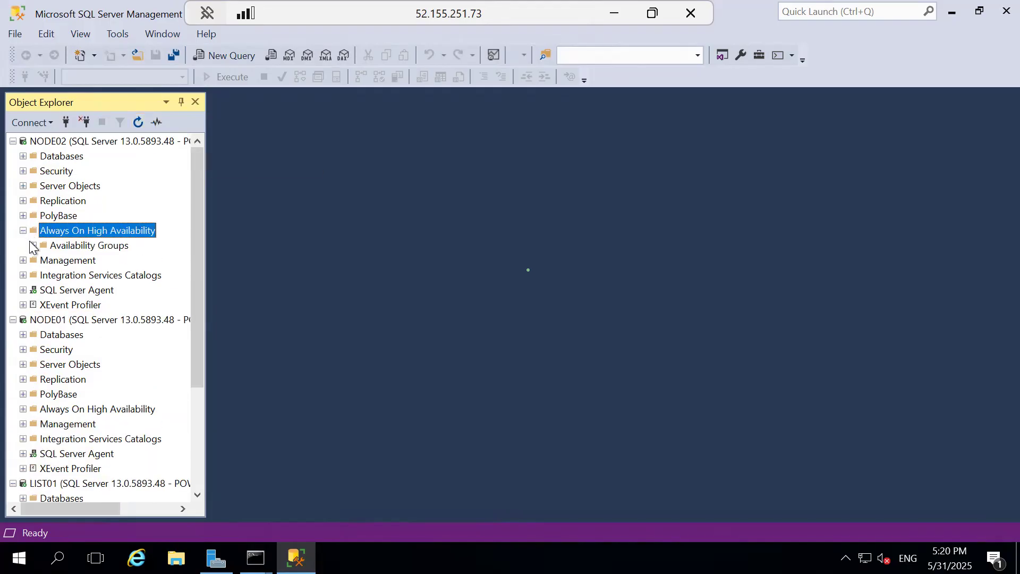
{"action": "left_click", "coordinate": [33, 245]}
{"action": "left_click", "coordinate": [43, 260]}
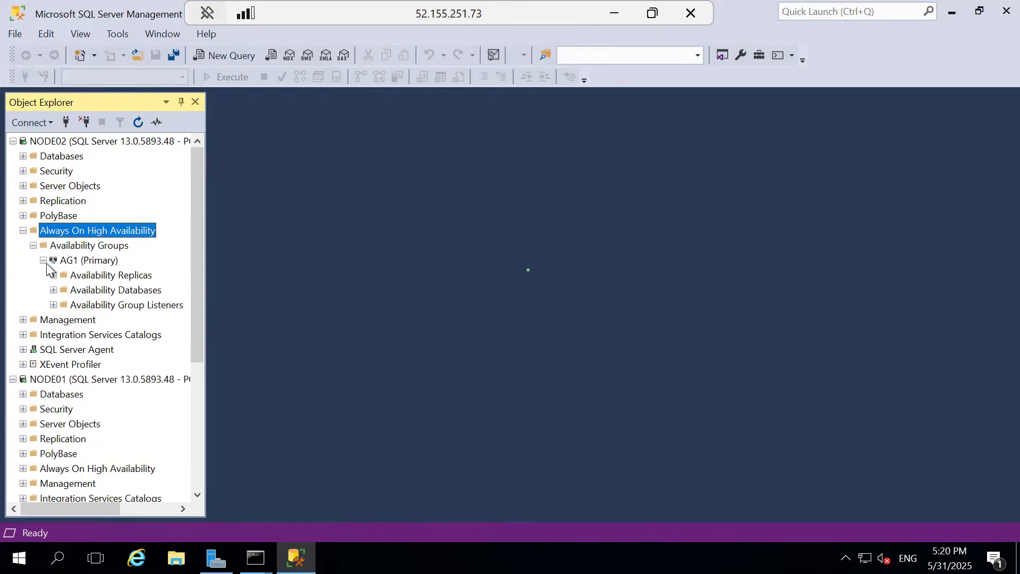
{"action": "left_click", "coordinate": [53, 275]}
{"action": "left_click", "coordinate": [130, 291]}
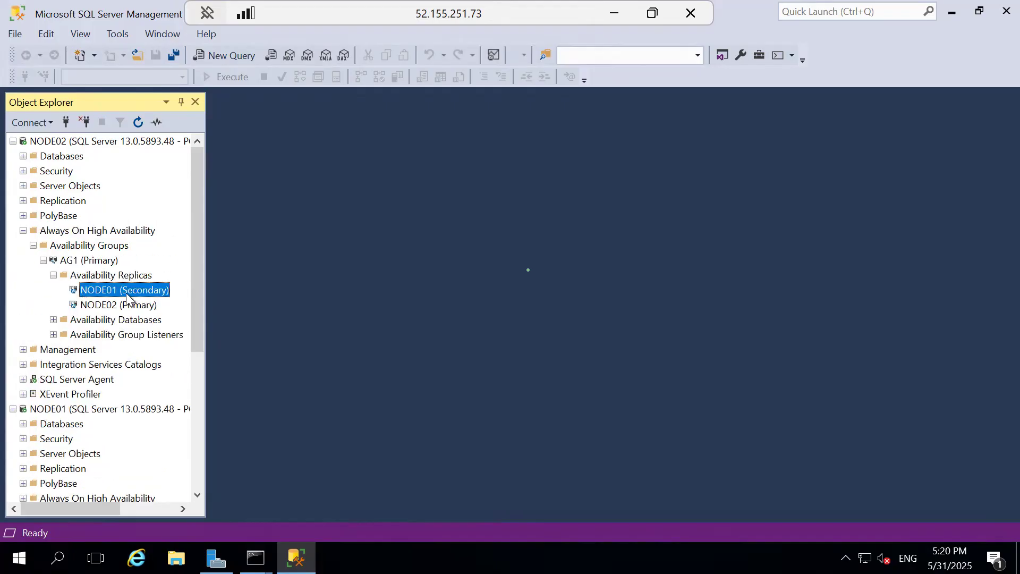
{"action": "left_click", "coordinate": [118, 306]}
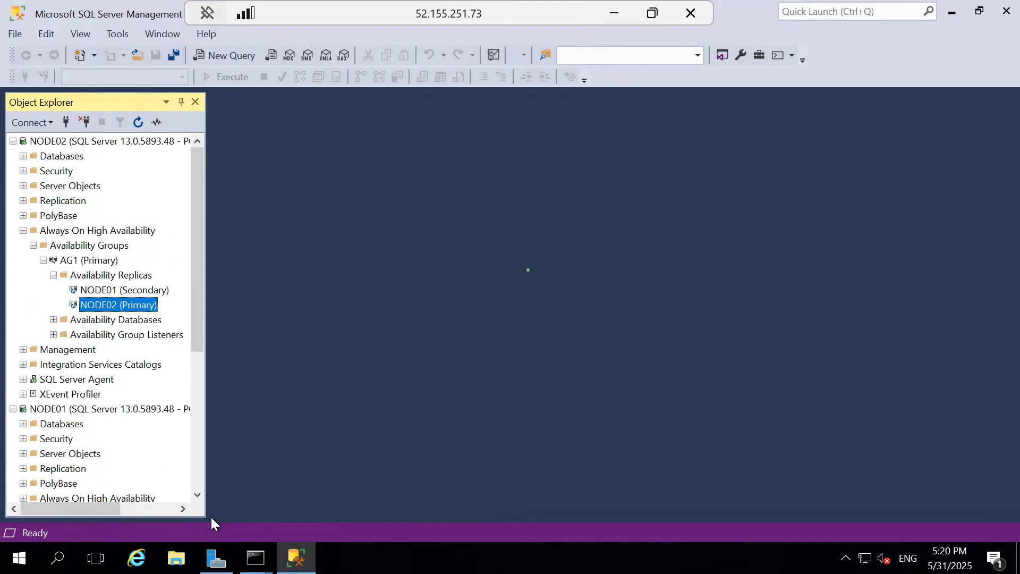
Step: Check the hostname output in Node02's command prompt window and return to SQL Server Management Studio
{"action": "left_click", "coordinate": [255, 557]}
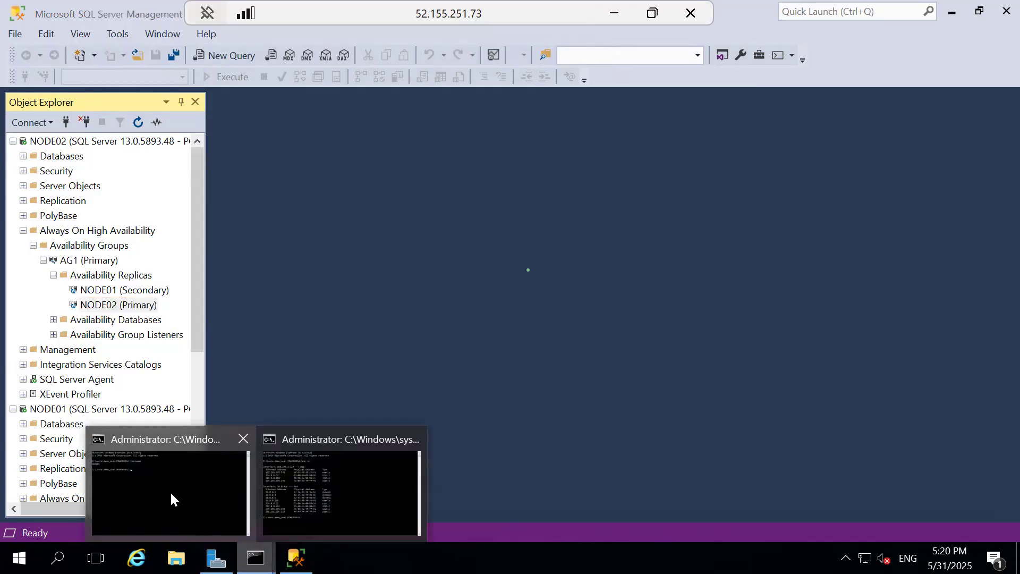
{"action": "left_click", "coordinate": [171, 499]}
{"action": "left_click_drag", "start_coordinate": [153, 191], "coordinate": [88, 188]}
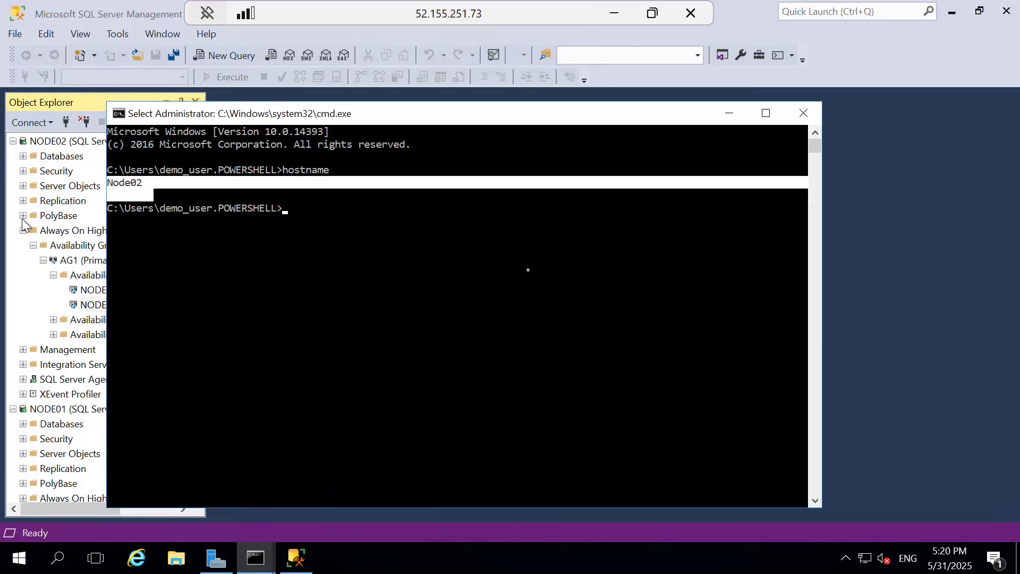
{"action": "left_click", "coordinate": [2, 282]}
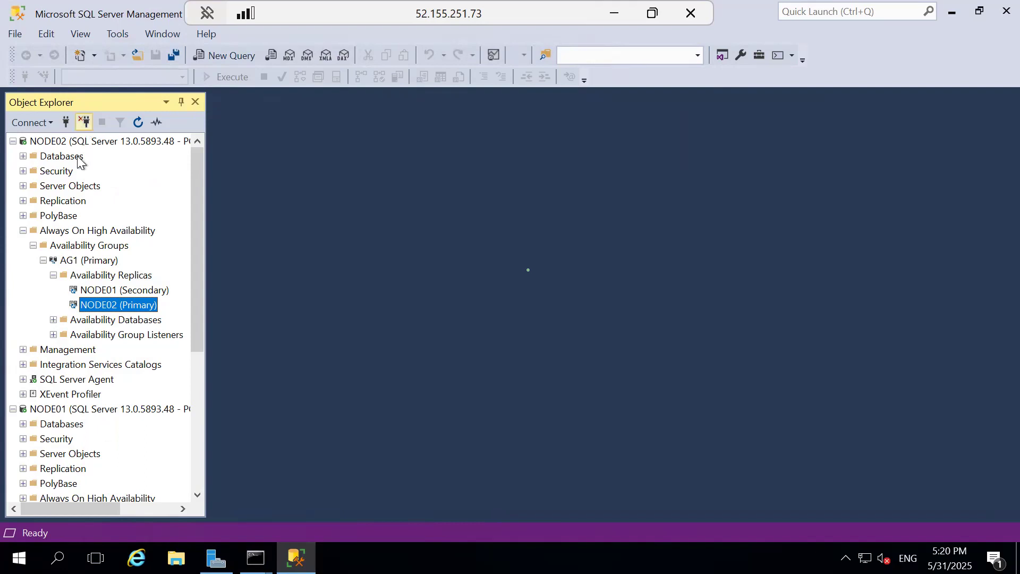
Step: Disconnect LIST01 on Node02 and reconnect to the listener with Windows Authentication
{"action": "left_click_drag", "start_coordinate": [192, 423], "coordinate": [193, 448]}
{"action": "left_click", "coordinate": [64, 368]}
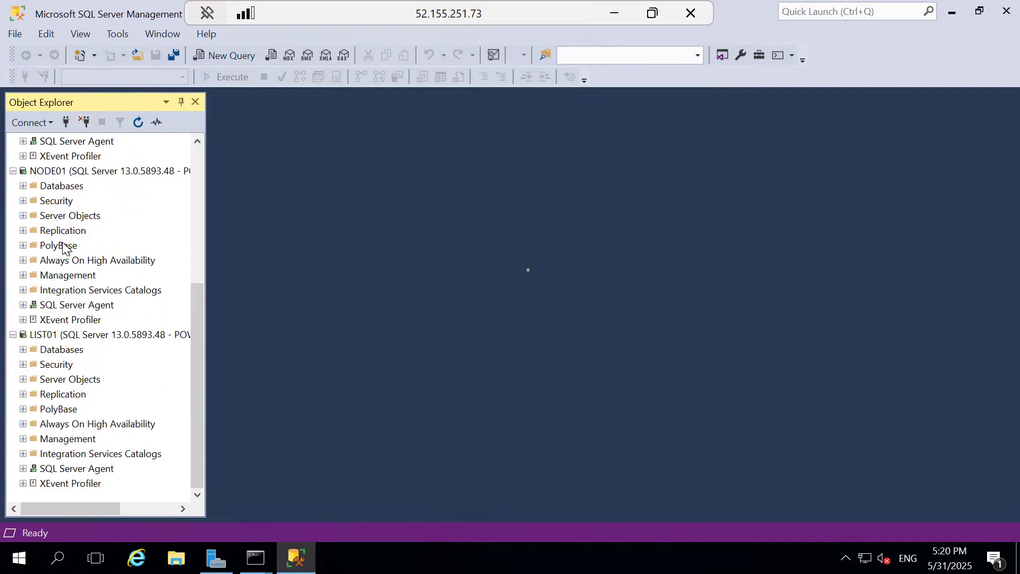
{"action": "left_click", "coordinate": [83, 123]}
{"action": "left_click", "coordinate": [66, 123]}
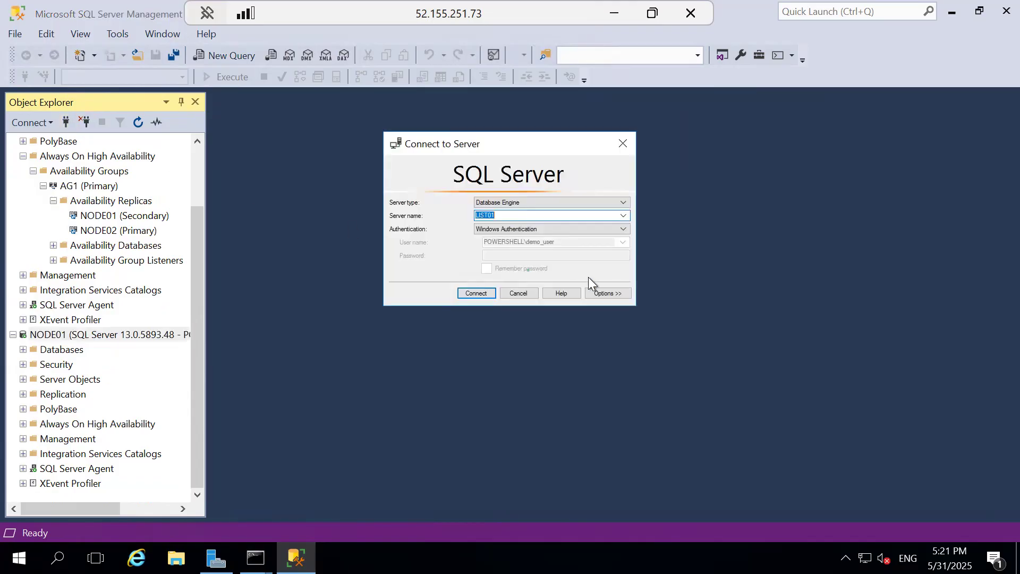
{"action": "left_click", "coordinate": [468, 294]}
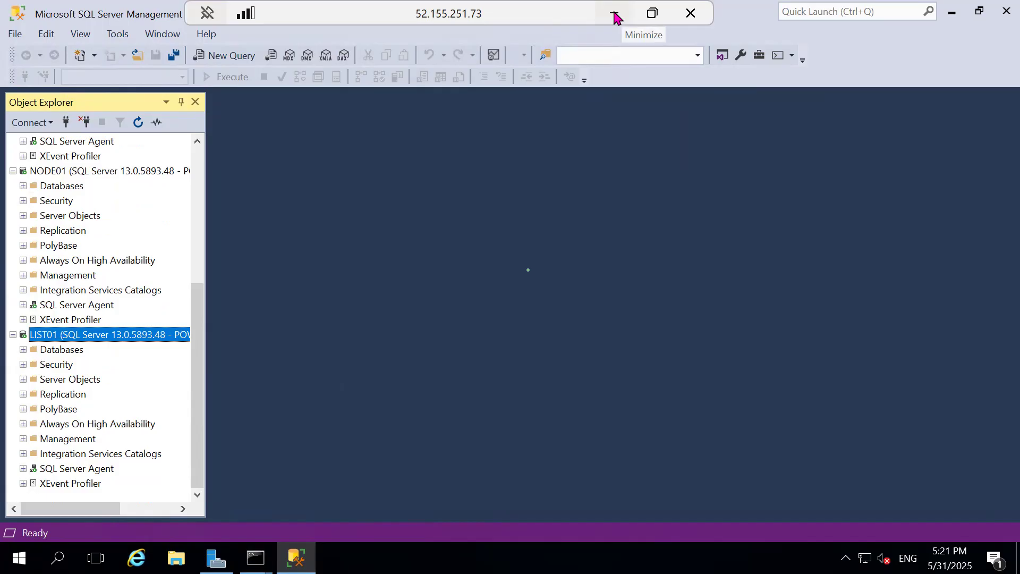
Step: Check the hostname output in Node02's command prompt window and minimize the Node02 remote session
{"action": "left_click", "coordinate": [256, 558]}
{"action": "left_click", "coordinate": [159, 512]}
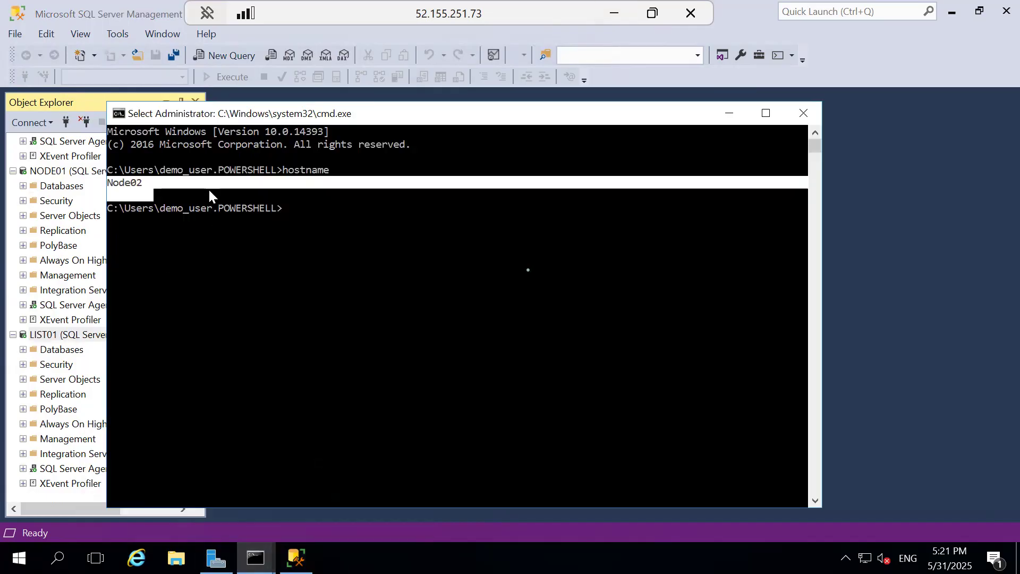
{"action": "left_click", "coordinate": [616, 15]}
Step: Switch to the Node01 remote session and disconnect the LIST01 listener from Object Explorer
{"action": "mouse_move", "coordinate": [656, 555]}
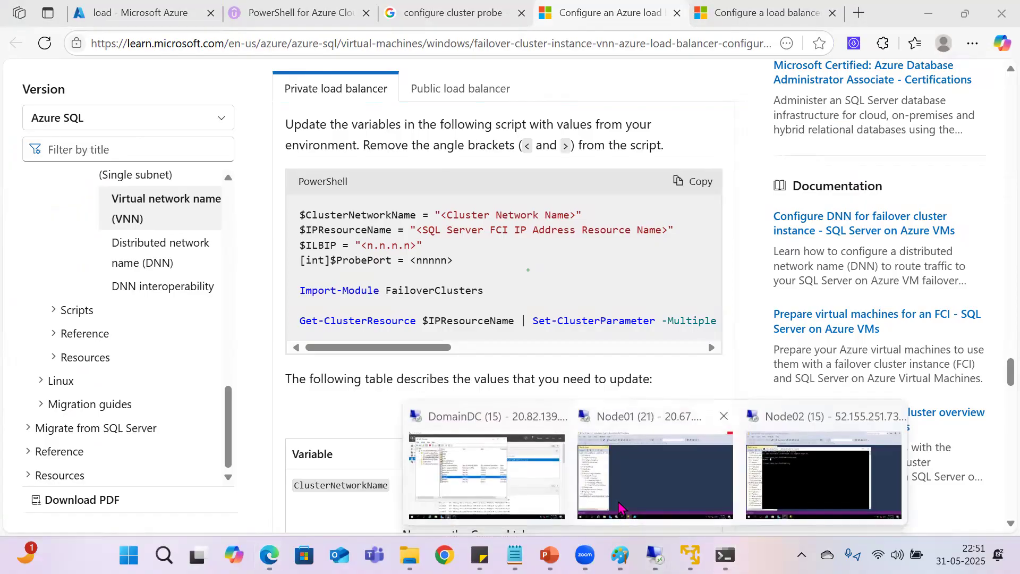
{"action": "left_click", "coordinate": [509, 421]}
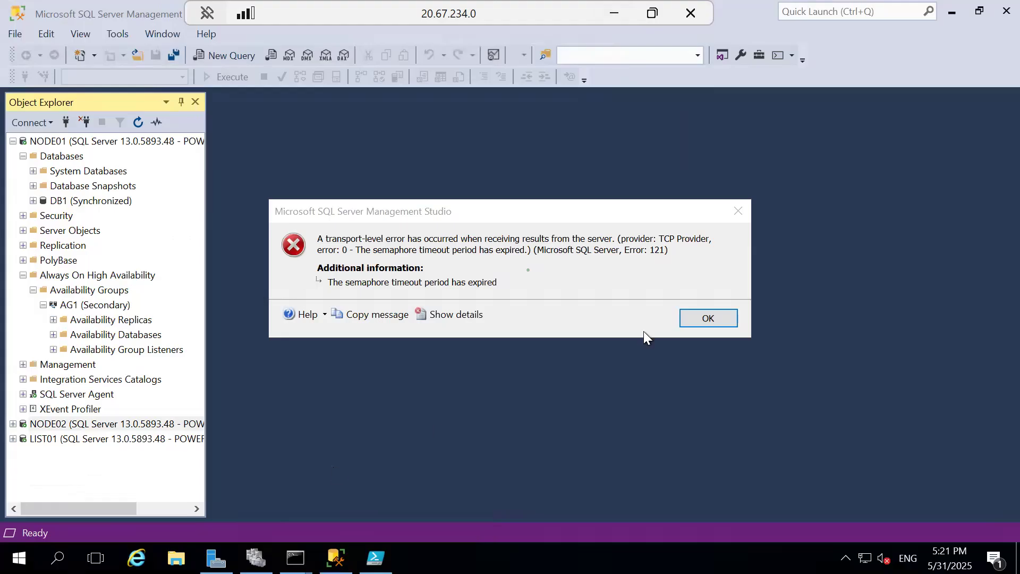
{"action": "left_click", "coordinate": [711, 318]}
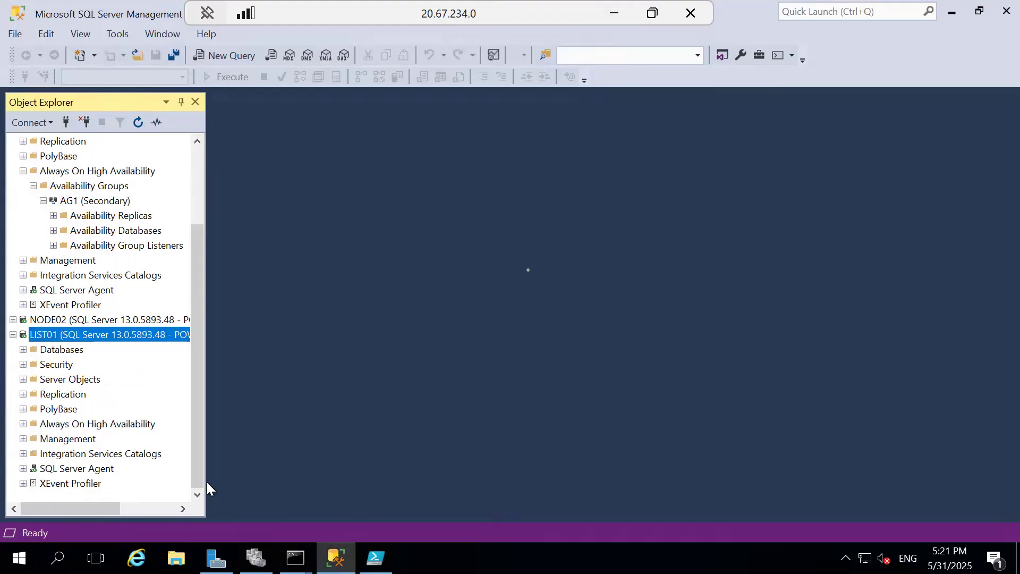
{"action": "left_click", "coordinate": [85, 122]}
Step: Check the hostname output in Node01's command prompt window and return to SQL Server Management Studio
{"action": "mouse_move", "coordinate": [295, 558]}
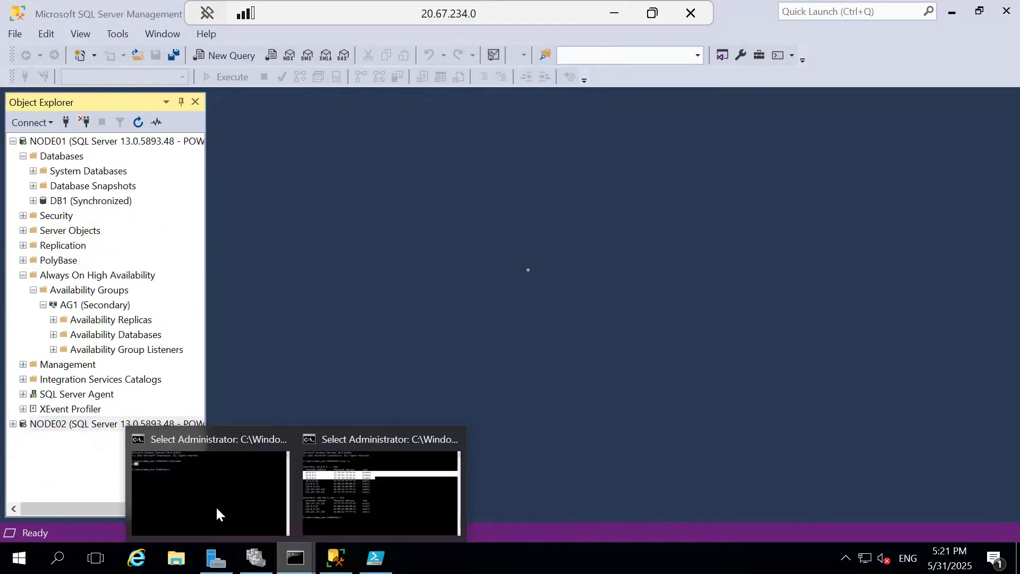
{"action": "left_click", "coordinate": [216, 514]}
{"action": "double_click", "coordinate": [59, 103]}
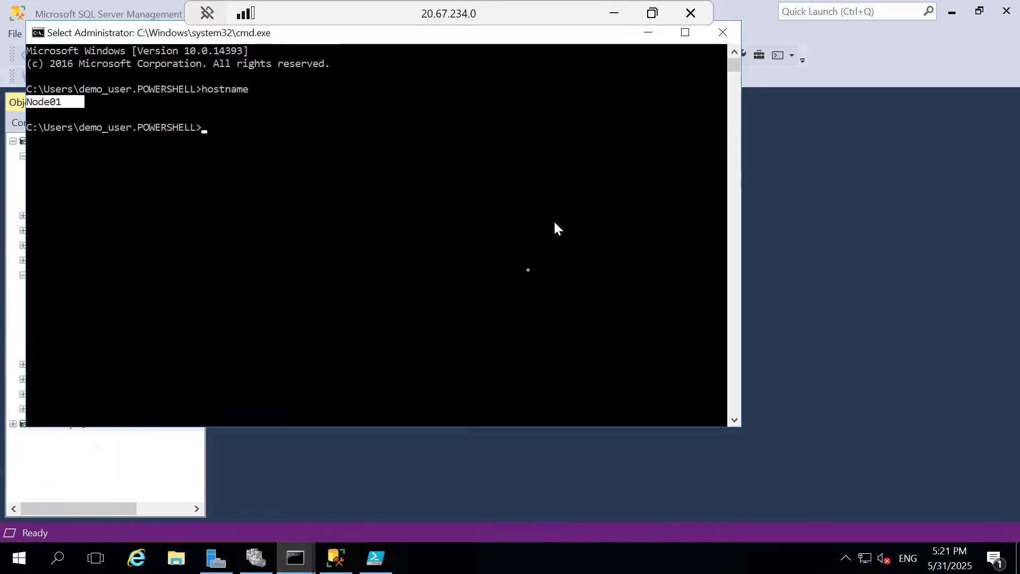
{"action": "left_click", "coordinate": [800, 257]}
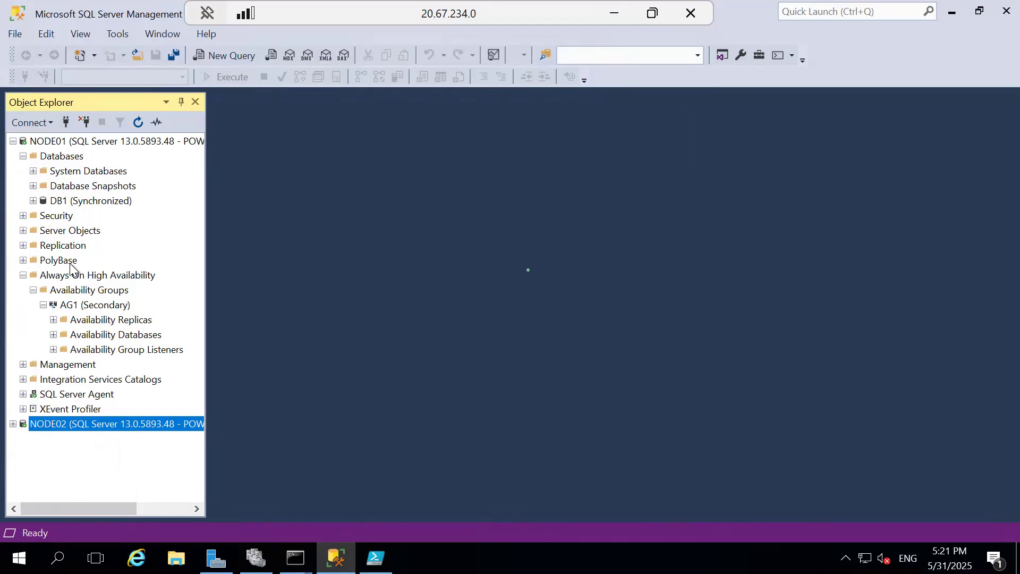
Step: Refresh Always On High Availability on NODE01 and expand it down to AG1's availability replicas to check each node's role
{"action": "left_click", "coordinate": [83, 292]}
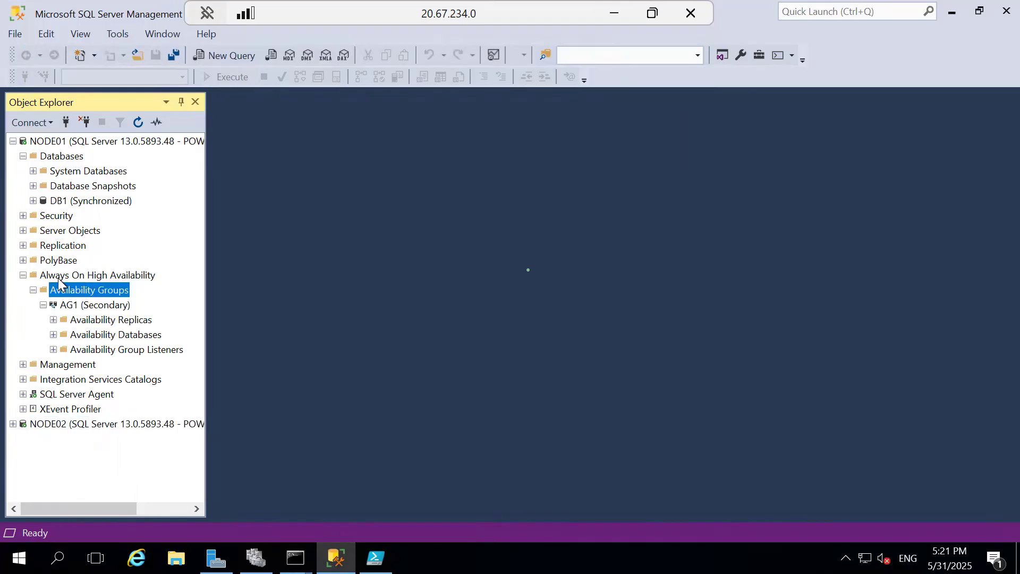
{"action": "left_click", "coordinate": [98, 274]}
{"action": "left_click", "coordinate": [138, 123]}
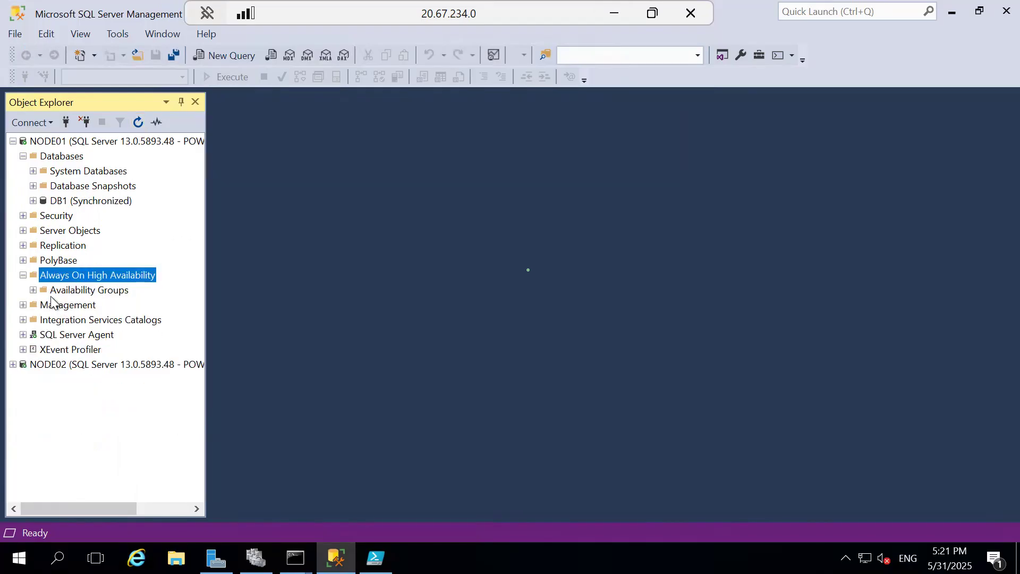
{"action": "left_click", "coordinate": [33, 290]}
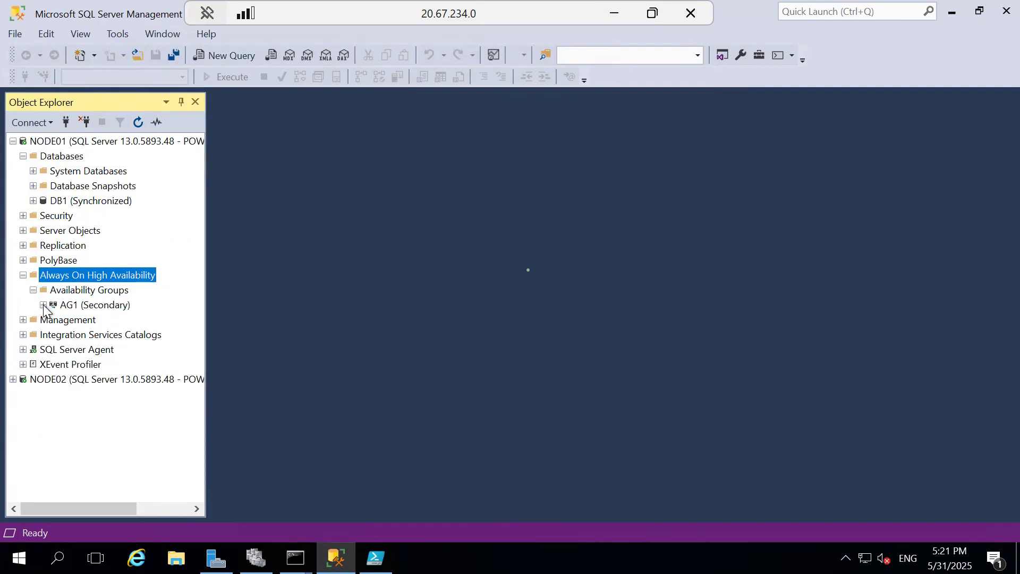
{"action": "left_click", "coordinate": [43, 305]}
{"action": "left_click", "coordinate": [53, 320]}
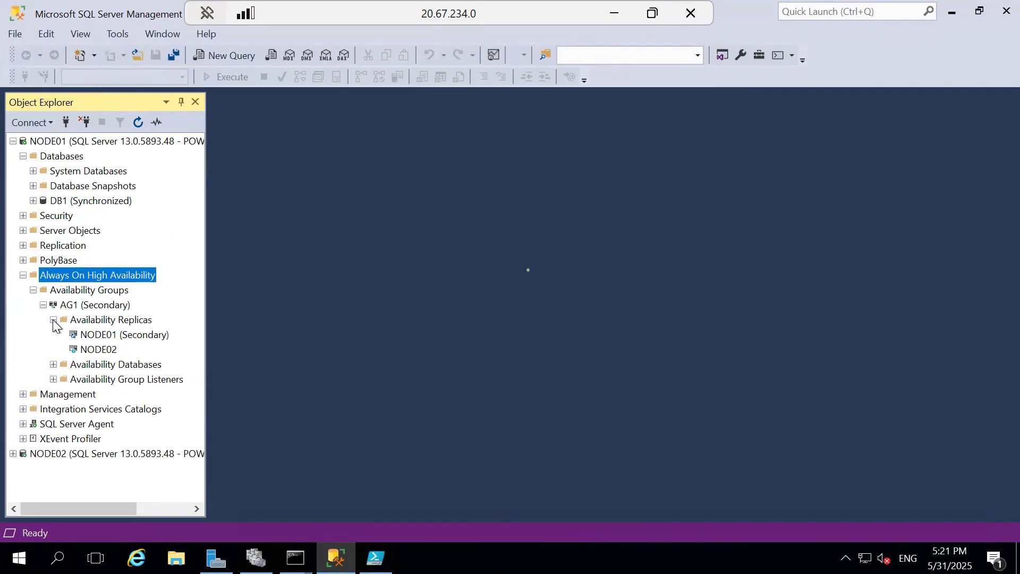
{"action": "left_click", "coordinate": [106, 336]}
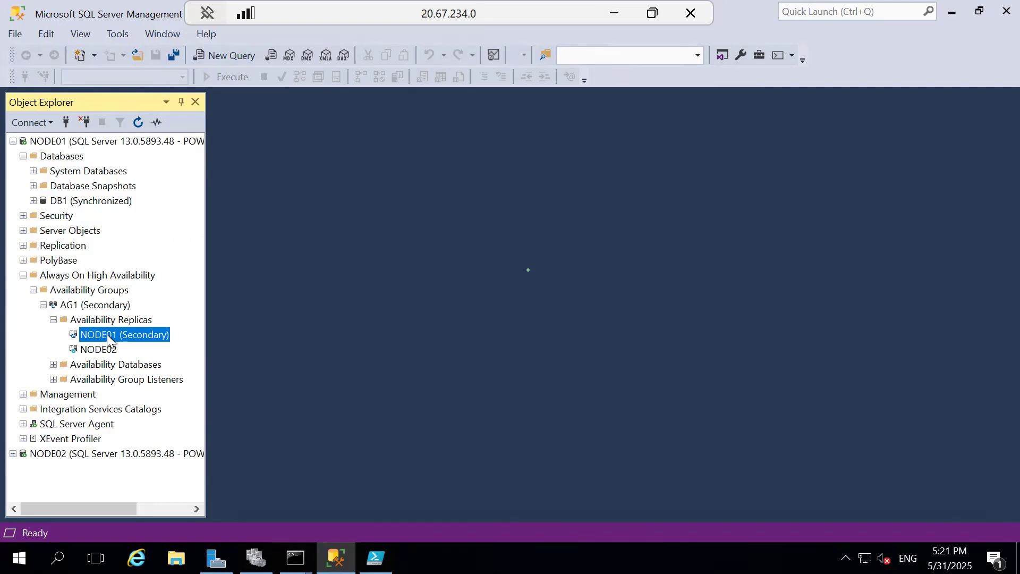
Step: Recheck in Node01's command prompt which host this session runs on and return to Object Explorer
{"action": "left_click", "coordinate": [296, 558]}
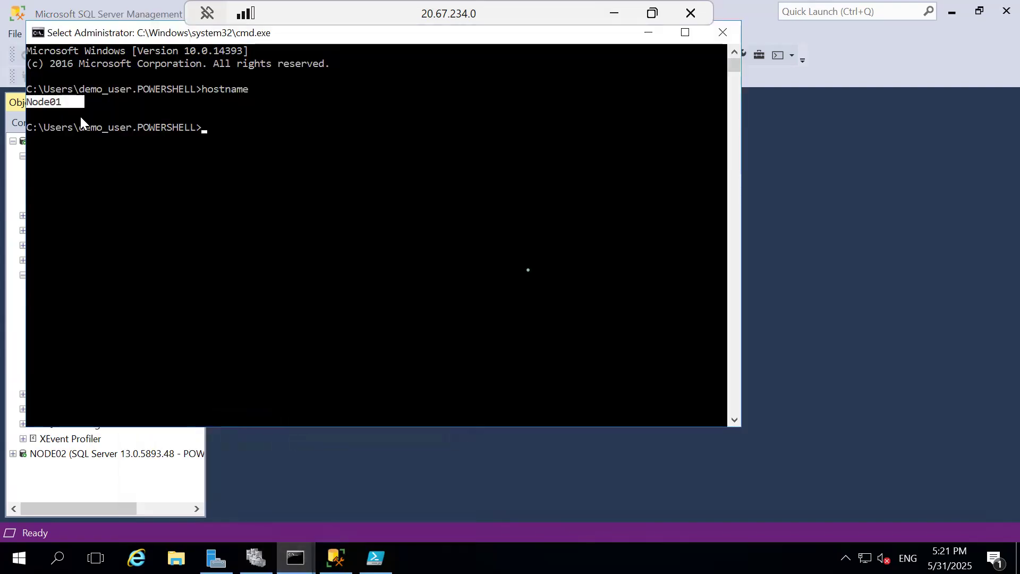
{"action": "left_click", "coordinate": [76, 102]}
{"action": "left_click", "coordinate": [869, 323]}
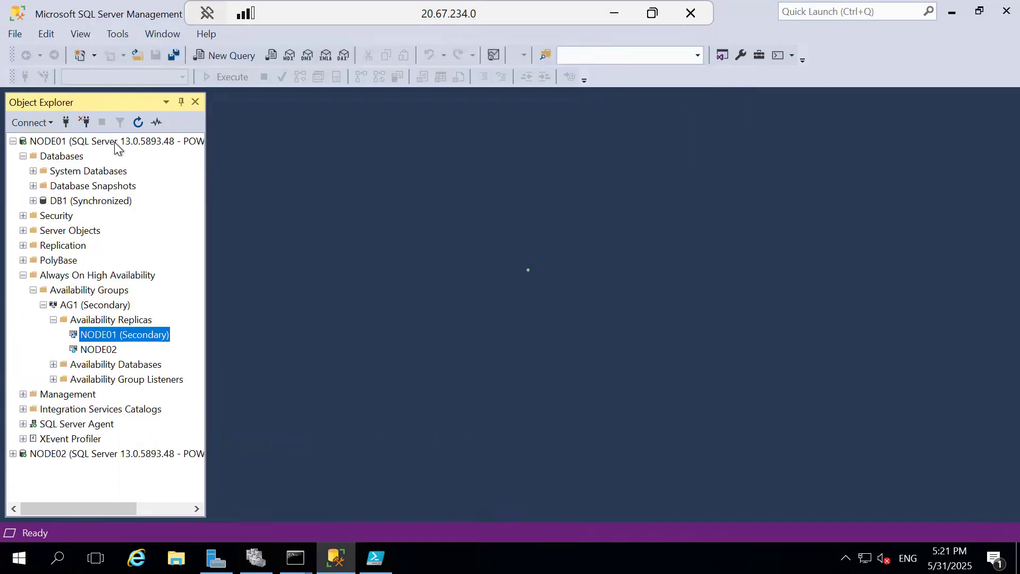
Step: Reconnect to the LIST01 database engine with Windows Authentication and expand its Databases folder
{"action": "left_click", "coordinate": [66, 122]}
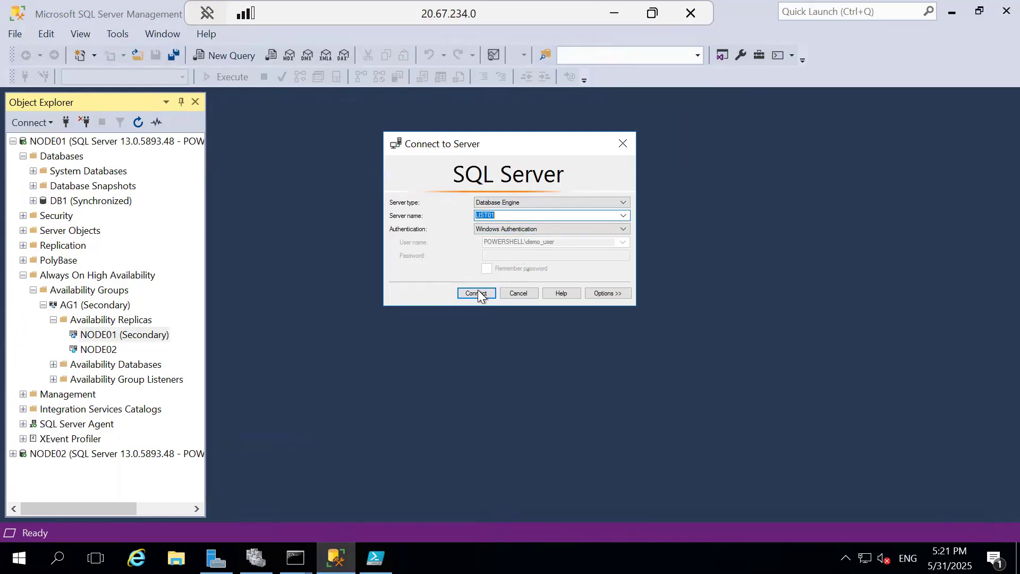
{"action": "left_click", "coordinate": [477, 289]}
{"action": "left_click", "coordinate": [23, 349]}
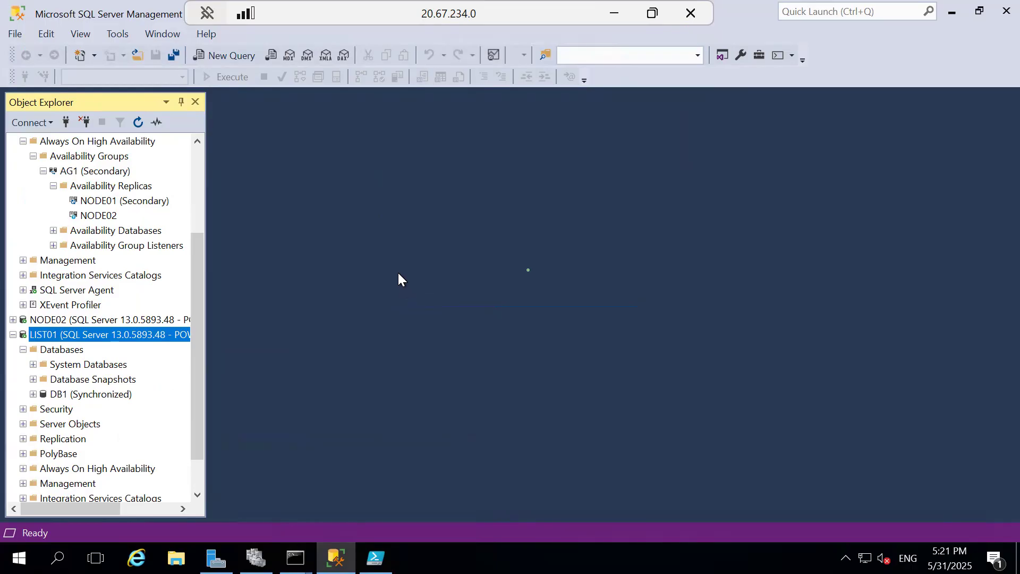
Step: Switch to the "Listener and Load Balancer in azure" PowerPoint presentation and review slides 10 and 11 on Azure Cloud and the Internal Load Balancer
{"action": "left_click", "coordinate": [607, 11]}
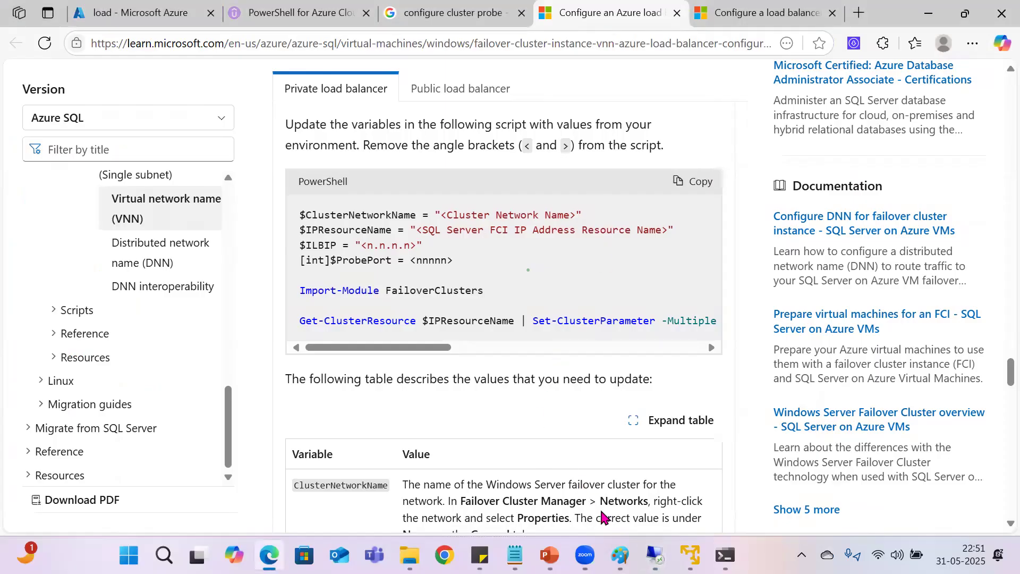
{"action": "mouse_move", "coordinate": [550, 556]}
{"action": "left_click", "coordinate": [548, 463]}
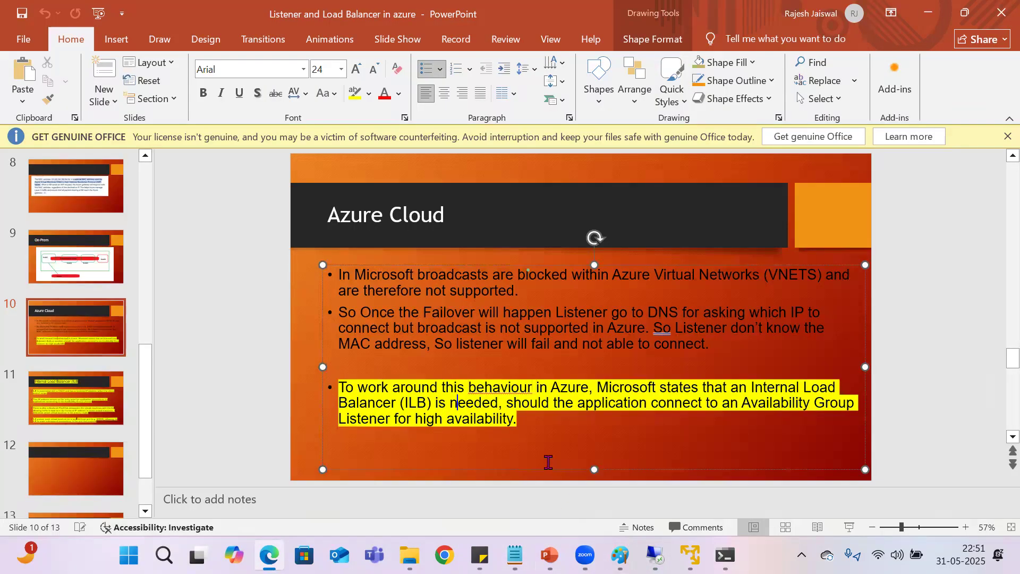
{"action": "left_click", "coordinate": [53, 402]}
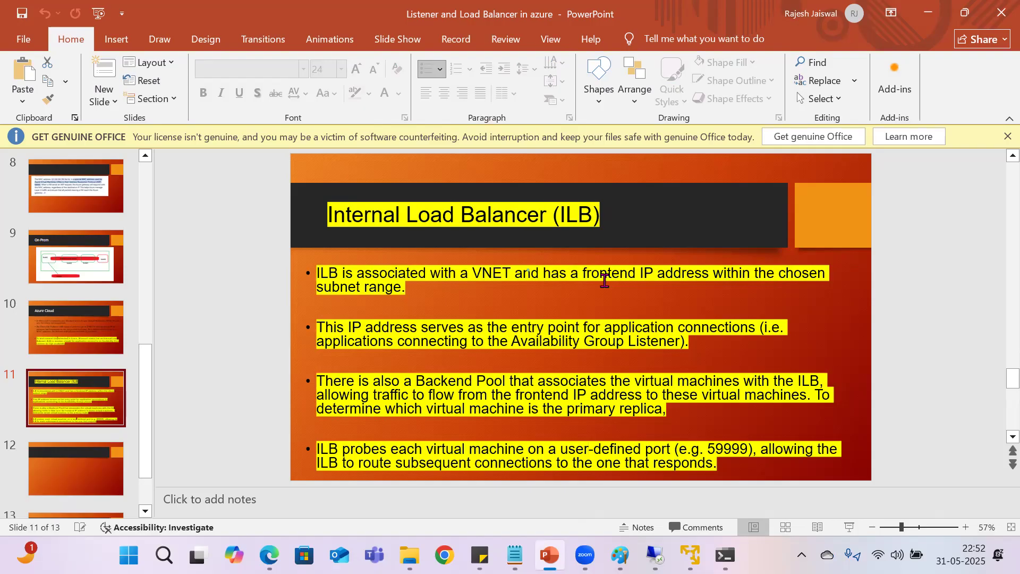
Step: Switch to the browser and review the overview of the load balancer named load in the Azure portal
{"action": "left_click", "coordinate": [269, 555]}
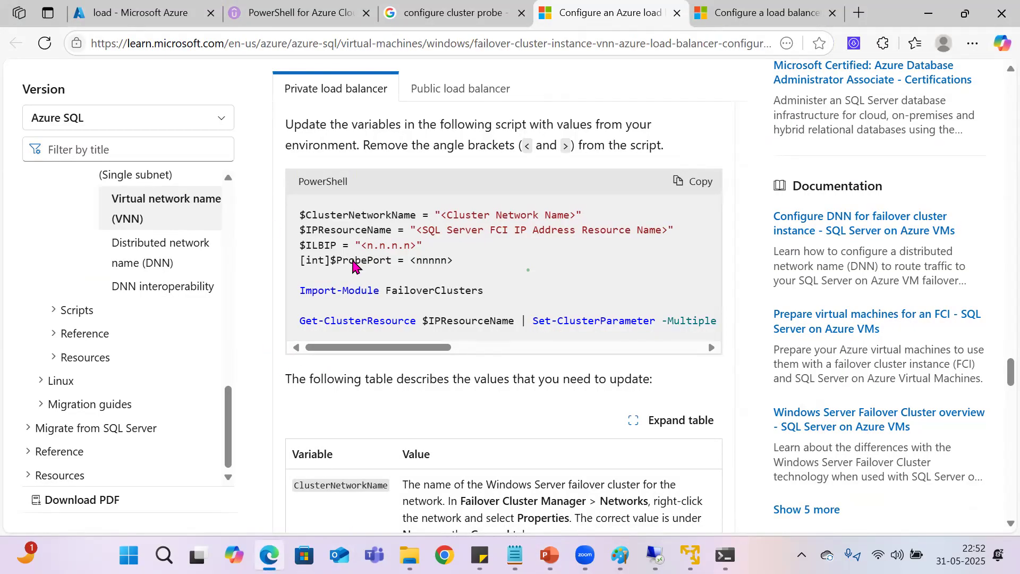
{"action": "key", "text": "ctrl+1"}
{"action": "scroll", "coordinate": [353, 264], "scroll_direction": "down", "scroll_amount": 5}
{"action": "scroll", "coordinate": [492, 241], "scroll_direction": "up", "scroll_amount": 5}
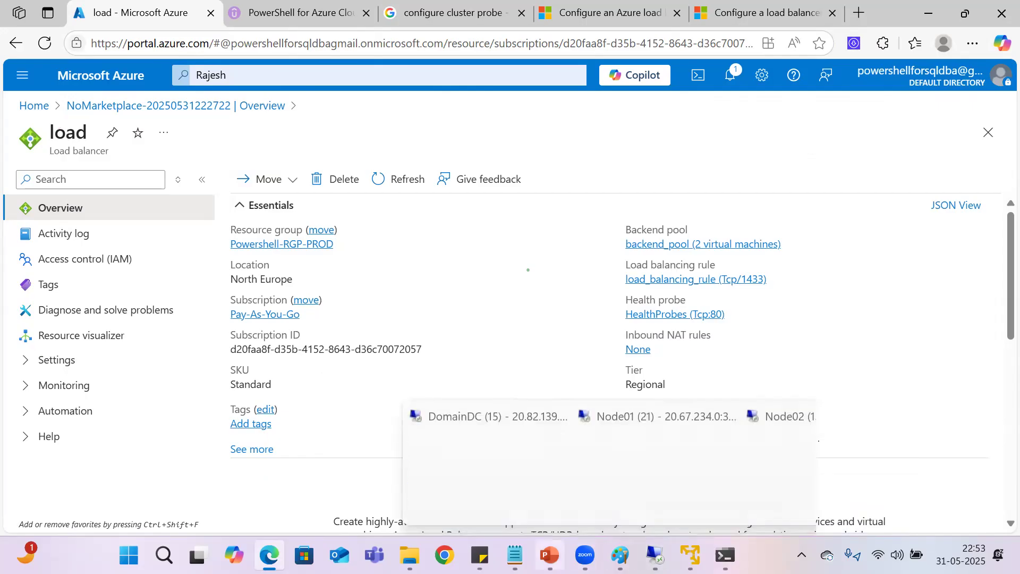
Step: Return to the PowerPoint presentation and look through the slide thumbnails from the first slide on
{"action": "left_click", "coordinate": [549, 555]}
{"action": "scroll", "coordinate": [79, 319], "scroll_direction": "up", "scroll_amount": 10}
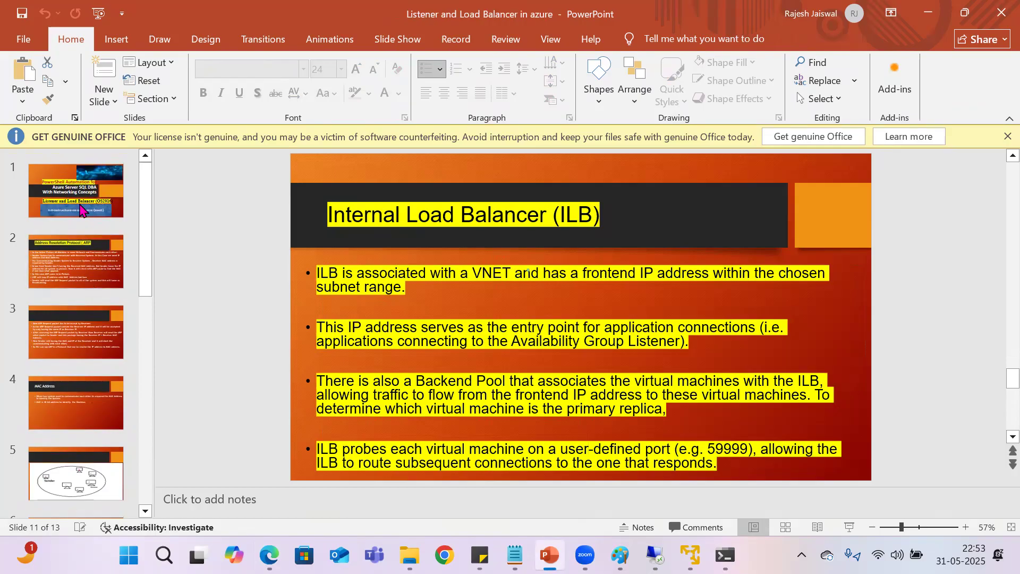
{"action": "scroll", "coordinate": [85, 319], "scroll_direction": "down", "scroll_amount": 4}
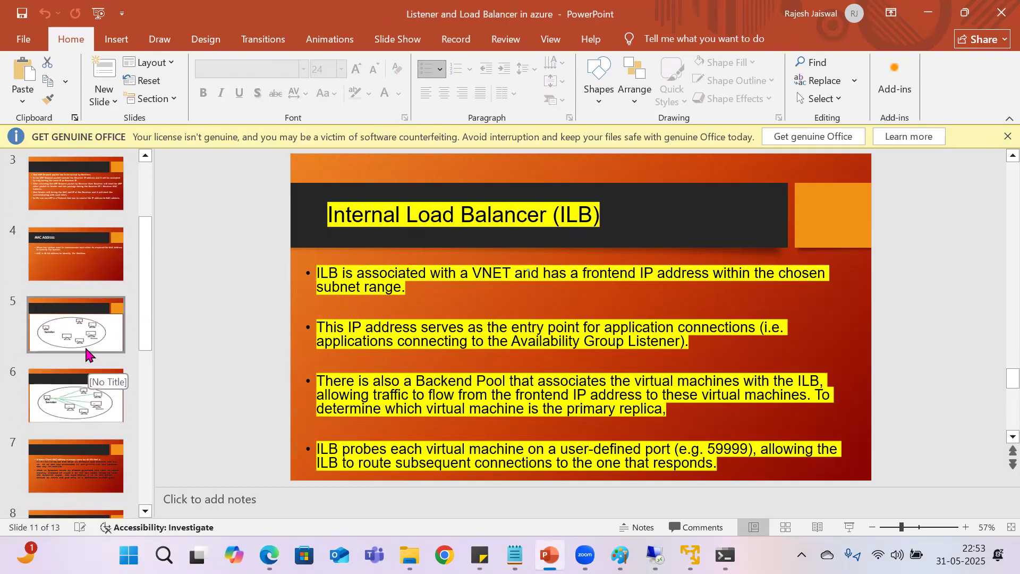
{"action": "scroll", "coordinate": [87, 355], "scroll_direction": "up", "scroll_amount": 3}
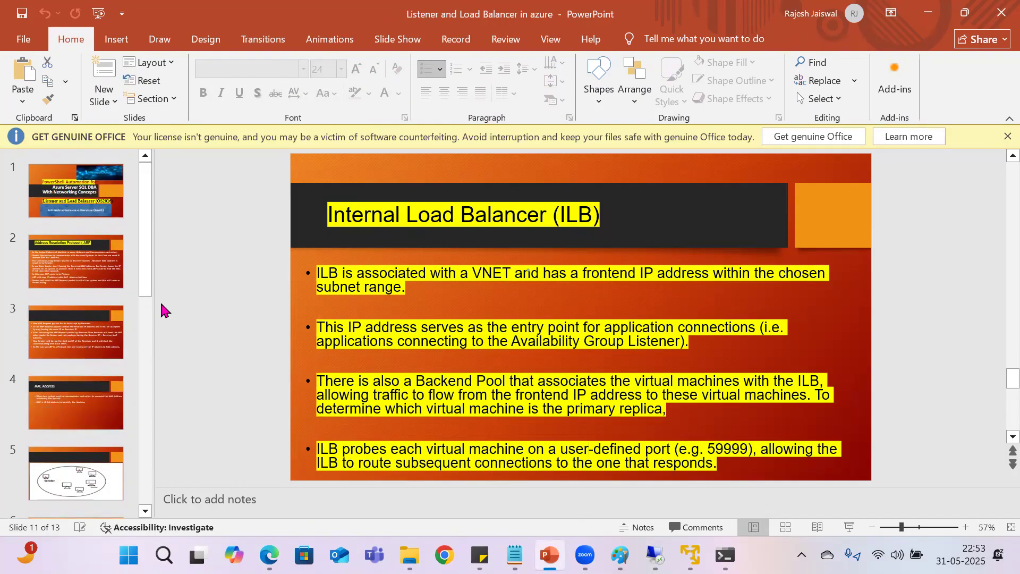